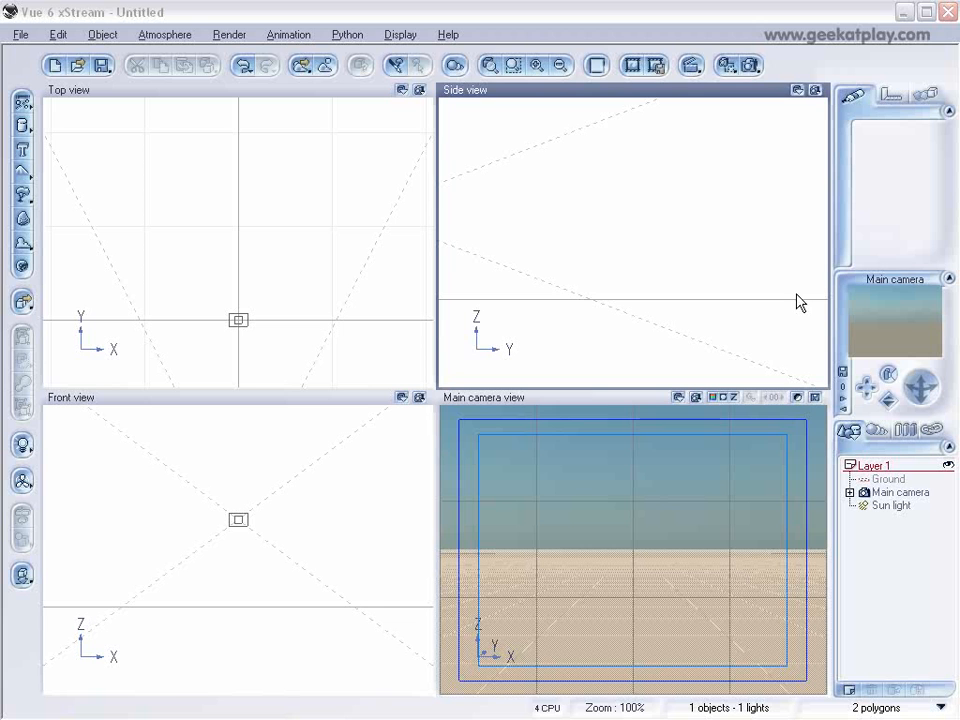
# - Create a cylinder, move it slightly upward, and set its material's global transparency to 60%
pyautogui.click(22, 124)
pyautogui.moveTo(639, 222); pyautogui.dragTo(640, 200)
pyautogui.doubleClick(905, 185)
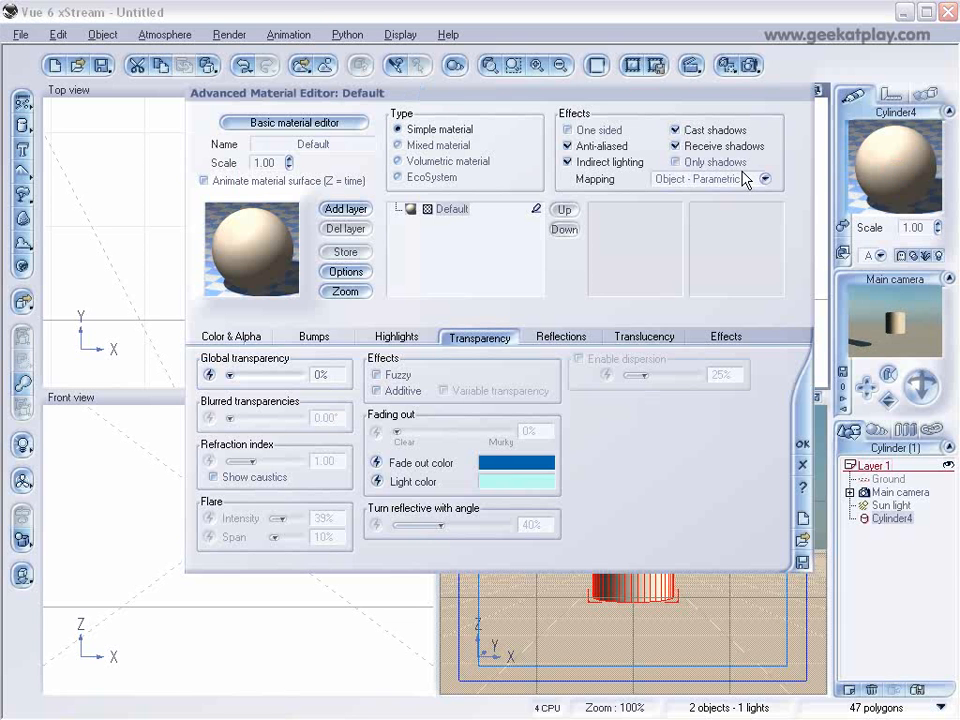
pyautogui.moveTo(232, 375); pyautogui.dragTo(297, 375)
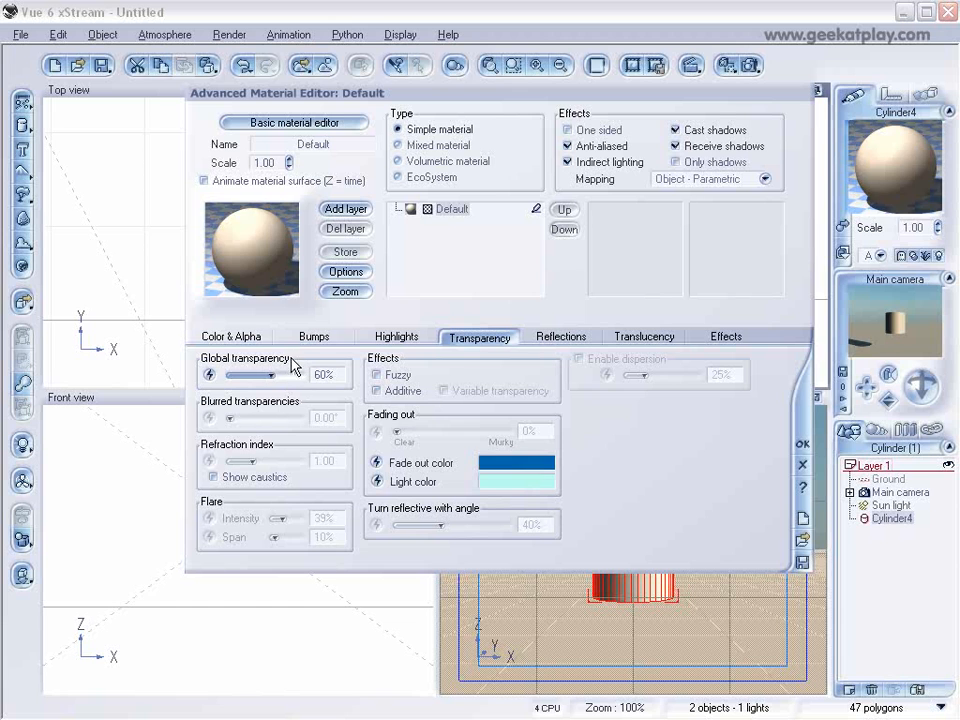
pyautogui.click(896, 338)
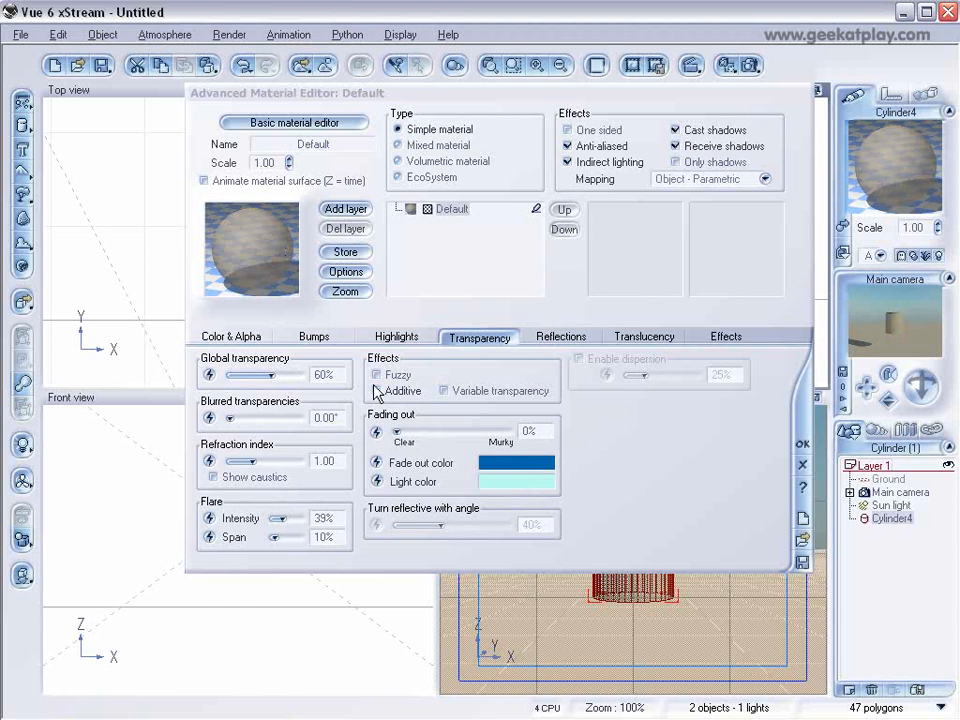
# - Change the cylinder's material type to EcoSystem and add a rock to its population
pyautogui.click(412, 178)
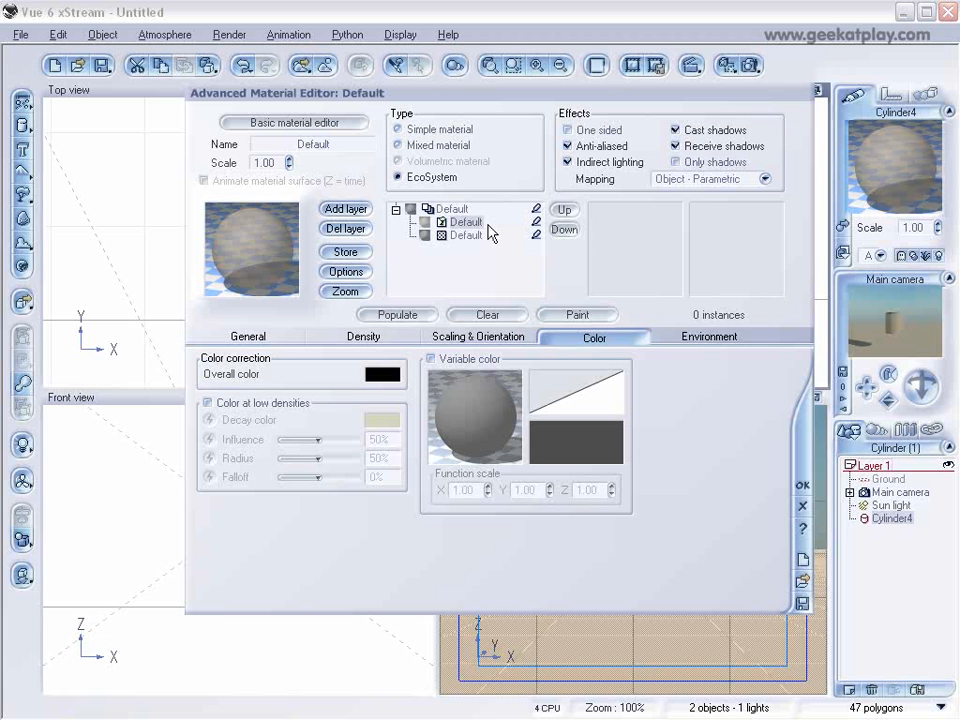
pyautogui.click(722, 338)
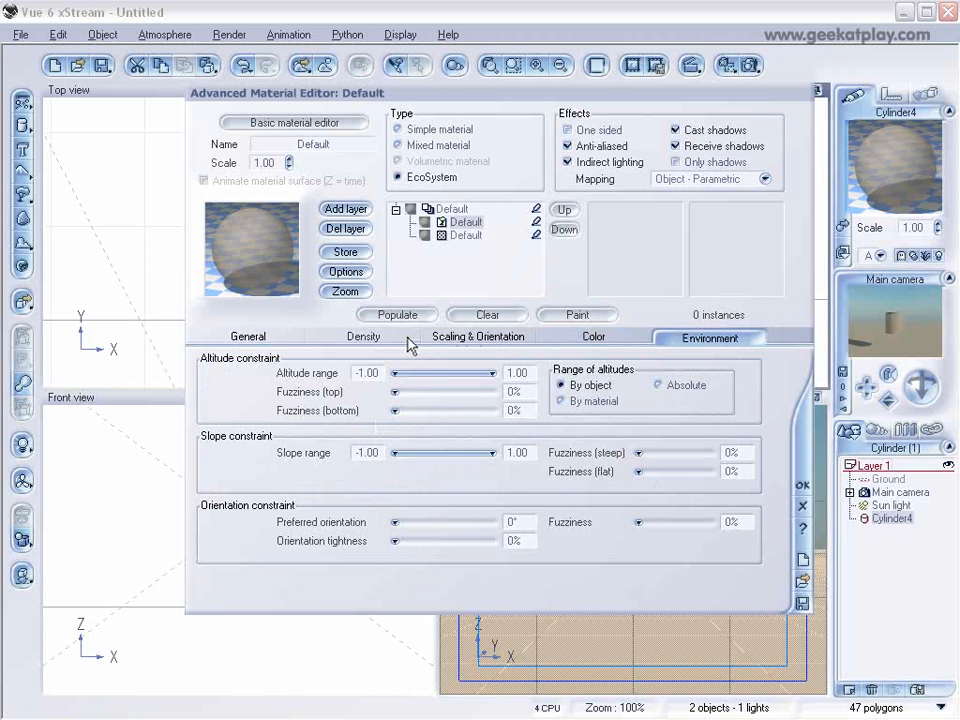
pyautogui.click(253, 340)
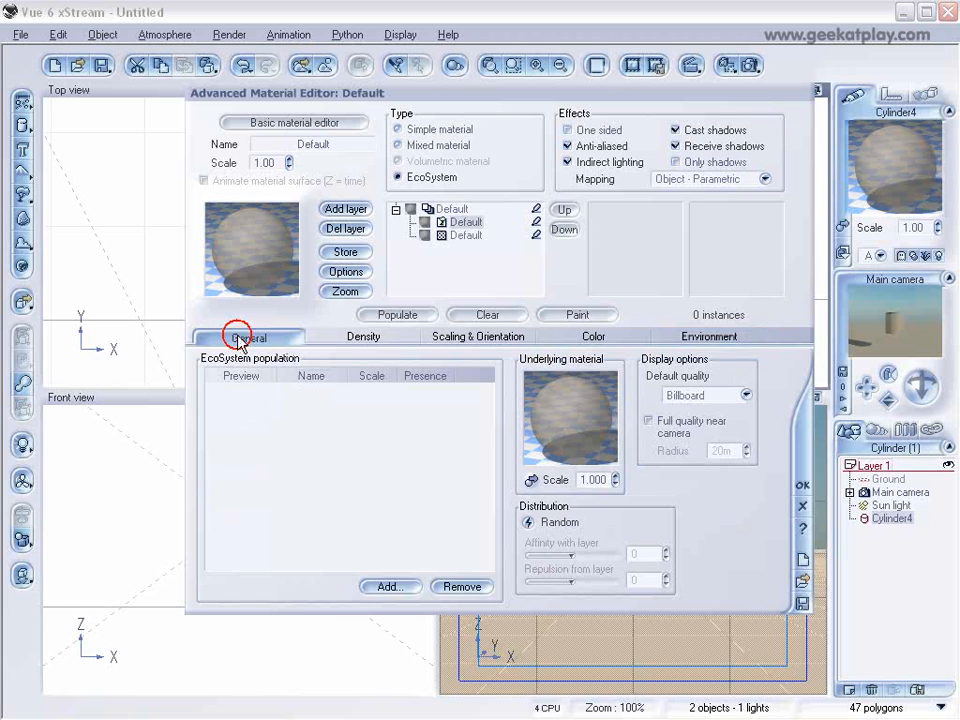
pyautogui.click(380, 585)
pyautogui.click(430, 597)
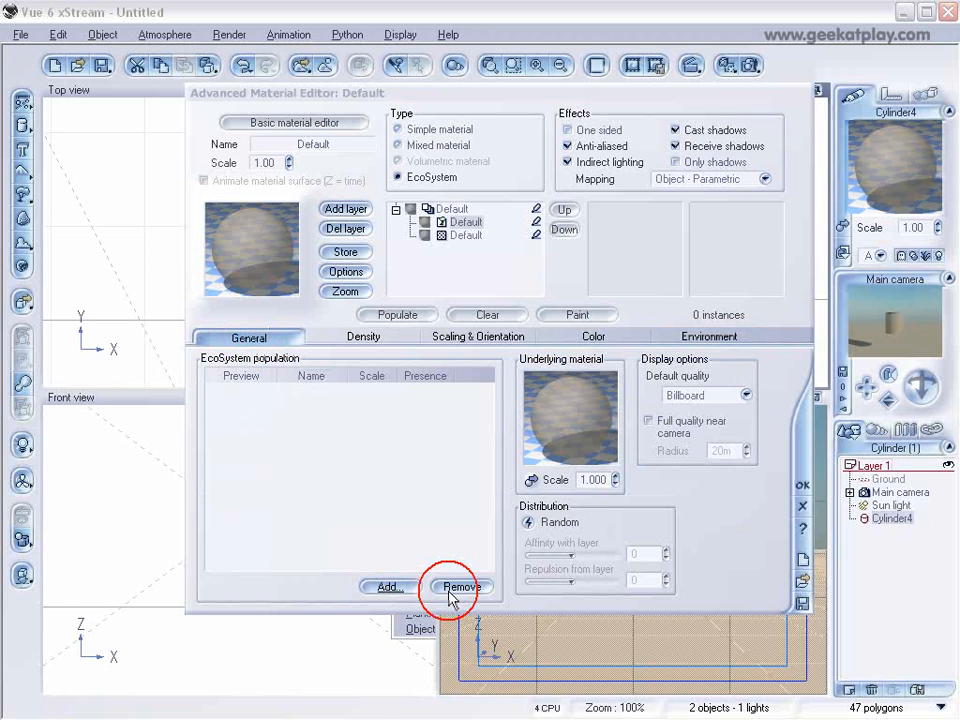
pyautogui.click(412, 414)
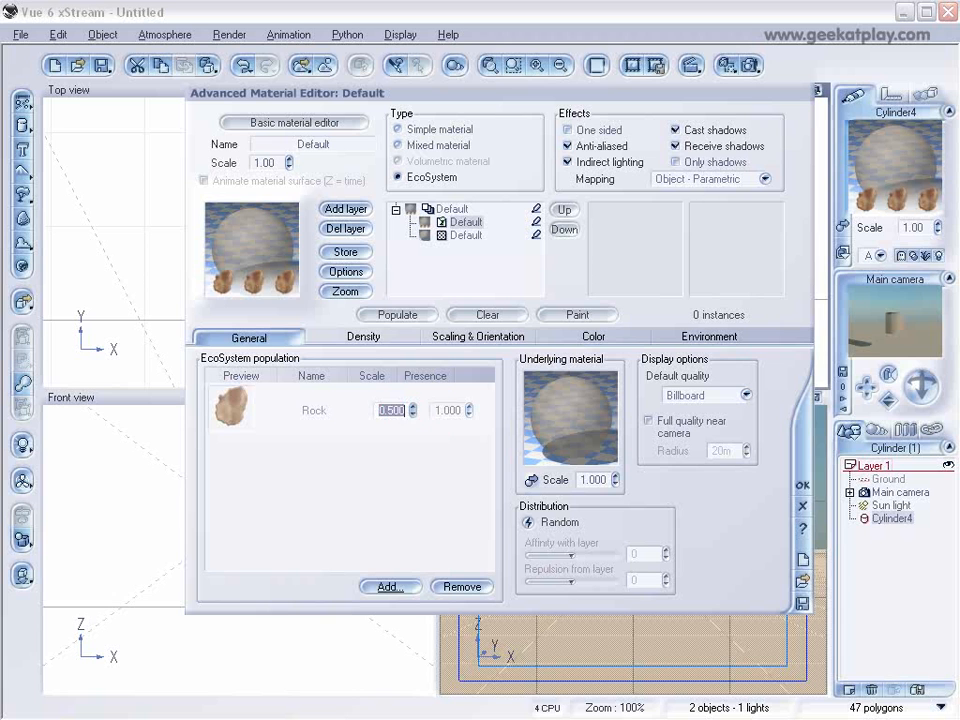
# - Populate the cylinder's EcoSystem with rocks and render the main camera view to check their placement
pyautogui.click(419, 316)
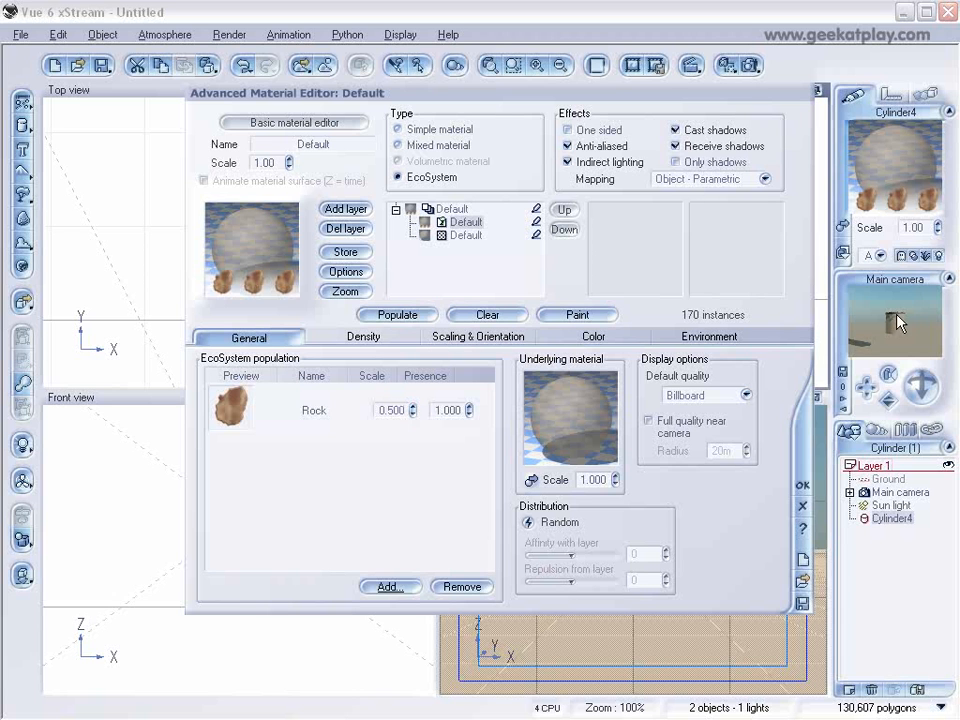
pyautogui.click(750, 66)
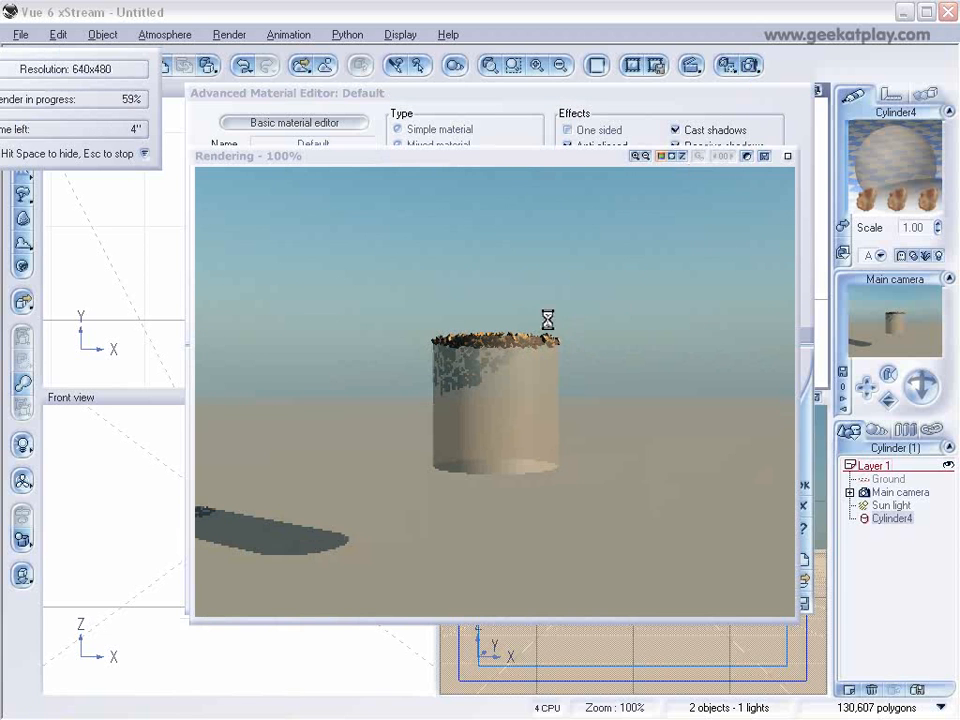
pyautogui.click(787, 157)
# - Set the EcoSystem's absolute offset from surface to -1.2 m, repopulate it and render the scene again
pyautogui.click(362, 338)
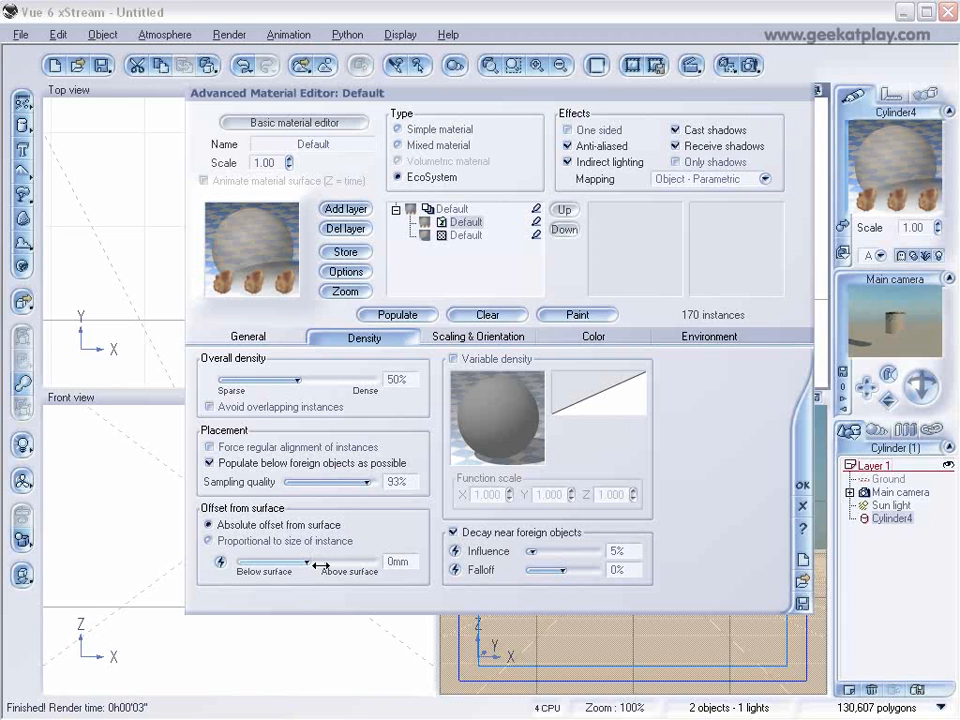
pyautogui.moveTo(314, 560); pyautogui.dragTo(297, 561)
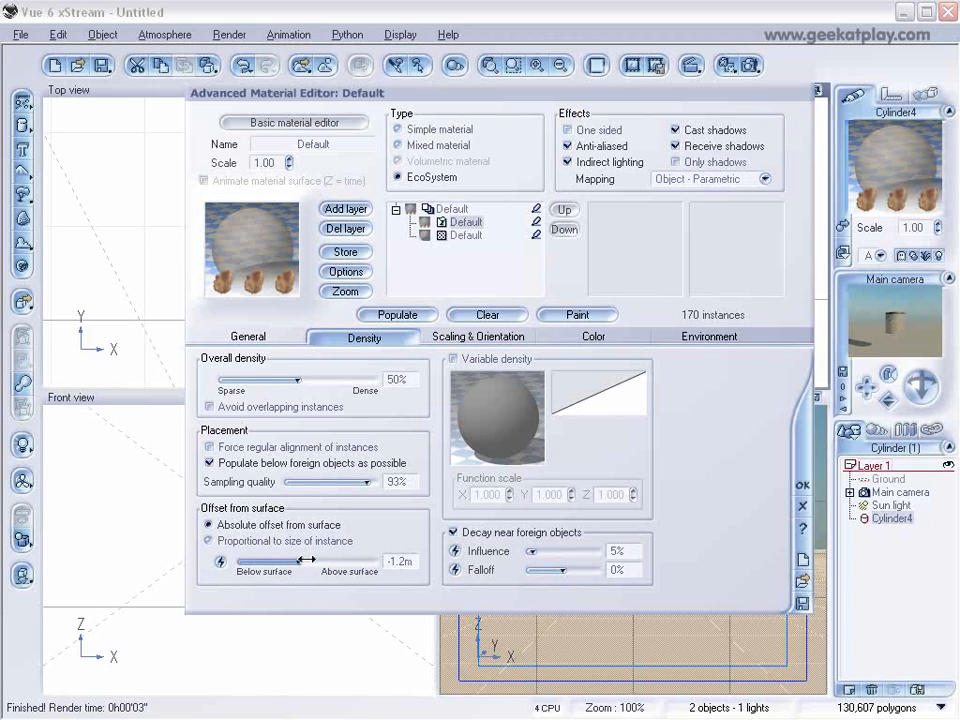
pyautogui.click(412, 315)
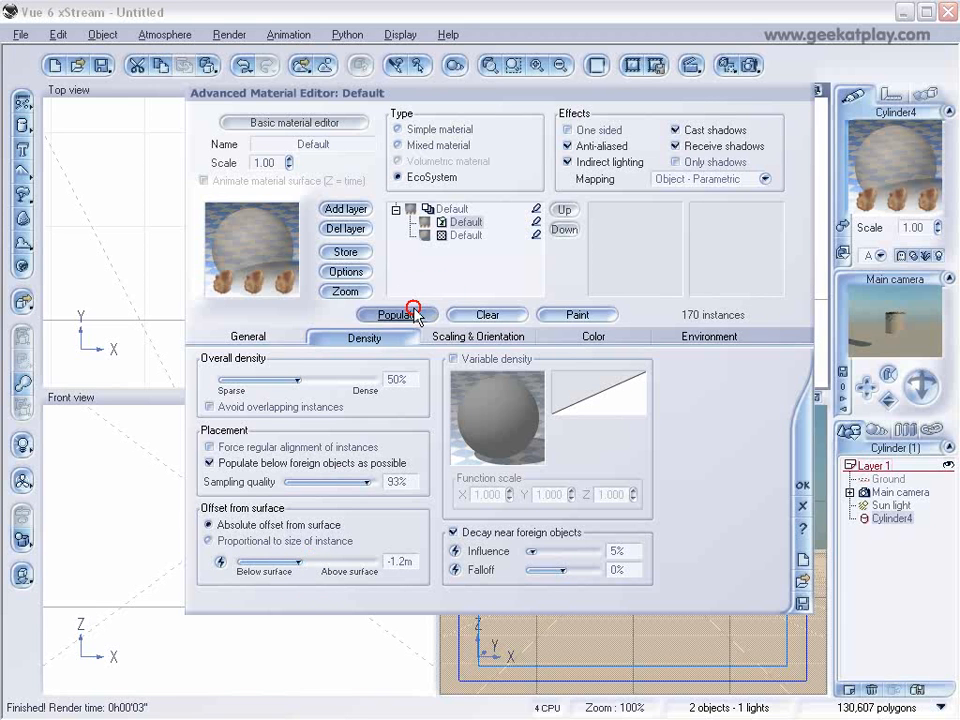
pyautogui.click(749, 65)
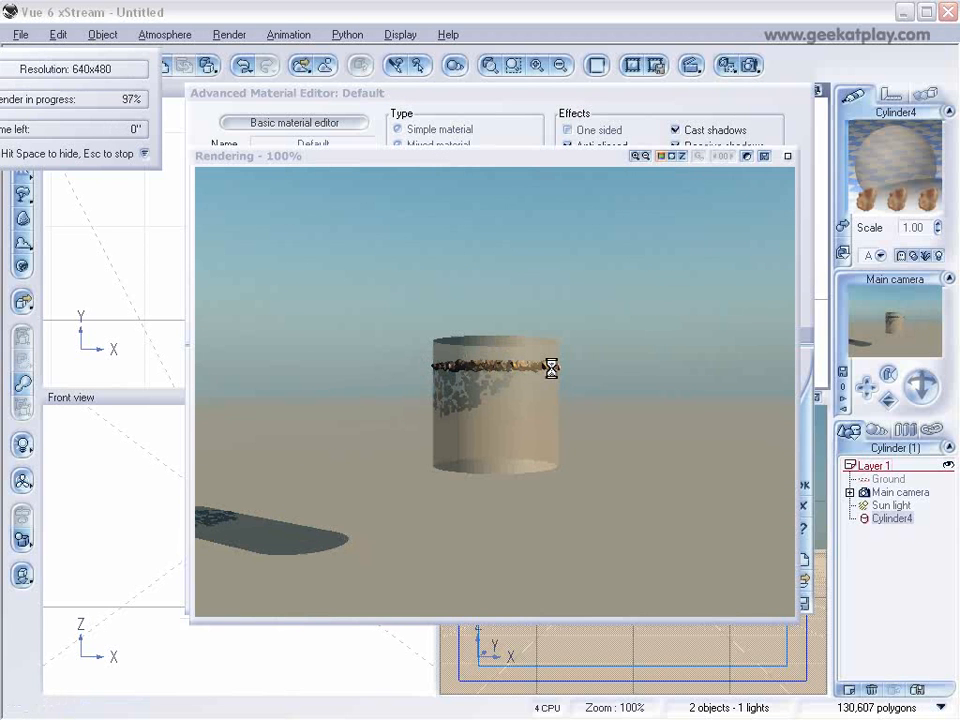
pyautogui.click(787, 157)
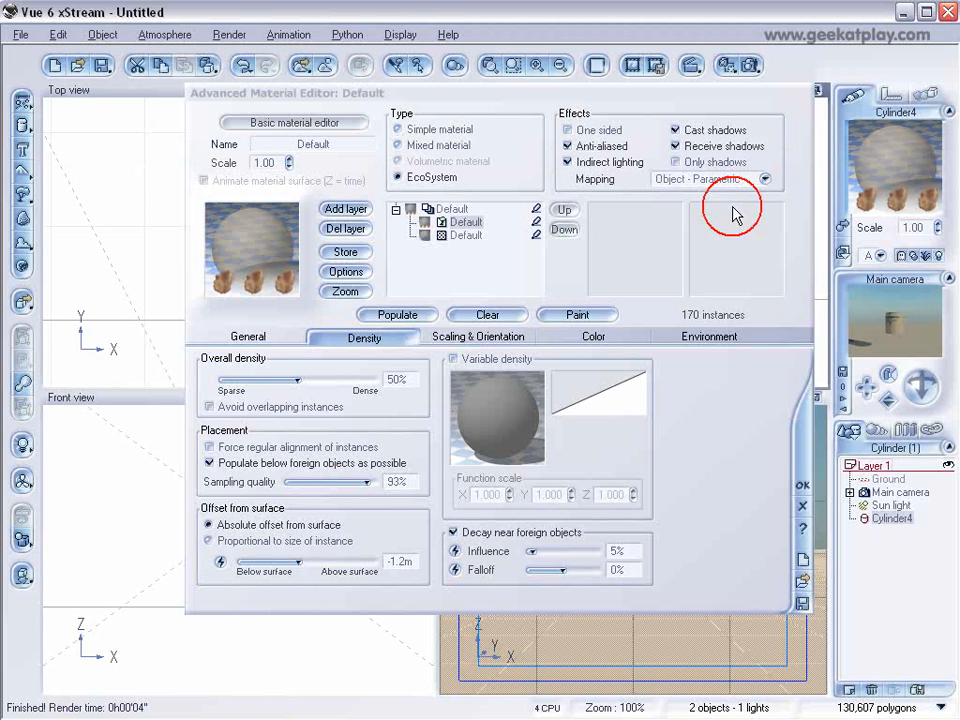
pyautogui.click(895, 97)
pyautogui.click(928, 92)
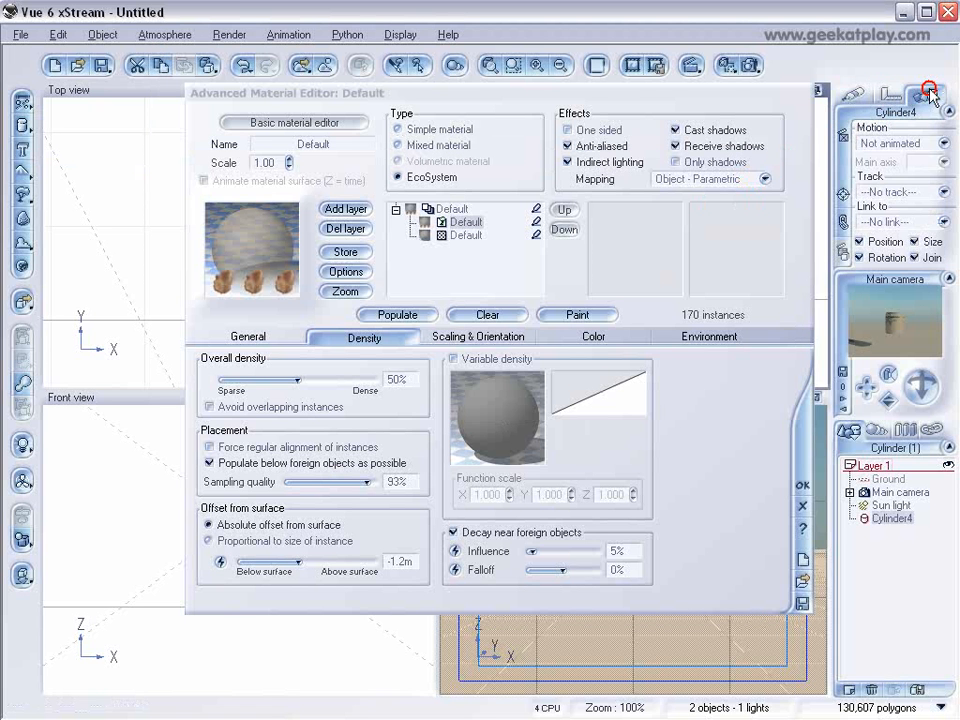
pyautogui.click(854, 95)
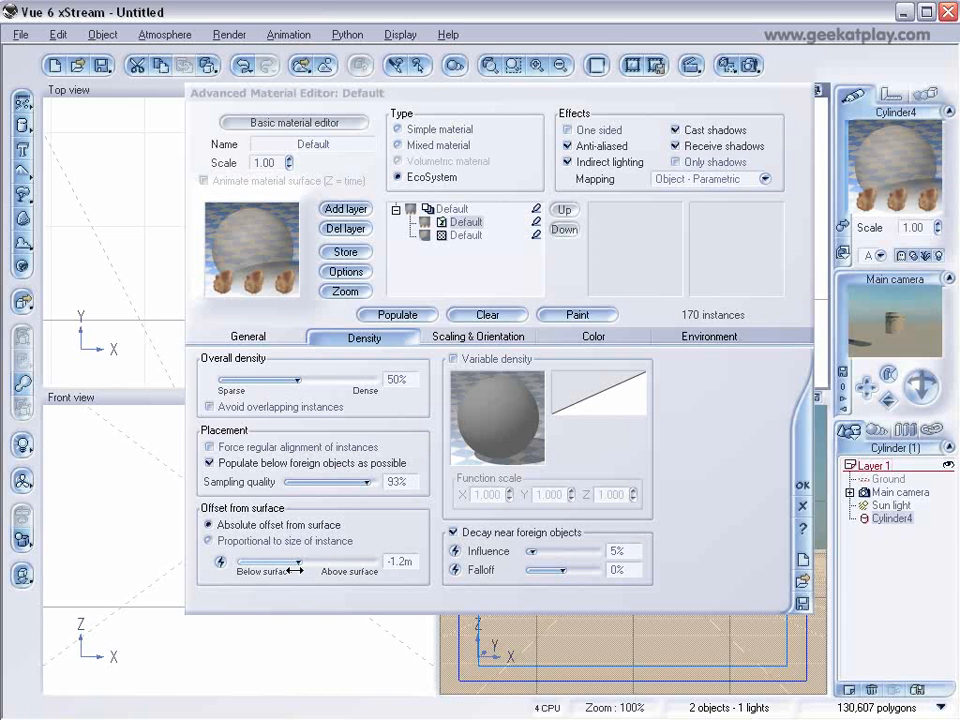
# - Open the function driving the EcoSystem's offset from surface and delete its constant number node
pyautogui.click(221, 564)
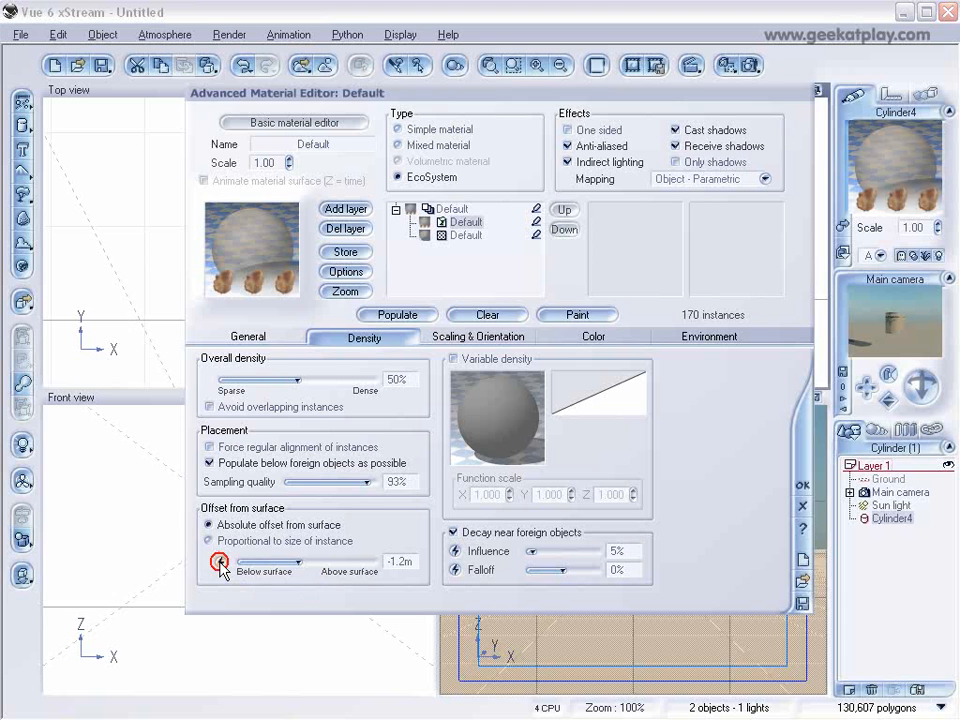
pyautogui.moveTo(386, 151); pyautogui.dragTo(393, 129)
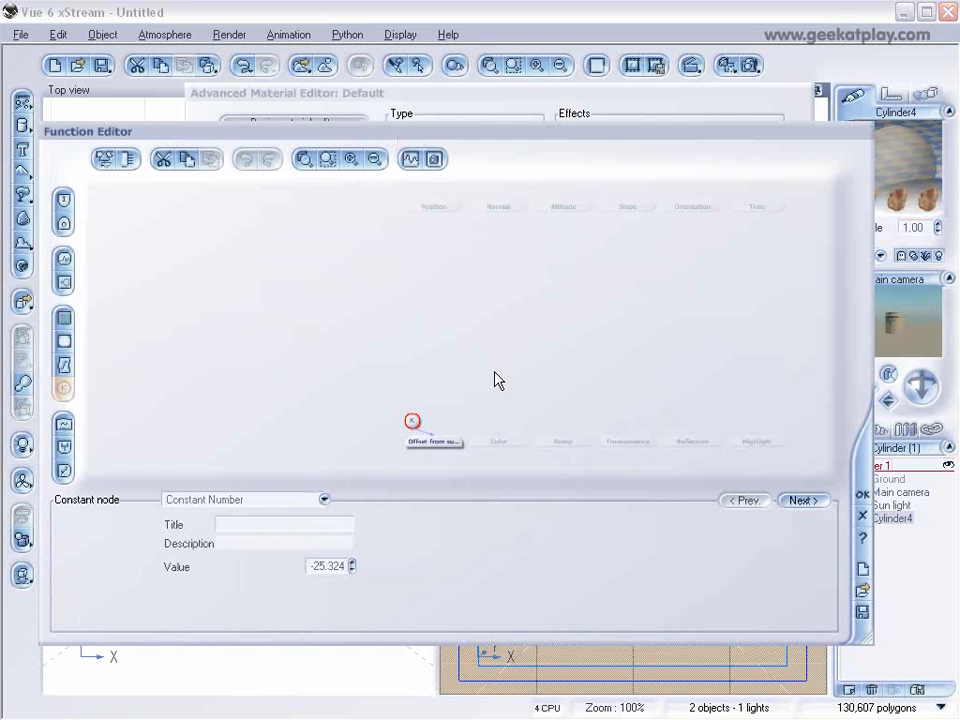
pyautogui.moveTo(412, 422); pyautogui.dragTo(435, 338)
pyautogui.click(432, 441)
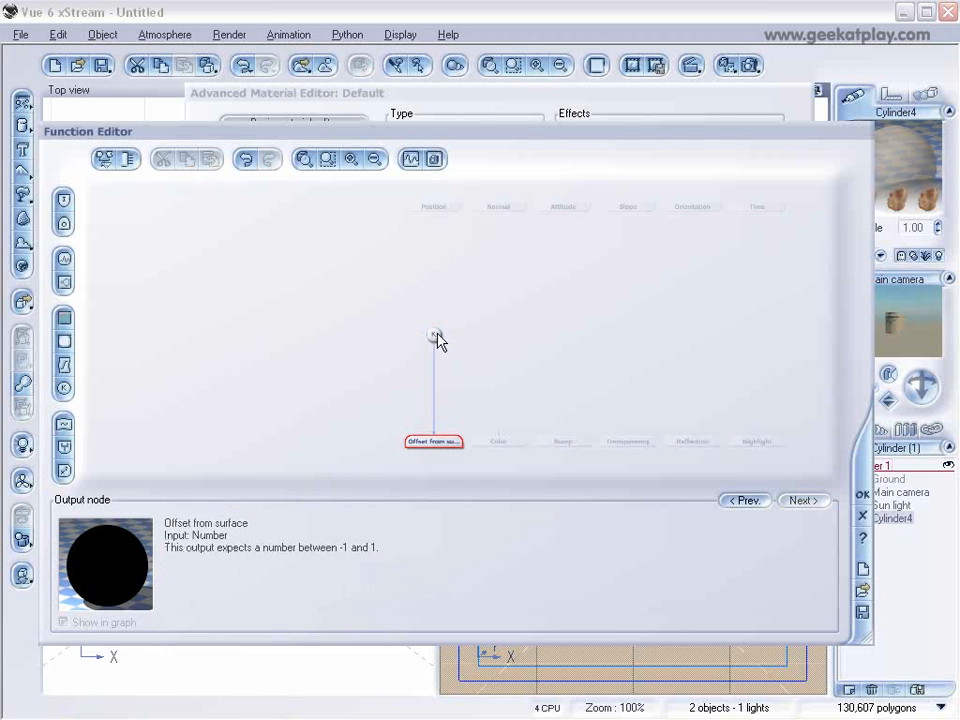
pyautogui.click(435, 338)
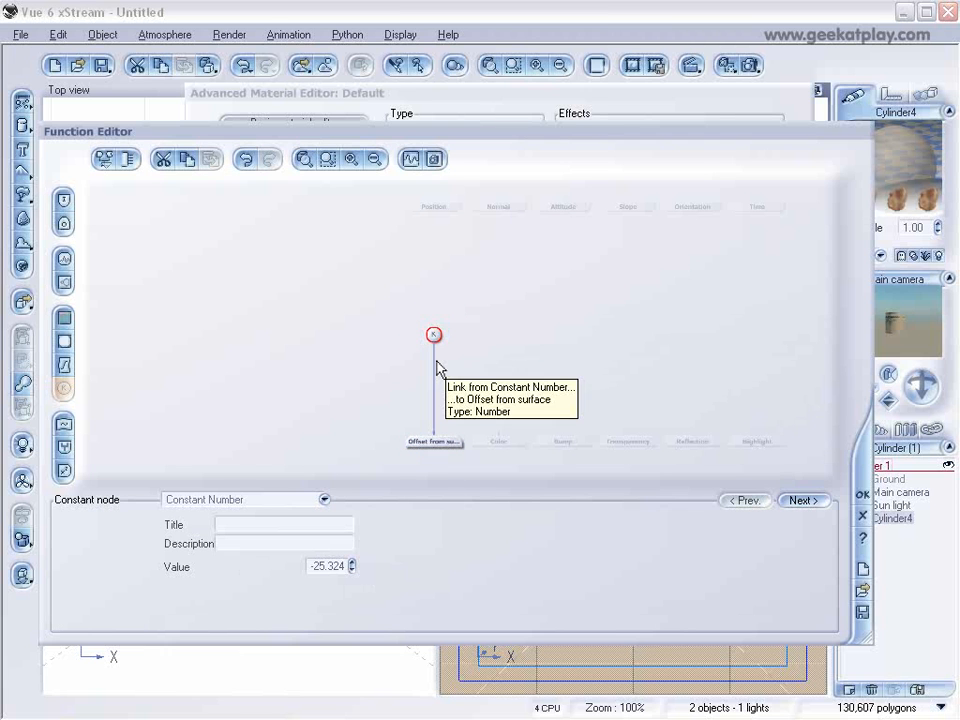
pyautogui.press('Delete')
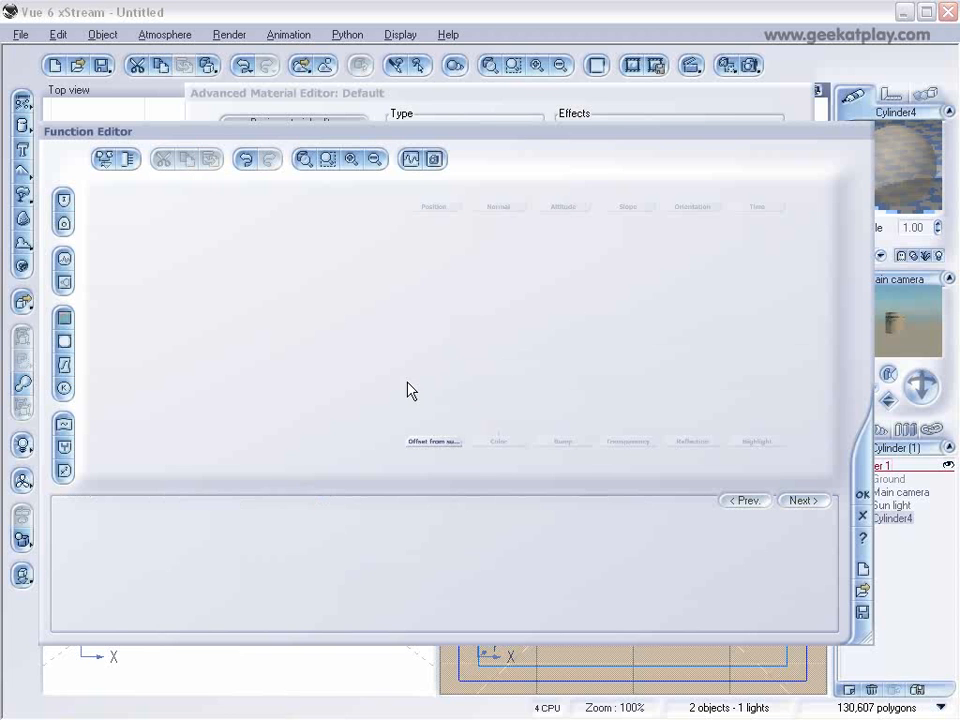
# - Add a Perlin noise node feeding the offset from surface output and set its scale to about 0.257
pyautogui.click(438, 442)
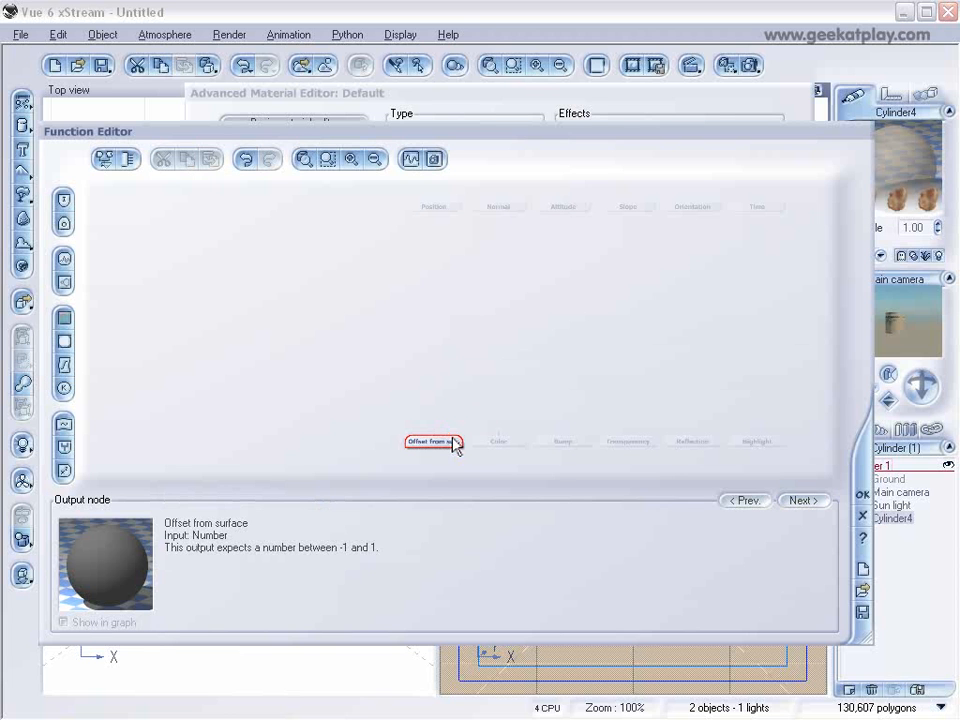
pyautogui.click(64, 260)
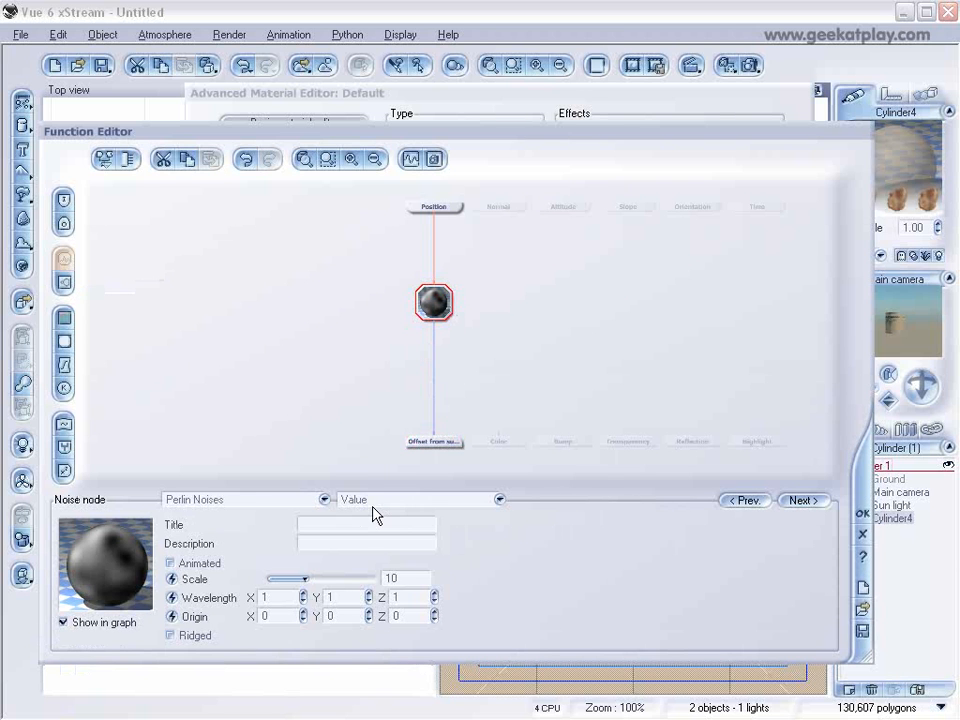
pyautogui.moveTo(305, 578); pyautogui.dragTo(287, 570)
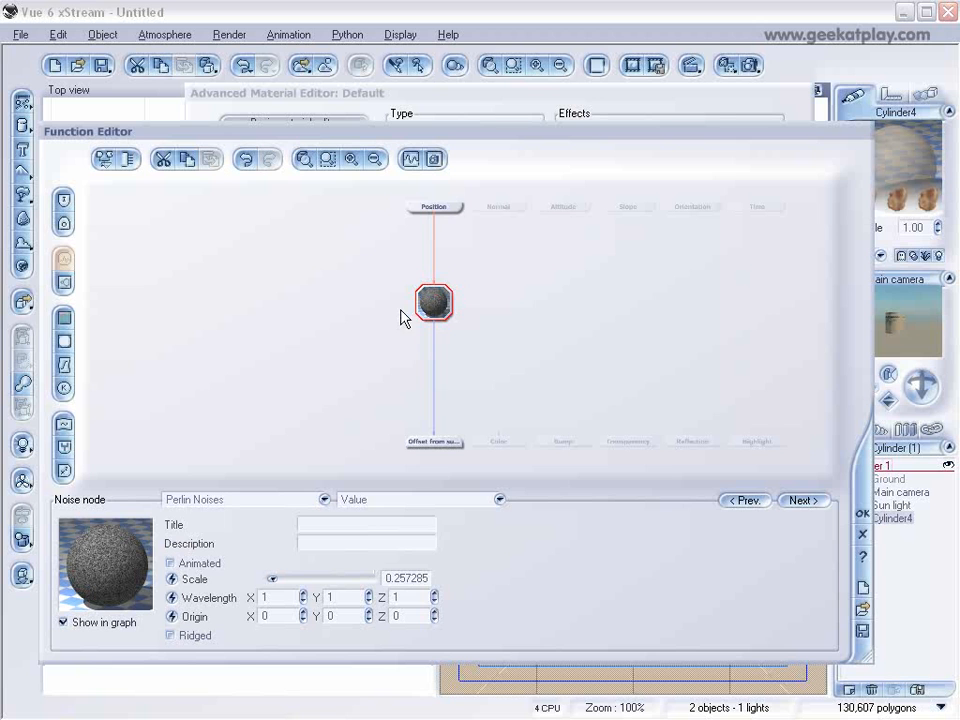
# - Insert two filter nodes between the noise node and the offset output, aligning them vertically in the graph
pyautogui.click(434, 399)
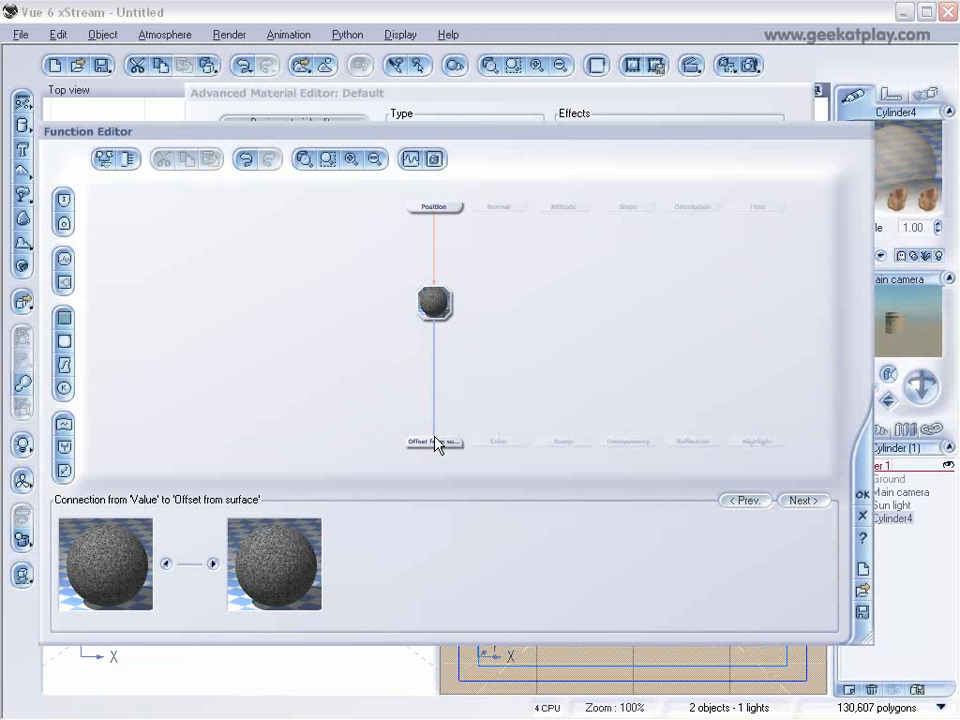
pyautogui.click(64, 364)
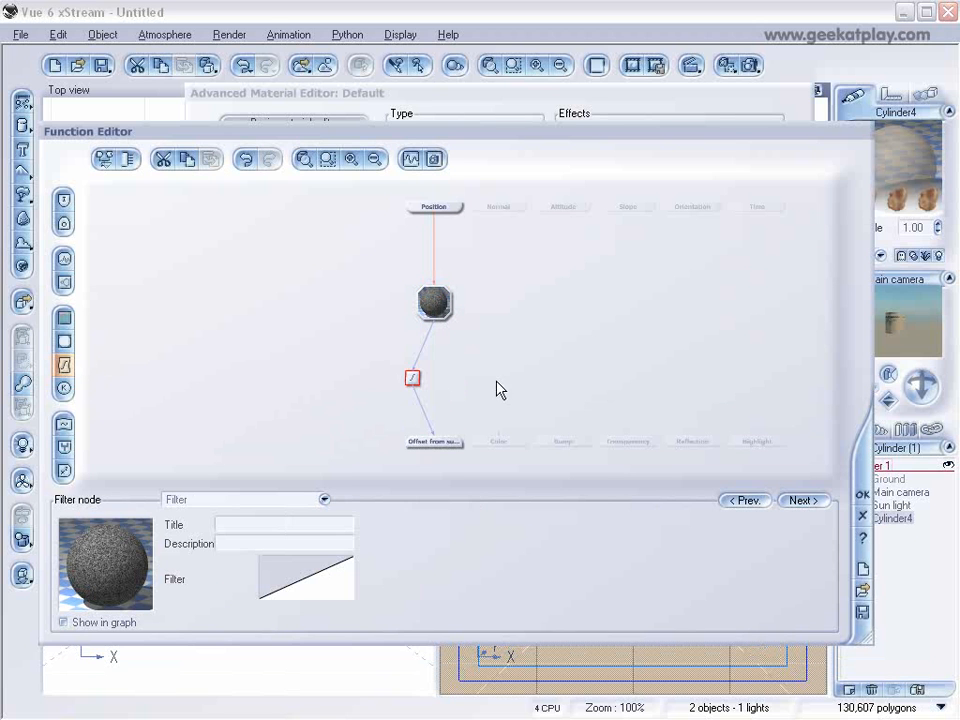
pyautogui.click(418, 402)
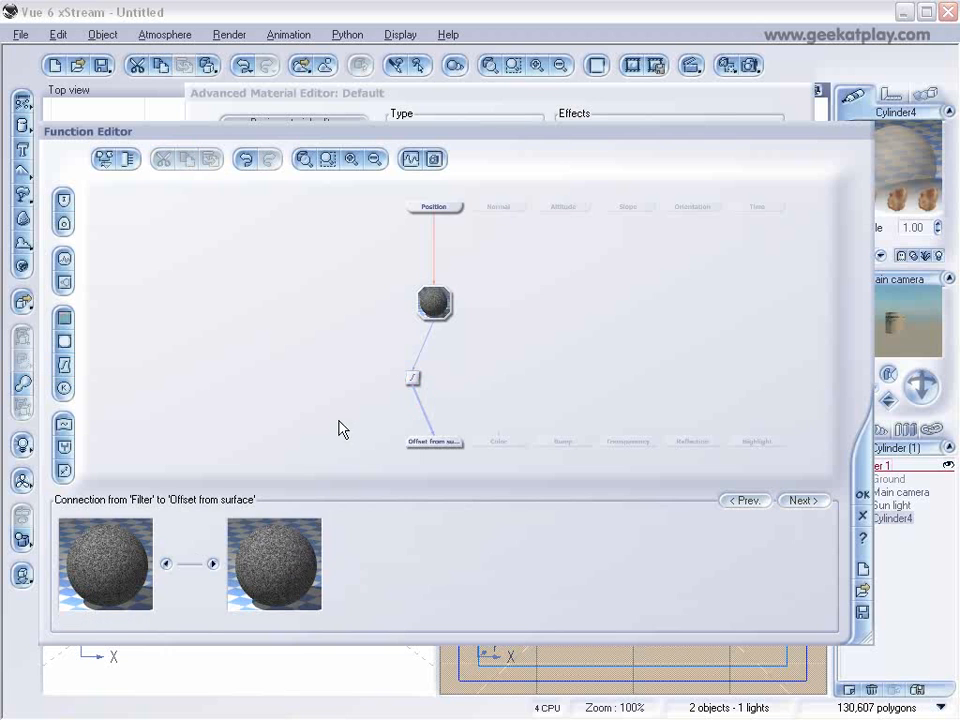
pyautogui.click(64, 364)
pyautogui.moveTo(413, 380); pyautogui.dragTo(435, 356)
pyautogui.moveTo(413, 421); pyautogui.dragTo(435, 399)
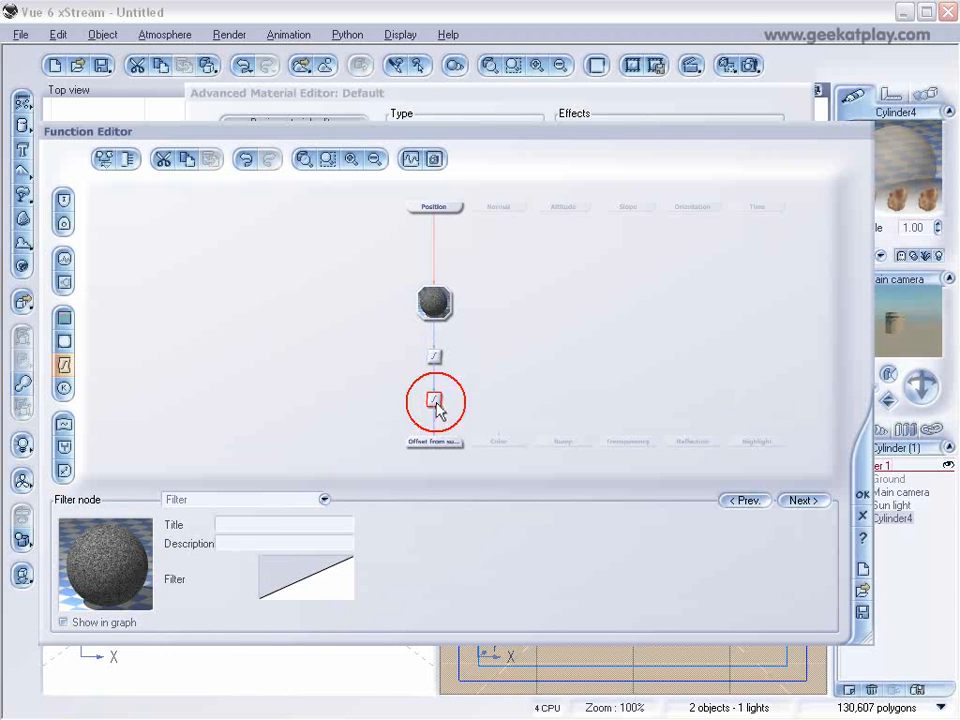
# - Set the upper filter node's type to Multiply (aX) and the lower one's to Offset (X+a)
pyautogui.click(434, 356)
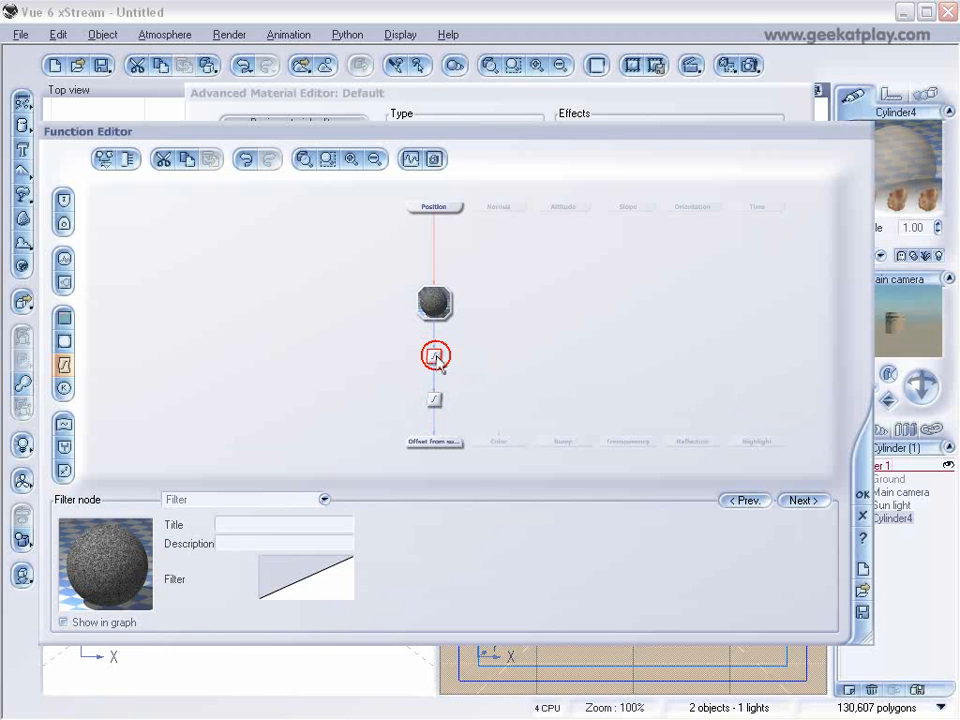
pyautogui.click(324, 499)
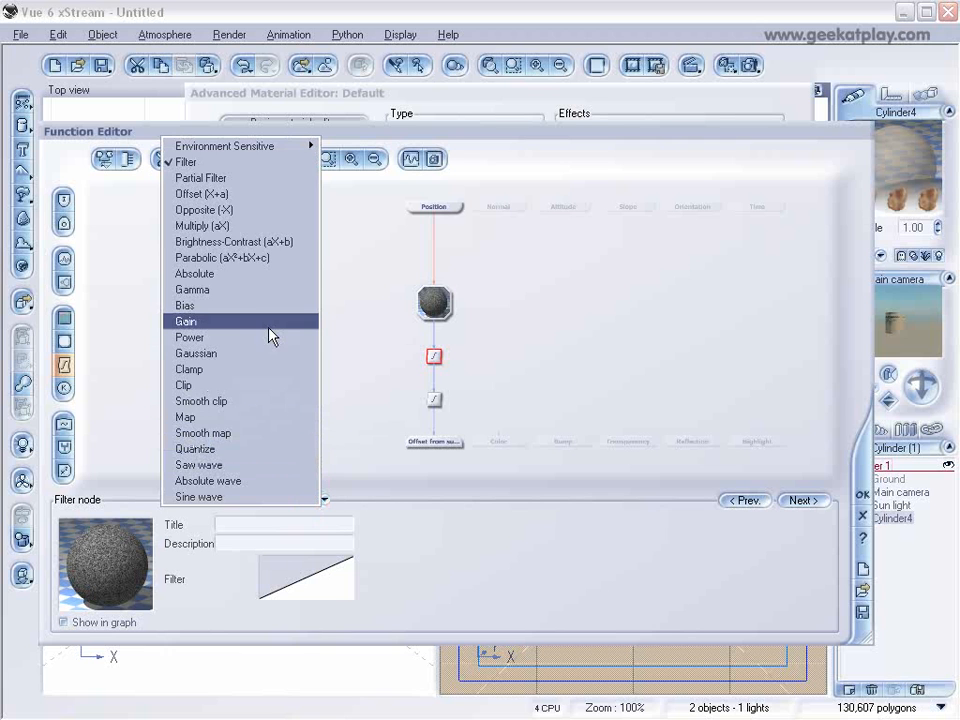
pyautogui.click(264, 225)
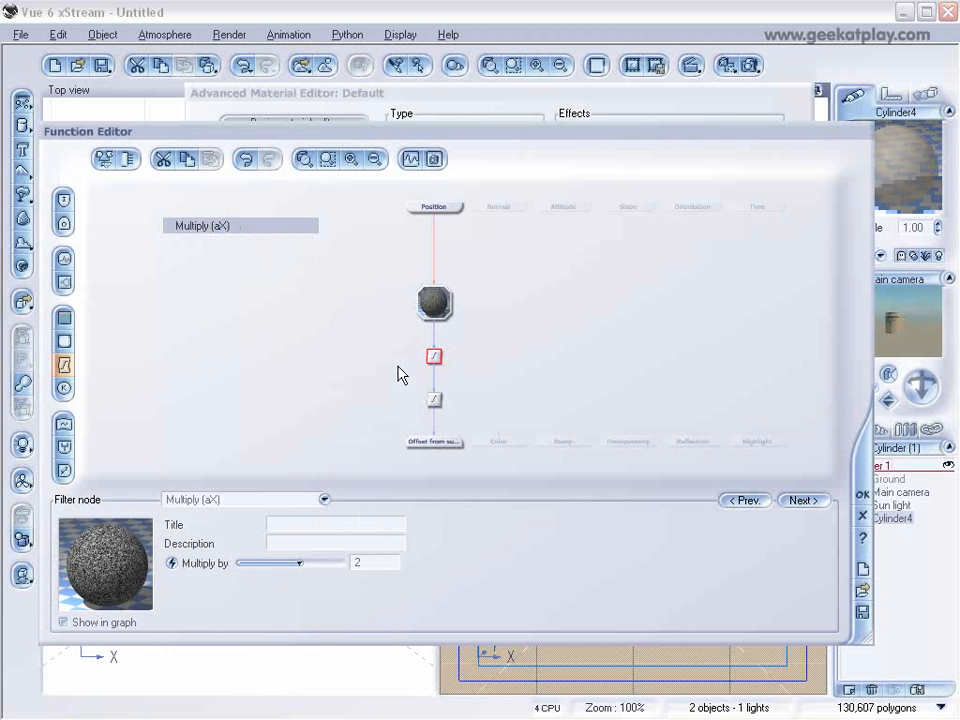
pyautogui.click(433, 399)
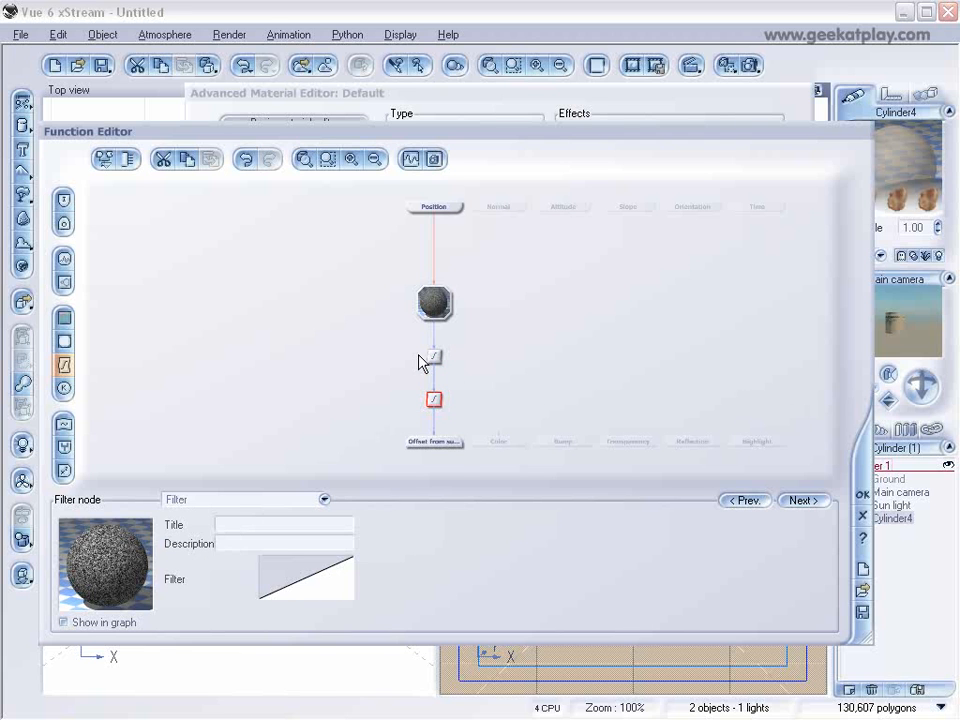
pyautogui.click(324, 499)
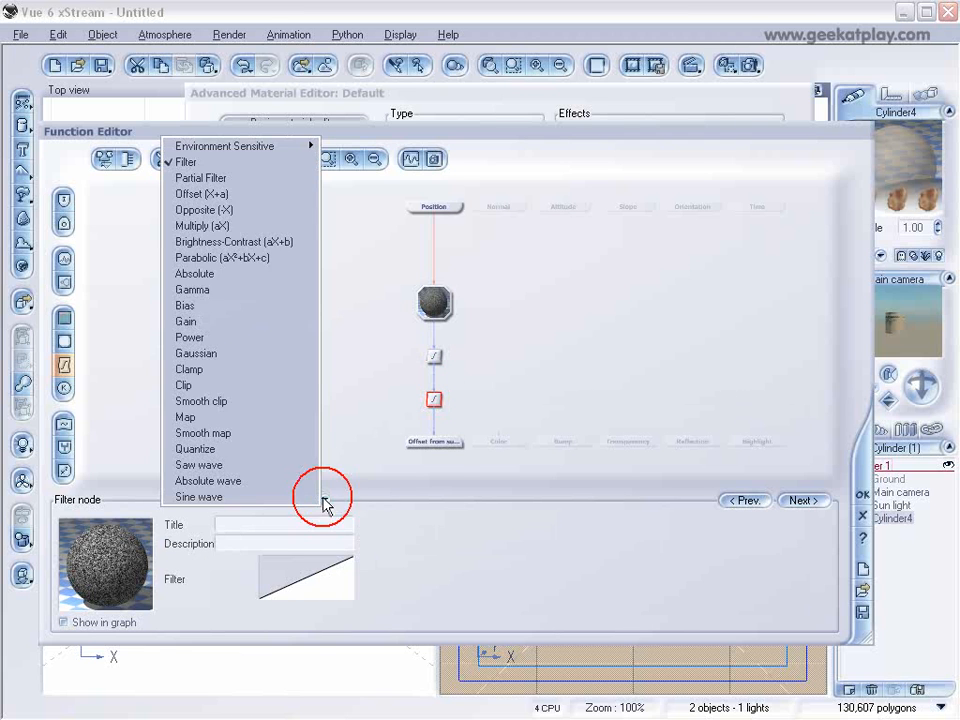
pyautogui.click(259, 193)
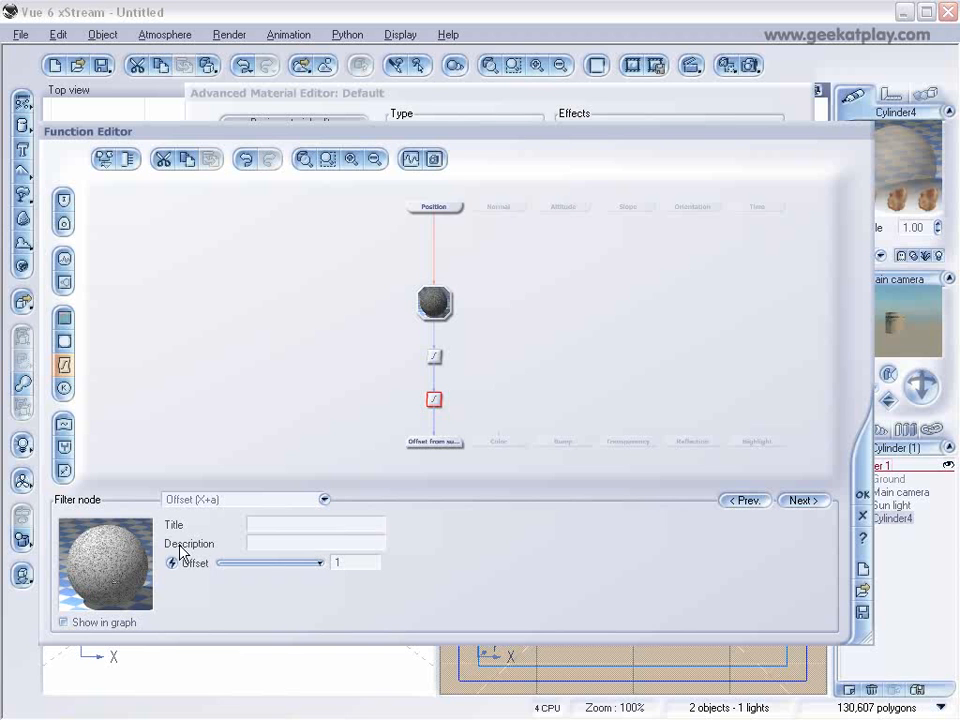
# - Set the Multiply filter node's factor to 10 and accept the function
pyautogui.click(434, 355)
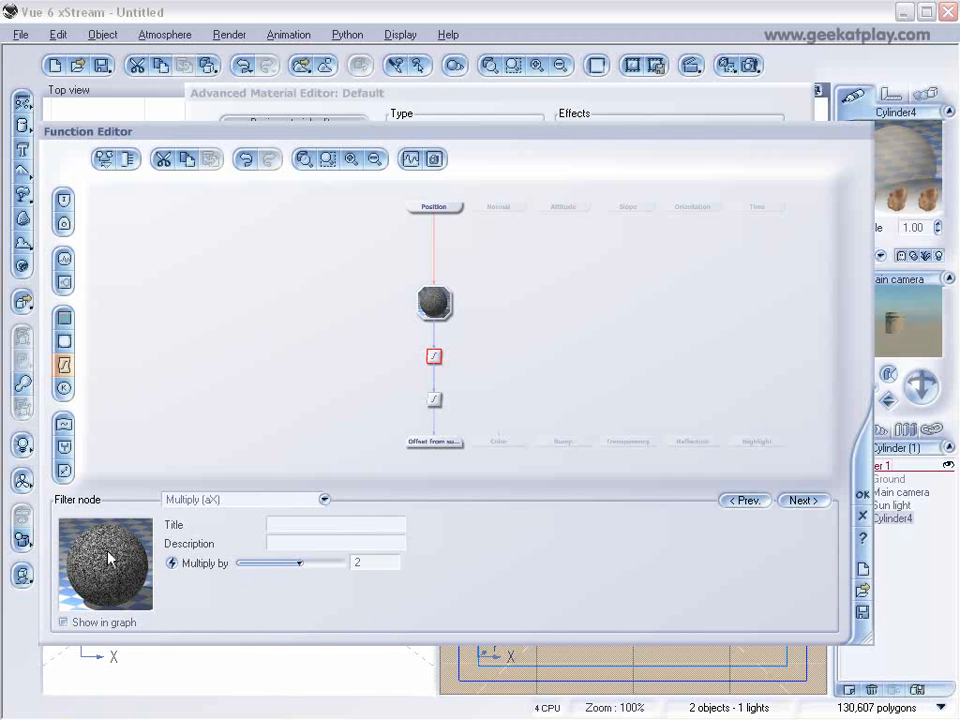
pyautogui.doubleClick(367, 563)
pyautogui.write('10')
pyautogui.press('Return')
pyautogui.click(862, 494)
# - Repopulate the cylinder's EcoSystem and render the scene to check how the rocks spread
pyautogui.click(382, 314)
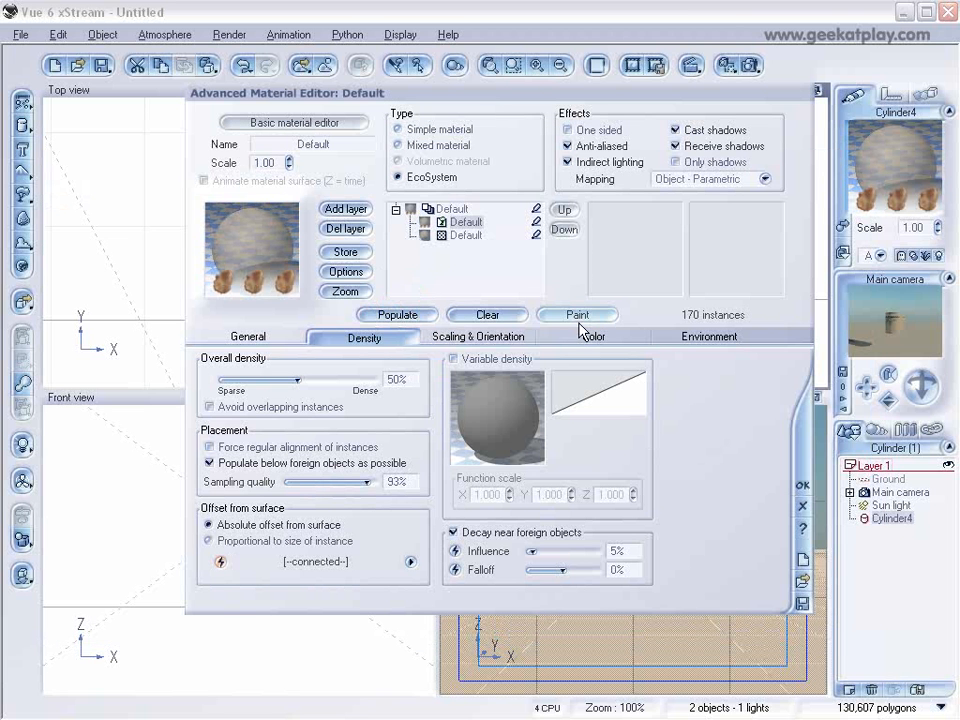
pyautogui.click(750, 63)
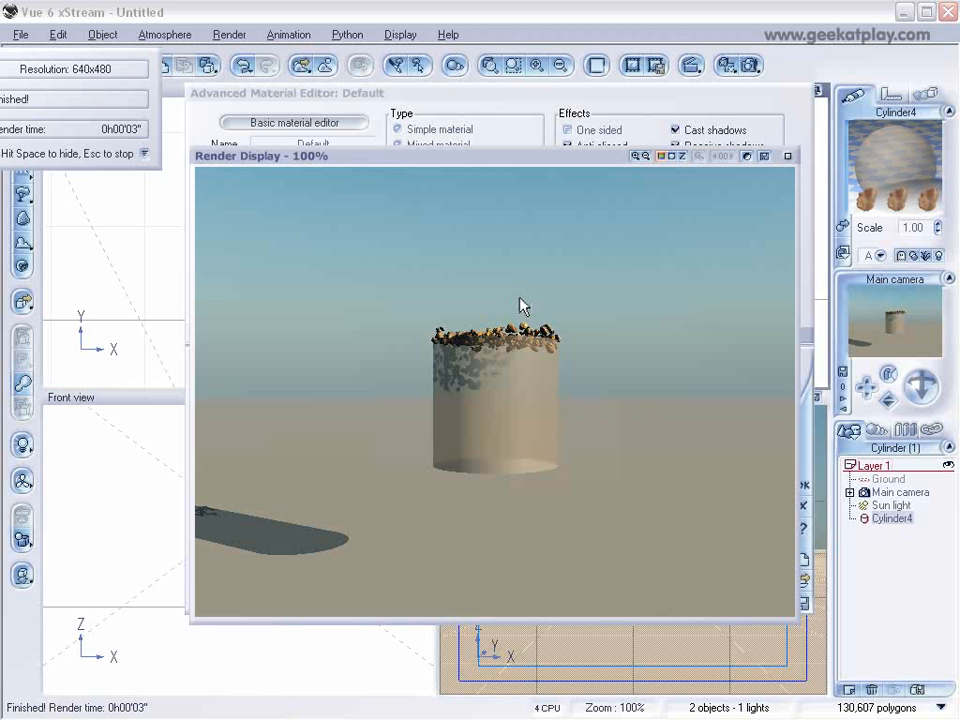
pyautogui.click(786, 157)
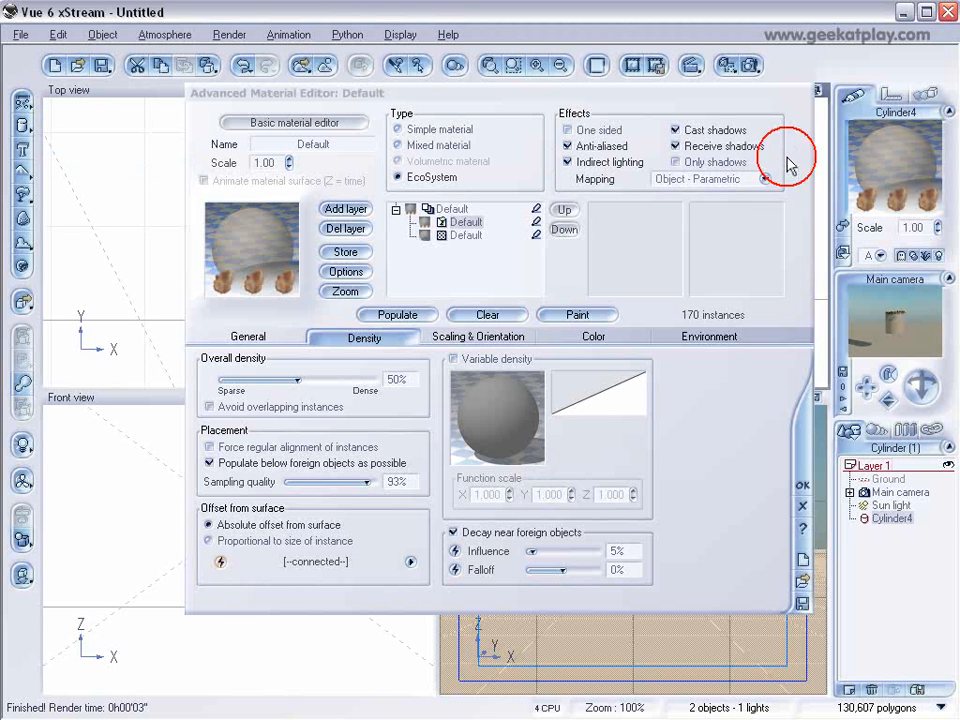
# - Reopen the function driving the offset from surface, set the Multiply filter's factor to 100 and accept it
pyautogui.click(409, 564)
pyautogui.doubleClick(356, 562)
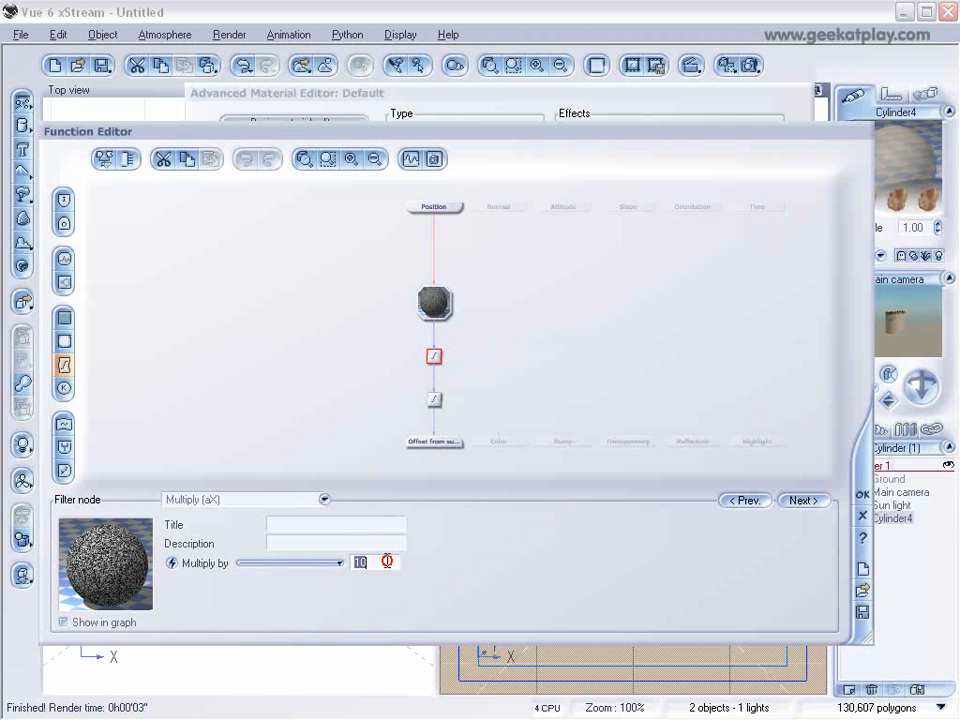
pyautogui.write('100')
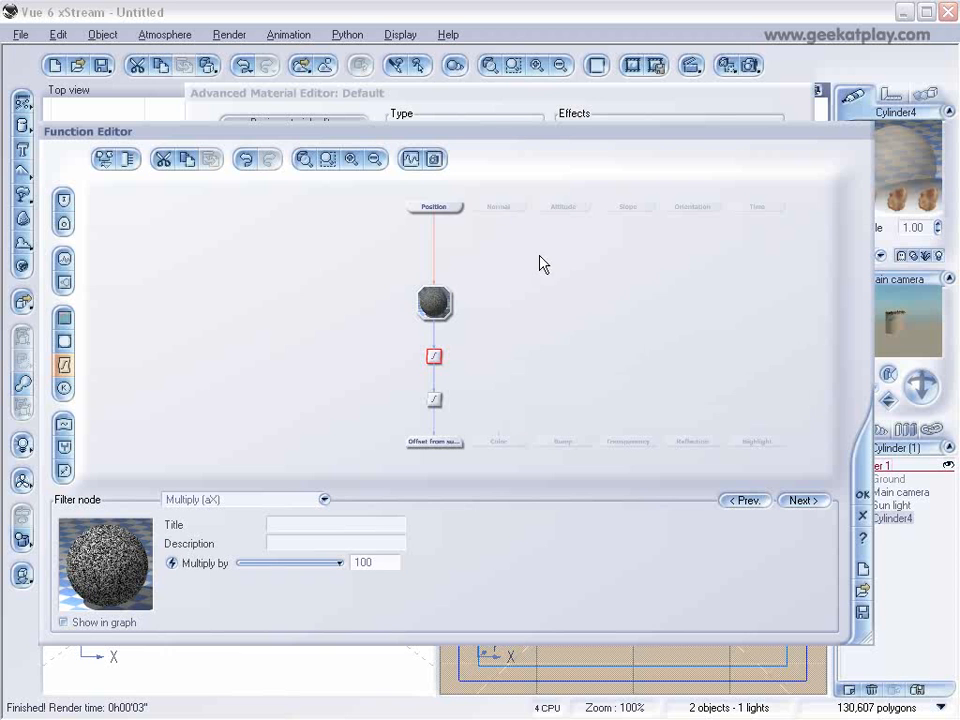
pyautogui.click(861, 494)
# - Populate the EcoSystem again and render the main camera view to examine the wider rock scatter
pyautogui.click(418, 316)
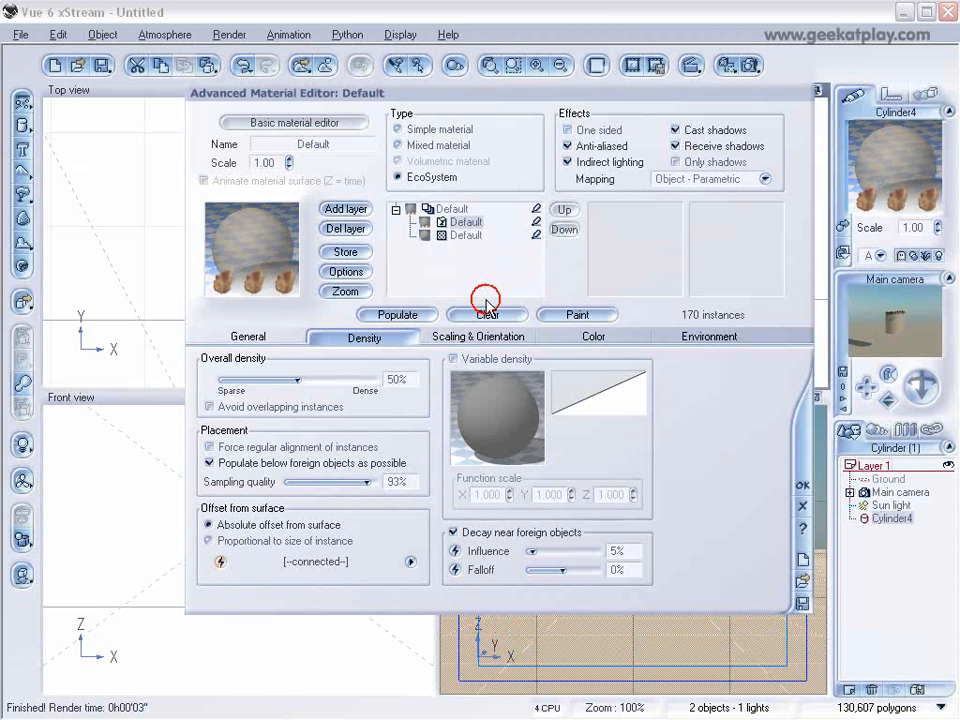
pyautogui.click(726, 66)
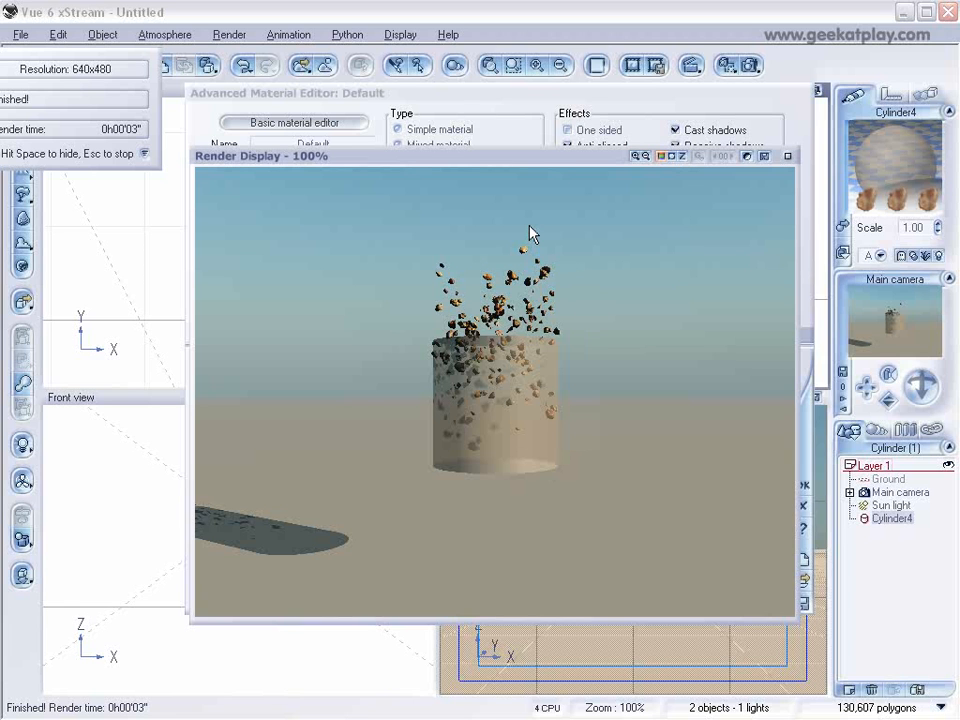
pyautogui.click(787, 156)
# - Reopen the offset function and examine its noise node, Multiply filter and Offset filter in order
pyautogui.click(410, 562)
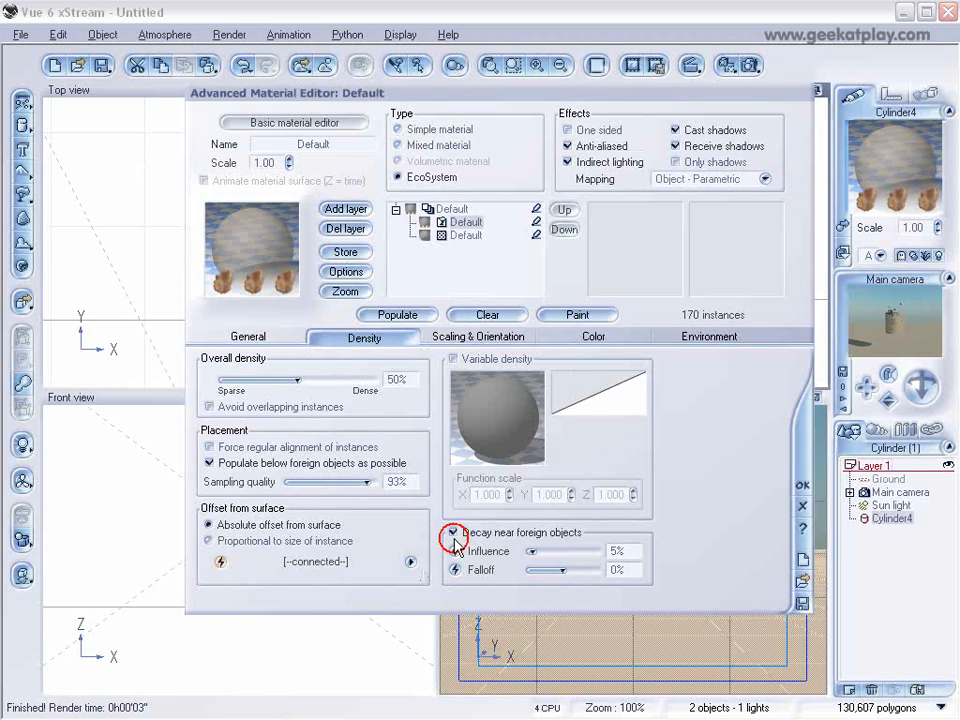
pyautogui.click(433, 302)
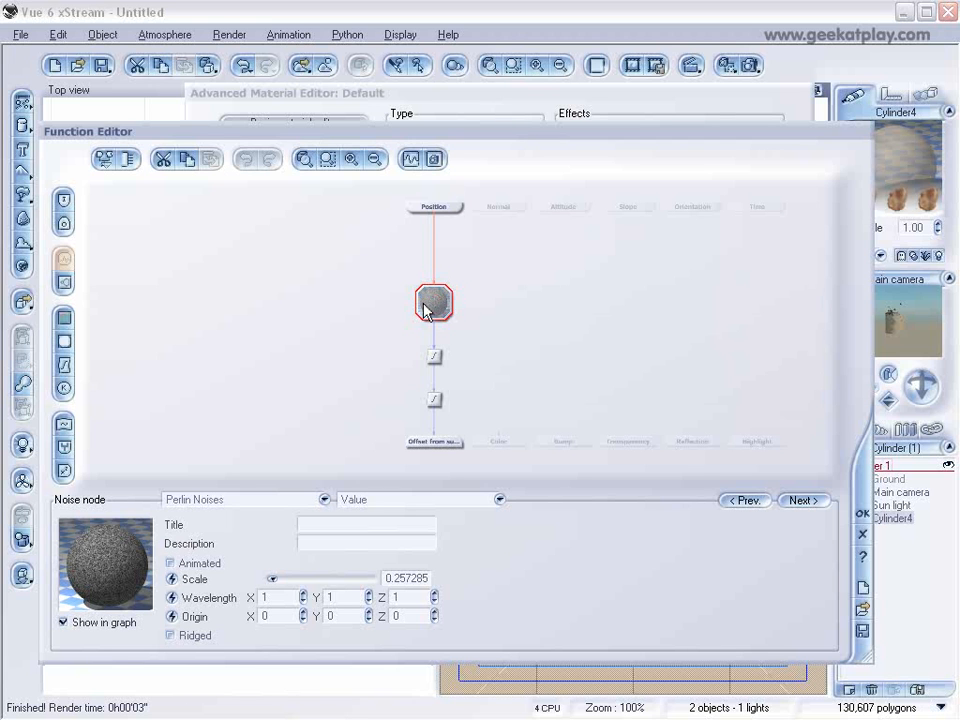
pyautogui.click(433, 356)
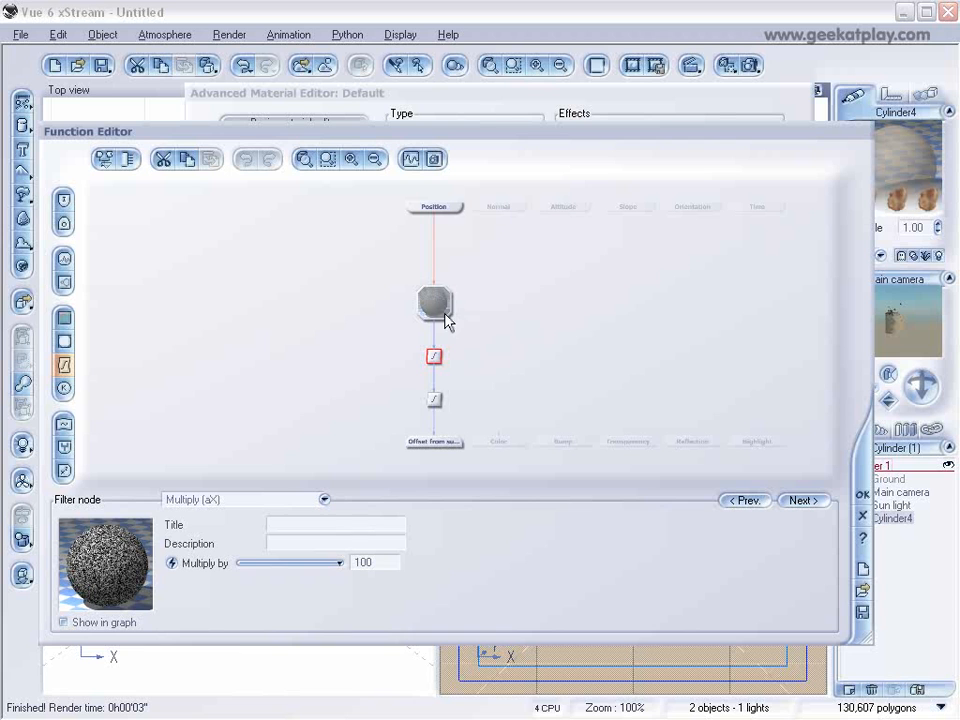
pyautogui.click(432, 400)
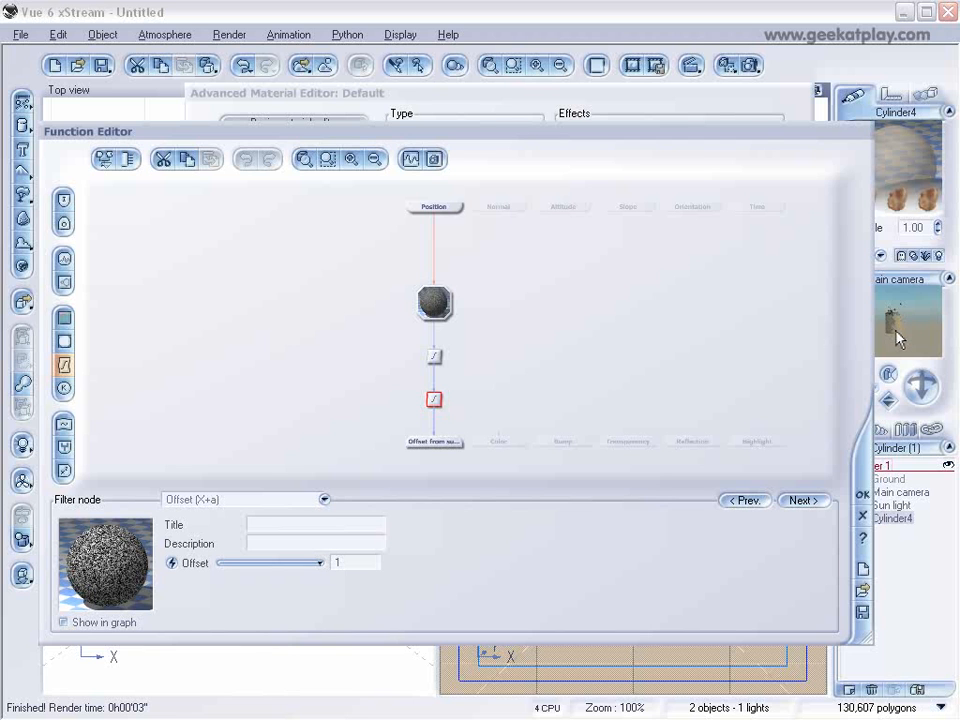
# - Try the Offset filter at its slider minimum and recheck the output and both filter nodes
pyautogui.moveTo(319, 562); pyautogui.dragTo(213, 561)
pyautogui.click(425, 442)
pyautogui.click(436, 398)
pyautogui.click(438, 358)
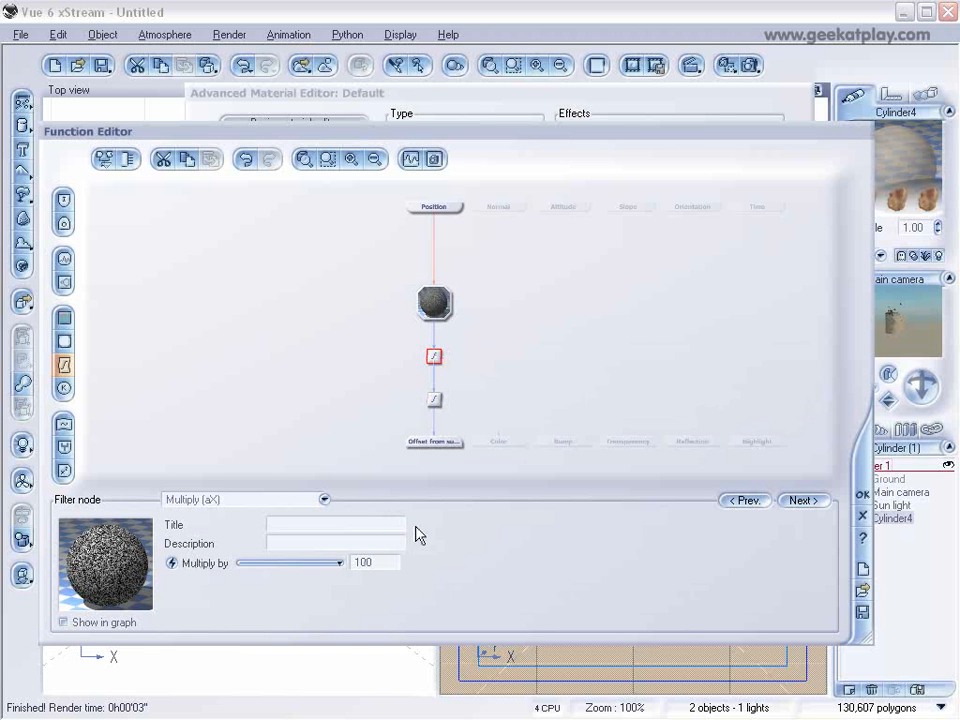
# - Set the lower filter node's offset to -50 to shift the rocks down into the cylinder
pyautogui.click(434, 399)
pyautogui.click(346, 566)
pyautogui.write('100')
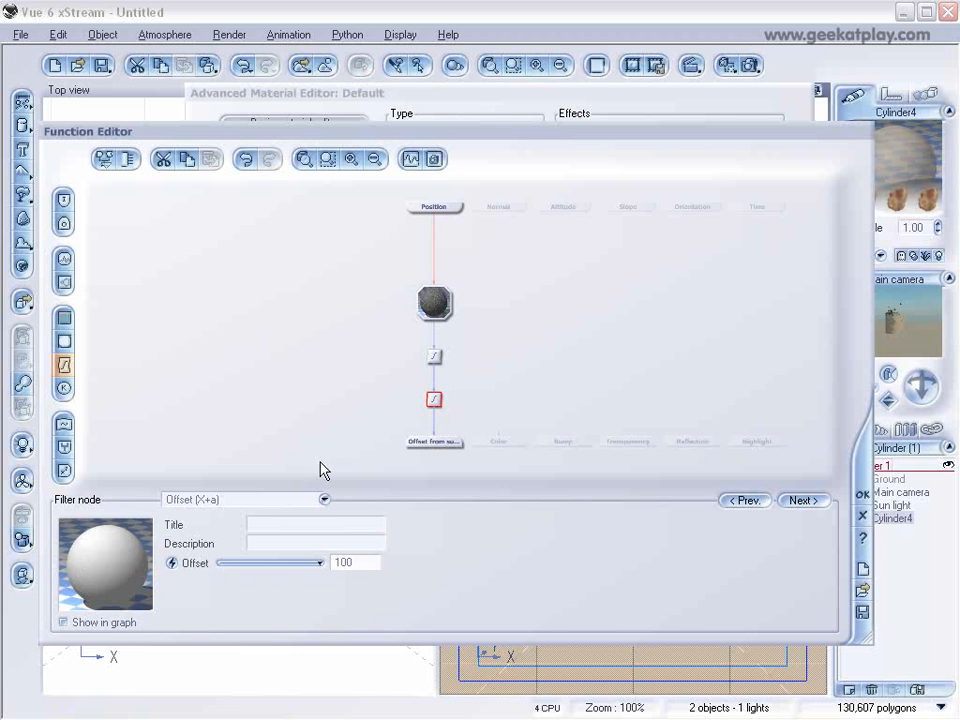
pyautogui.doubleClick(340, 562)
pyautogui.write('-100')
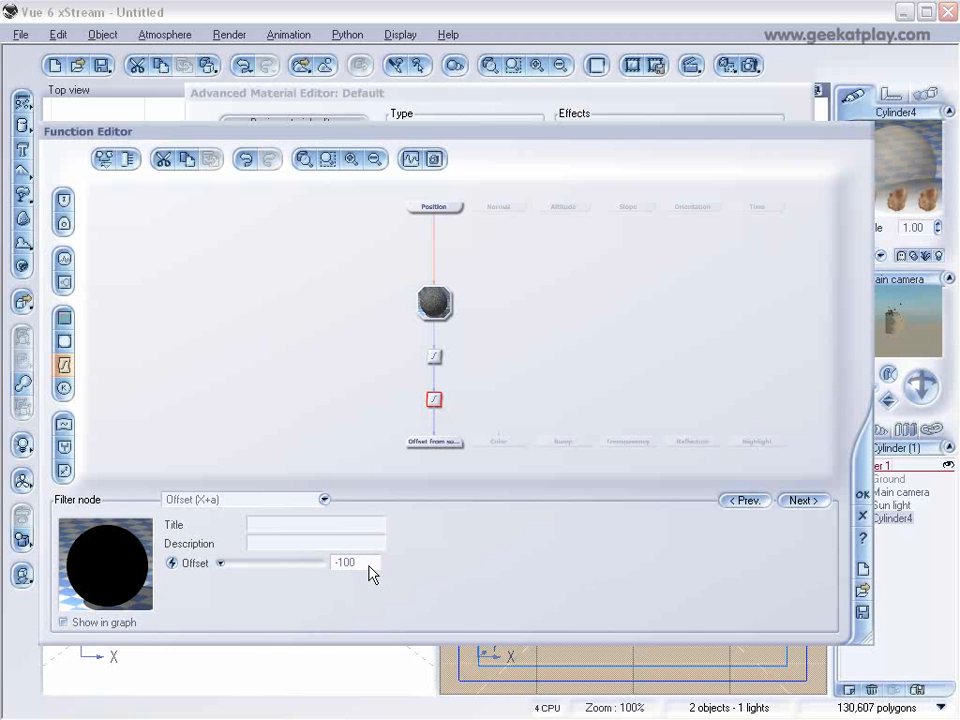
pyautogui.press('BackSpace')
pyautogui.press('BackSpace')
pyautogui.write('50')
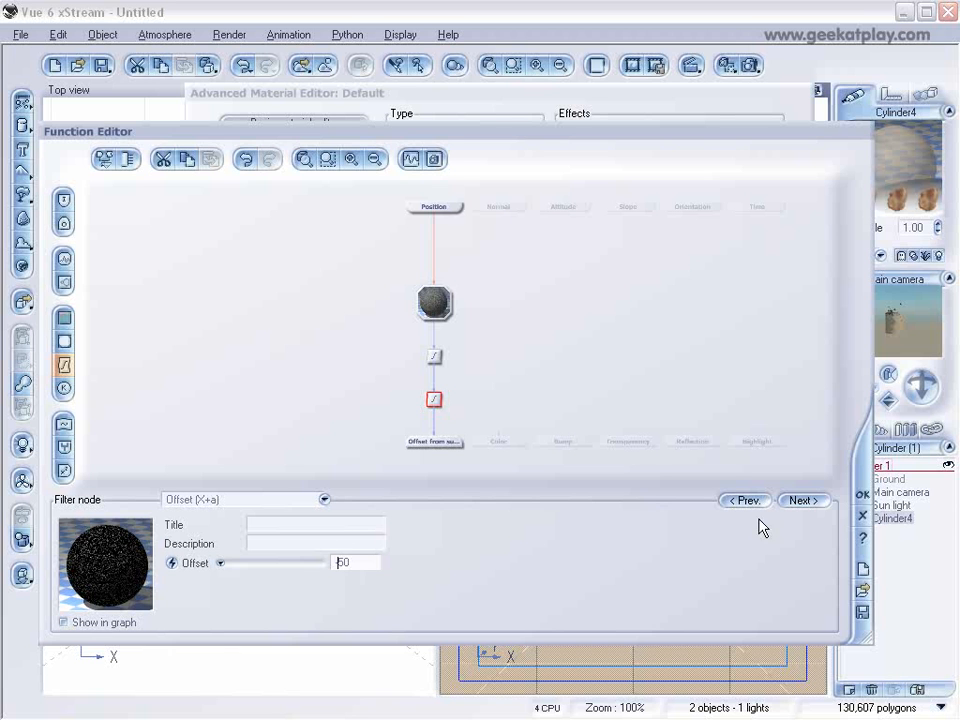
# - Accept the offset function and render the cylinder with a fresh EcoSystem population
pyautogui.click(862, 497)
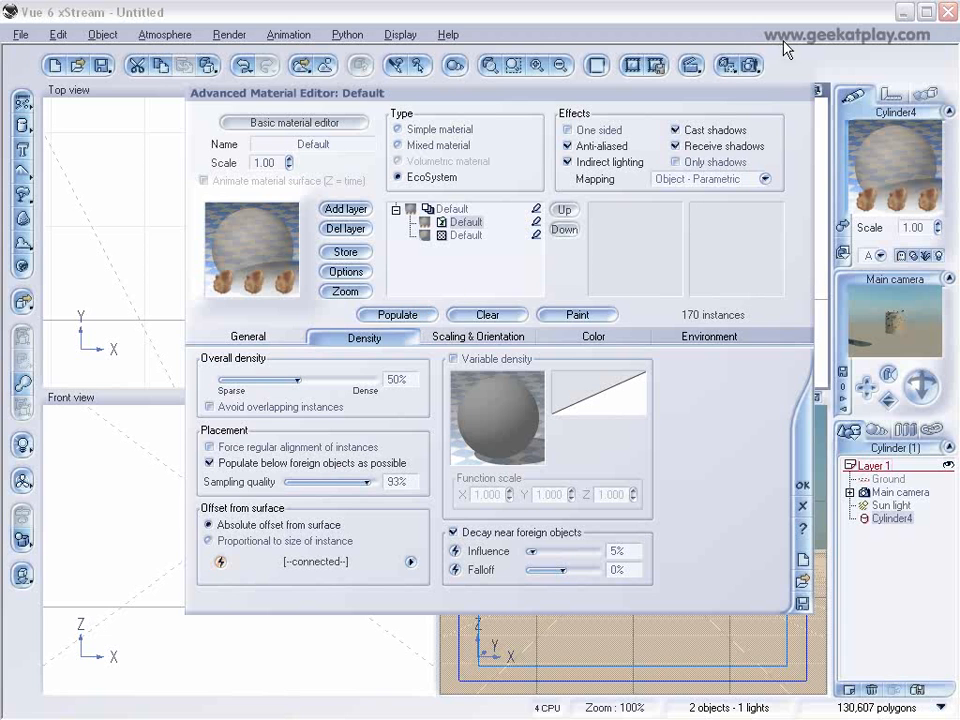
pyautogui.click(748, 63)
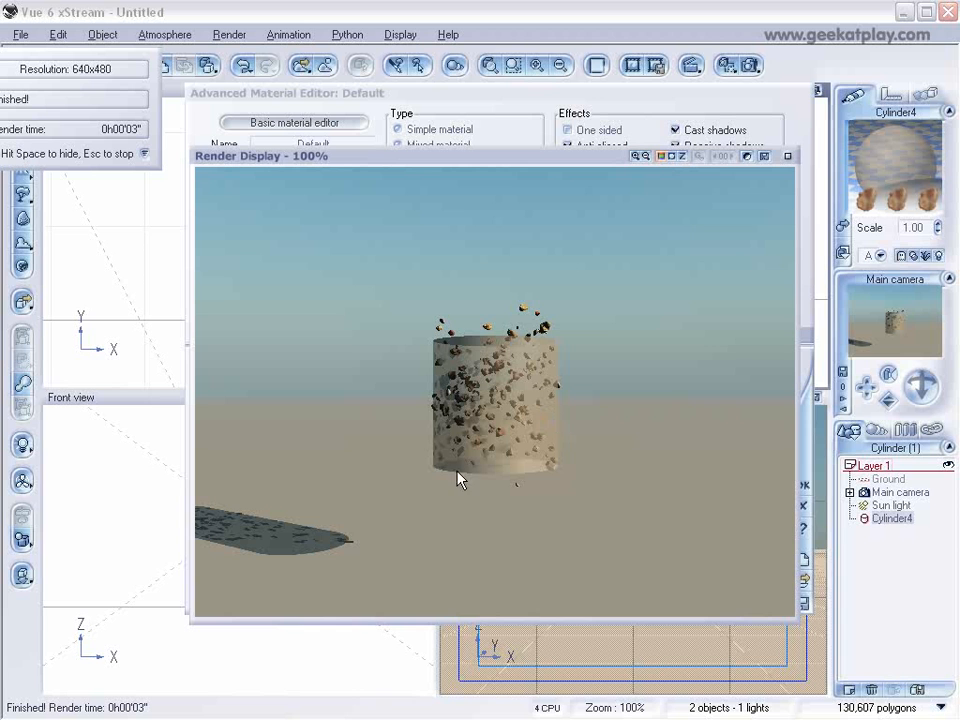
pyautogui.click(784, 155)
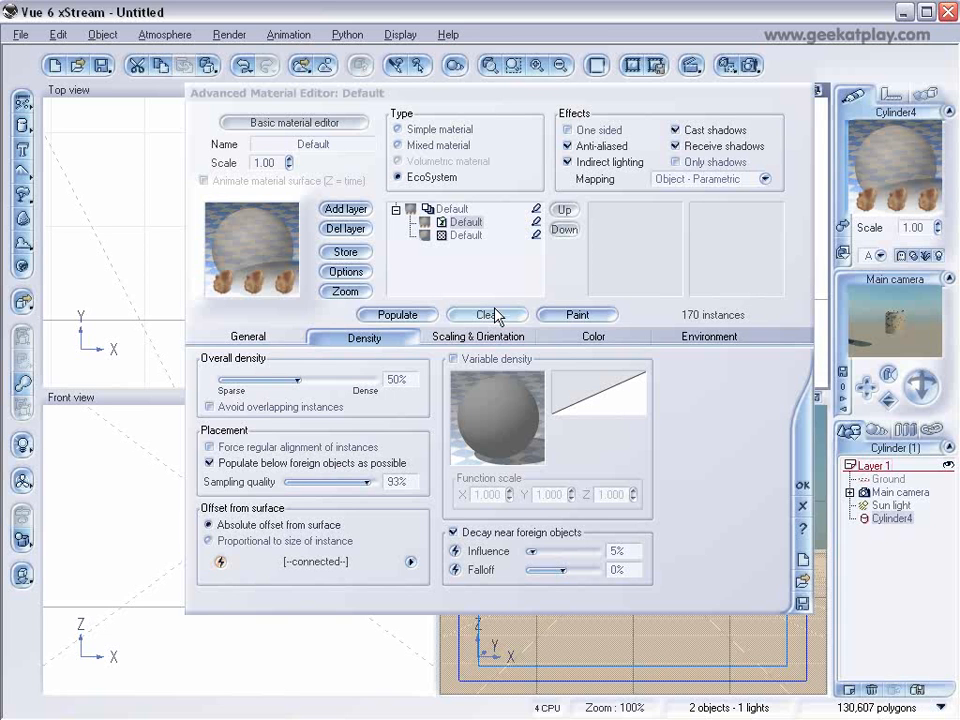
# - Save the material in the plants folder with file name and title "echosystem", incorporating its texture maps
pyautogui.click(802, 604)
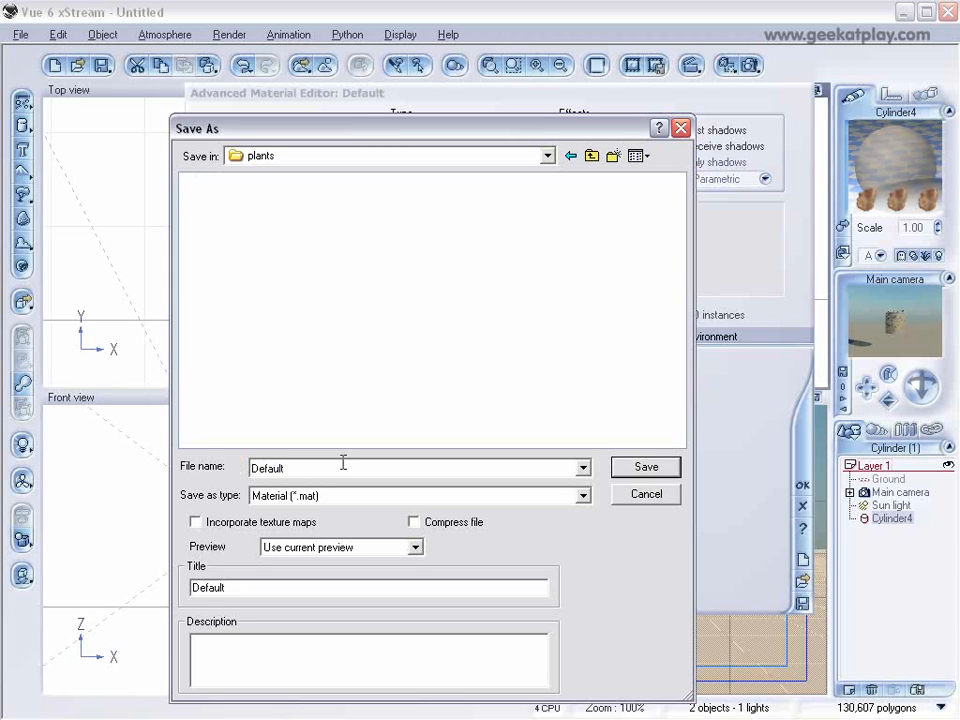
pyautogui.moveTo(343, 464); pyautogui.dragTo(205, 464)
pyautogui.write('echosystem')
pyautogui.click(244, 521)
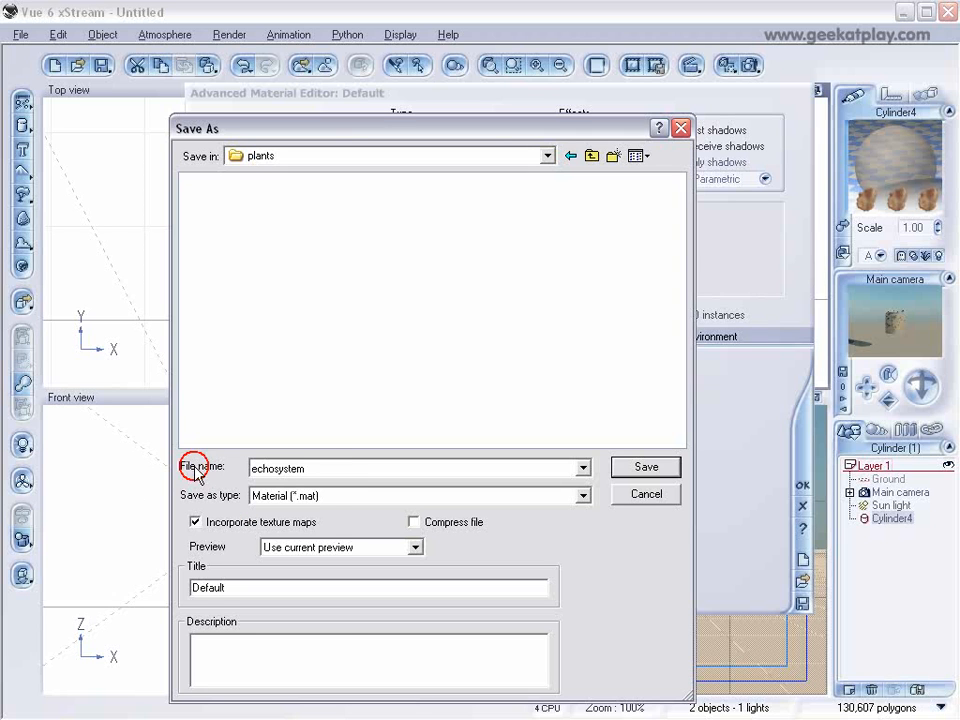
pyautogui.moveTo(331, 468); pyautogui.dragTo(158, 467)
pyautogui.hotkey('ctrl', 'c')
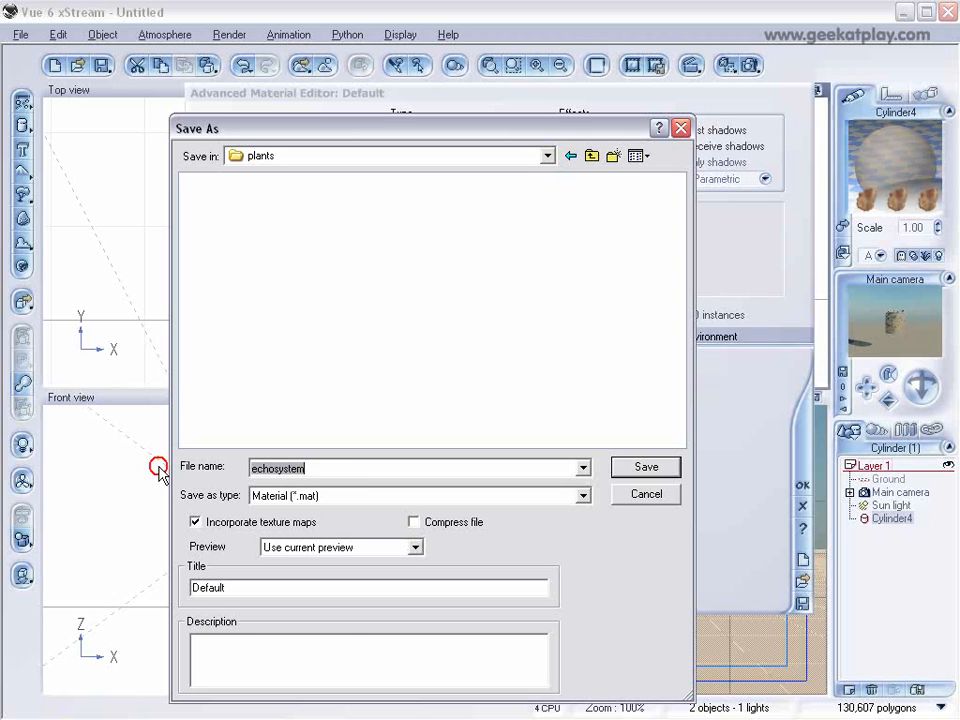
pyautogui.click(291, 587)
pyautogui.doubleClick(291, 587)
pyautogui.hotkey('ctrl', 'v')
pyautogui.click(621, 468)
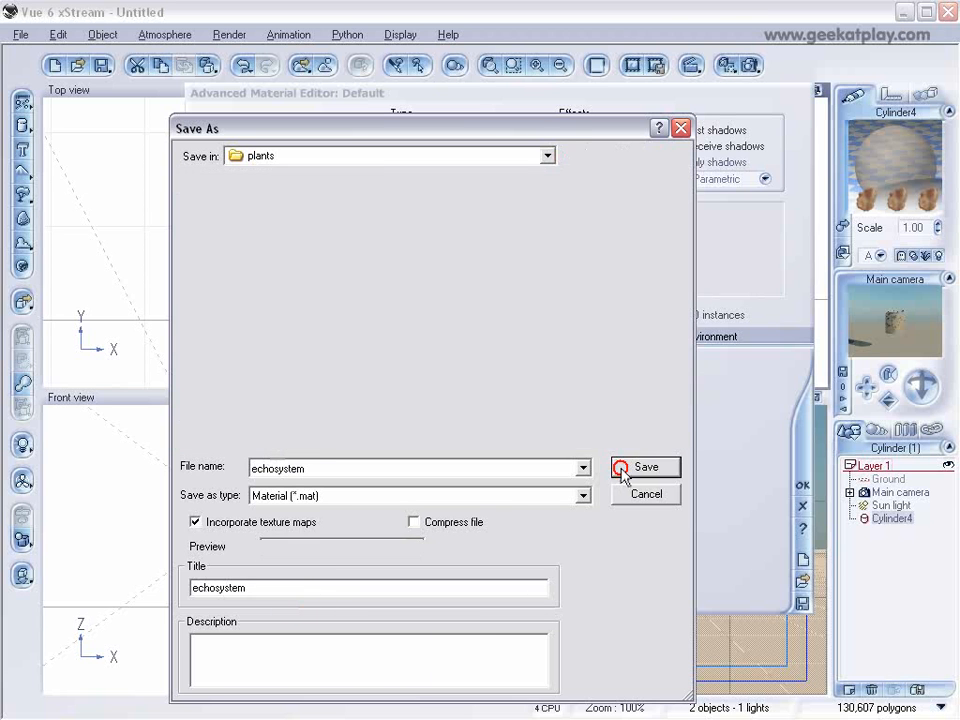
# - Accept the material edits and delete Cylinder4 from the scene
pyautogui.click(803, 485)
pyautogui.click(925, 570)
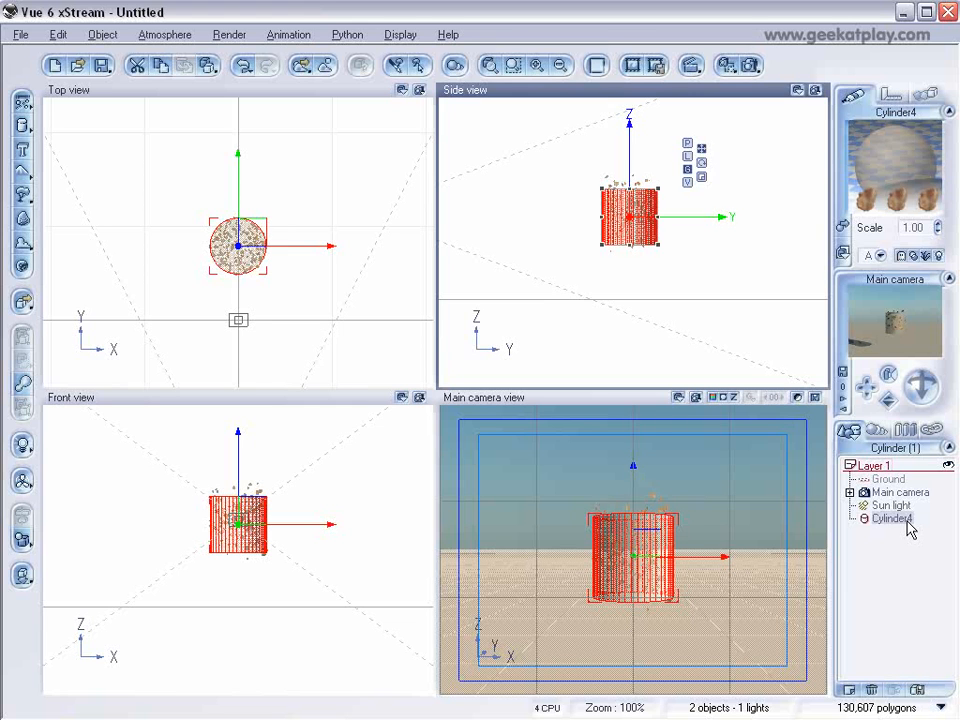
pyautogui.press('Delete')
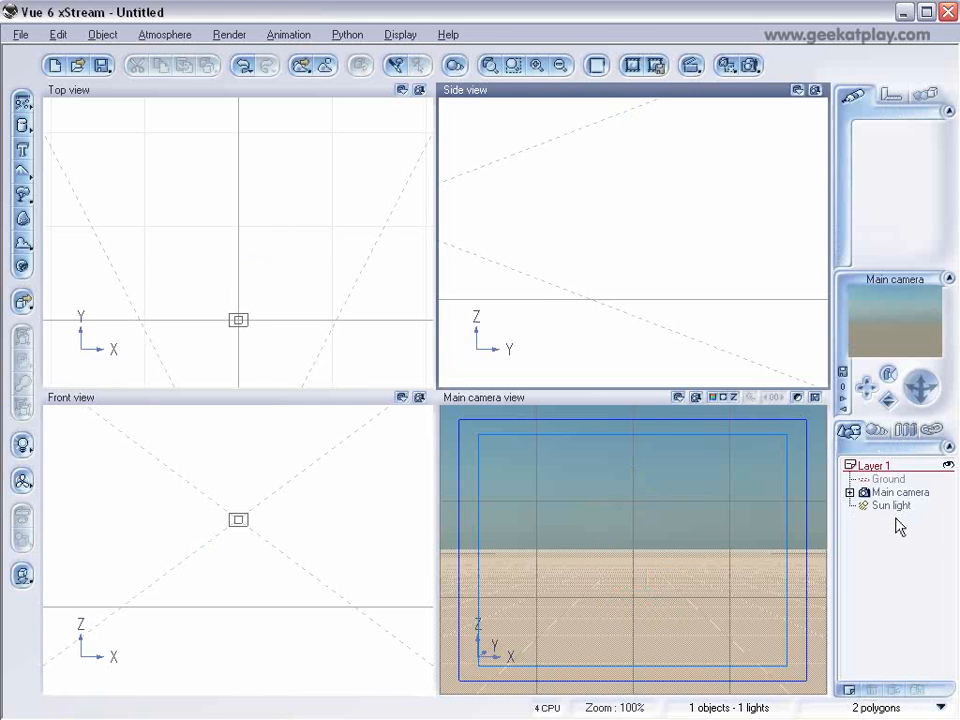
# - Load the Diplodocus object from the Prehistoric collection into the scene
pyautogui.click(20, 34)
pyautogui.click(100, 251)
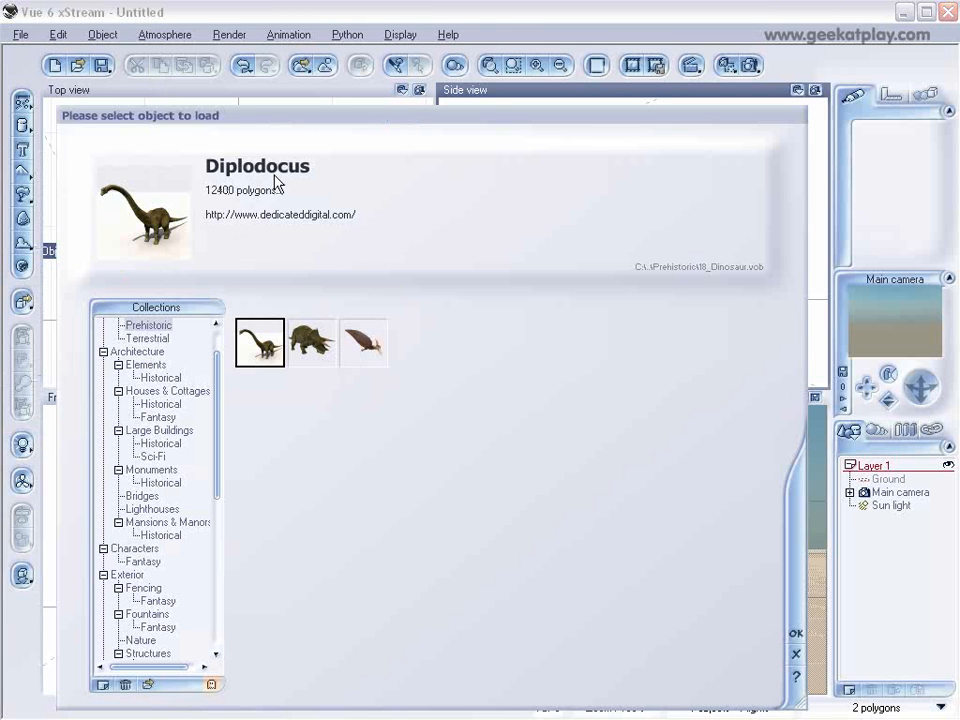
pyautogui.click(796, 653)
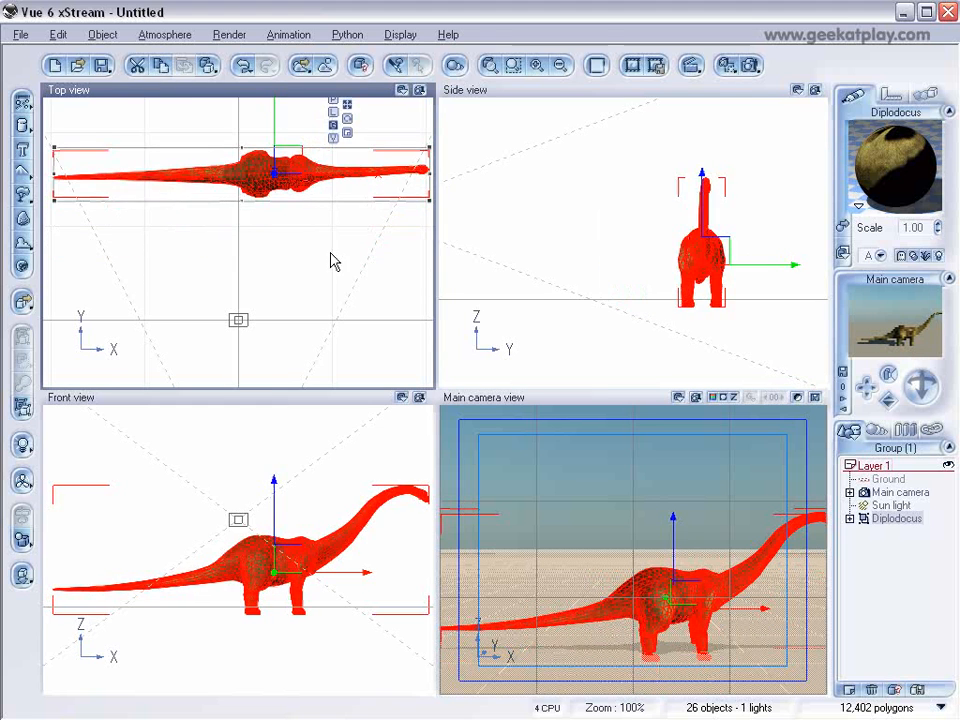
# - Rotate the diplodocus diagonally so its head points toward the camera, and raise it until its feet rest on the ground
pyautogui.scroll(-2, 350, 245)
pyautogui.moveTo(368, 229); pyautogui.dragTo(129, 274)
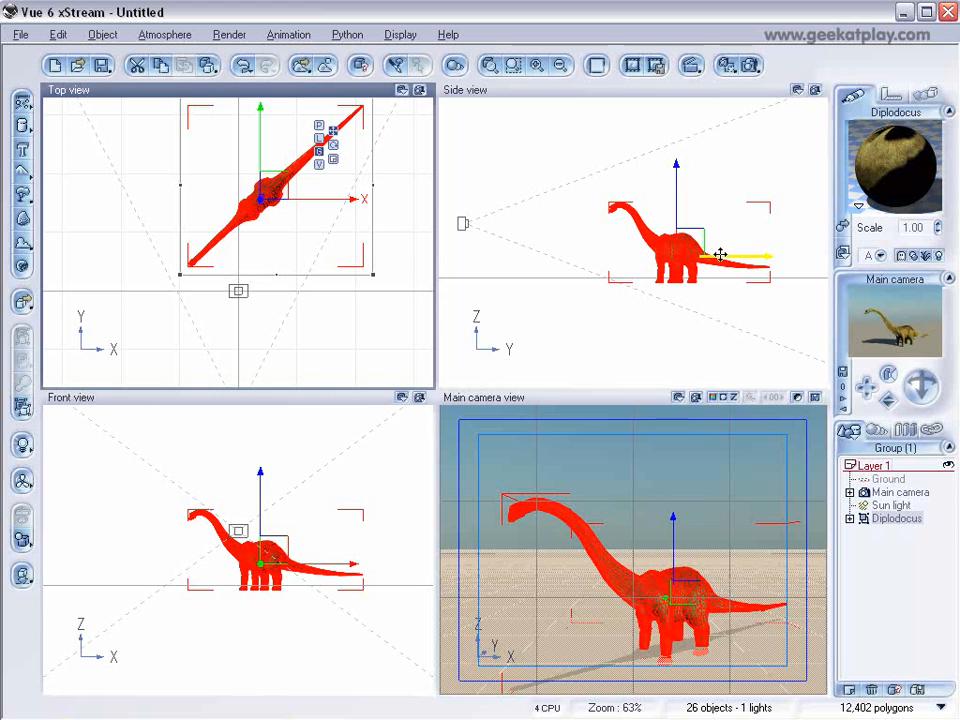
pyautogui.moveTo(703, 250); pyautogui.dragTo(703, 223)
pyautogui.click(22, 576)
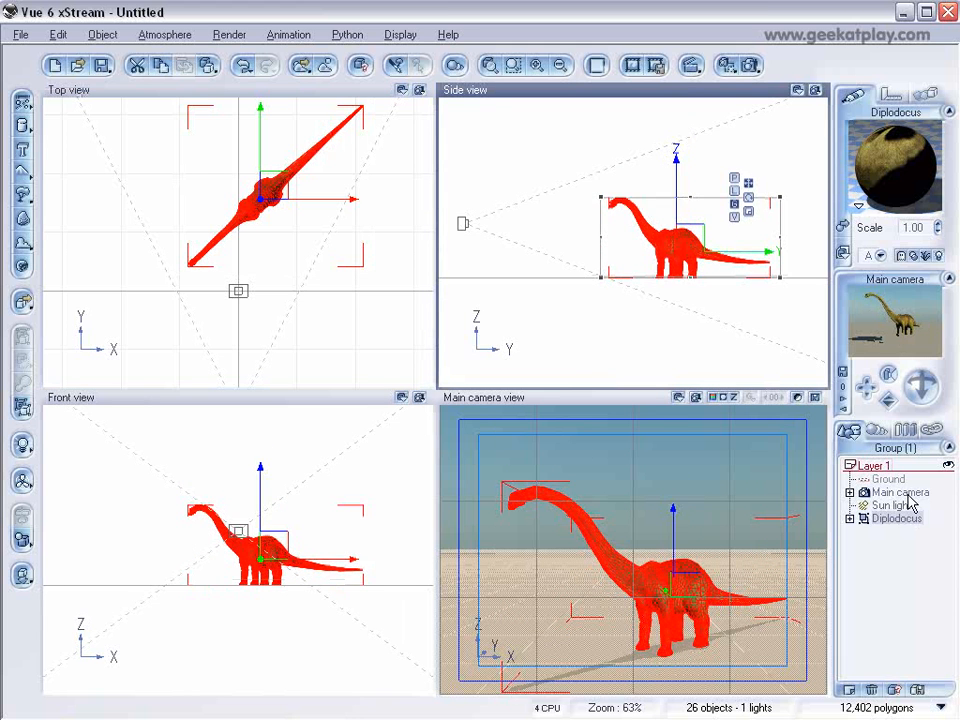
# - Reposition and tilt the main camera so the whole diplodocus fills the camera view
pyautogui.click(880, 492)
pyautogui.moveTo(665, 247)
pyautogui.mouseDown()
pyautogui.moveTo(690, 249)
pyautogui.moveTo(668, 244)
pyautogui.mouseUp()
pyautogui.moveTo(922, 388); pyautogui.dragTo(922, 382)
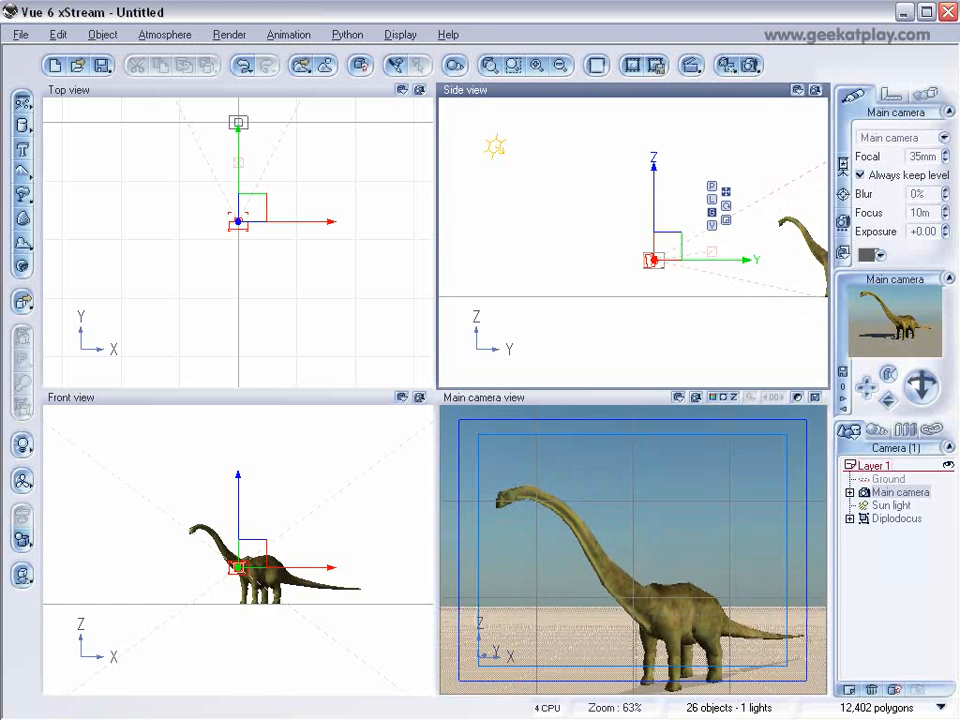
pyautogui.moveTo(680, 253); pyautogui.dragTo(697, 257)
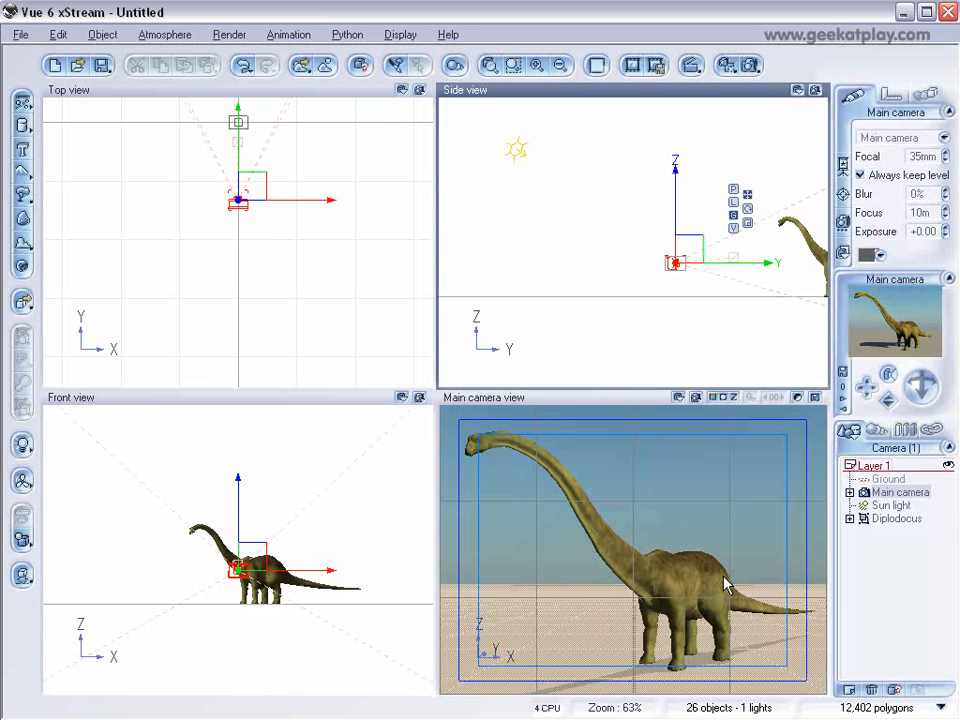
# - Load the saved "echosystem" material onto the diplodocus and have its EcoSystem populated automatically
pyautogui.click(897, 518)
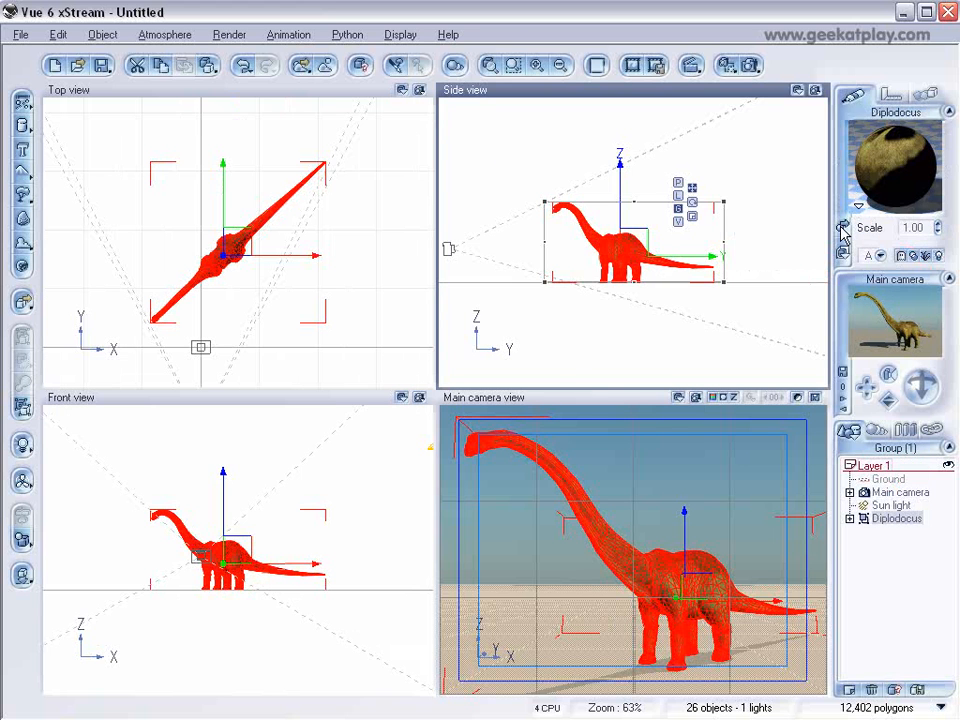
pyautogui.click(843, 229)
pyautogui.click(148, 686)
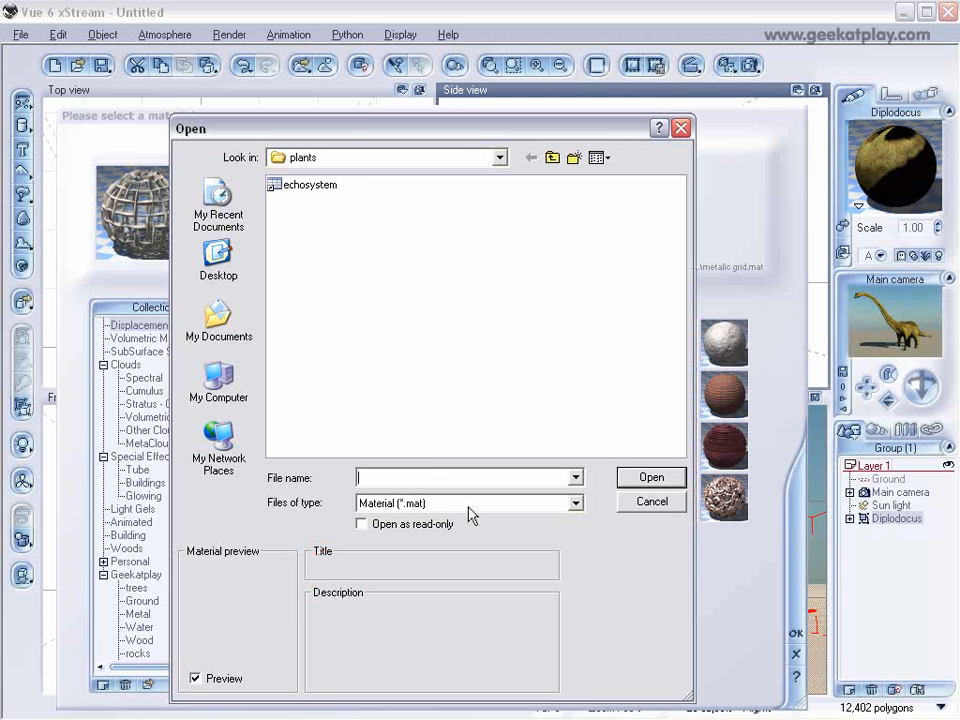
pyautogui.click(285, 185)
pyautogui.click(651, 477)
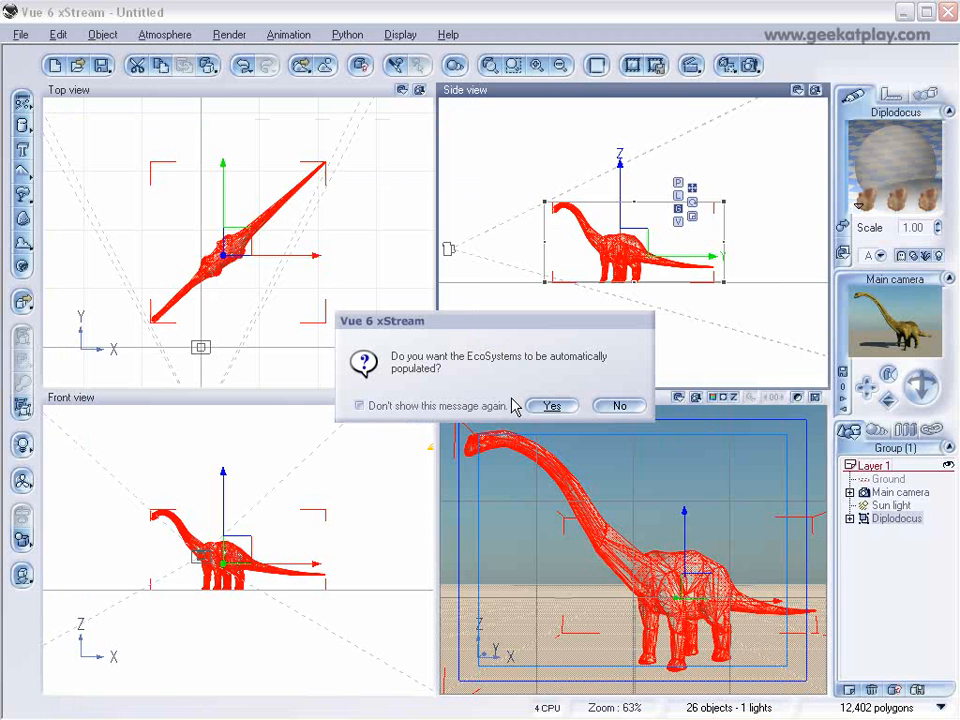
pyautogui.click(559, 406)
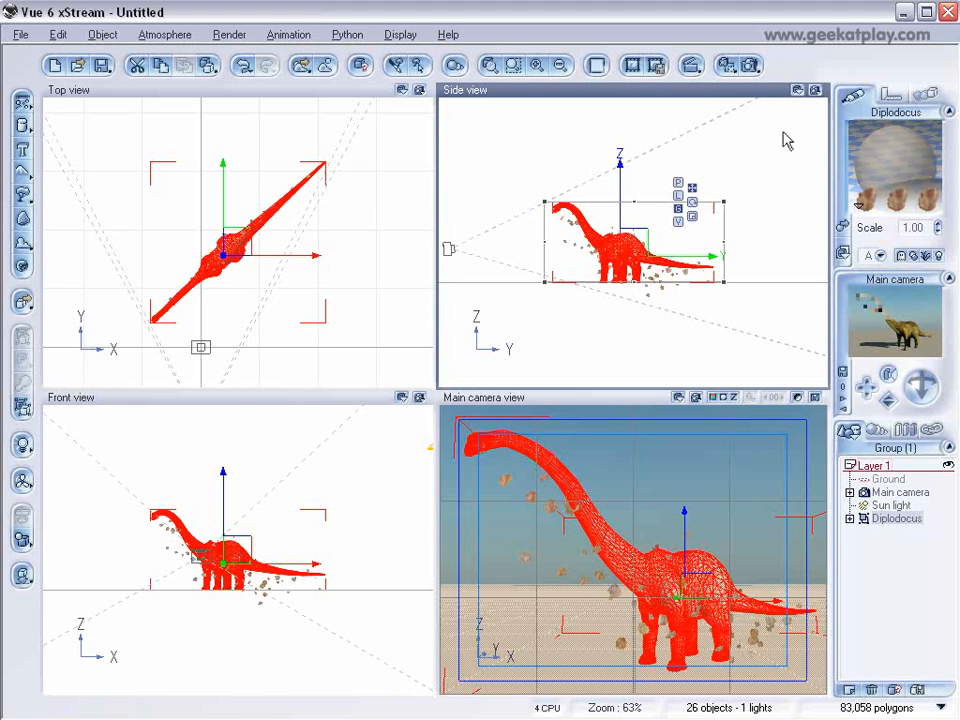
# - Render the diplodocus with its rock EcoSystem from the main camera, inspect the picture and close the render display
pyautogui.click(753, 66)
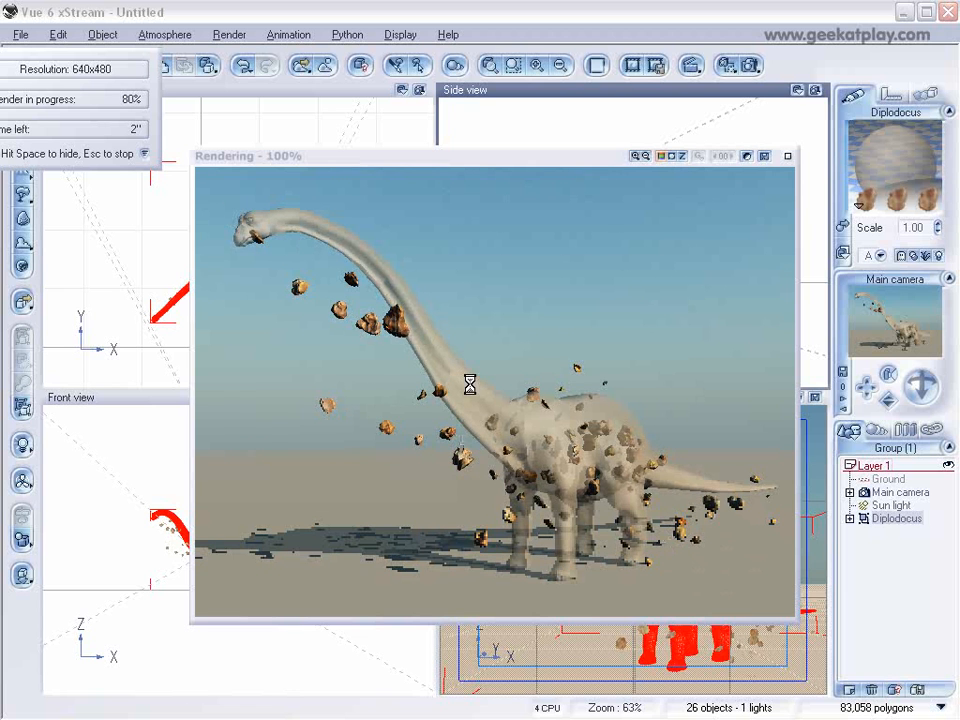
pyautogui.click(642, 315)
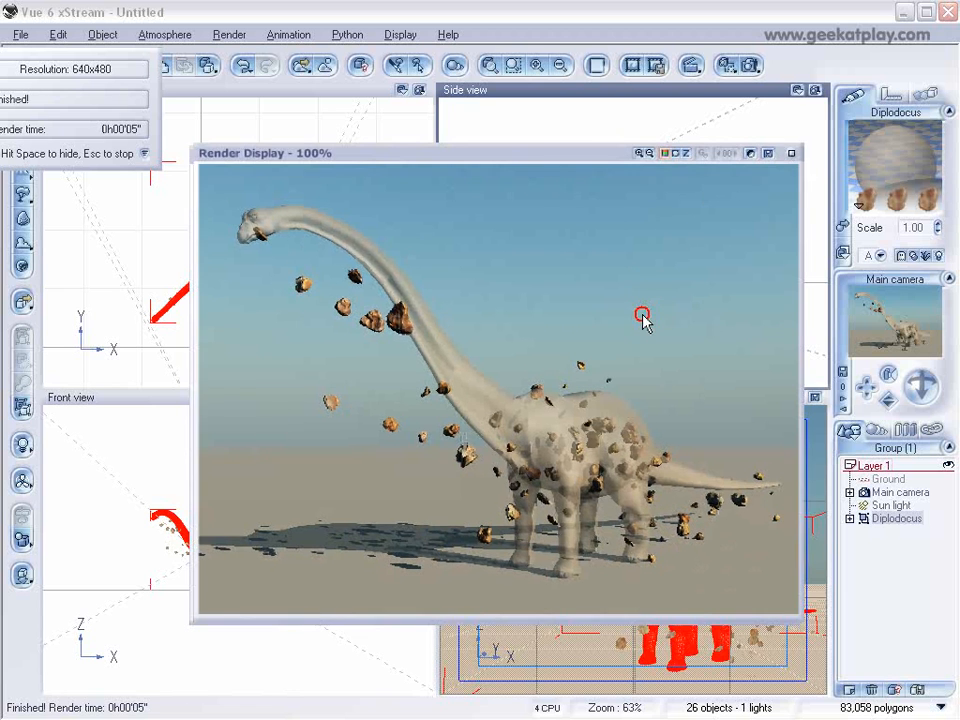
pyautogui.click(795, 151)
# - In the echosystem material's surface offset function, set the Multiply filter to 50 and the Offset filter to -5
pyautogui.doubleClick(866, 198)
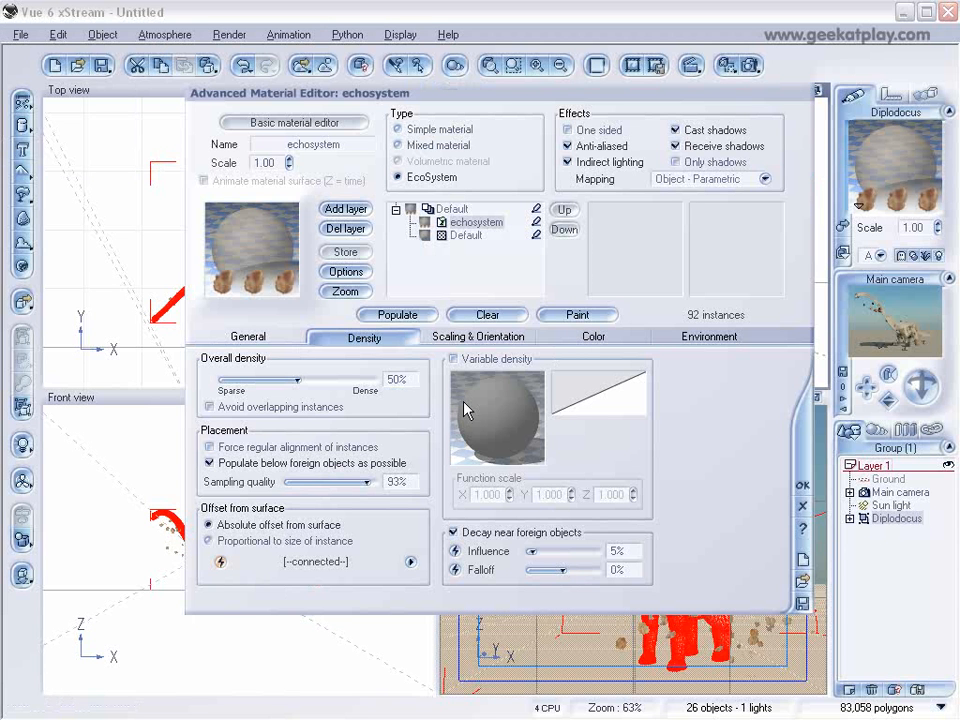
pyautogui.click(453, 553)
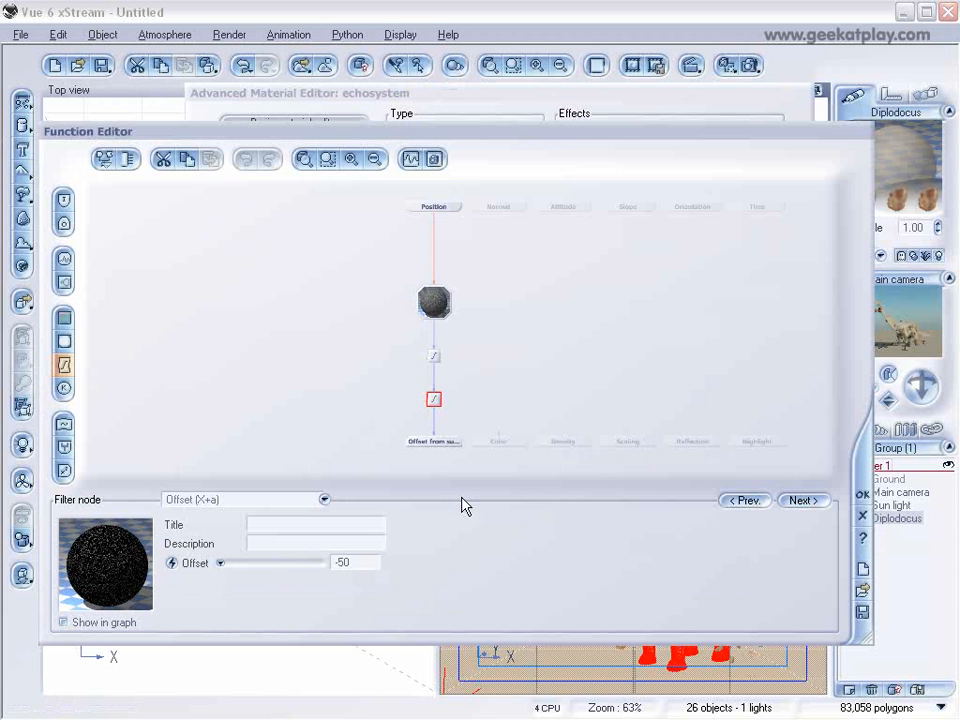
pyautogui.click(434, 356)
pyautogui.doubleClick(388, 562)
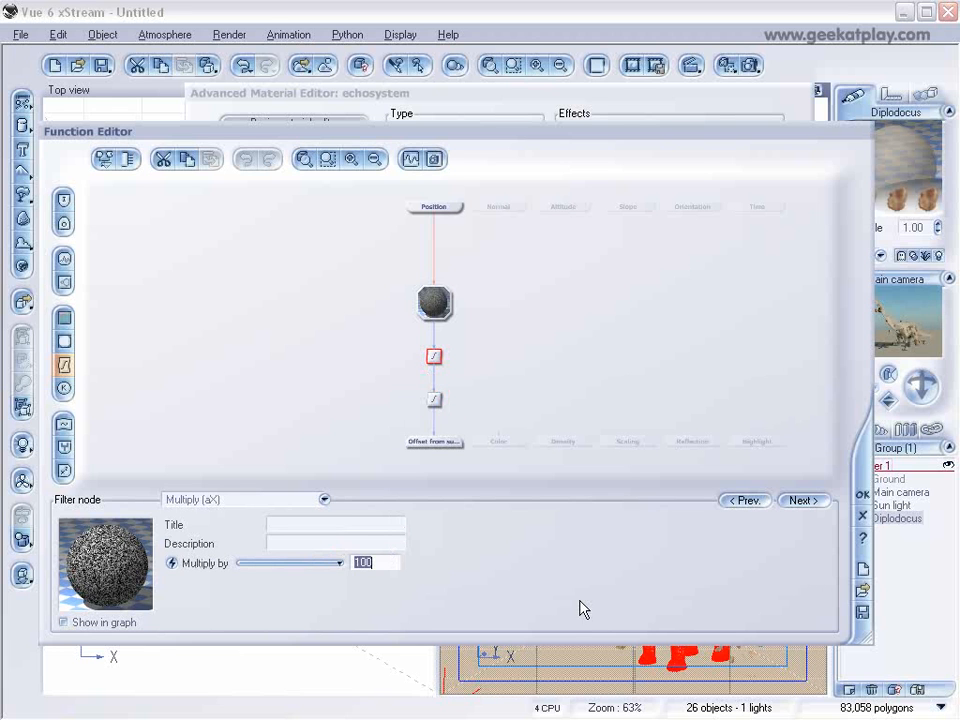
pyautogui.write('50')
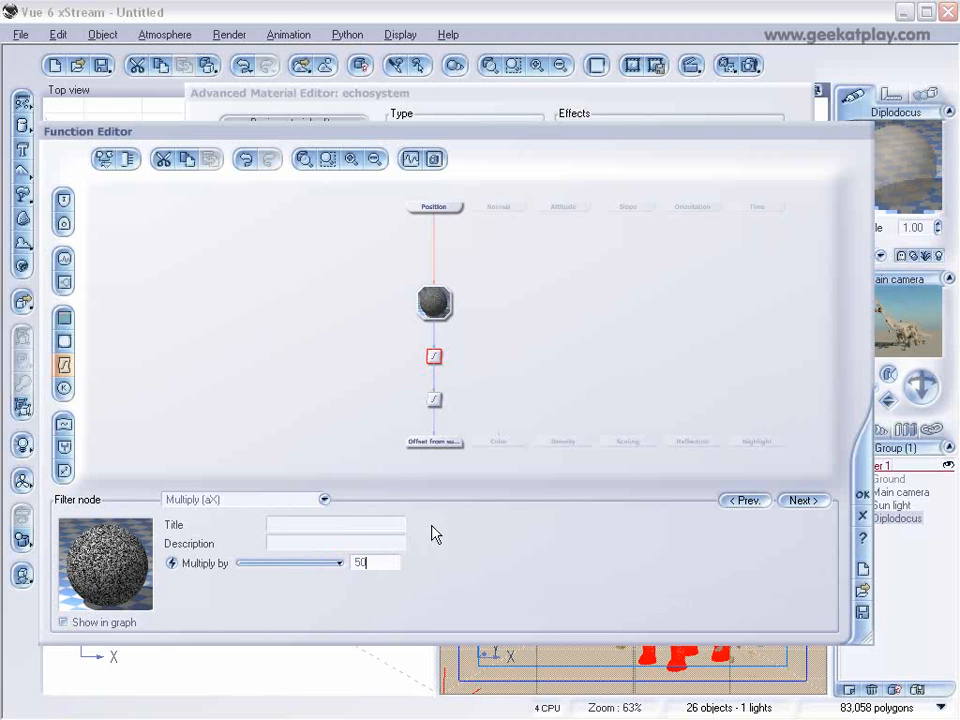
pyautogui.click(434, 399)
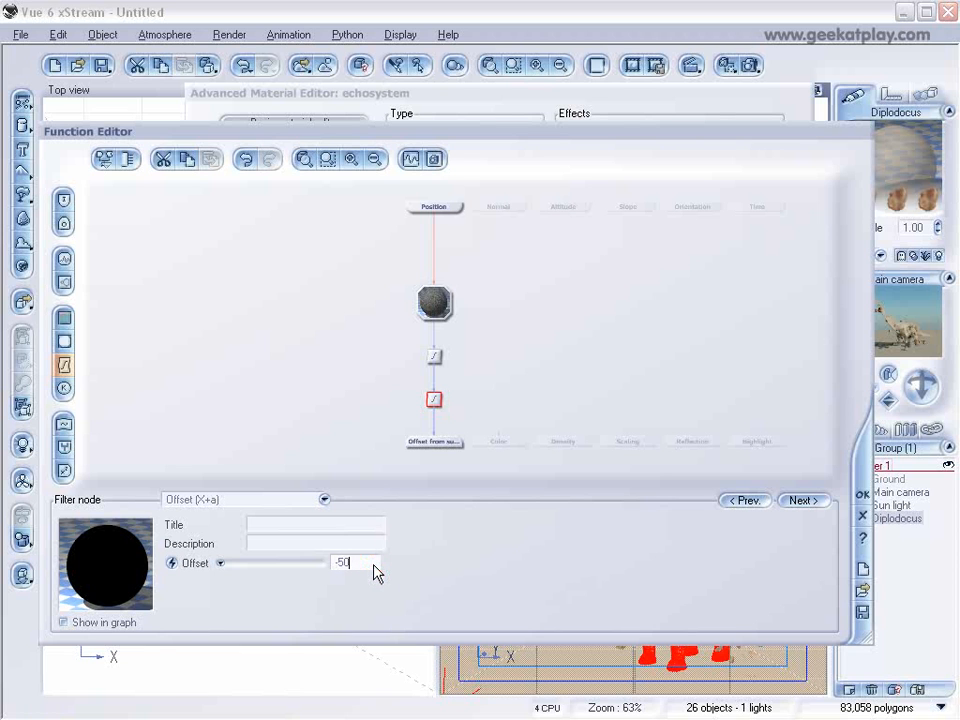
pyautogui.press('BackSpace')
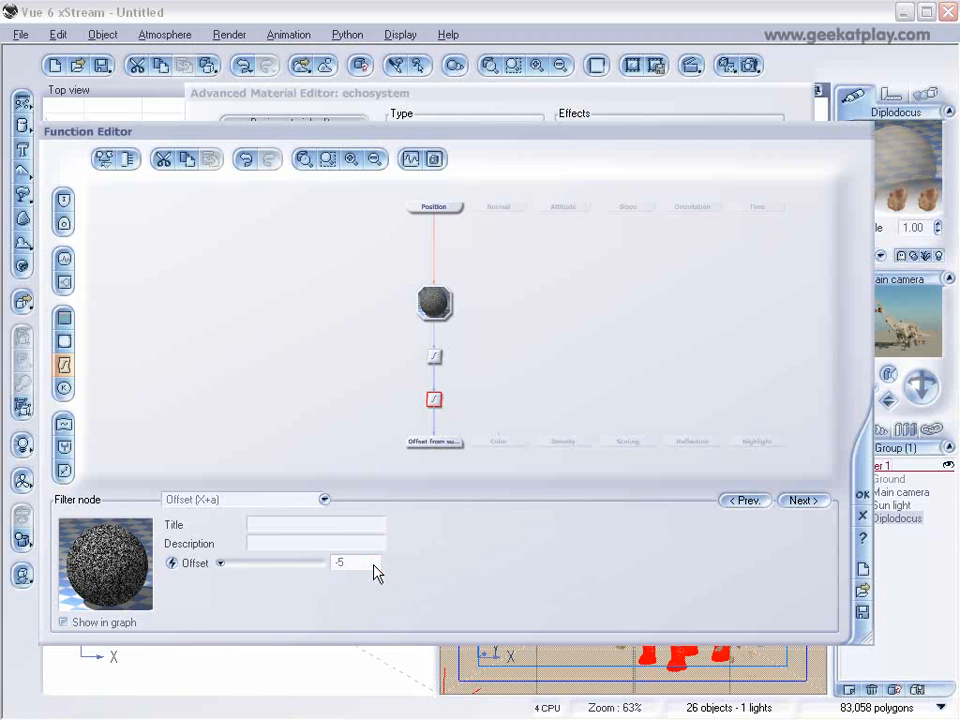
pyautogui.click(860, 496)
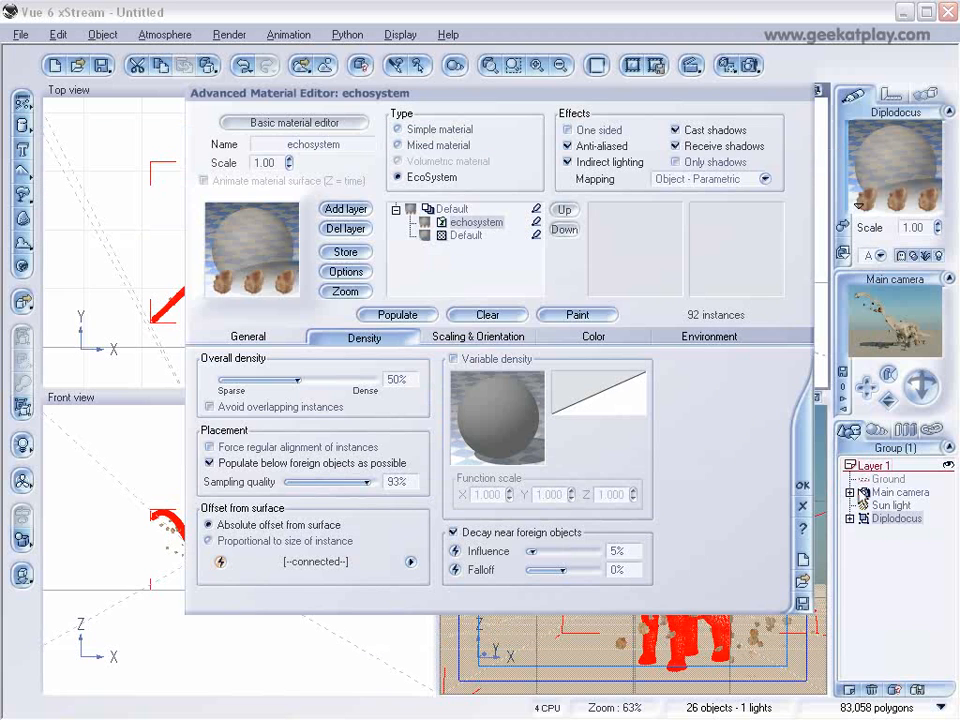
# - Replace the Rock in the EcoSystem population with the Summer Cherry Tree plant species
pyautogui.click(250, 337)
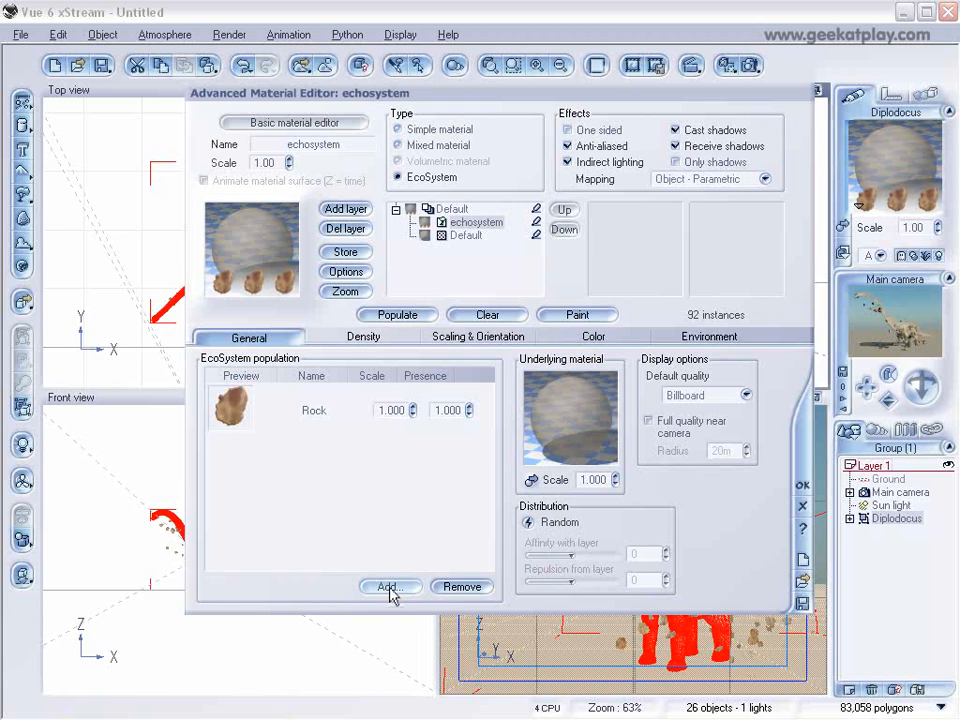
pyautogui.click(316, 403)
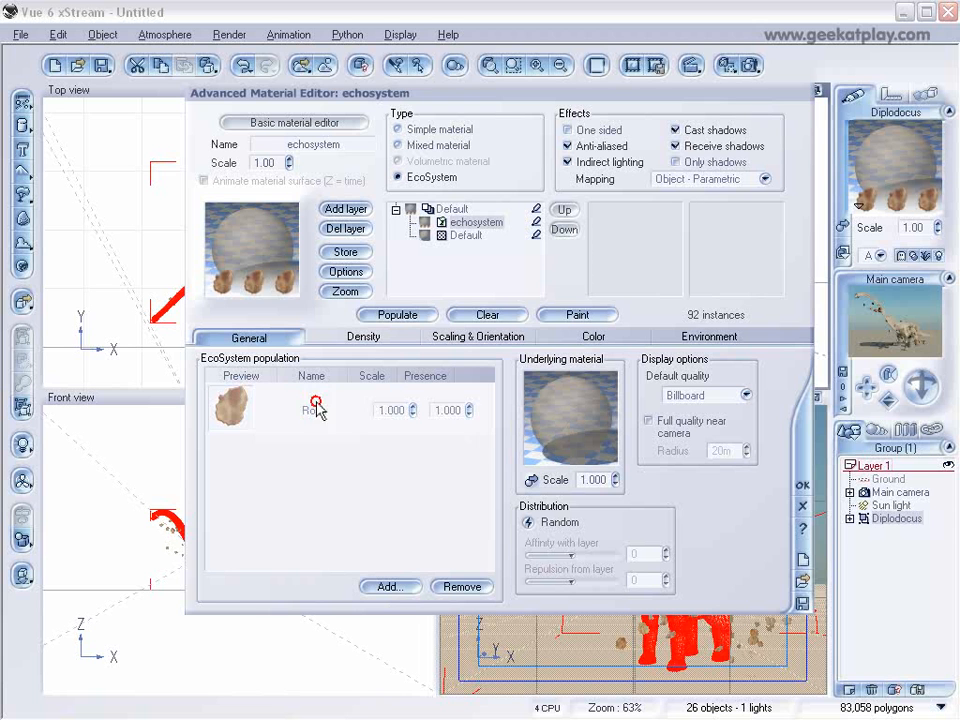
pyautogui.click(482, 592)
pyautogui.click(390, 588)
pyautogui.click(420, 673)
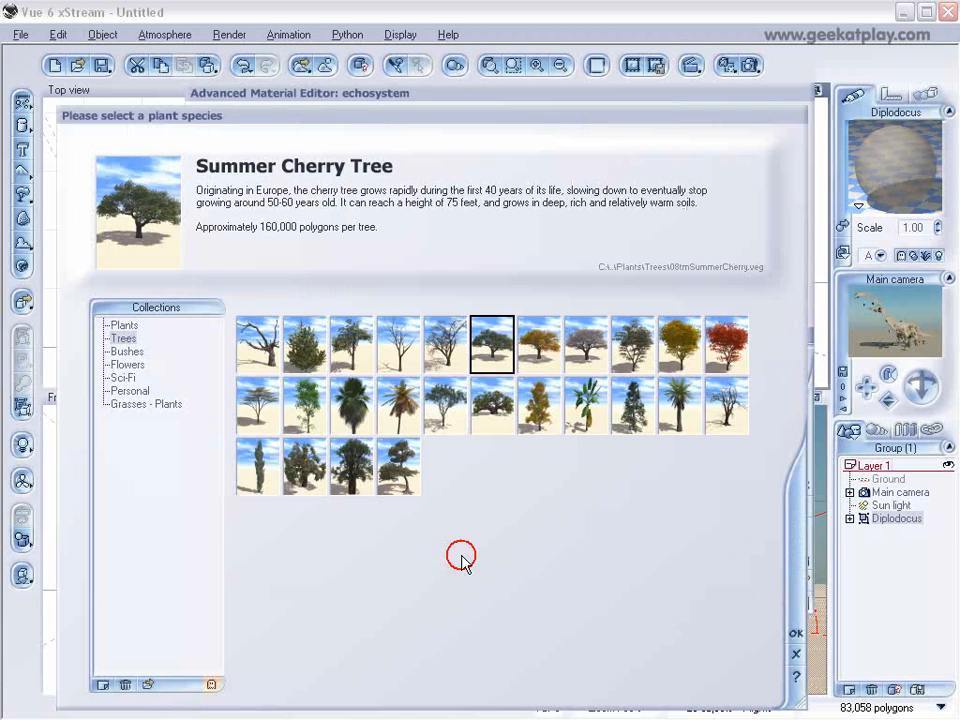
pyautogui.click(797, 632)
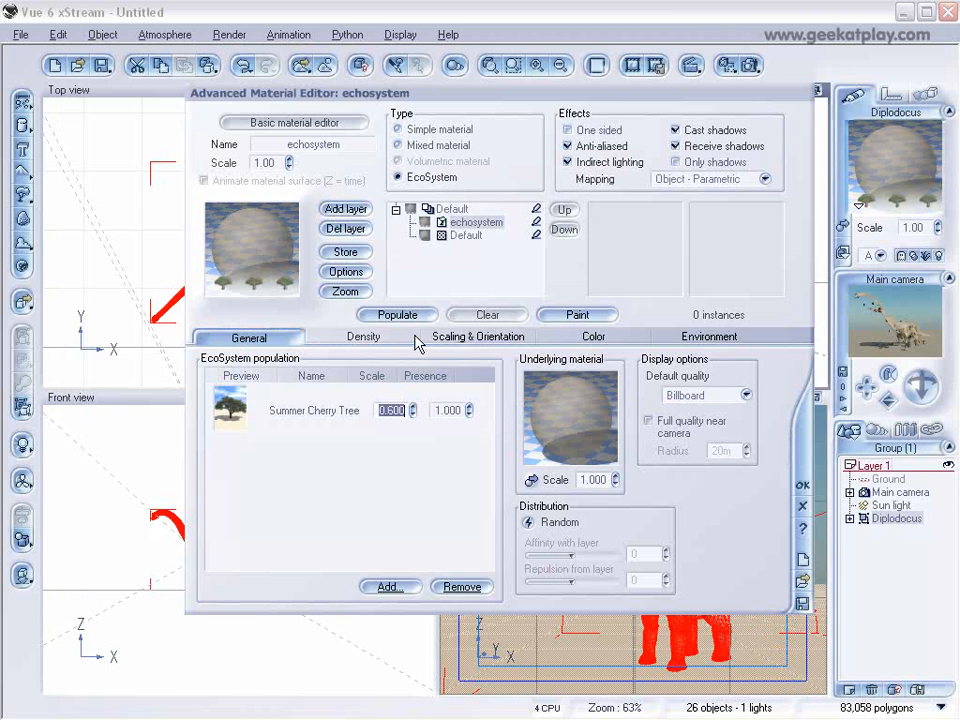
# - Turn off decay near foreign objects and populate the diplodocus with the cherry trees
pyautogui.click(344, 338)
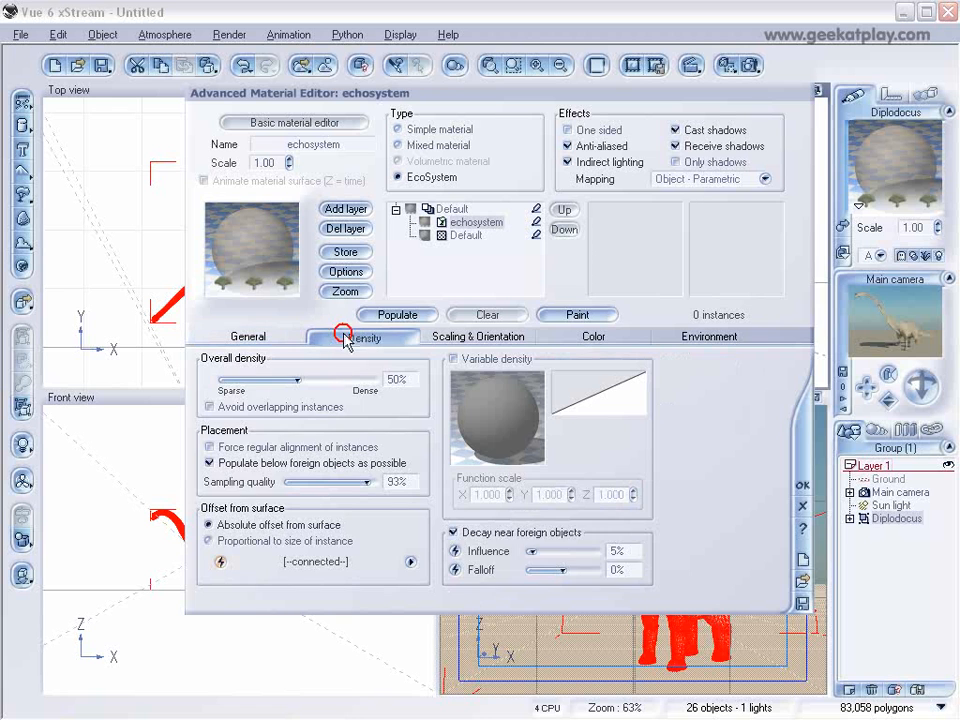
pyautogui.click(467, 533)
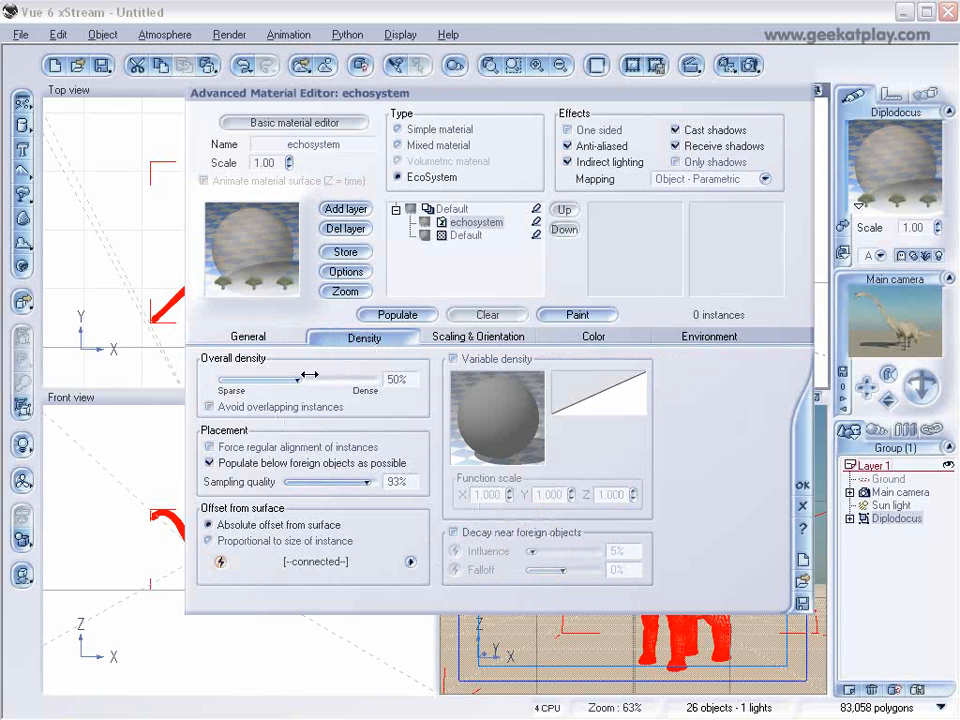
pyautogui.click(450, 338)
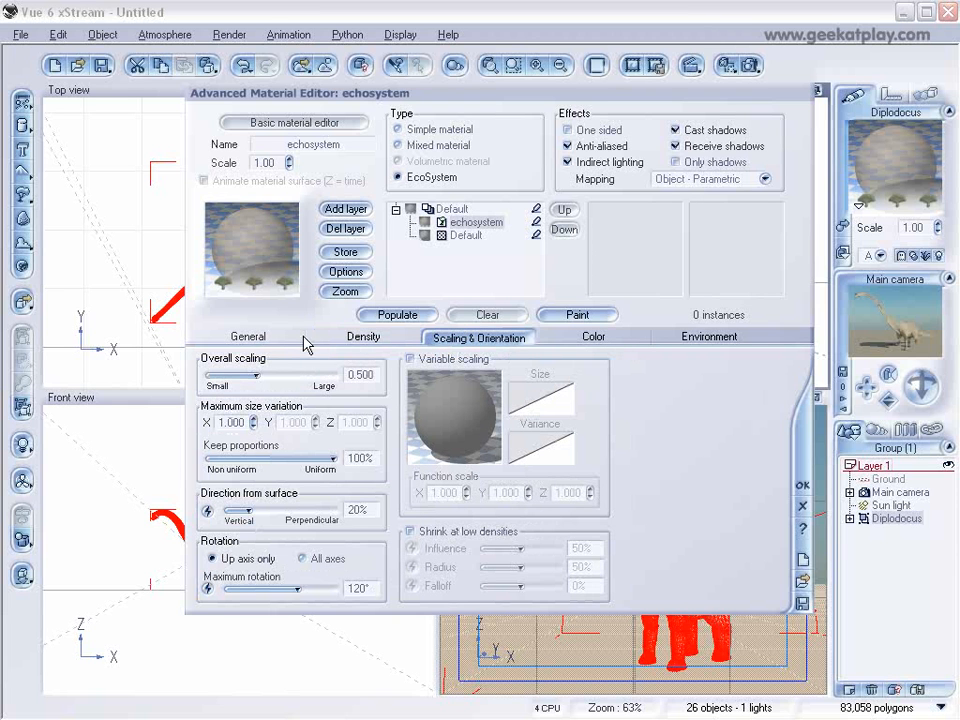
pyautogui.click(258, 336)
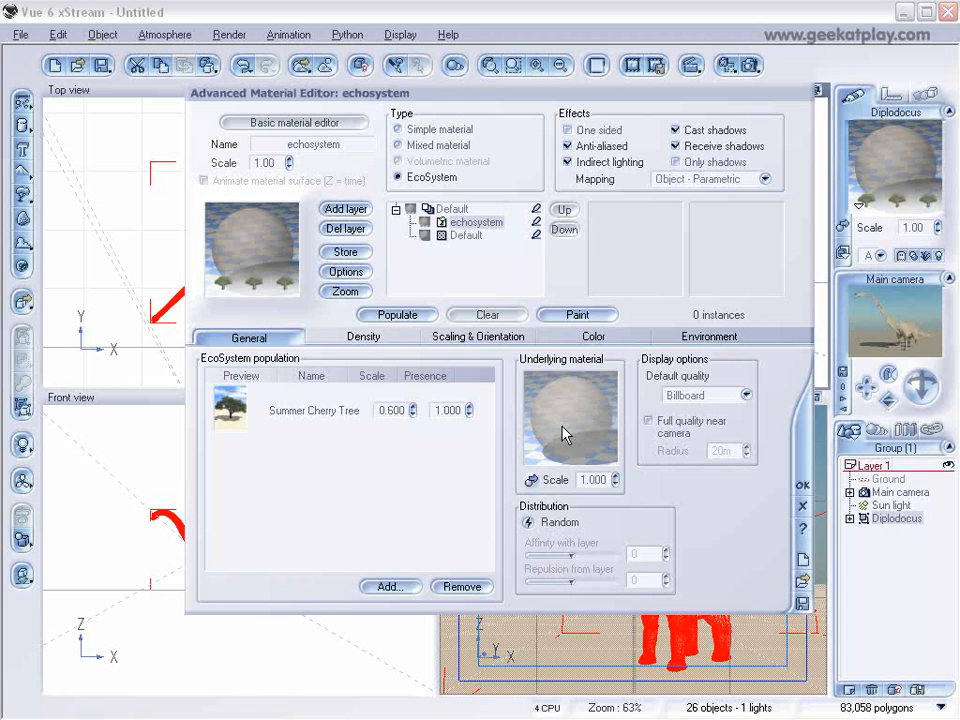
pyautogui.click(802, 484)
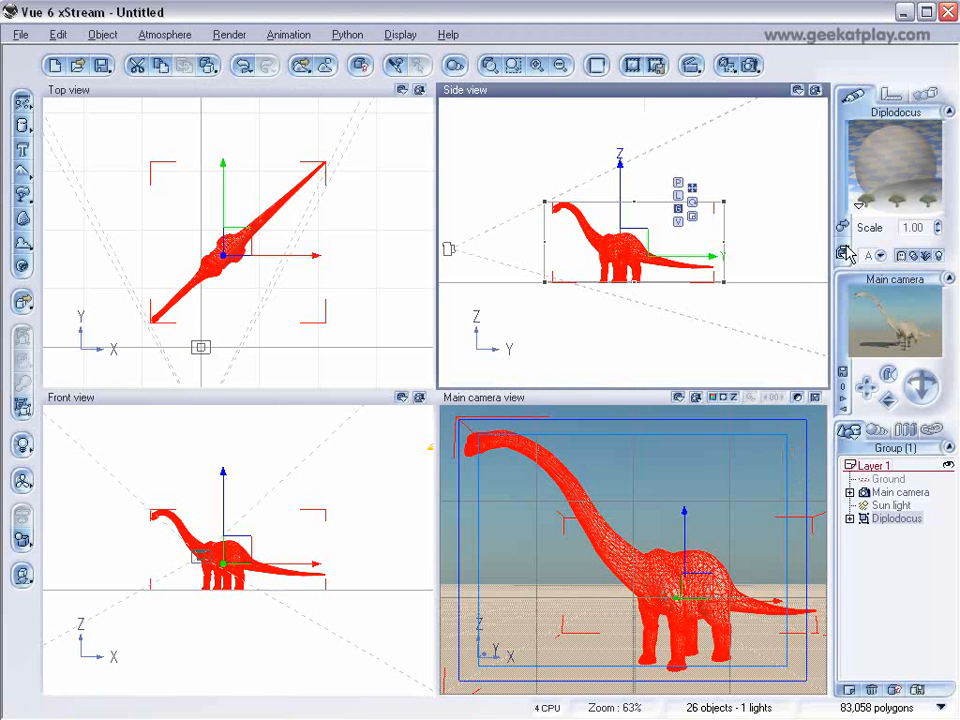
pyautogui.doubleClick(878, 154)
pyautogui.click(397, 314)
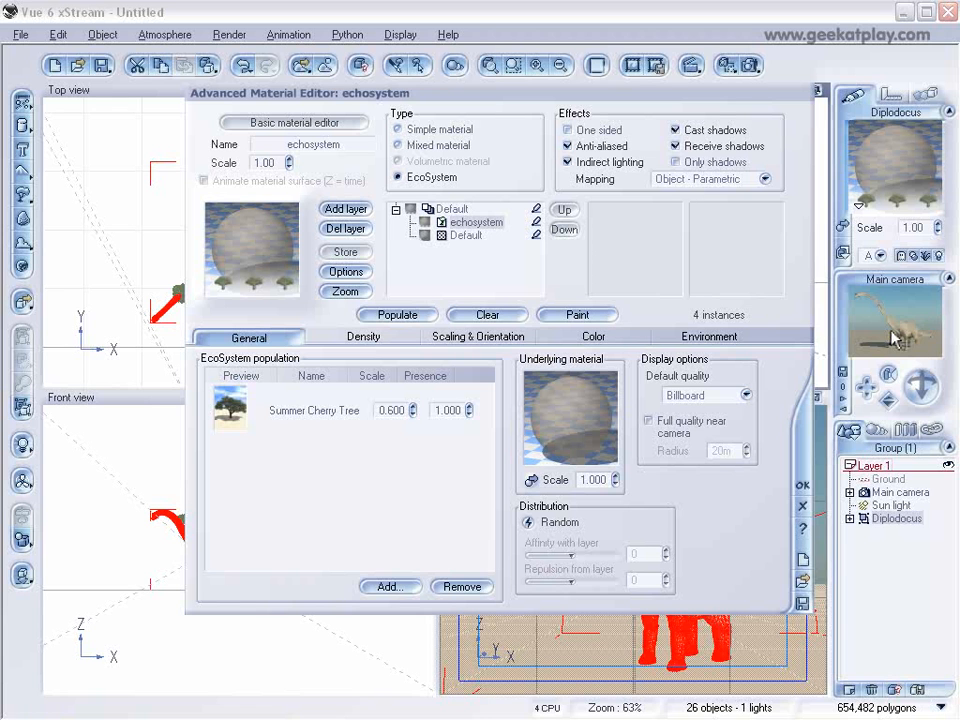
# - Raise the EcoSystem's overall density to 100% and repopulate the diplodocus
pyautogui.click(366, 338)
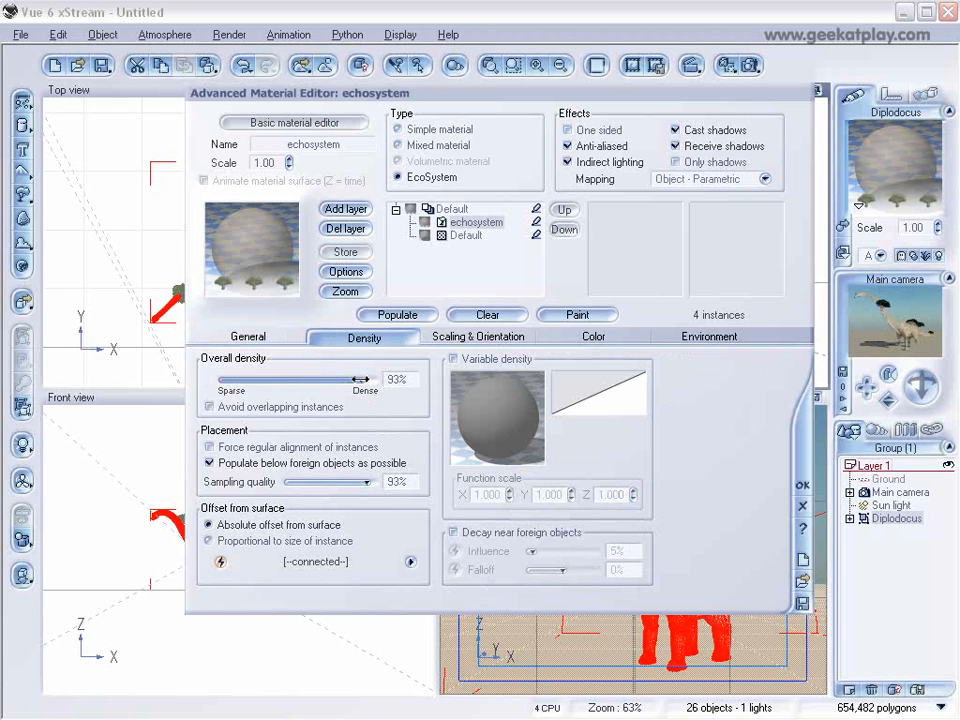
pyautogui.click(397, 314)
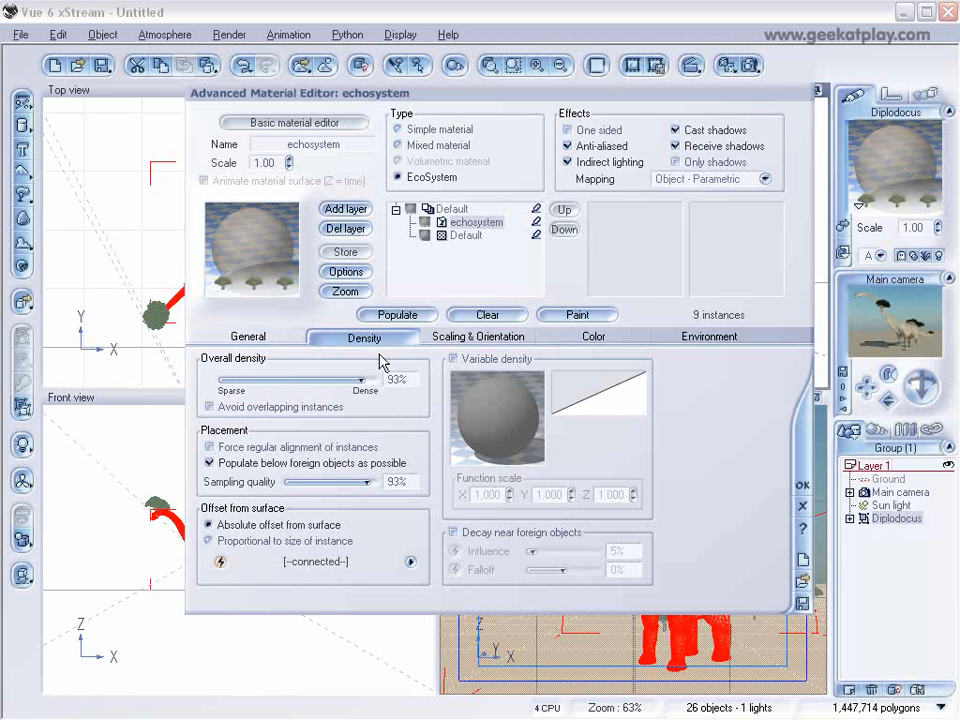
pyautogui.click(395, 313)
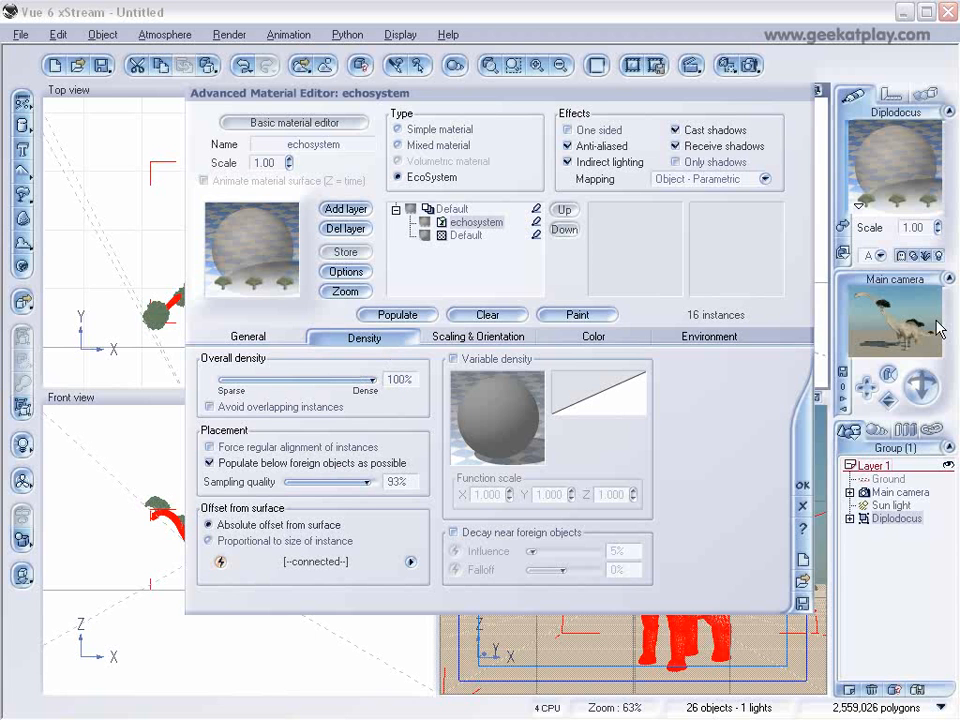
# - Reduce the overall scaling of the trees to 0.225 and repopulate the EcoSystem
pyautogui.click(456, 334)
pyautogui.moveTo(274, 371); pyautogui.dragTo(254, 374)
pyautogui.click(399, 314)
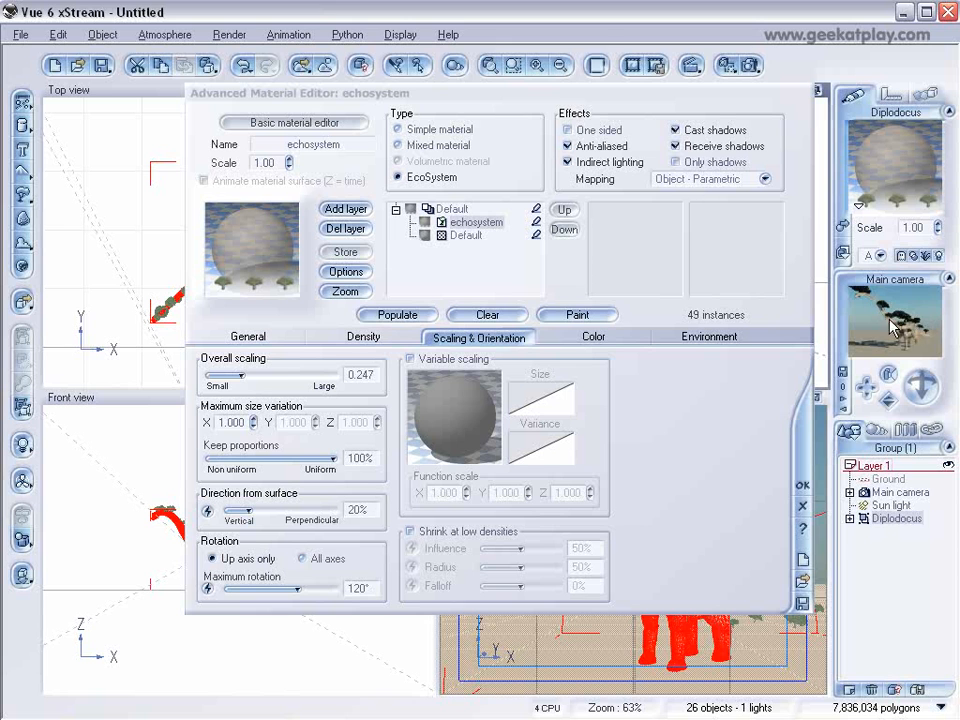
pyautogui.moveTo(272, 372); pyautogui.dragTo(263, 375)
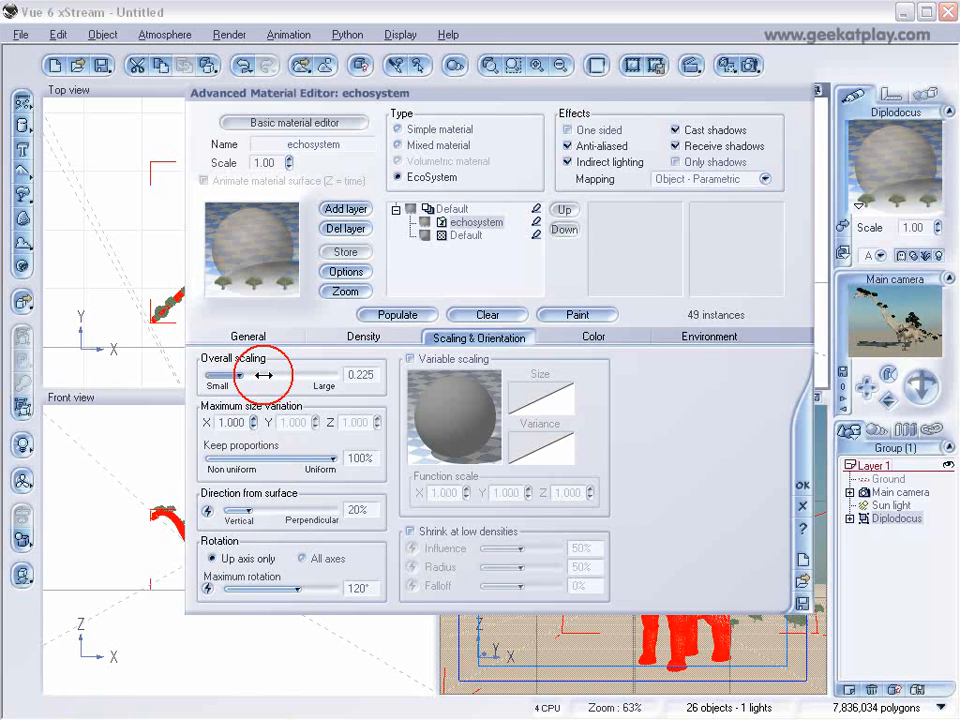
pyautogui.click(417, 318)
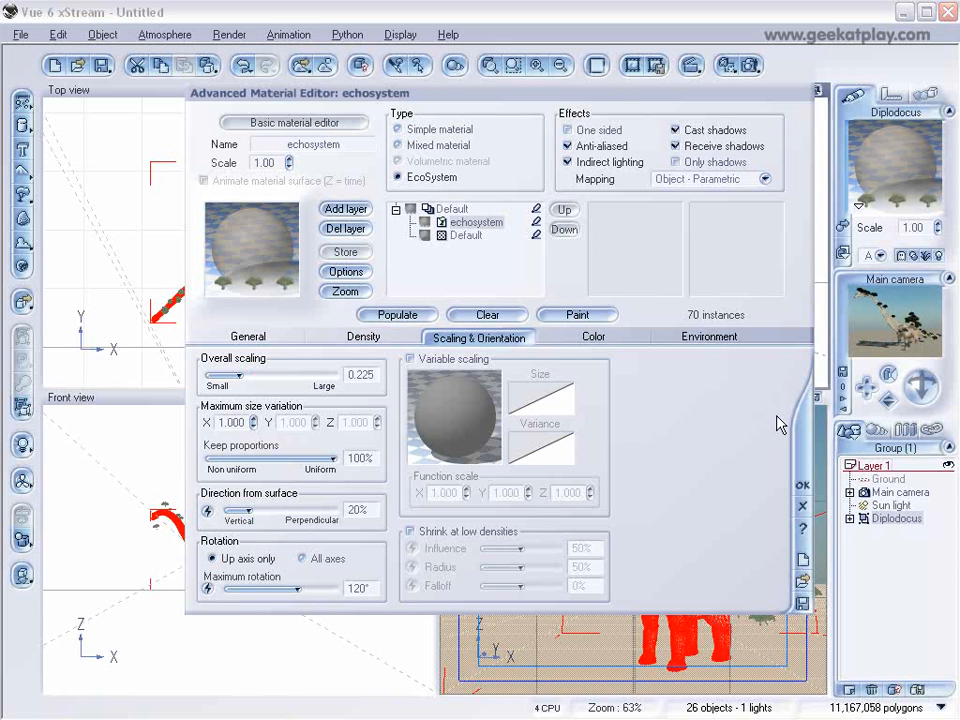
# - Render the tree-covered diplodocus, inspect the picture and close the render display
pyautogui.click(747, 65)
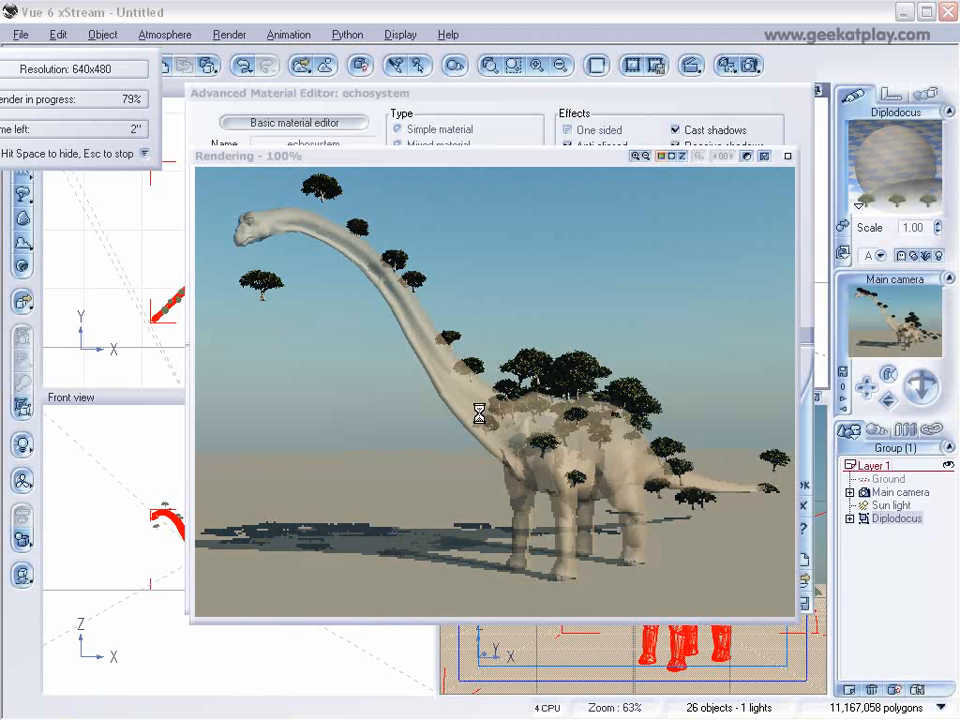
pyautogui.rightClick(568, 464)
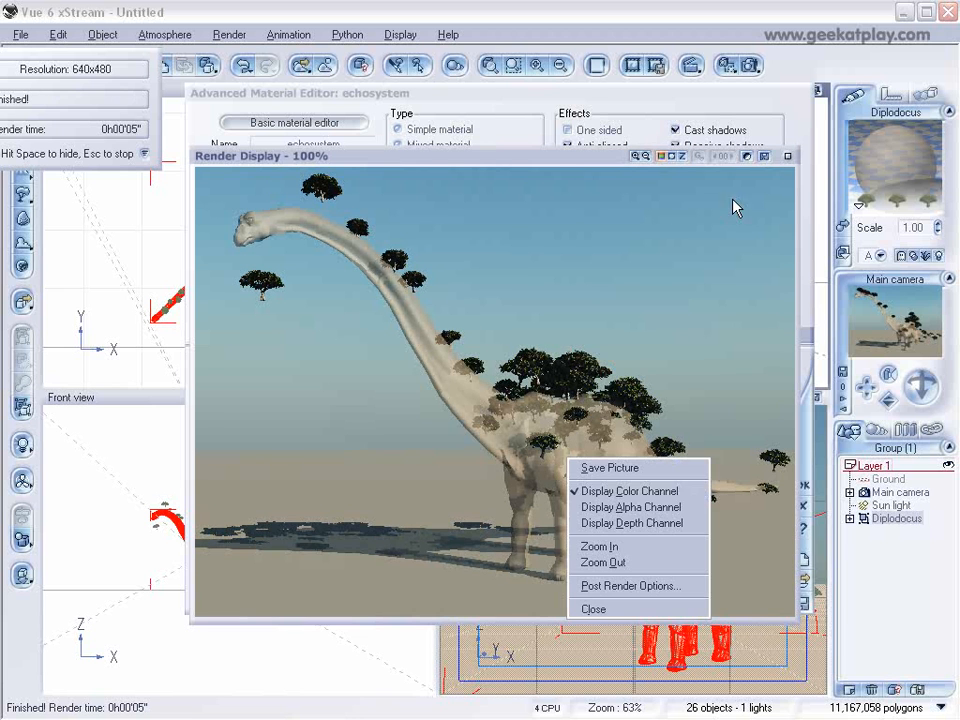
pyautogui.click(787, 158)
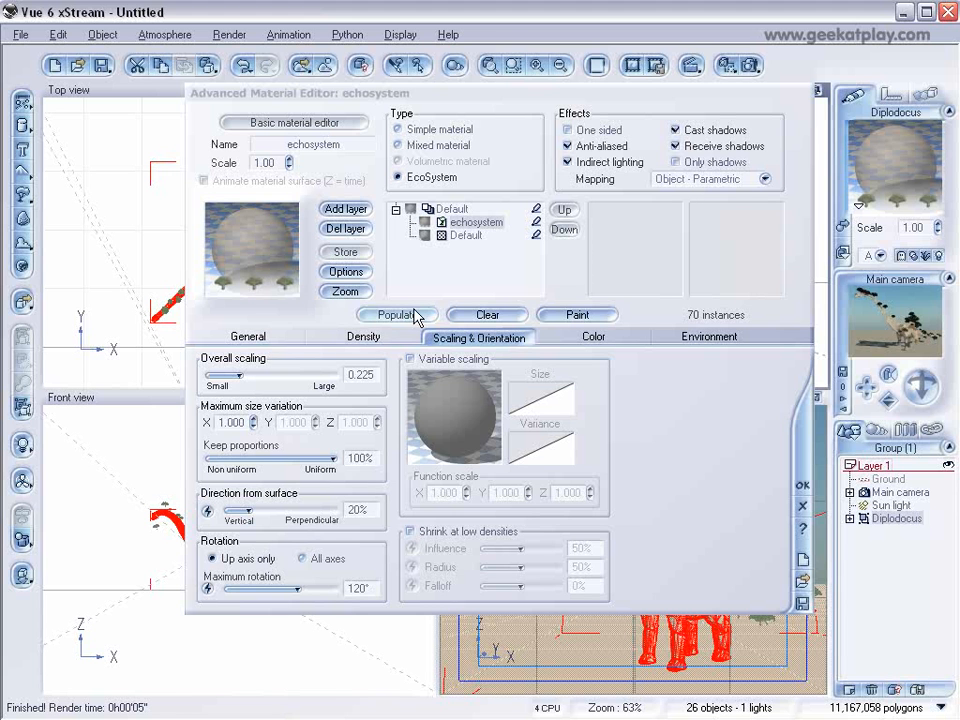
# - Clear the EcoSystem instances and use the EcoSystem Painter's Brush to paint Summer Cherry Trees along the whole diplodocus in the top view
pyautogui.click(490, 316)
pyautogui.click(250, 336)
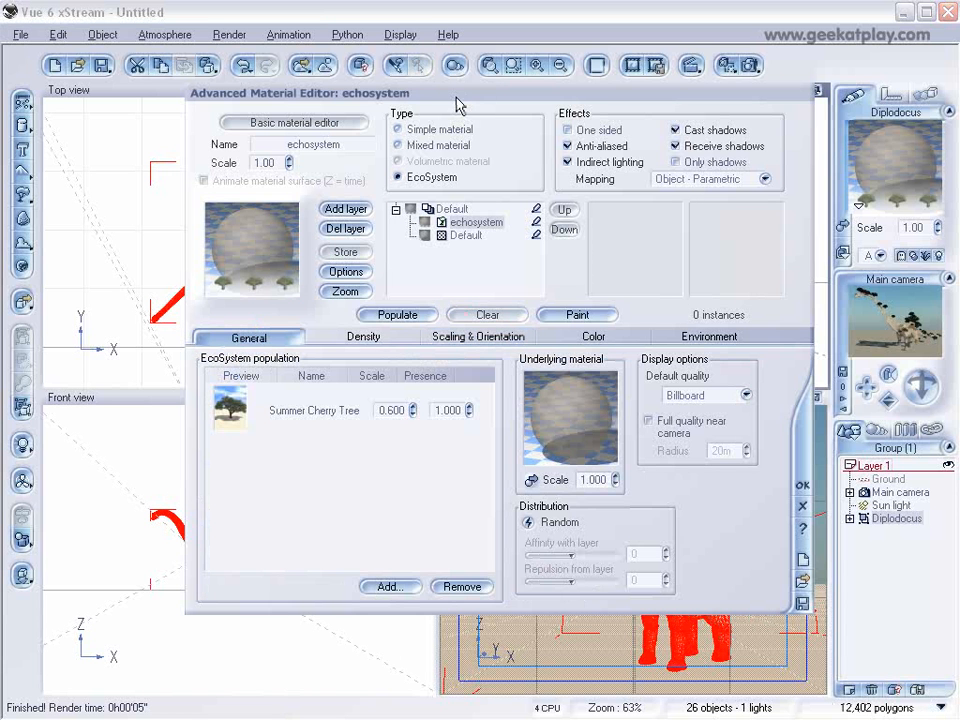
pyautogui.moveTo(456, 98); pyautogui.dragTo(665, 89)
pyautogui.click(786, 304)
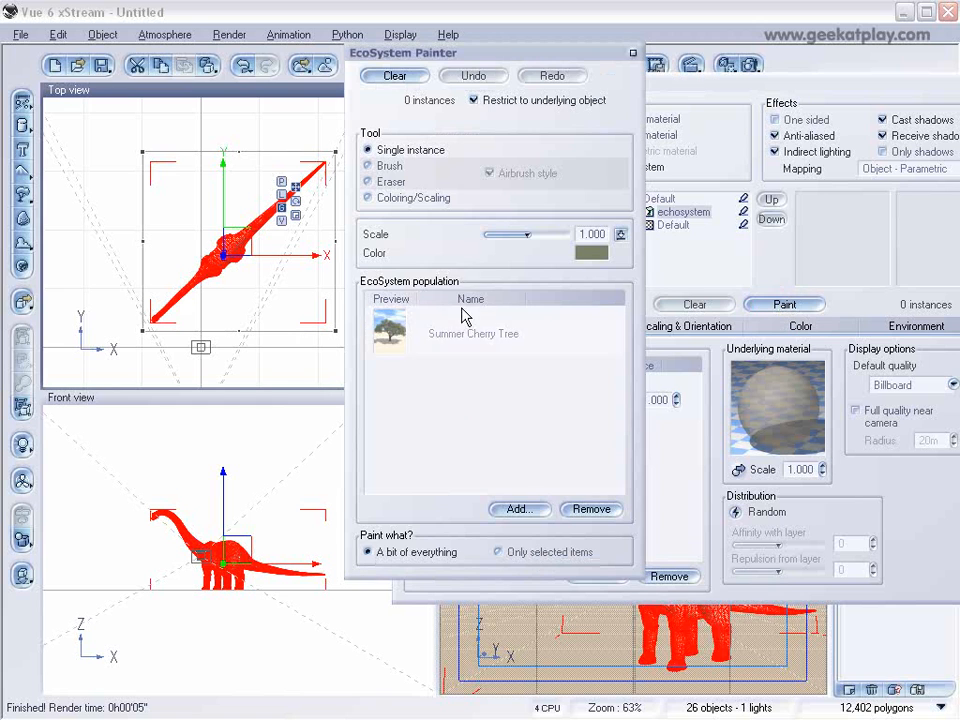
pyautogui.click(451, 342)
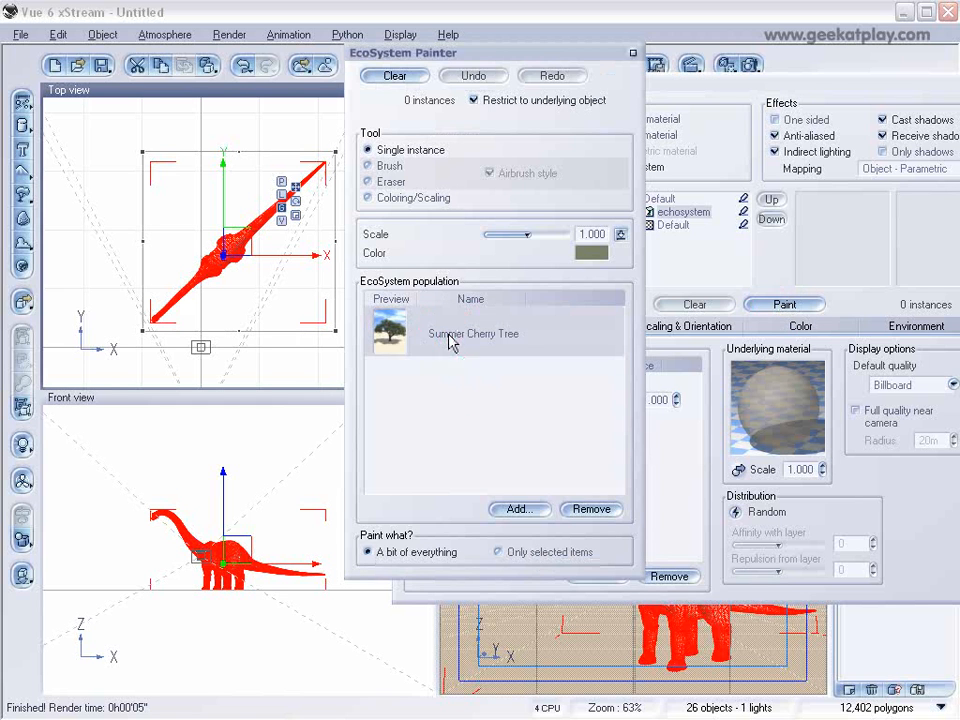
pyautogui.click(375, 167)
pyautogui.moveTo(213, 275)
pyautogui.mouseDown()
pyautogui.moveTo(212, 262)
pyautogui.moveTo(224, 263)
pyautogui.moveTo(182, 176)
pyautogui.moveTo(172, 190)
pyautogui.moveTo(289, 137)
pyautogui.moveTo(345, 140)
pyautogui.moveTo(255, 165)
pyautogui.moveTo(165, 214)
pyautogui.moveTo(118, 296)
pyautogui.moveTo(148, 318)
pyautogui.moveTo(101, 364)
pyautogui.moveTo(107, 369)
pyautogui.mouseUp()
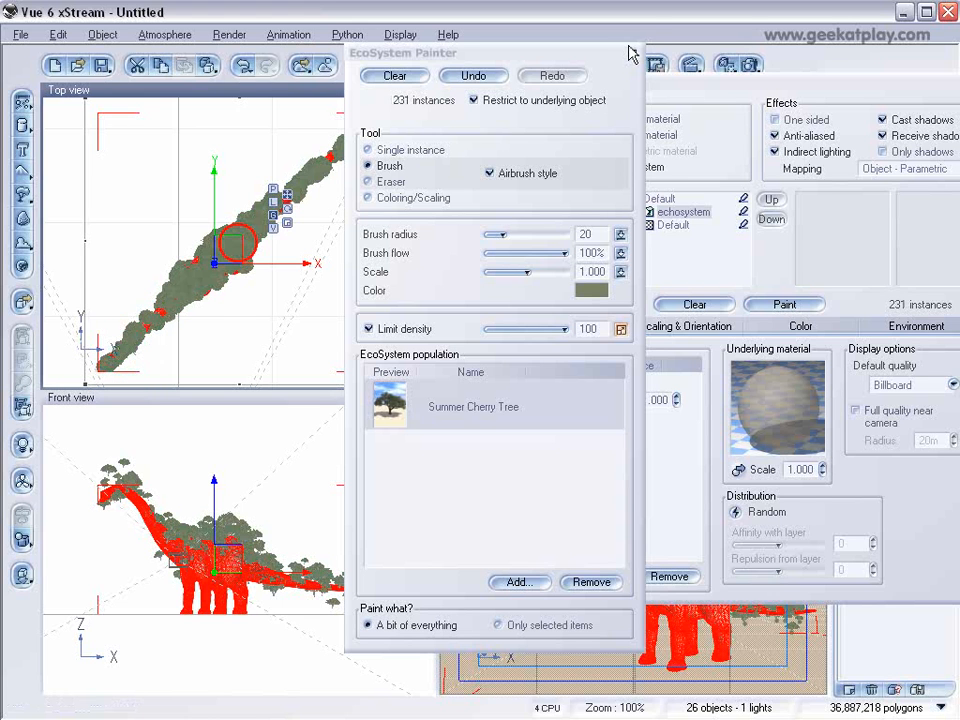
pyautogui.click(631, 54)
# - Set direction from surface to 100%, rotation to all axes with 180° maximum, overall scaling to 0.177, and clear the painted trees
pyautogui.click(672, 327)
pyautogui.moveTo(456, 500); pyautogui.dragTo(543, 497)
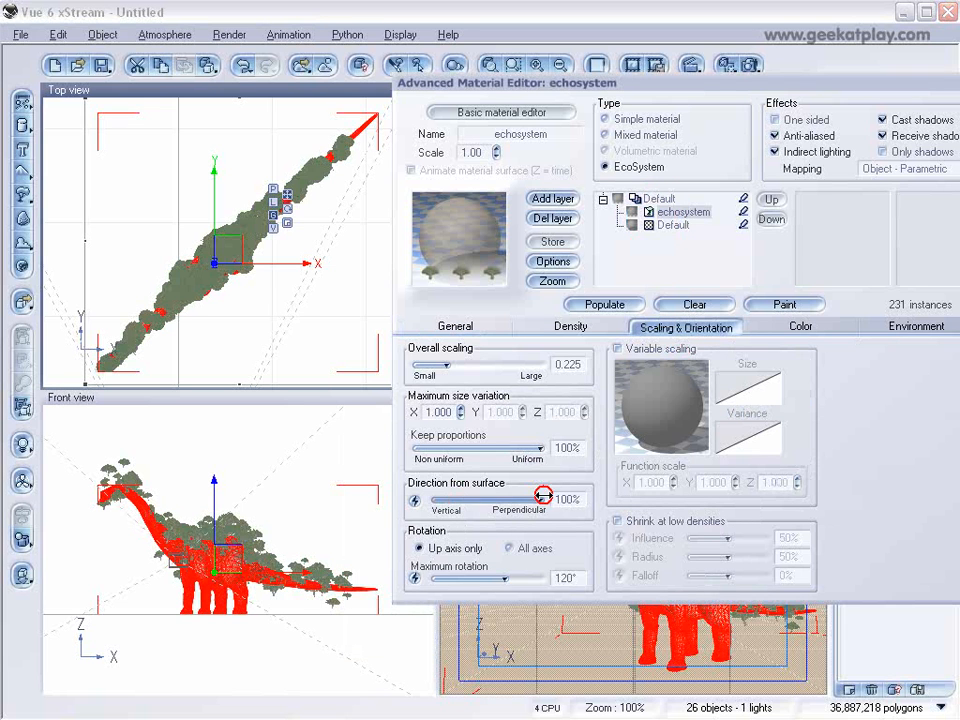
pyautogui.click(510, 549)
pyautogui.click(680, 305)
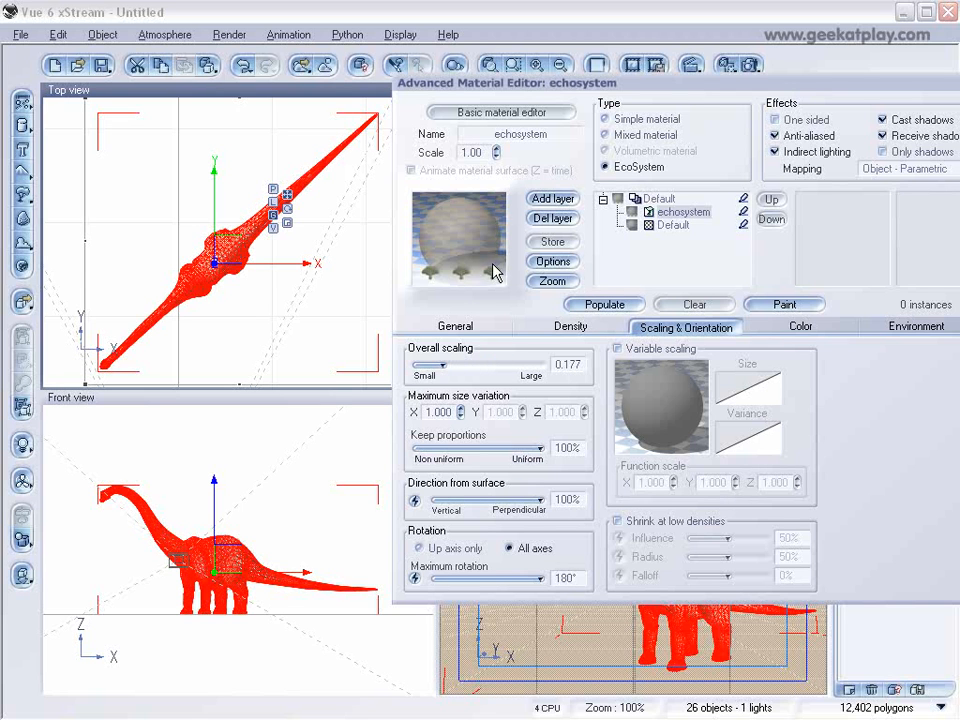
# - Paint Summer Cherry Trees with the EcoSystem Painter brush over the diplodocus's body, neck and tail in the top view
pyautogui.click(505, 325)
pyautogui.click(784, 304)
pyautogui.moveTo(222, 288)
pyautogui.mouseDown()
pyautogui.moveTo(205, 276)
pyautogui.moveTo(186, 285)
pyautogui.moveTo(112, 349)
pyautogui.moveTo(236, 242)
pyautogui.moveTo(215, 192)
pyautogui.moveTo(187, 207)
pyautogui.moveTo(250, 228)
pyautogui.moveTo(268, 190)
pyautogui.moveTo(324, 165)
pyautogui.mouseUp()
pyautogui.moveTo(206, 267)
pyautogui.mouseDown()
pyautogui.moveTo(114, 349)
pyautogui.moveTo(238, 266)
pyautogui.moveTo(210, 306)
pyautogui.moveTo(237, 243)
pyautogui.mouseUp()
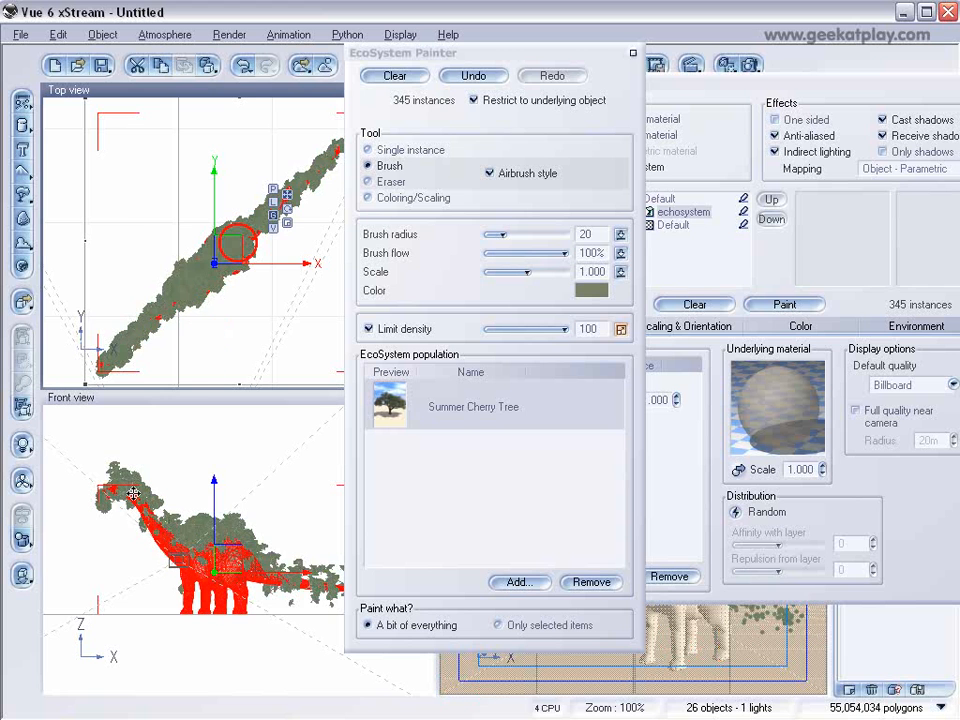
# - Brush additional Summer Cherry Trees onto the remaining gaps over the diplodocus's body in the top view
pyautogui.click(190, 283)
pyautogui.scroll(5, 191, 280)
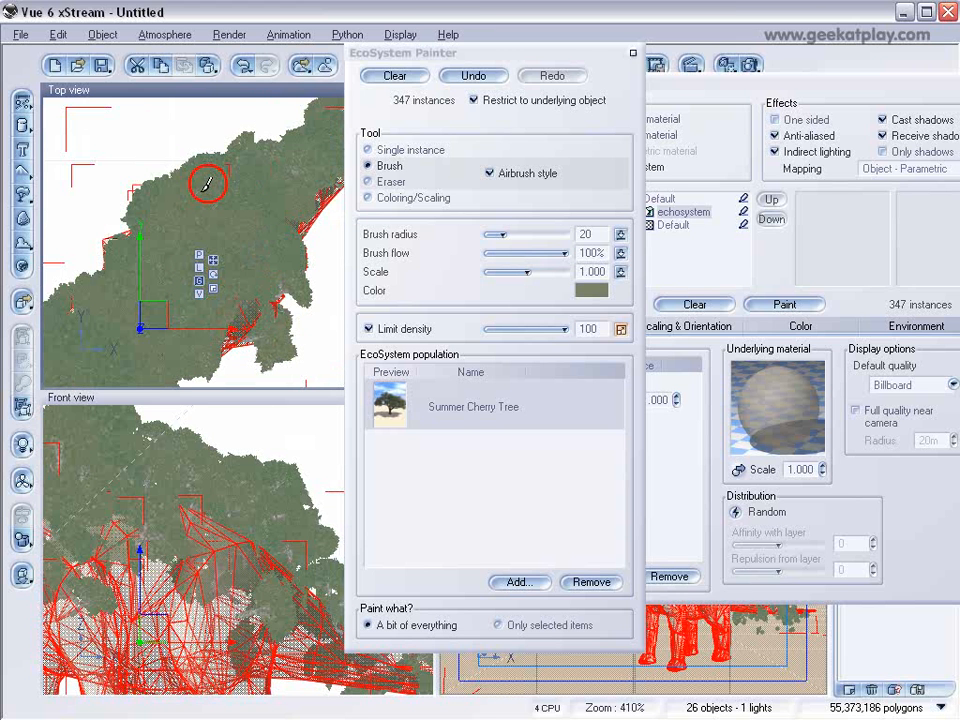
pyautogui.moveTo(226, 251); pyautogui.dragTo(301, 98, button='right')
pyautogui.click(193, 245)
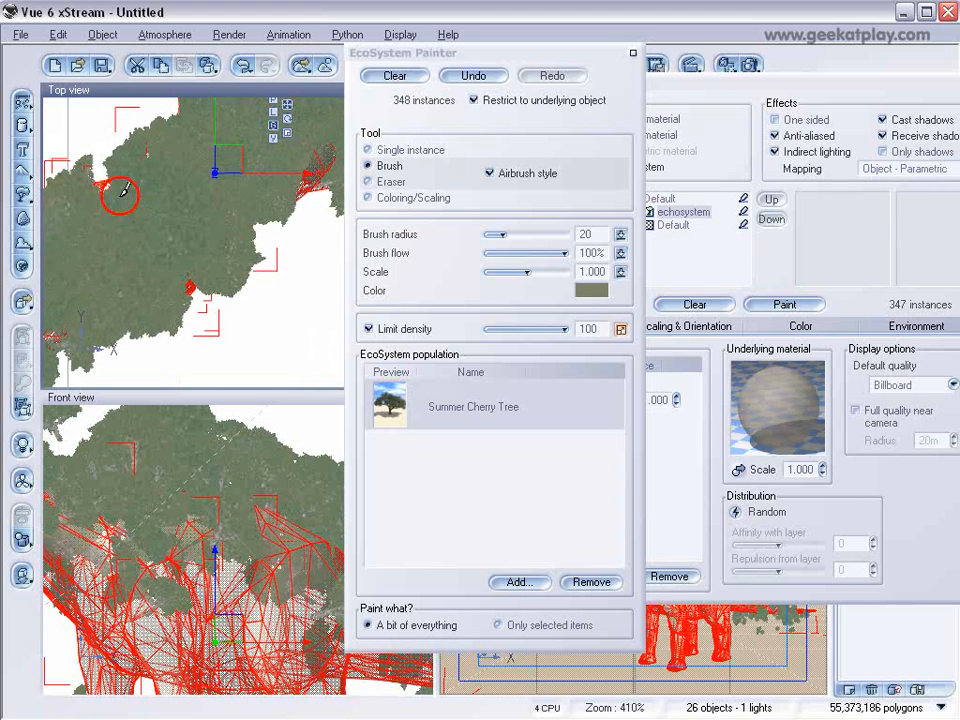
pyautogui.moveTo(135, 300); pyautogui.dragTo(204, 189, button='right')
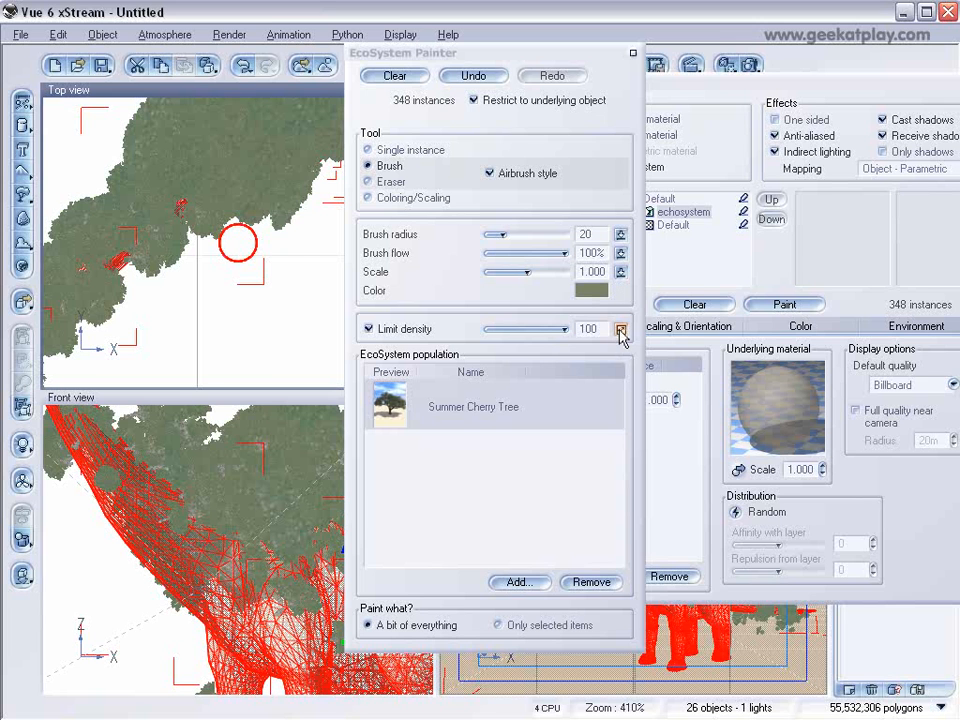
# - Turn off the density limit and paint Summer Cherry Trees densely over the body towards the tail in the top view
pyautogui.click(370, 329)
pyautogui.moveTo(148, 246)
pyautogui.mouseDown()
pyautogui.moveTo(133, 231)
pyautogui.moveTo(171, 182)
pyautogui.moveTo(261, 154)
pyautogui.mouseUp()
pyautogui.moveTo(224, 207)
pyautogui.mouseDown()
pyautogui.moveTo(139, 126)
pyautogui.moveTo(149, 144)
pyautogui.moveTo(185, 138)
pyautogui.mouseUp()
pyautogui.moveTo(212, 134); pyautogui.dragTo(116, 263, button='right')
pyautogui.moveTo(178, 252)
pyautogui.mouseDown()
pyautogui.moveTo(176, 276)
pyautogui.moveTo(279, 199)
pyautogui.moveTo(219, 154)
pyautogui.moveTo(144, 161)
pyautogui.moveTo(205, 168)
pyautogui.moveTo(200, 175)
pyautogui.mouseUp()
pyautogui.moveTo(200, 175); pyautogui.dragTo(103, 381, button='right')
pyautogui.moveTo(103, 381)
pyautogui.mouseDown()
pyautogui.moveTo(86, 355)
pyautogui.moveTo(96, 310)
pyautogui.moveTo(205, 283)
pyautogui.moveTo(215, 130)
pyautogui.moveTo(240, 165)
pyautogui.moveTo(289, 124)
pyautogui.mouseUp()
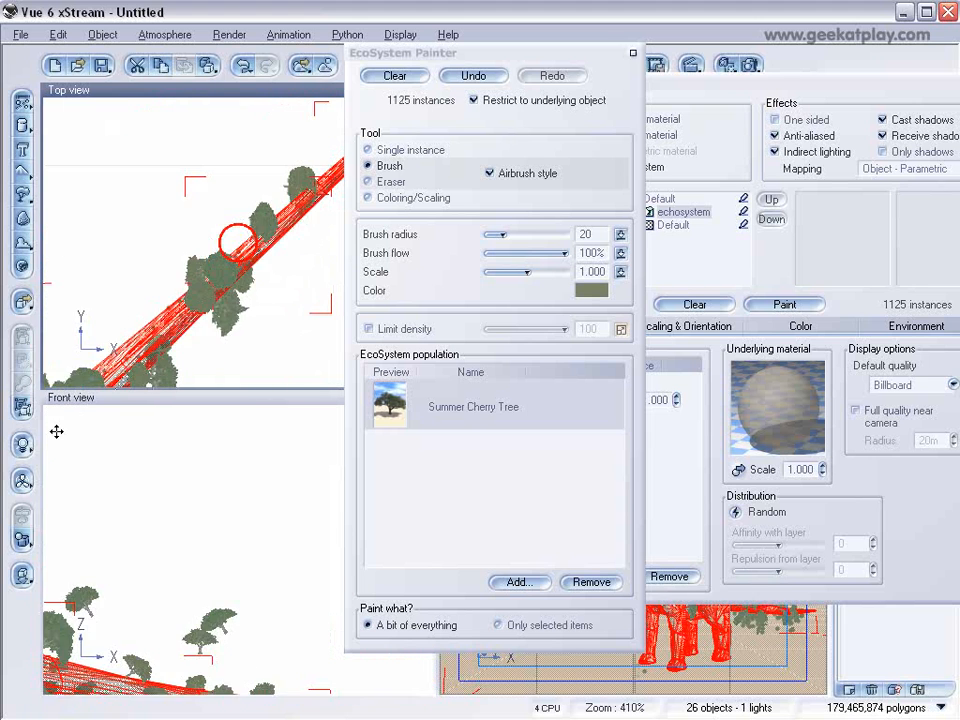
# - Paint Summer Cherry Trees along the diplodocus's tail as far as its tip
pyautogui.moveTo(56, 431); pyautogui.dragTo(76, 398, button='right')
pyautogui.moveTo(131, 374)
pyautogui.mouseDown()
pyautogui.moveTo(193, 321)
pyautogui.moveTo(195, 329)
pyautogui.moveTo(225, 200)
pyautogui.moveTo(274, 240)
pyautogui.mouseUp()
pyautogui.moveTo(274, 240); pyautogui.dragTo(288, 200, button='right')
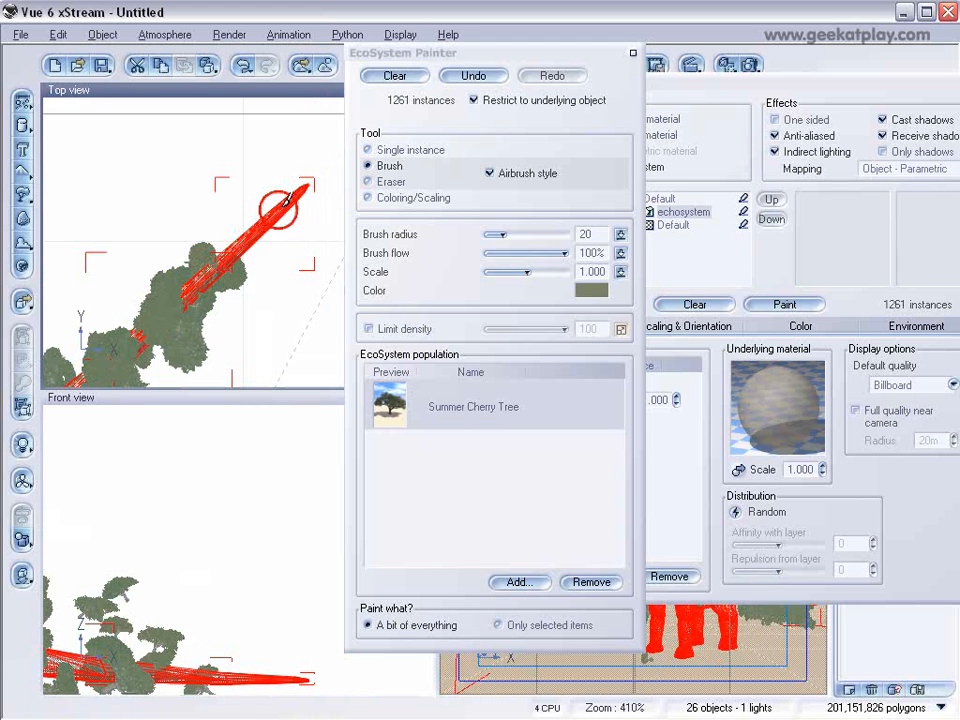
pyautogui.moveTo(282, 206); pyautogui.dragTo(293, 198)
pyautogui.moveTo(166, 301); pyautogui.dragTo(263, 173, button='right')
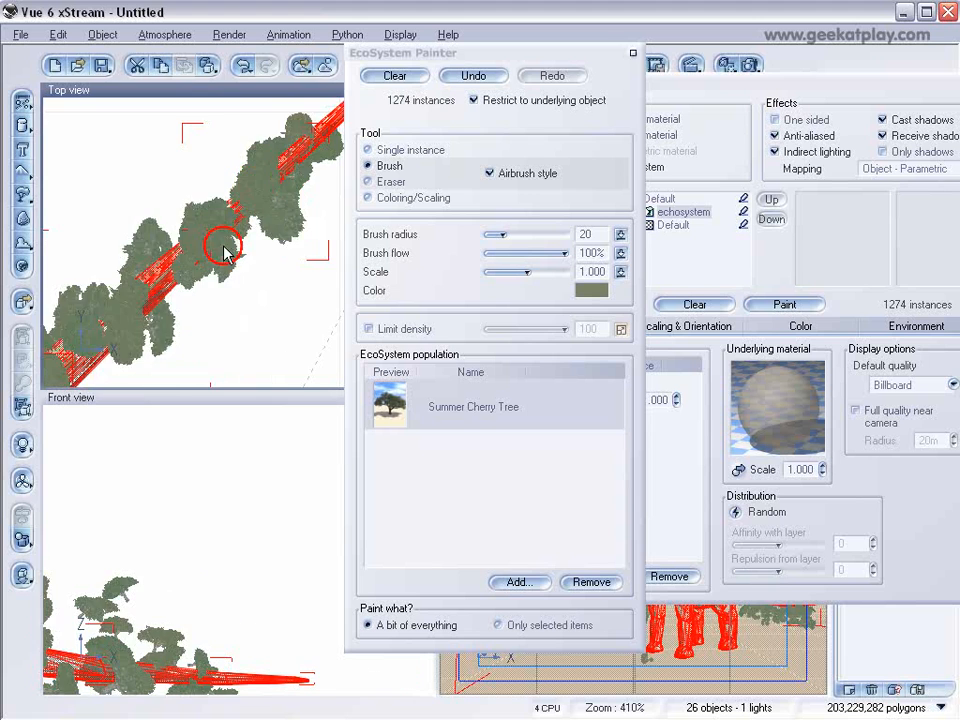
# - Paint Summer Cherry Trees over the diplodocus's shoulders, neck and head, and close the EcoSystem Painter
pyautogui.scroll(-3, 224, 247)
pyautogui.moveTo(54, 384)
pyautogui.mouseDown(button='right')
pyautogui.moveTo(146, 261)
pyautogui.moveTo(279, 189)
pyautogui.mouseUp(button='right')
pyautogui.scroll(2, 154, 285)
pyautogui.moveTo(279, 189)
pyautogui.mouseDown()
pyautogui.moveTo(171, 300)
pyautogui.moveTo(293, 200)
pyautogui.mouseUp()
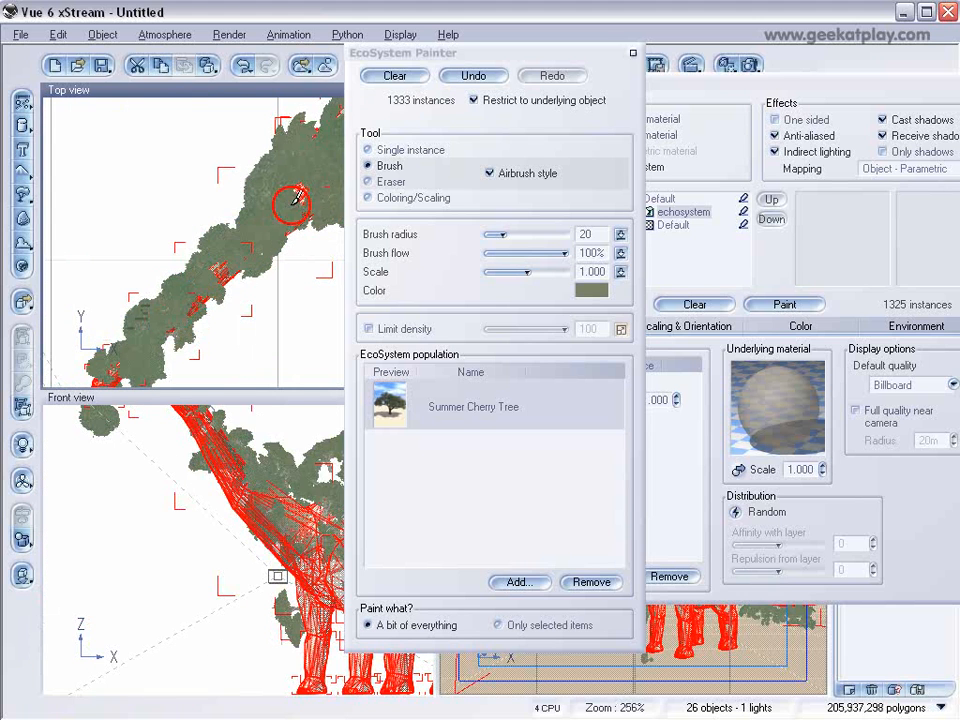
pyautogui.moveTo(88, 275); pyautogui.dragTo(240, 210)
pyautogui.moveTo(240, 210); pyautogui.dragTo(175, 278, button='right')
pyautogui.moveTo(175, 278); pyautogui.dragTo(238, 243)
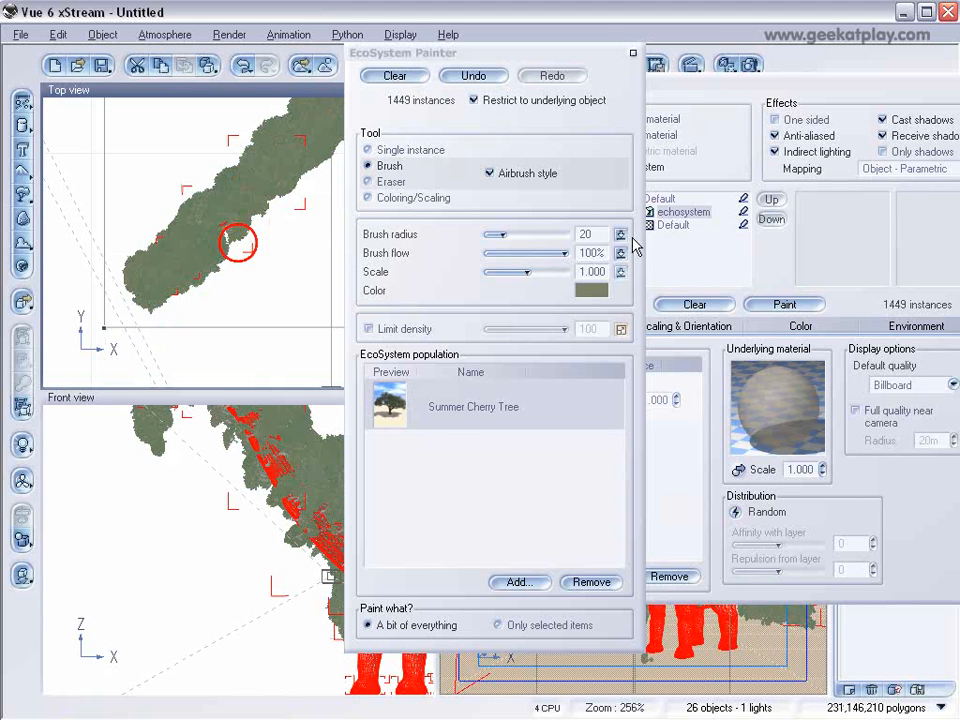
pyautogui.click(633, 54)
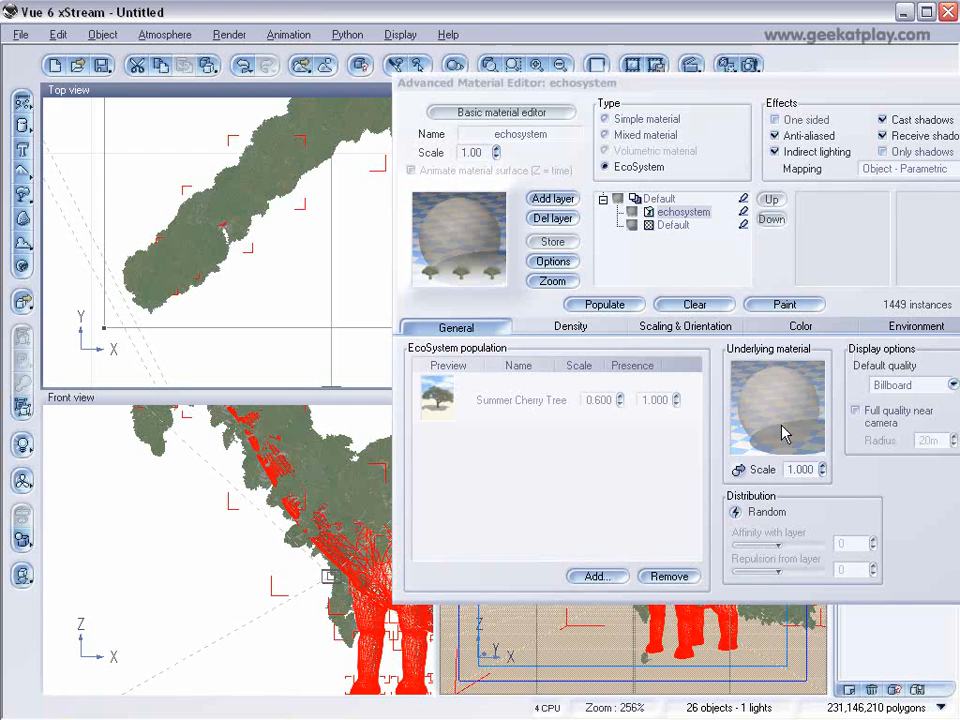
# - Render the densely planted diplodocus, stop the render partway and close the render display
pyautogui.click(750, 65)
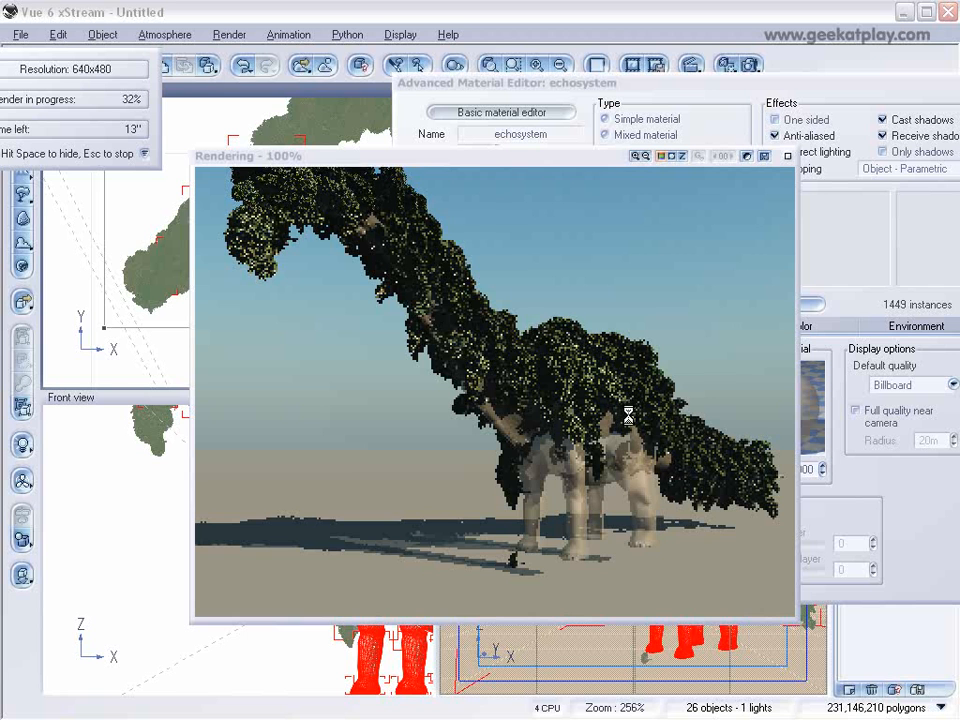
pyautogui.press('Escape')
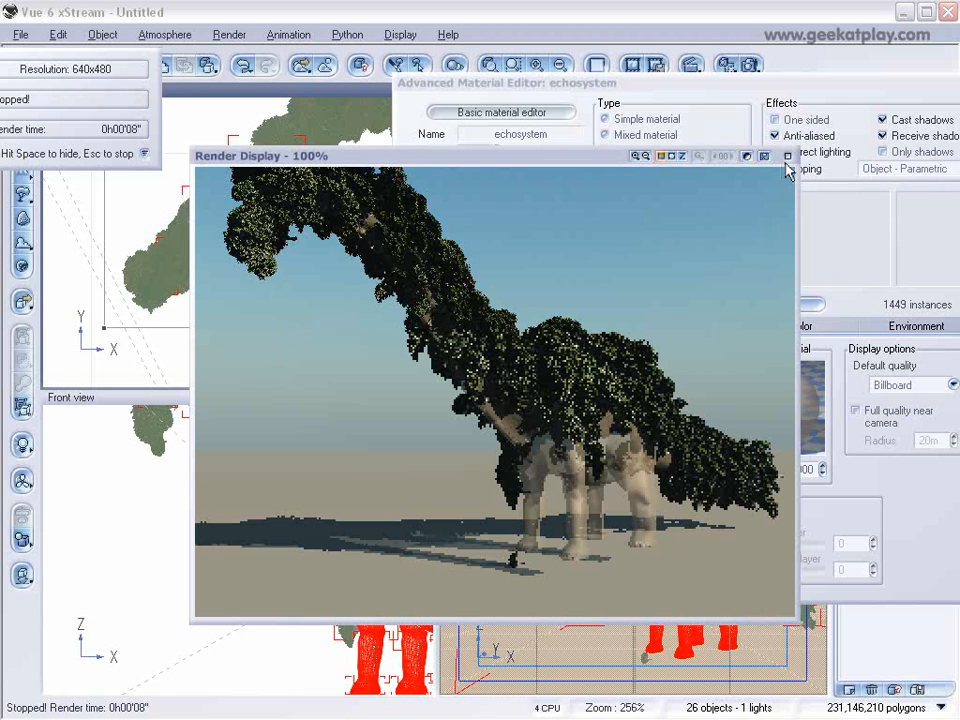
pyautogui.click(787, 156)
# - Replace the Default layer beneath the echosystem layer with the Metalic Grid displacement material
pyautogui.moveTo(810, 83); pyautogui.dragTo(573, 94)
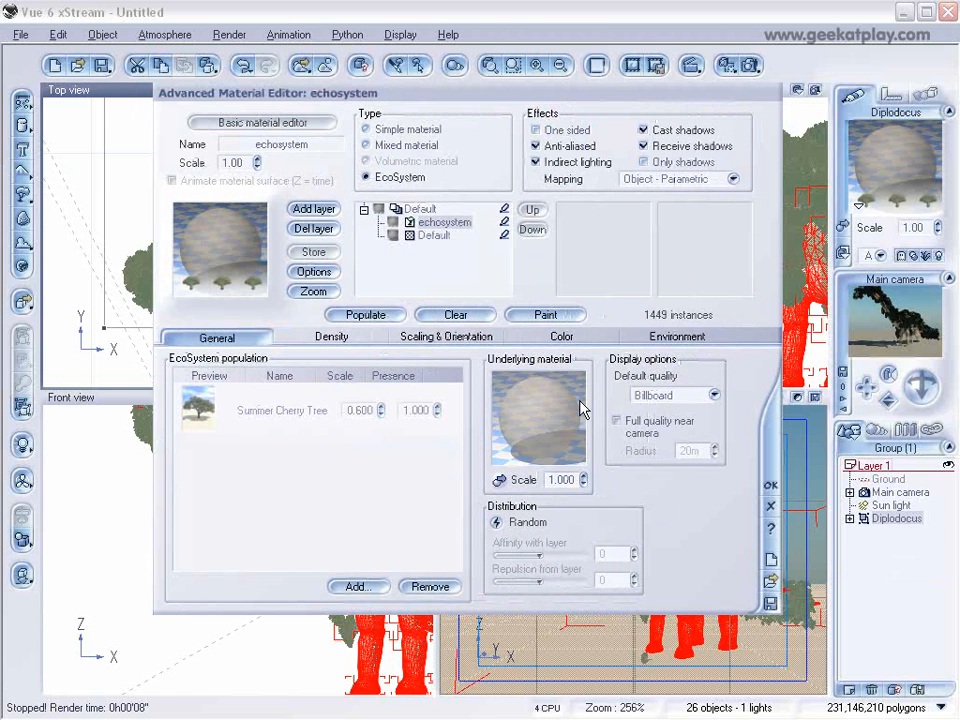
pyautogui.click(434, 235)
pyautogui.click(220, 249)
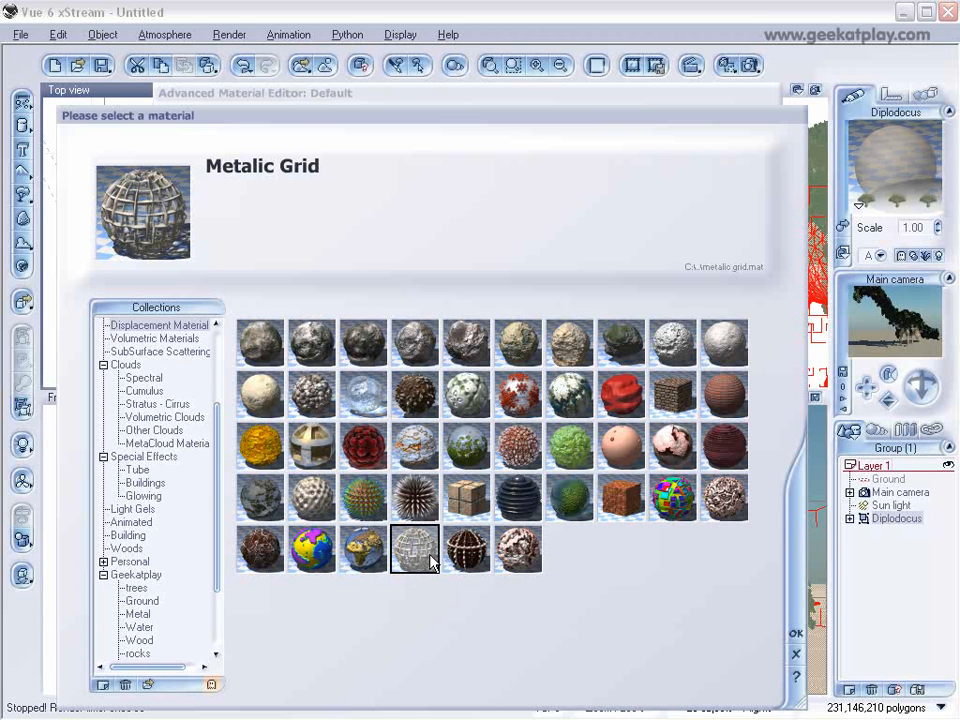
pyautogui.click(791, 637)
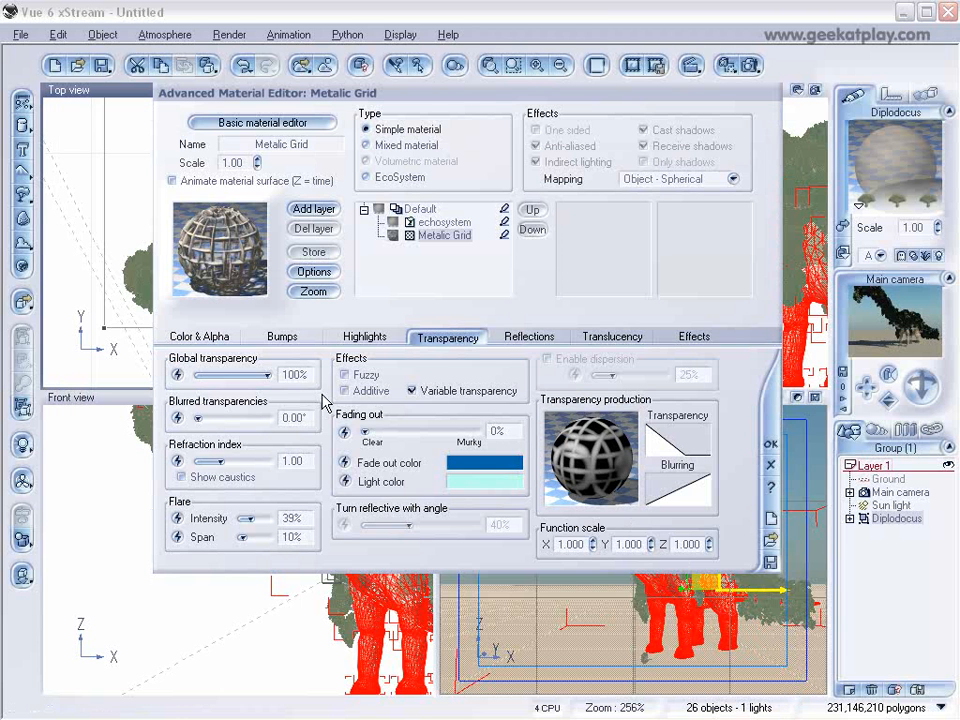
# - Set the Metalic Grid layer's overall color to a muted grey-green and accept the material changes
pyautogui.click(197, 336)
pyautogui.click(282, 336)
pyautogui.click(197, 337)
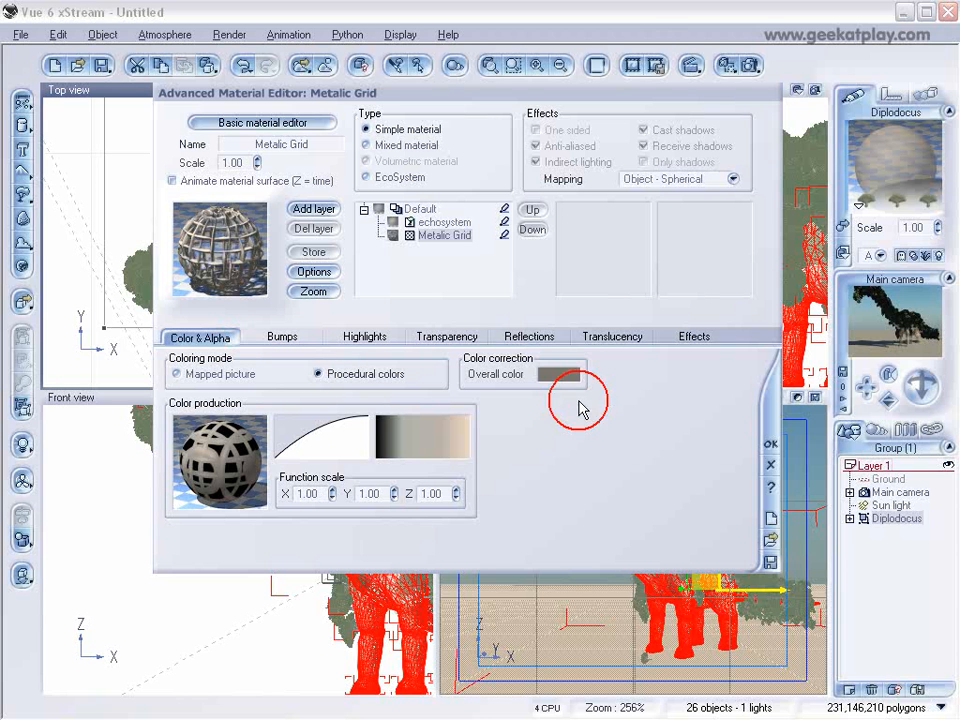
pyautogui.rightClick(555, 376)
pyautogui.click(588, 387)
pyautogui.click(902, 187)
pyautogui.moveTo(789, 1); pyautogui.dragTo(373, 161)
pyautogui.click(468, 347)
pyautogui.moveTo(475, 341); pyautogui.dragTo(466, 348)
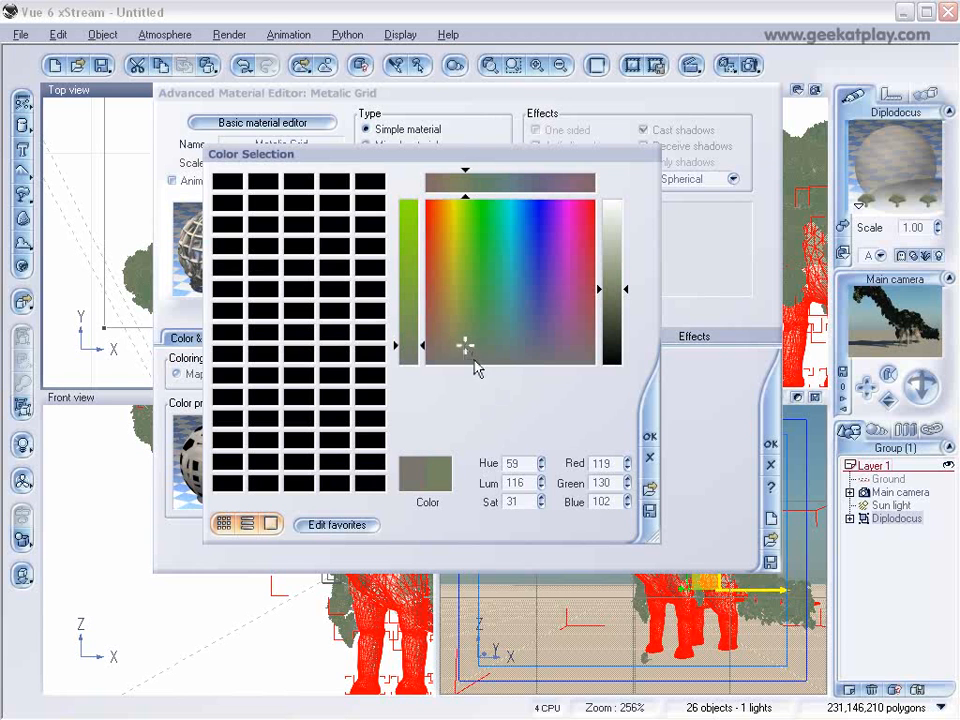
pyautogui.click(471, 348)
pyautogui.click(650, 441)
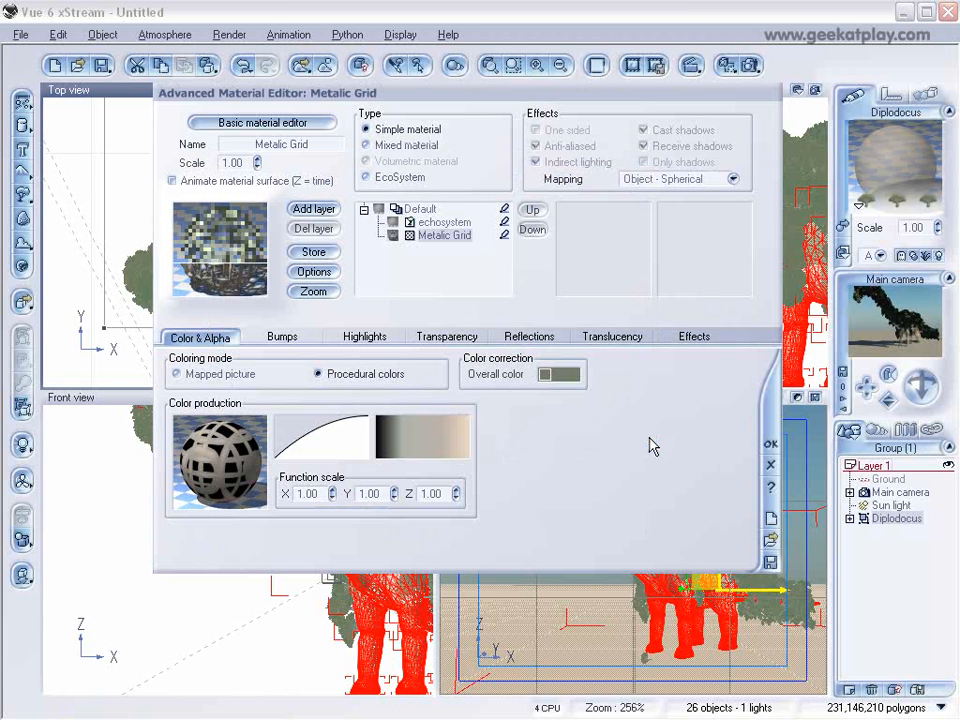
pyautogui.click(771, 447)
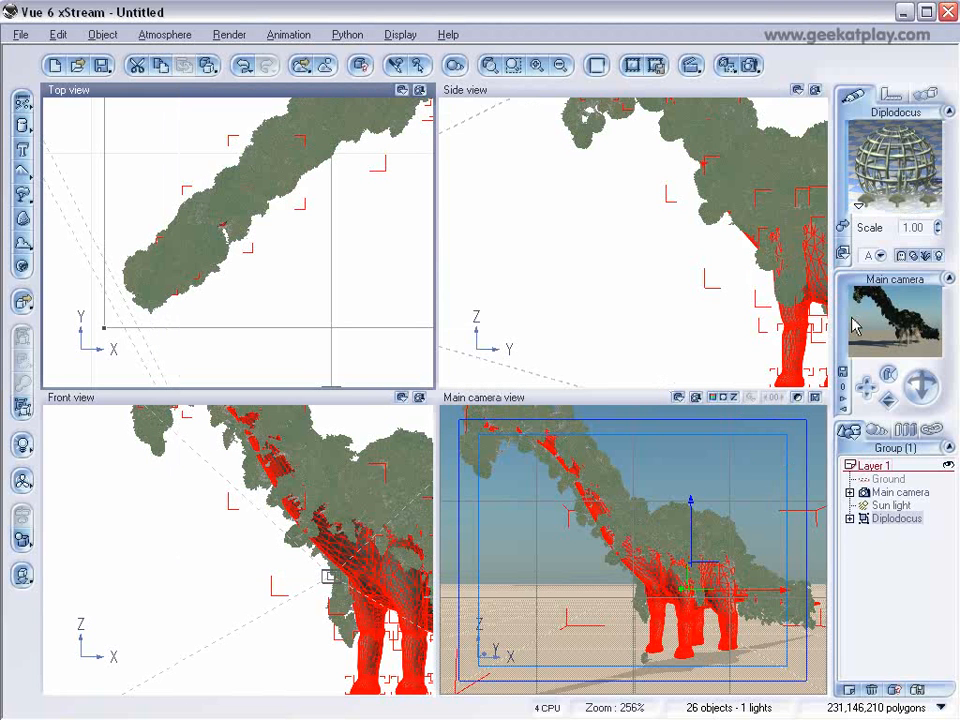
# - Reopen the EcoSystem Painter for the diplodocus's echosystem layer and set the brush scale to 0.442
pyautogui.moveTo(742, 170); pyautogui.dragTo(583, 199, button='right')
pyautogui.moveTo(365, 260); pyautogui.dragTo(264, 237, button='right')
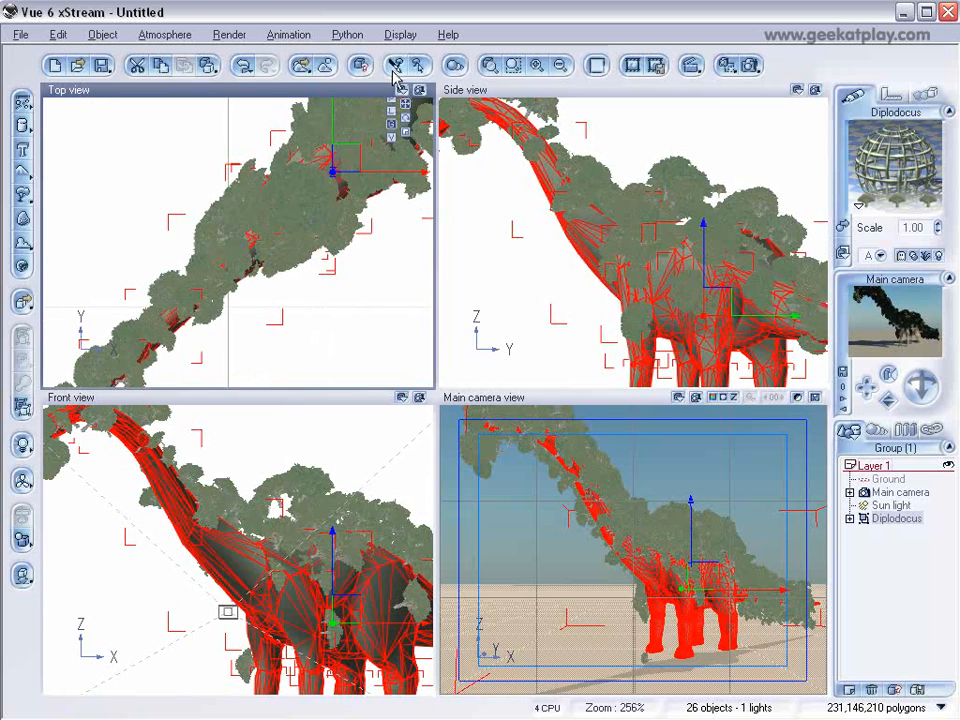
pyautogui.doubleClick(632, 296)
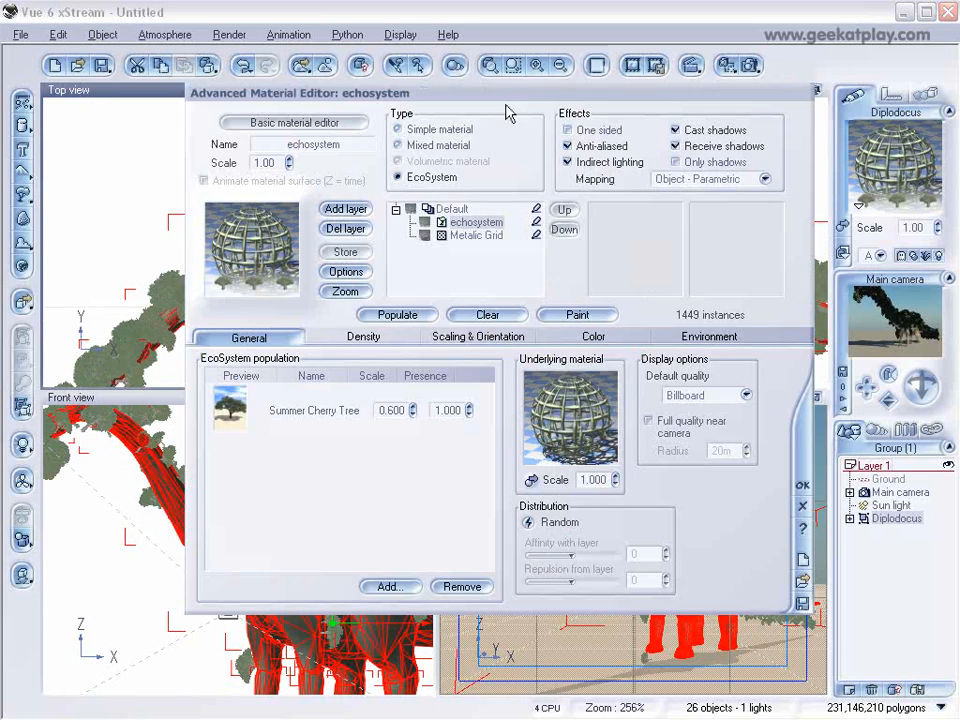
pyautogui.moveTo(508, 112); pyautogui.dragTo(770, 135)
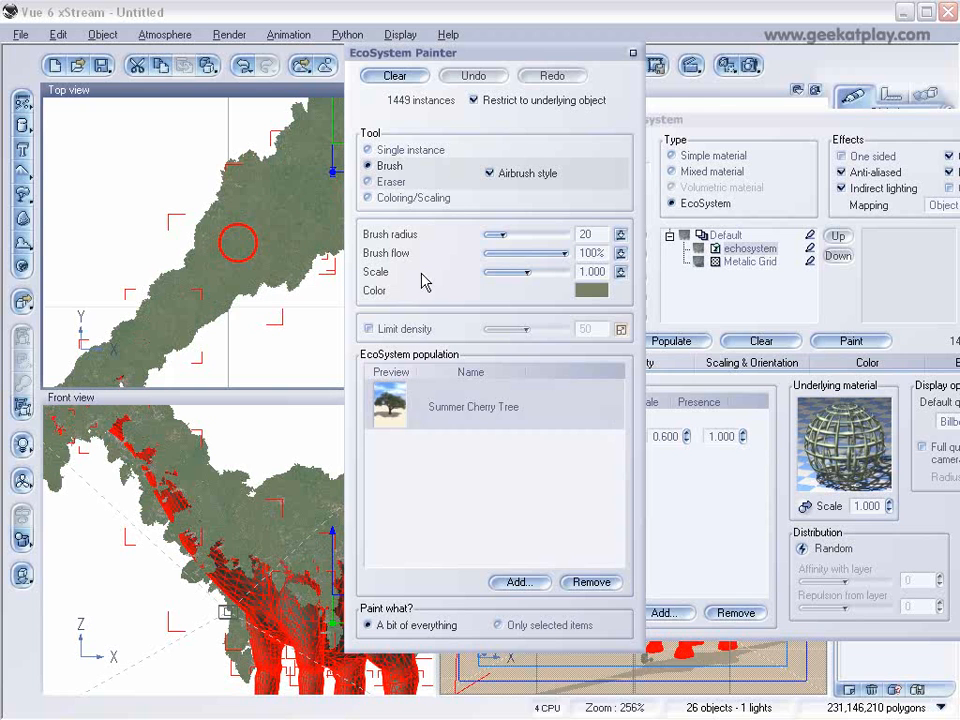
pyautogui.moveTo(520, 271); pyautogui.dragTo(508, 271)
# - Paint smaller Summer Cherry Trees over the diplodocus's neck and shoulder area in the top view
pyautogui.moveTo(272, 275)
pyautogui.mouseDown()
pyautogui.moveTo(277, 255)
pyautogui.moveTo(261, 251)
pyautogui.mouseUp()
pyautogui.scroll(3, 261, 251)
pyautogui.moveTo(163, 196)
pyautogui.mouseDown()
pyautogui.moveTo(226, 212)
pyautogui.moveTo(196, 136)
pyautogui.mouseUp()
pyautogui.moveTo(152, 190)
pyautogui.mouseDown()
pyautogui.moveTo(308, 186)
pyautogui.moveTo(321, 161)
pyautogui.moveTo(182, 161)
pyautogui.mouseUp()
pyautogui.moveTo(69, 225); pyautogui.dragTo(145, 202)
pyautogui.moveTo(145, 200); pyautogui.dragTo(326, 381, button='right')
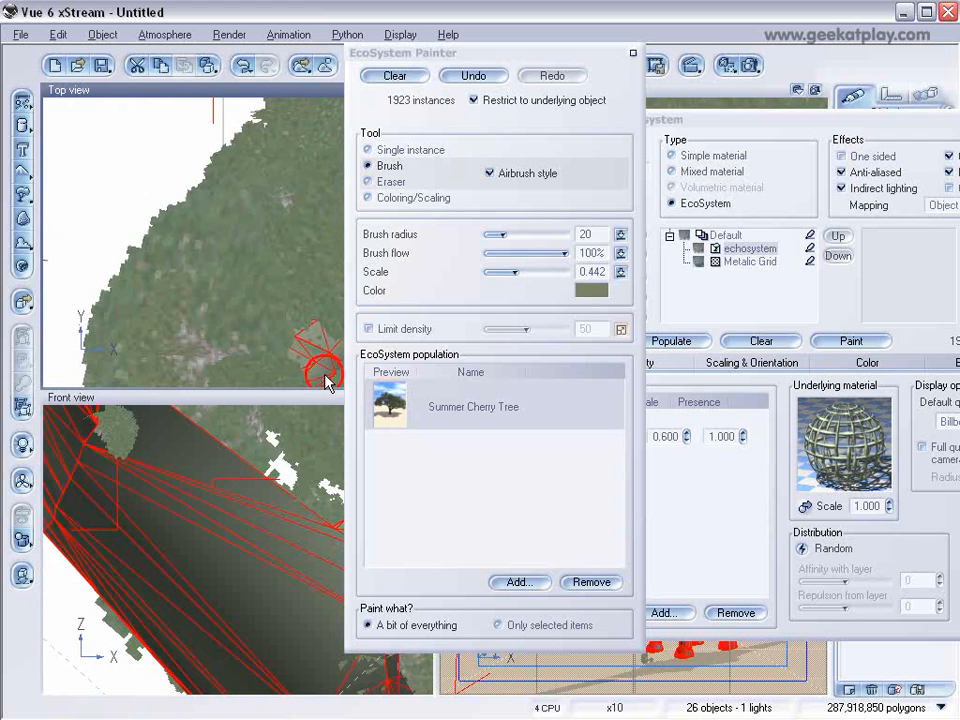
pyautogui.moveTo(193, 273)
pyautogui.mouseDown()
pyautogui.moveTo(279, 349)
pyautogui.moveTo(317, 306)
pyautogui.moveTo(300, 268)
pyautogui.mouseUp()
# - Fill the diplodocus's body with the smaller Summer Cherry Trees, close the EcoSystem Painter and accept the material
pyautogui.moveTo(300, 268); pyautogui.dragTo(71, 161, button='right')
pyautogui.moveTo(71, 161)
pyautogui.mouseDown()
pyautogui.moveTo(72, 318)
pyautogui.moveTo(150, 285)
pyautogui.moveTo(251, 214)
pyautogui.mouseUp()
pyautogui.scroll(3, 264, 186)
pyautogui.moveTo(225, 150)
pyautogui.mouseDown()
pyautogui.moveTo(272, 161)
pyautogui.moveTo(251, 104)
pyautogui.moveTo(205, 152)
pyautogui.moveTo(107, 154)
pyautogui.mouseUp()
pyautogui.moveTo(107, 154); pyautogui.dragTo(238, 330, button='right')
pyautogui.moveTo(326, 235)
pyautogui.mouseDown()
pyautogui.moveTo(171, 332)
pyautogui.moveTo(189, 358)
pyautogui.moveTo(238, 243)
pyautogui.mouseUp()
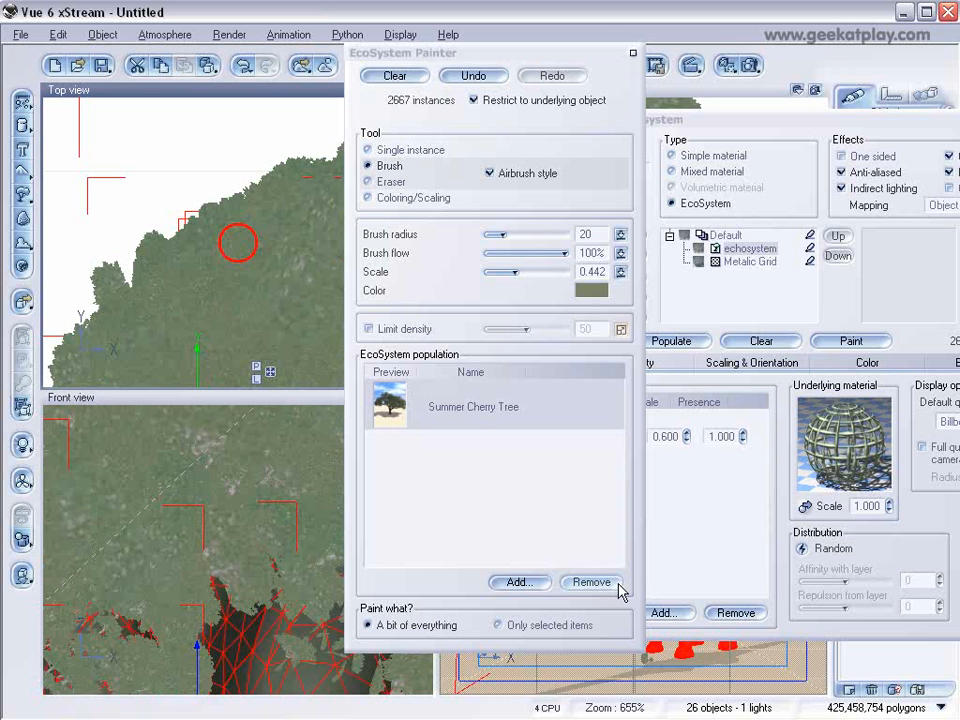
pyautogui.click(632, 52)
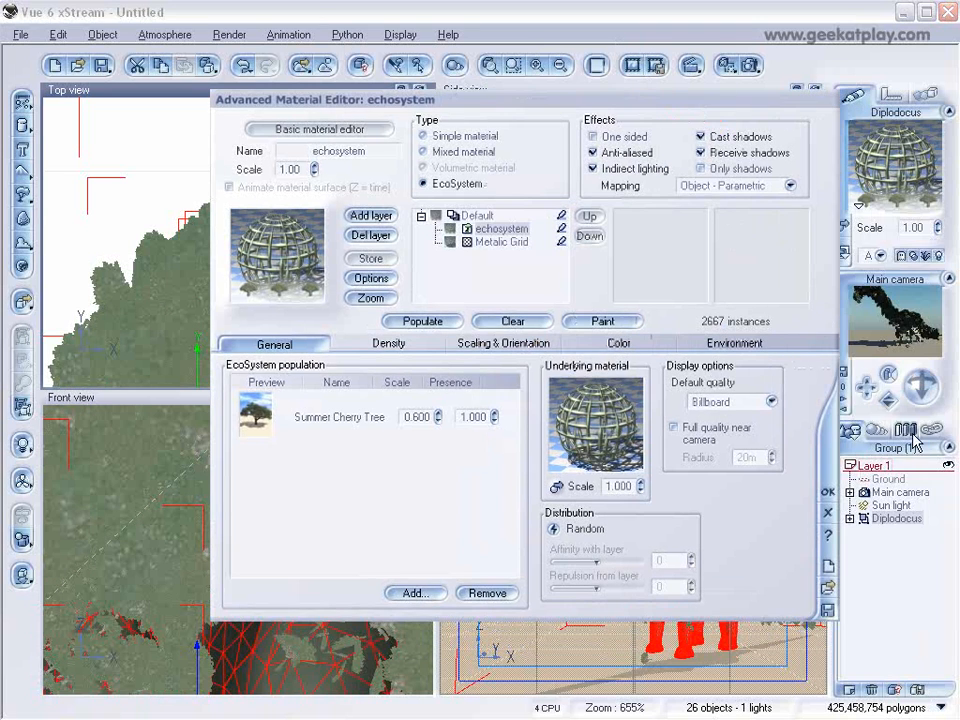
pyautogui.click(828, 492)
# - Render the tree-covered diplodocus with its metallic grid skin, inspect the picture and close the render display
pyautogui.click(750, 65)
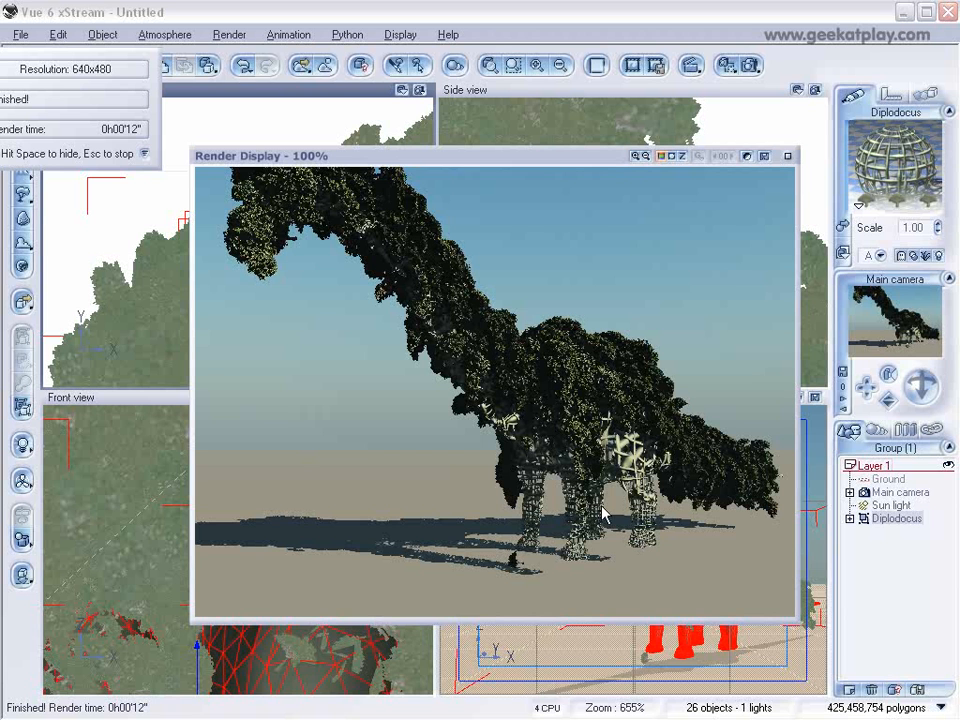
pyautogui.click(788, 157)
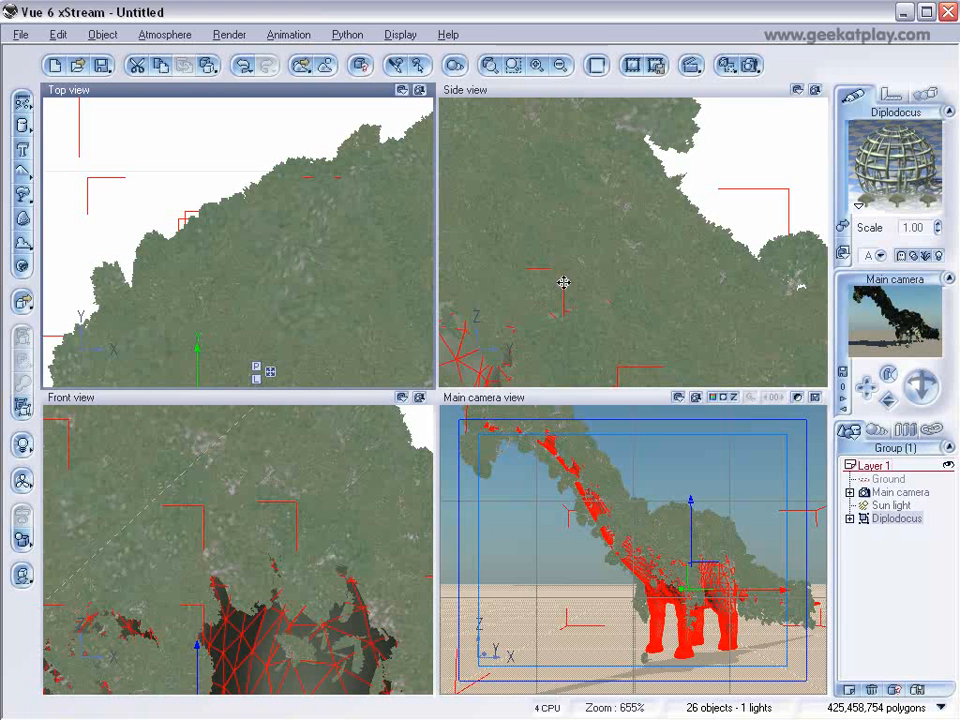
# - Delete the diplodocus and add a cone primitive to the scene
pyautogui.scroll(-5, 617, 264)
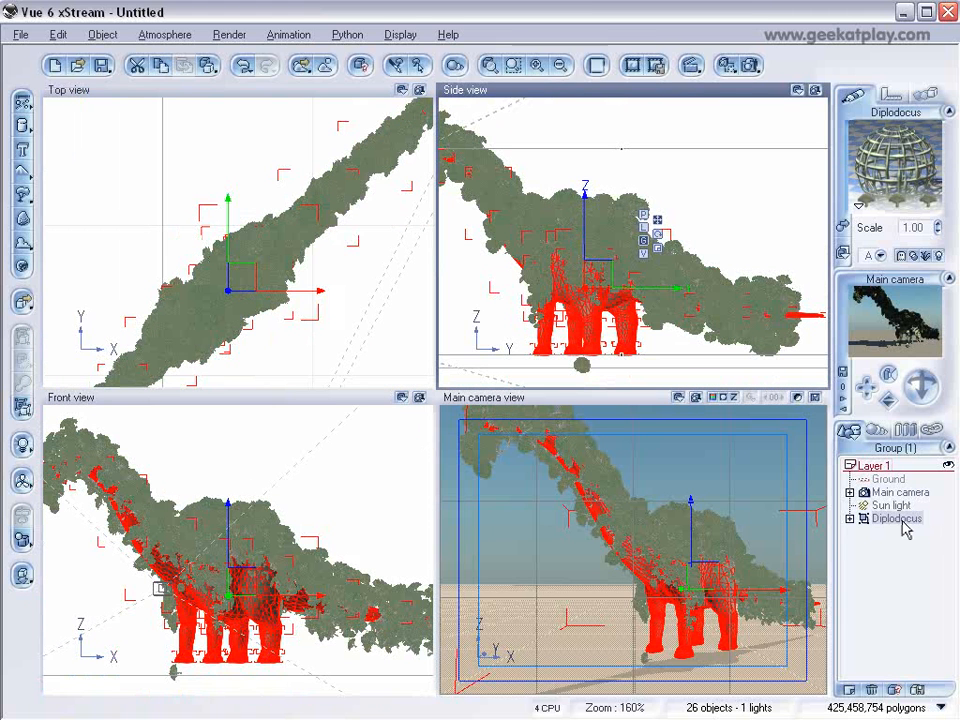
pyautogui.press('Delete')
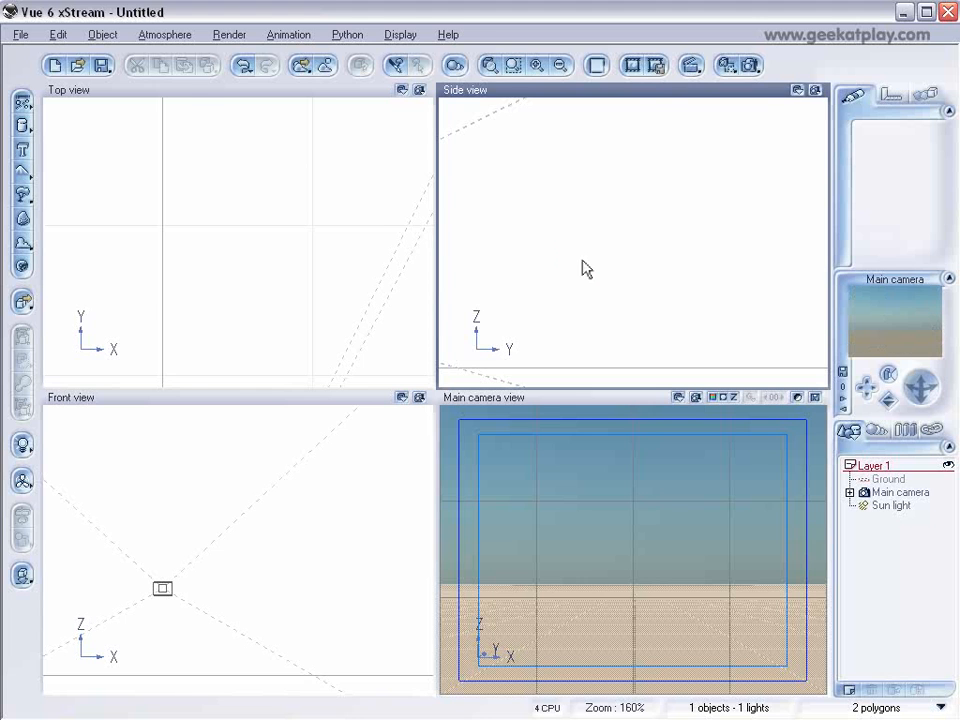
pyautogui.scroll(-2, 584, 261)
pyautogui.moveTo(644, 254); pyautogui.dragTo(602, 285, button='right')
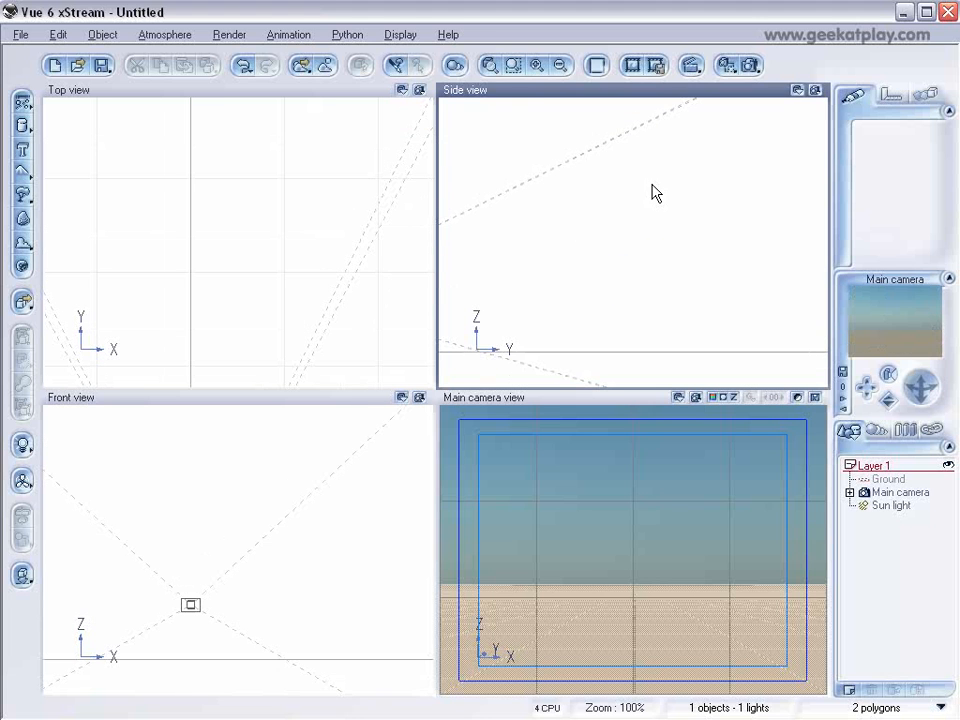
pyautogui.moveTo(645, 242); pyautogui.dragTo(707, 245, button='right')
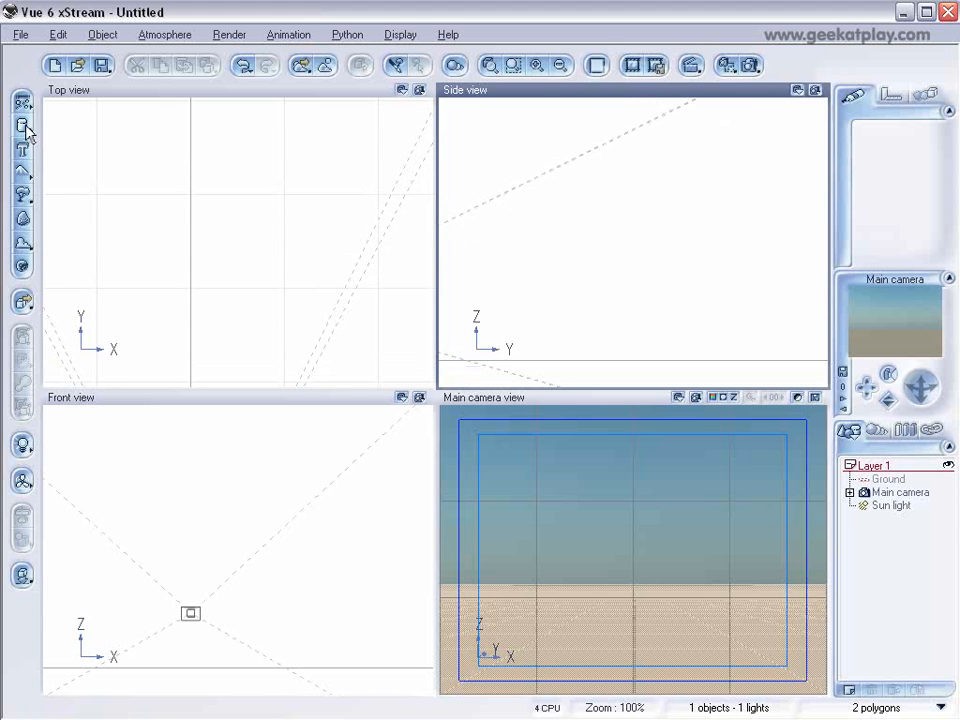
pyautogui.click(23, 126)
pyautogui.click(127, 134)
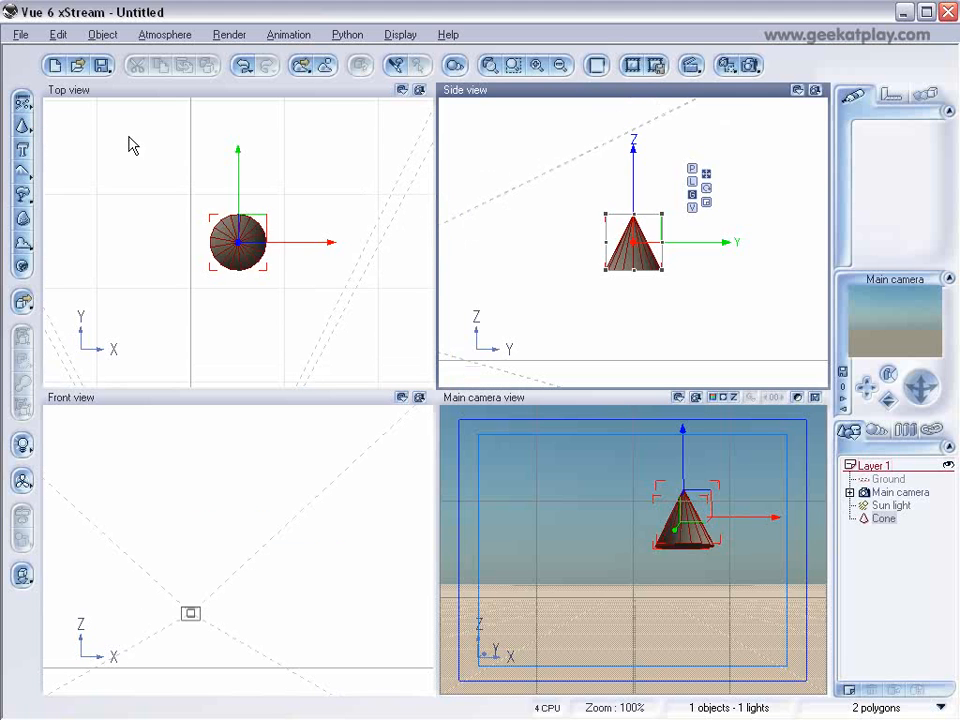
# - Enlarge the cone, rest it on the ground and position it in the middle of the main camera view
pyautogui.moveTo(688, 191); pyautogui.dragTo(643, 278)
pyautogui.moveTo(559, 241); pyautogui.dragTo(439, 227)
pyautogui.moveTo(555, 279); pyautogui.dragTo(585, 285)
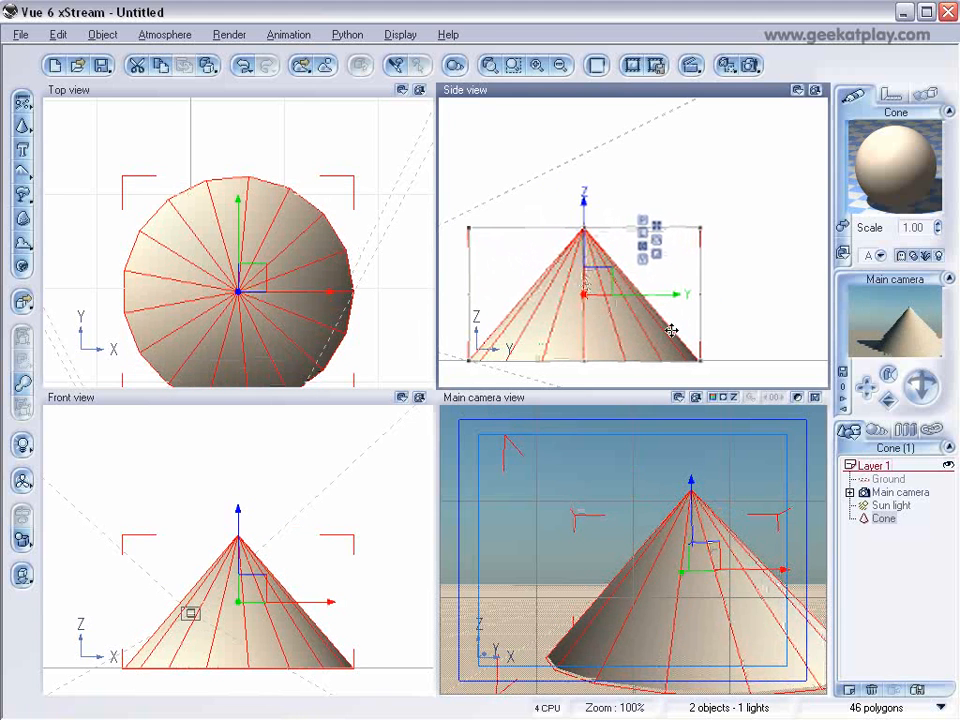
pyautogui.moveTo(251, 276); pyautogui.dragTo(197, 272)
pyautogui.click(598, 286)
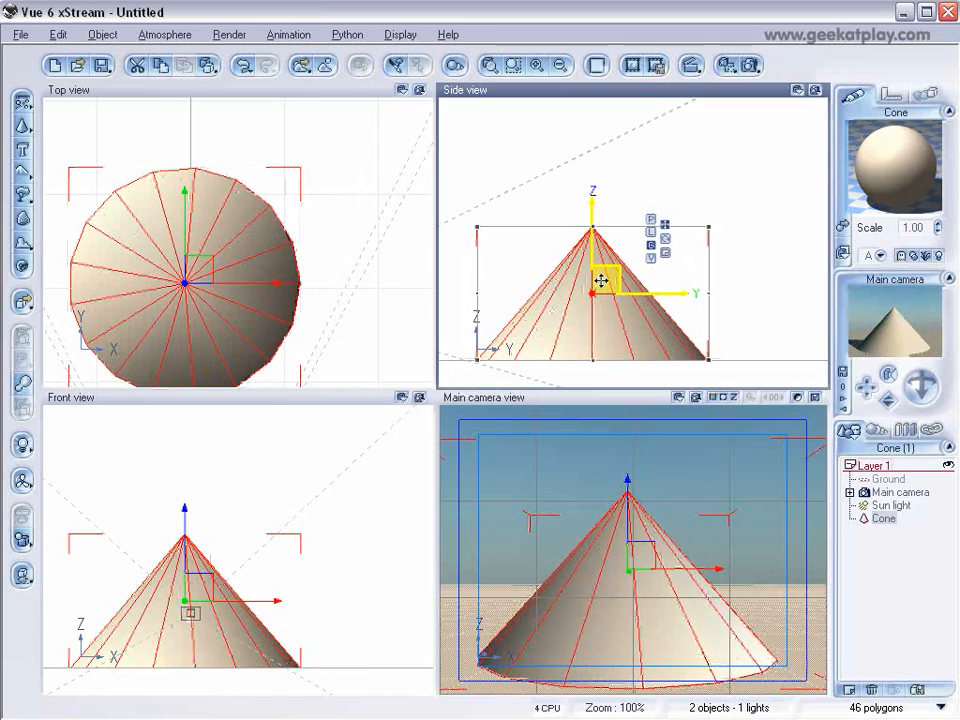
# - Load the saved echosystem.mat material from the plants folder onto the cone and let its EcoSystem populate automatically
pyautogui.doubleClick(598, 284)
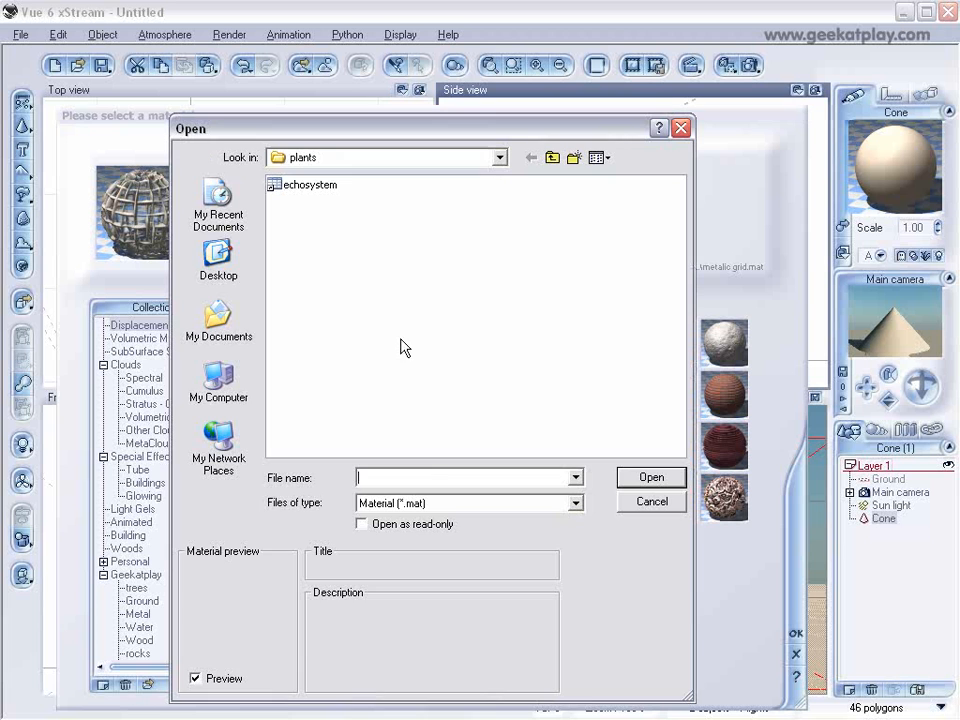
pyautogui.click(148, 684)
pyautogui.click(306, 185)
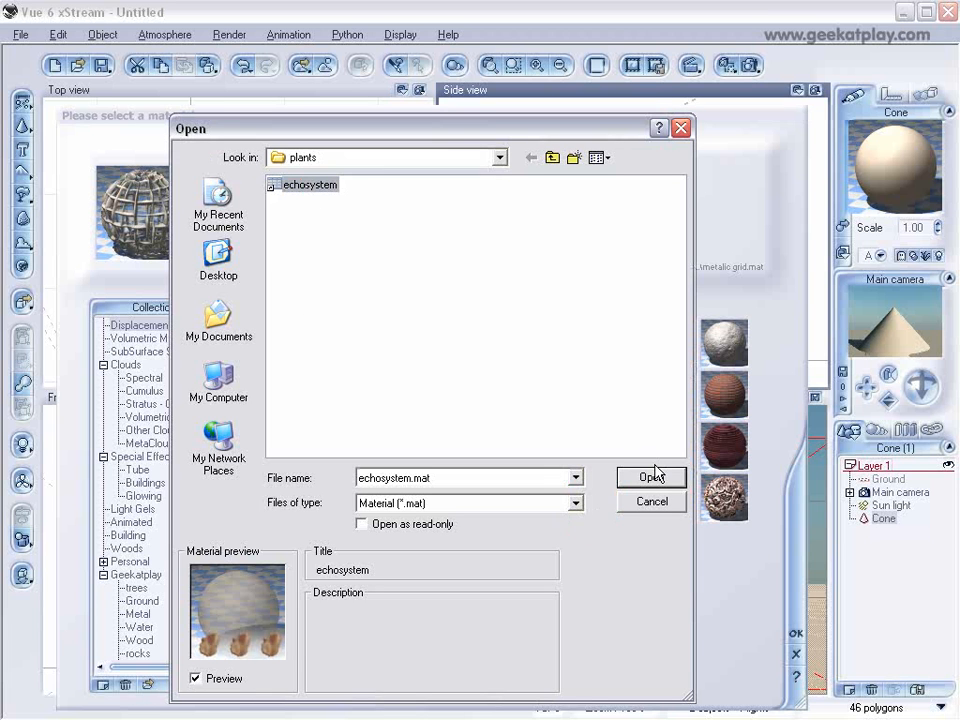
pyautogui.click(651, 476)
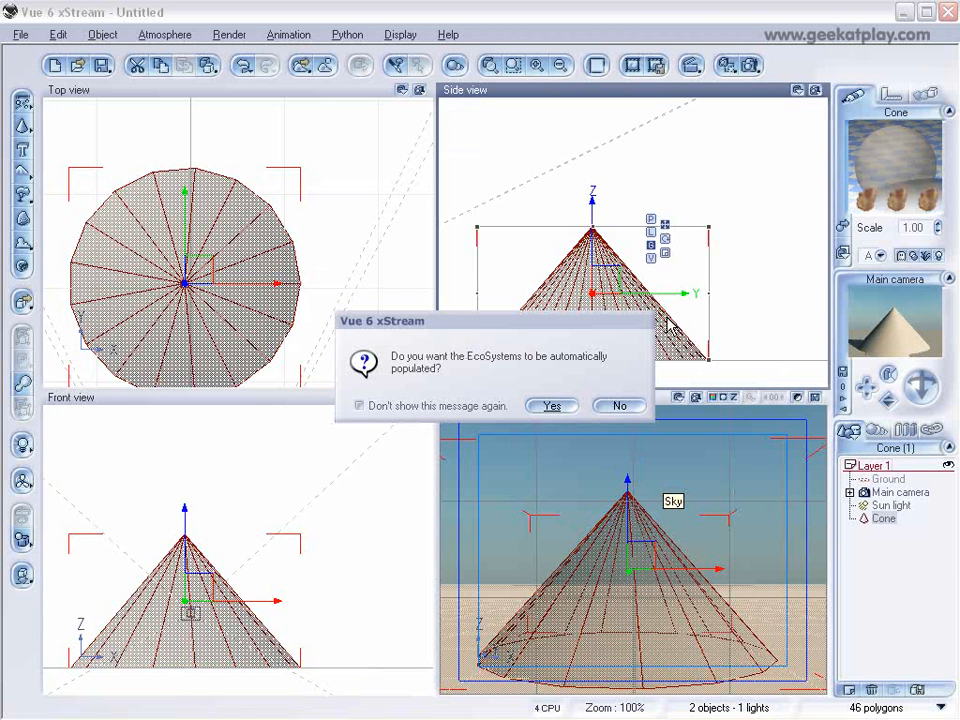
pyautogui.click(555, 406)
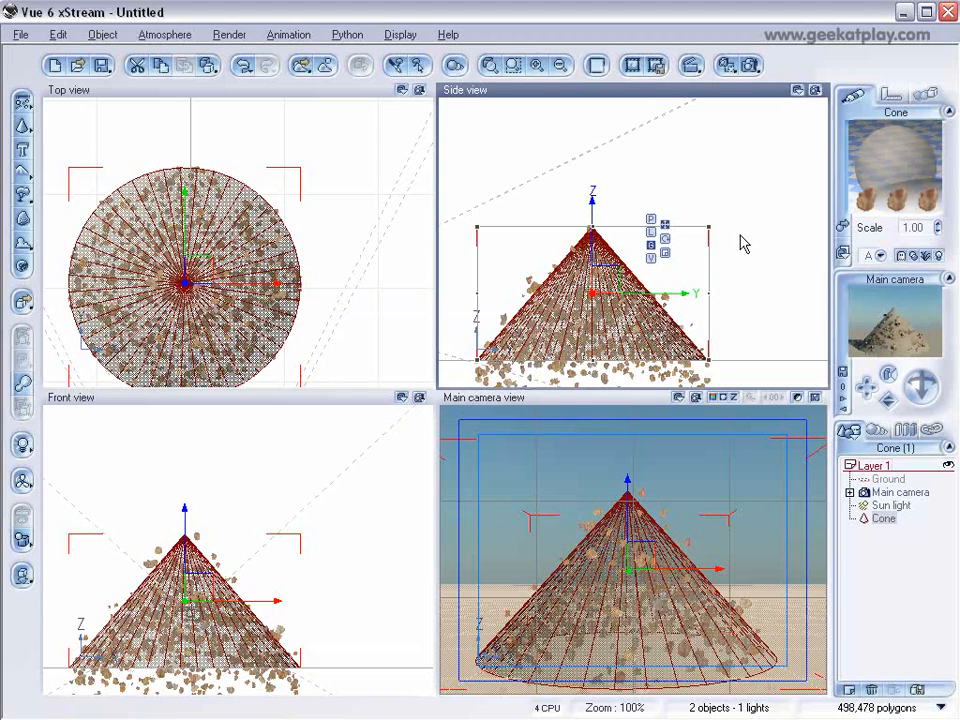
# - Edit the echosystem material's offset-from-surface function, setting its Offset filter node to -25, and accept the function
pyautogui.moveTo(726, 272); pyautogui.dragTo(530, 297, button='right')
pyautogui.moveTo(773, 217); pyautogui.dragTo(772, 249, button='right')
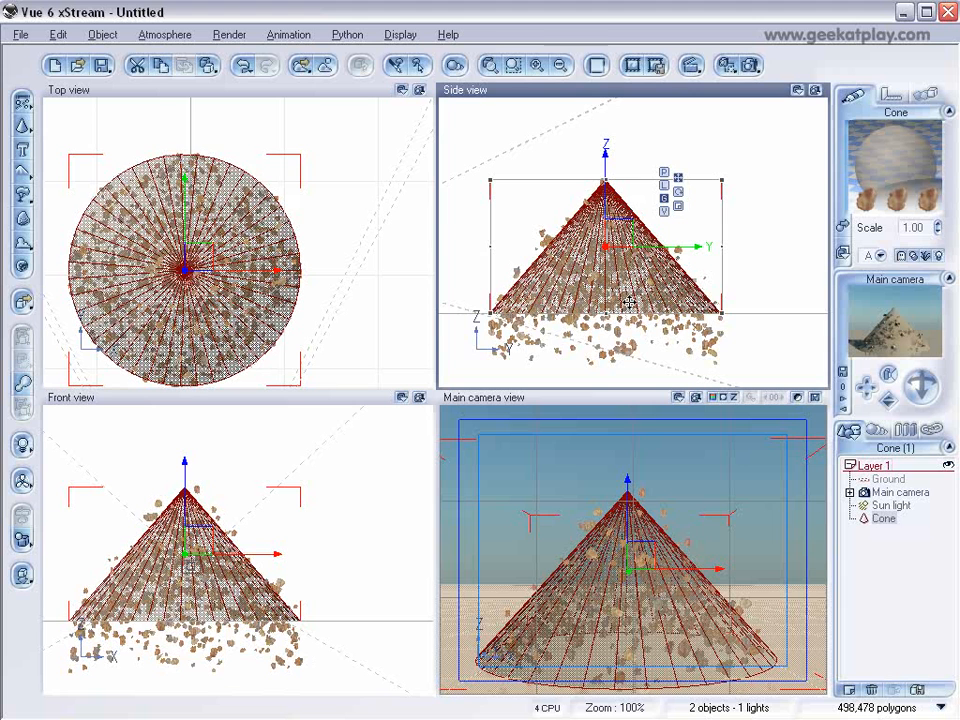
pyautogui.doubleClick(905, 175)
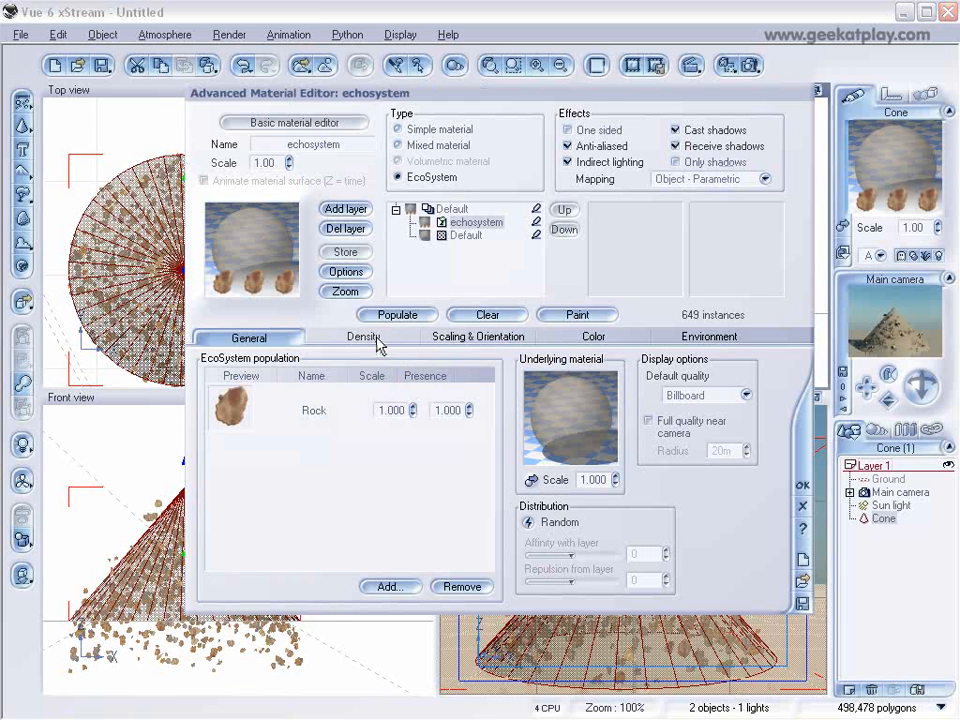
pyautogui.click(478, 336)
pyautogui.click(362, 337)
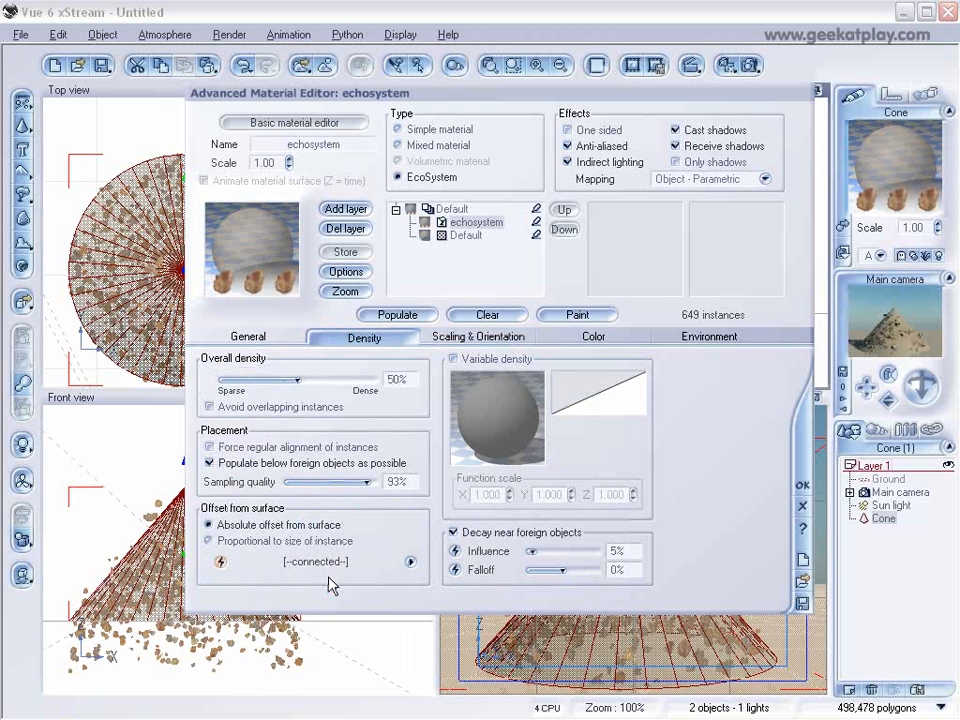
pyautogui.click(414, 560)
pyautogui.doubleClick(360, 561)
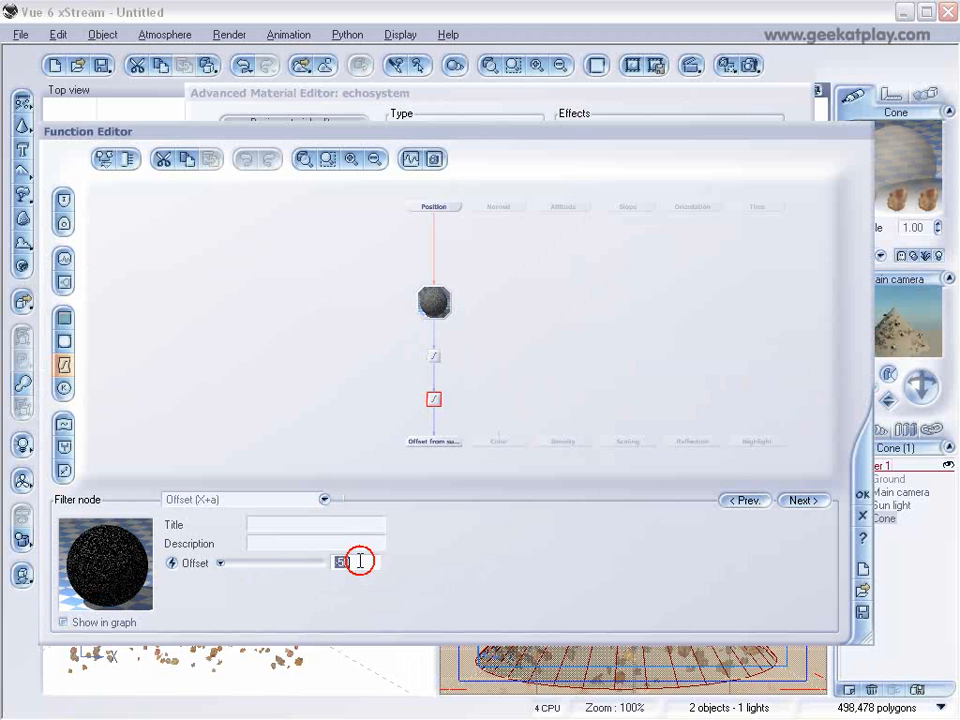
pyautogui.click(337, 566)
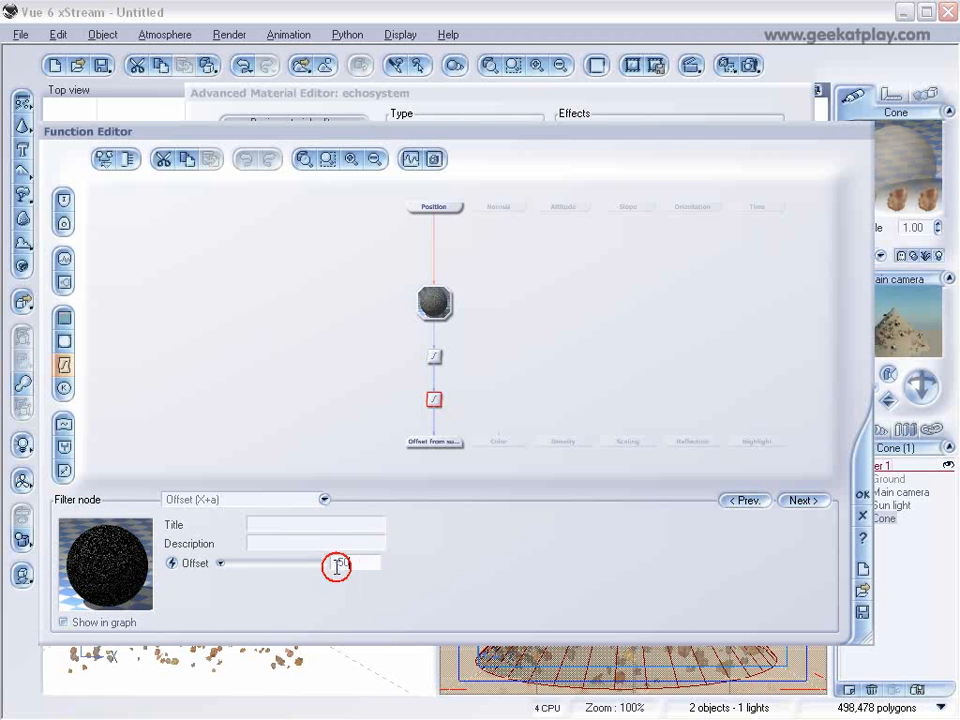
pyautogui.write('-25')
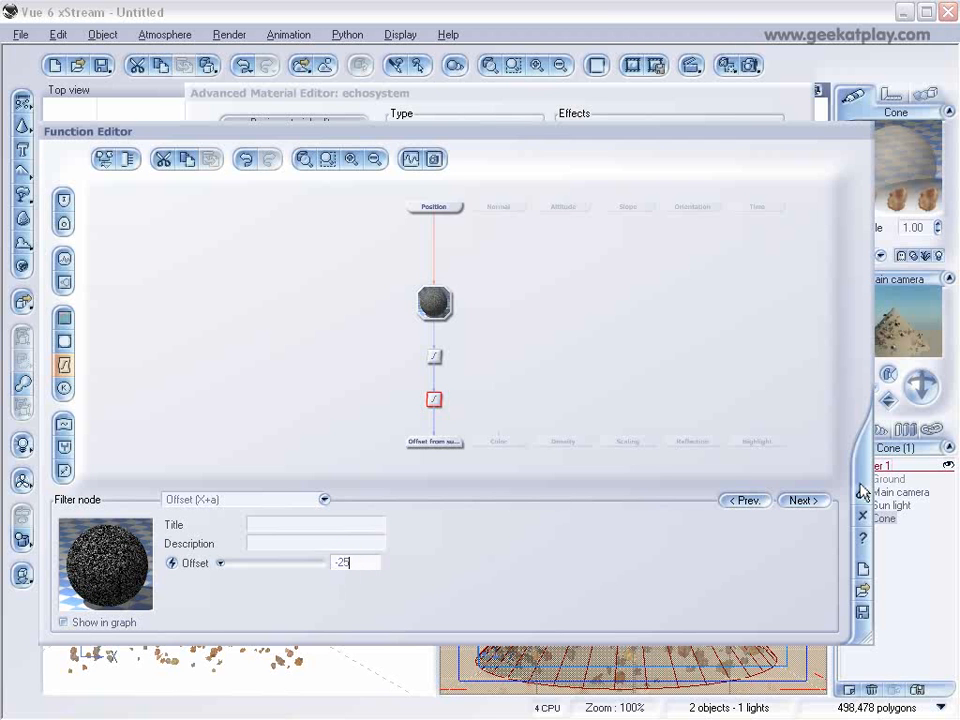
pyautogui.click(862, 492)
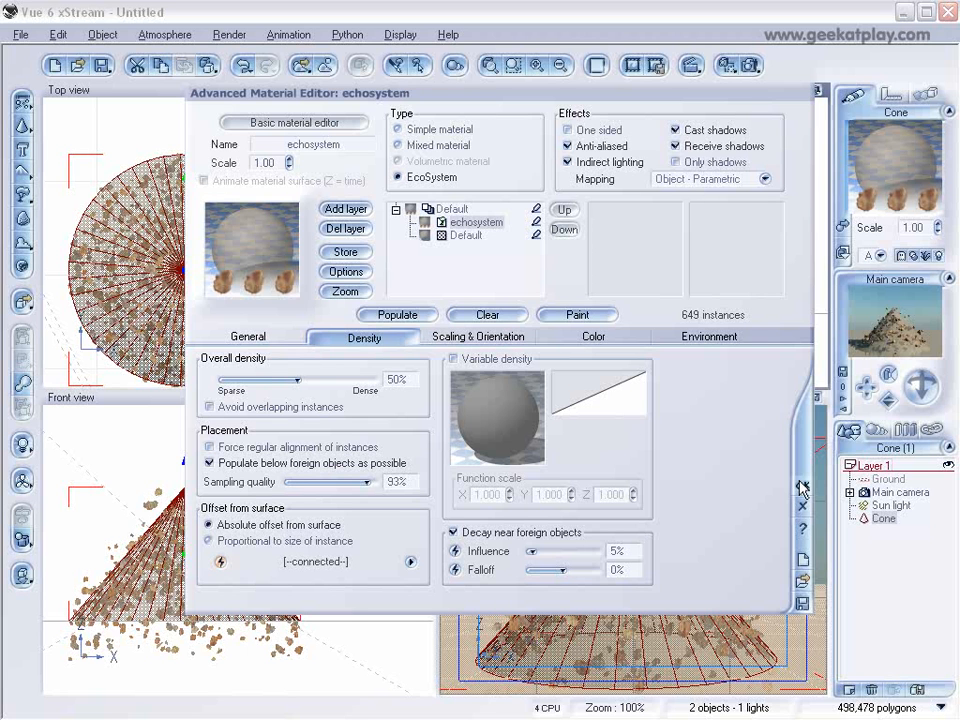
# - Replace the Rock in the EcoSystem population with the Shell object from the Aquatic animals collection
pyautogui.click(248, 337)
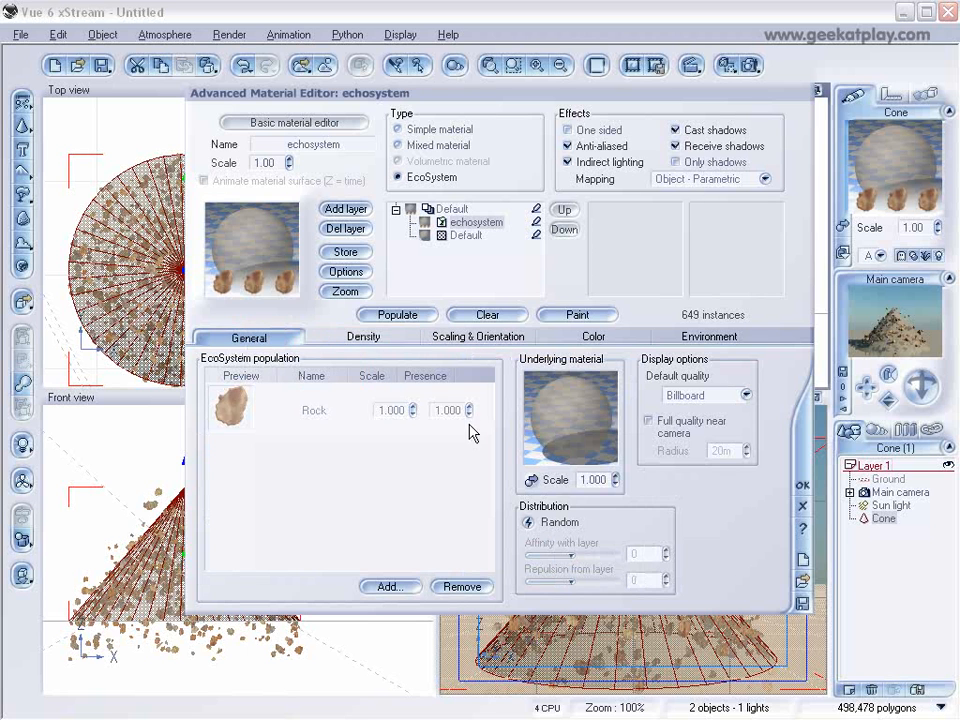
pyautogui.click(296, 418)
pyautogui.click(465, 587)
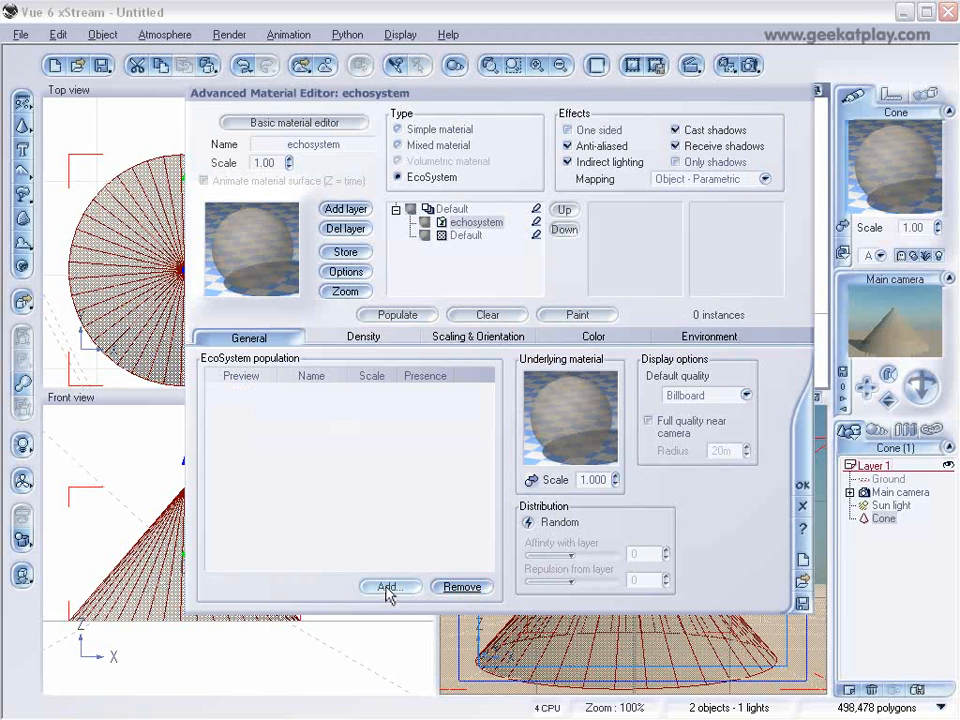
pyautogui.click(387, 588)
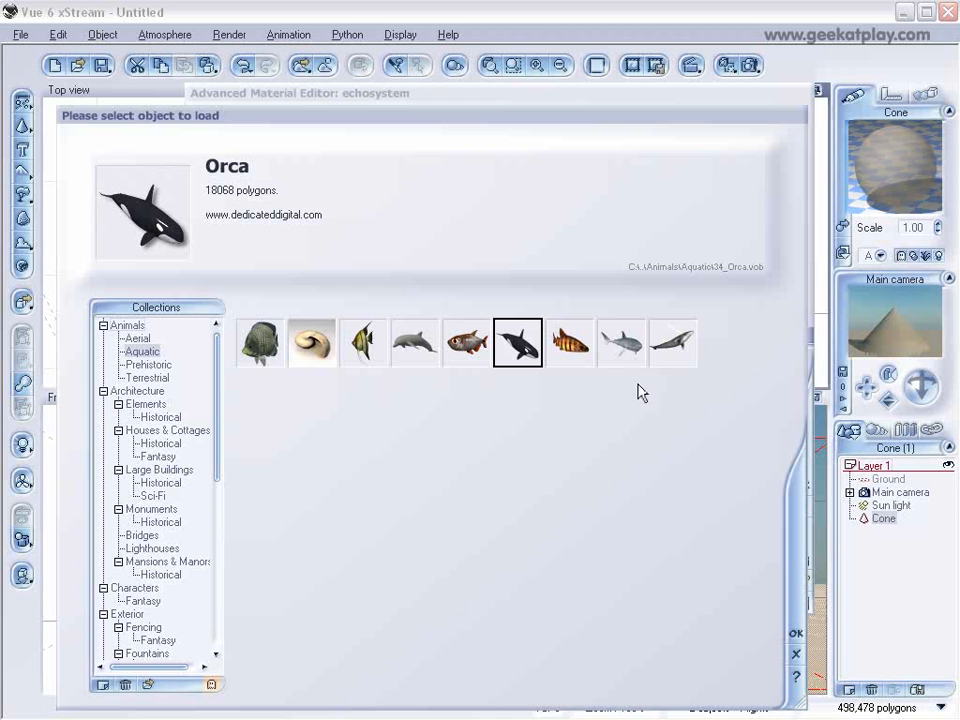
pyautogui.click(315, 345)
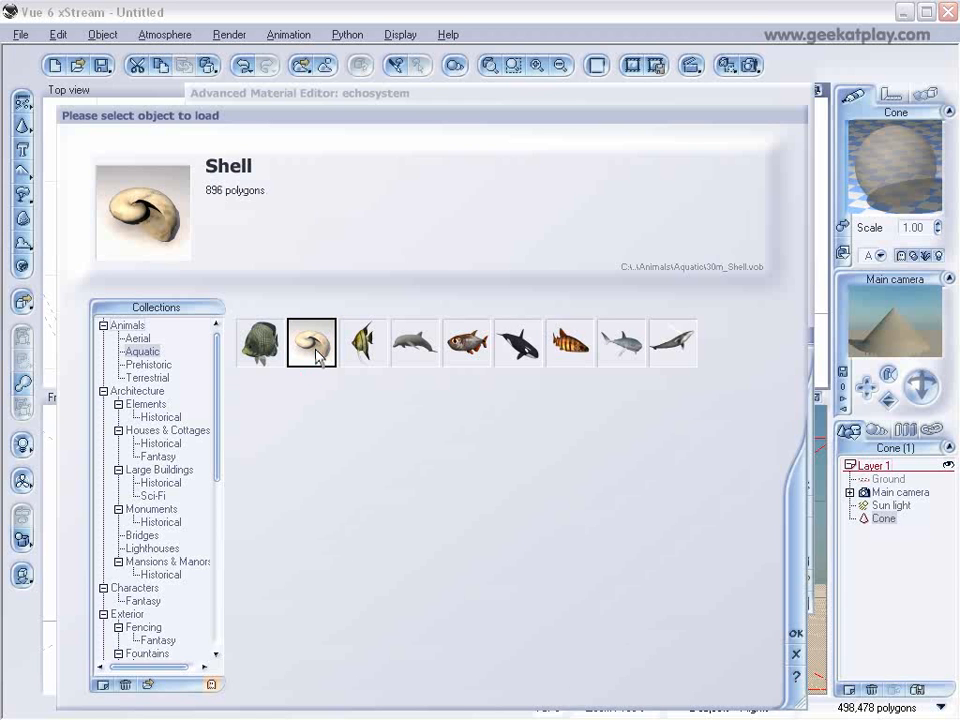
pyautogui.click(796, 635)
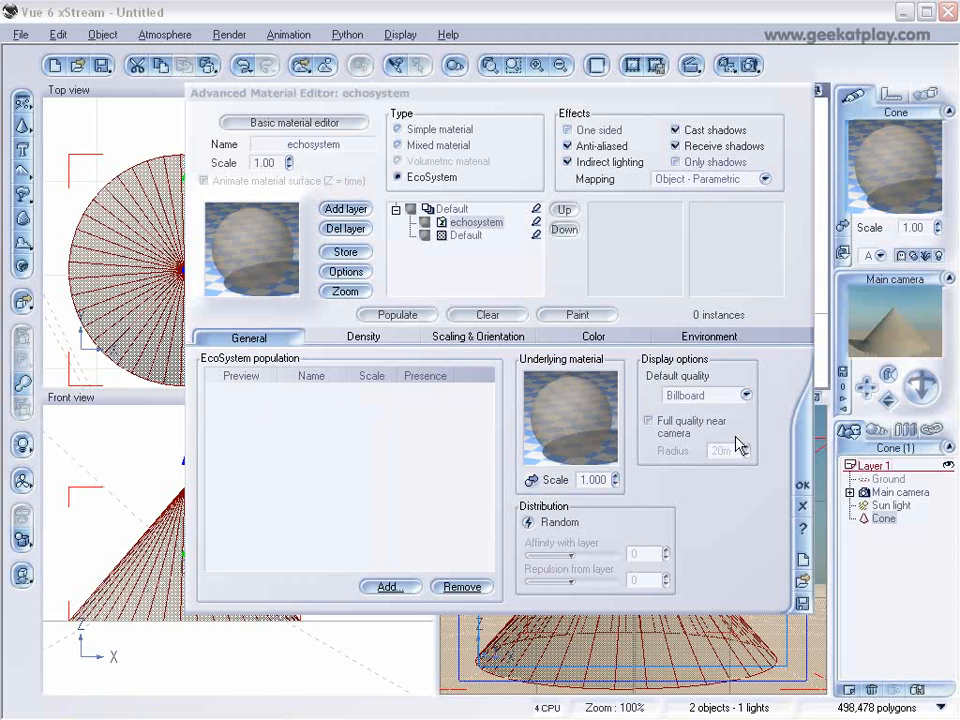
pyautogui.click(313, 411)
# - Try populating the cone with shells, raise the overall scaling to 1.299 and populate again
pyautogui.click(397, 314)
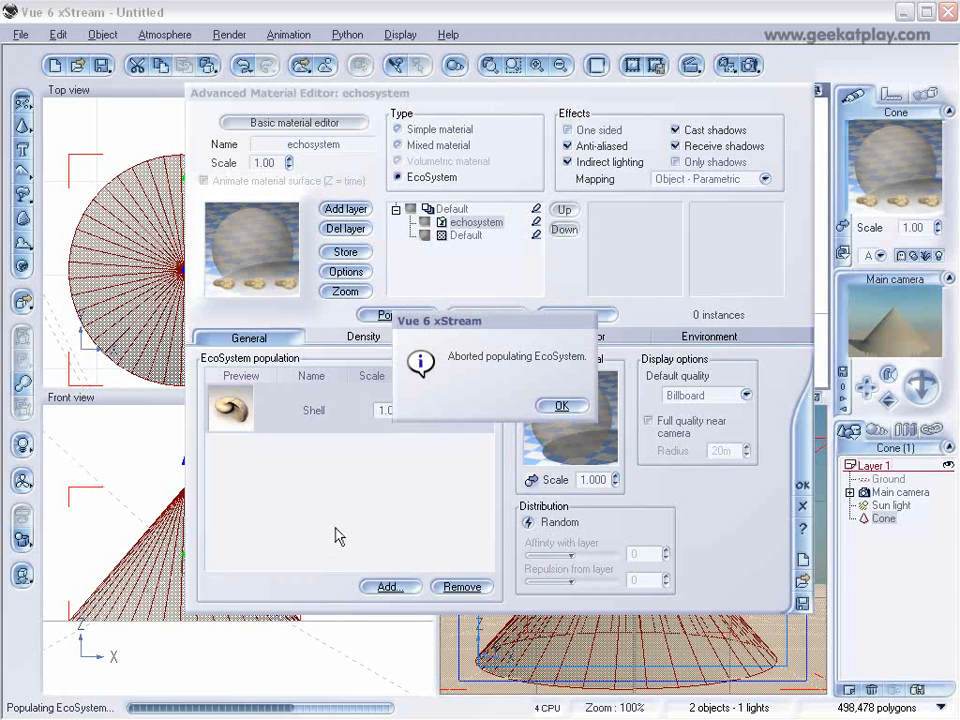
pyautogui.click(563, 404)
pyautogui.click(487, 334)
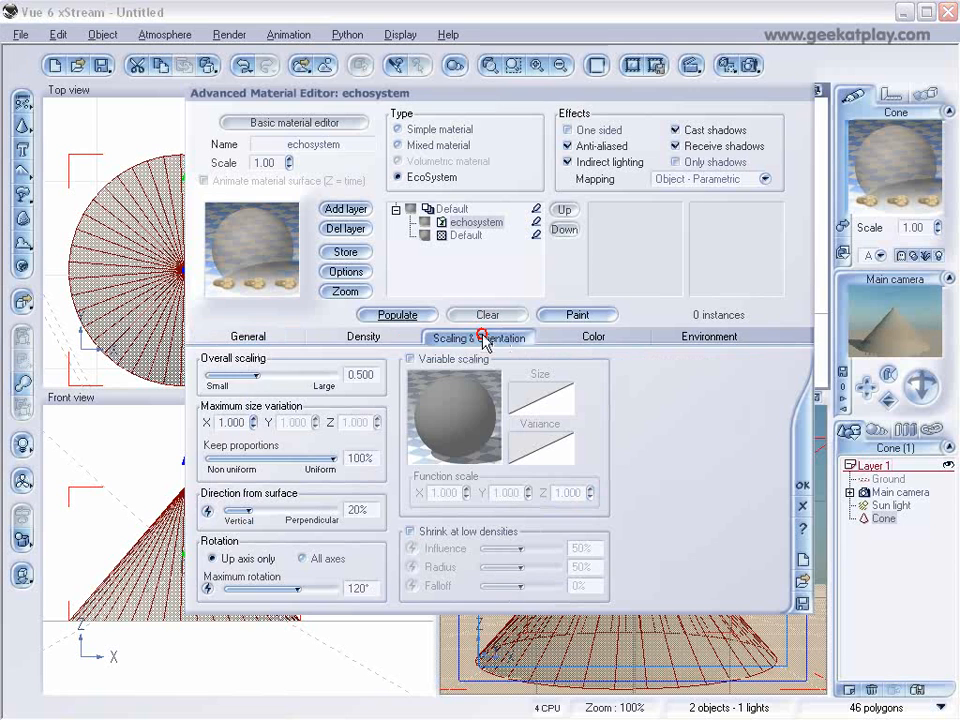
pyautogui.moveTo(250, 376); pyautogui.dragTo(284, 376)
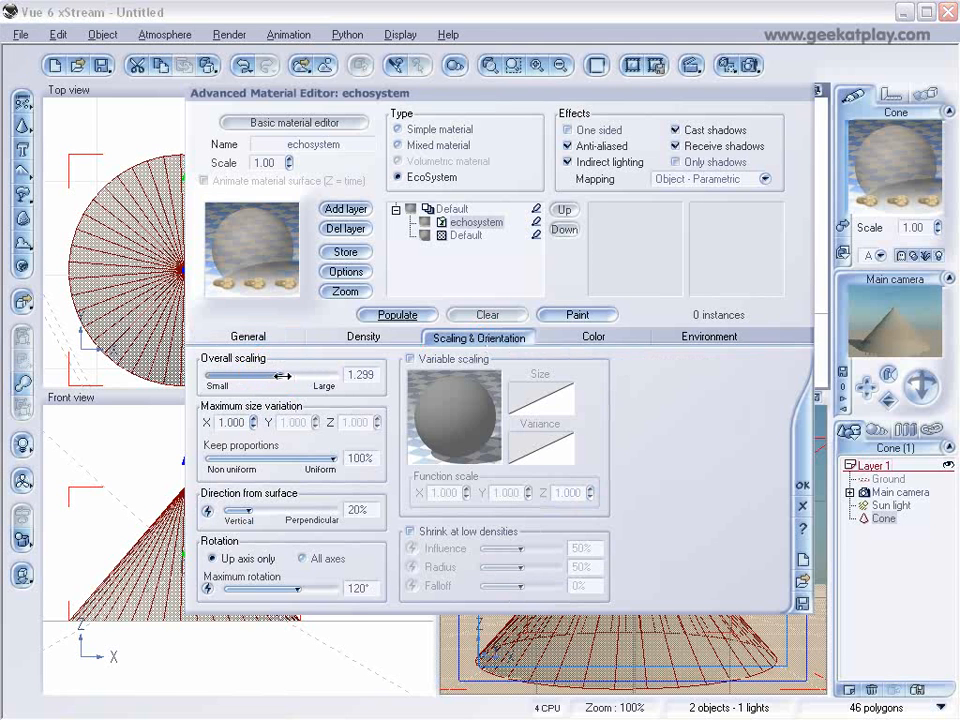
pyautogui.click(403, 315)
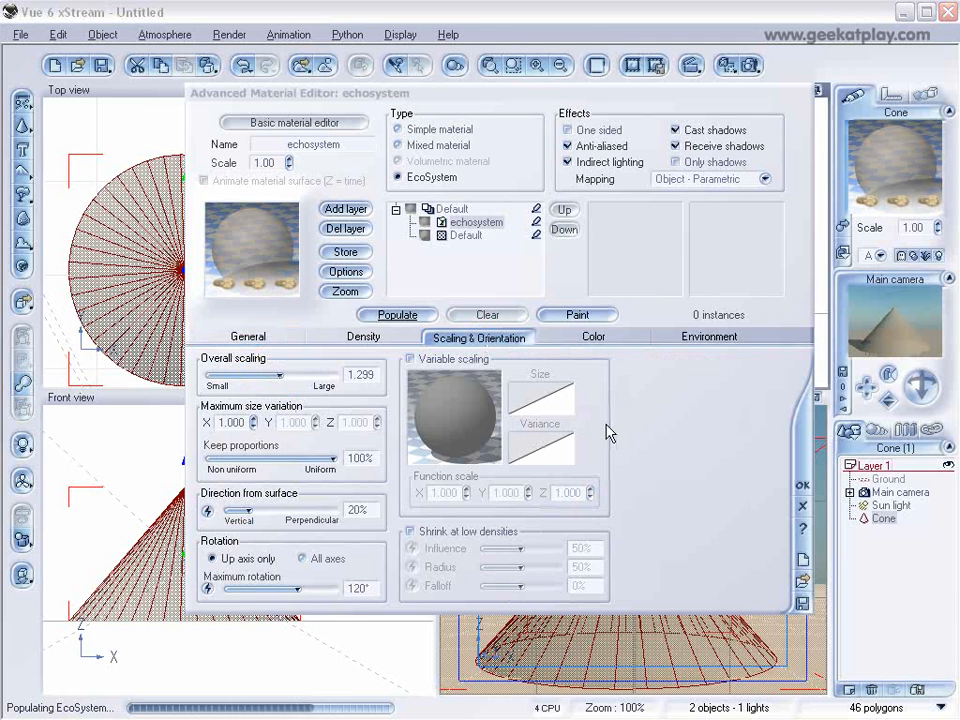
pyautogui.click(741, 363)
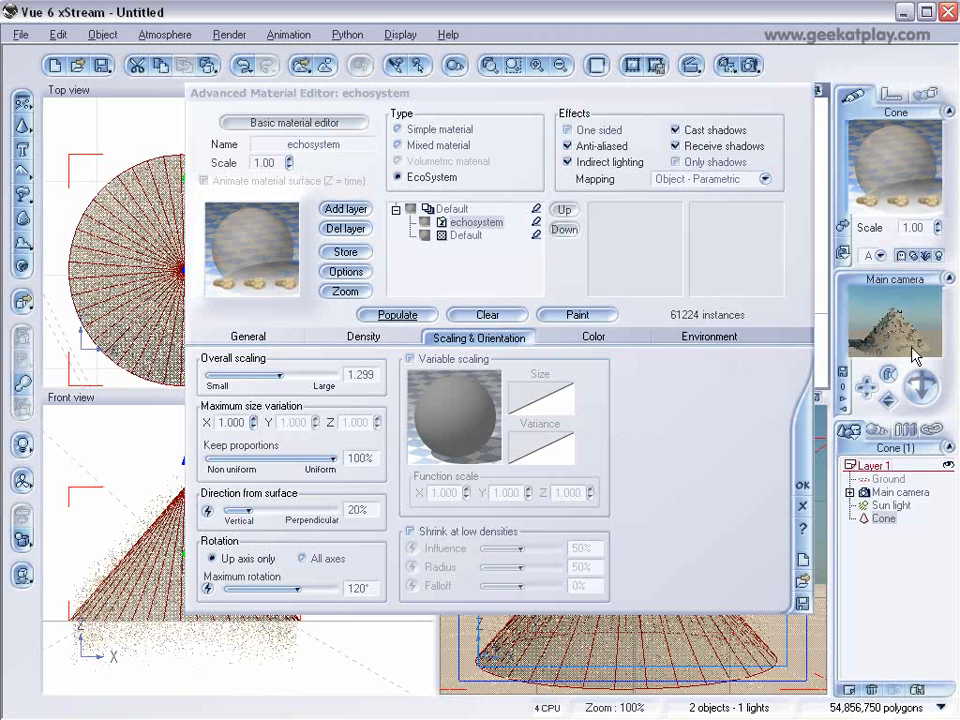
# - Raise the EcoSystem's overall density to 96% and repopulate the cone
pyautogui.moveTo(280, 374); pyautogui.dragTo(367, 373)
pyautogui.click(363, 341)
pyautogui.click(396, 315)
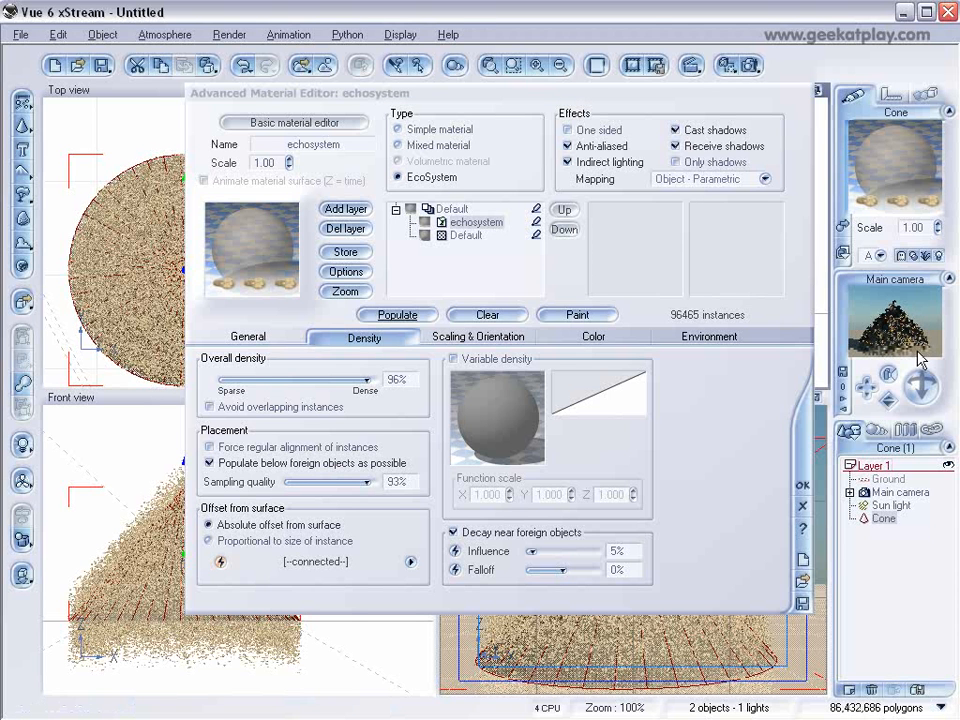
# - Increase the EcoSystem's overall scaling to 8.120 and repopulate the cone with larger shells
pyautogui.click(470, 338)
pyautogui.moveTo(302, 375); pyautogui.dragTo(323, 375)
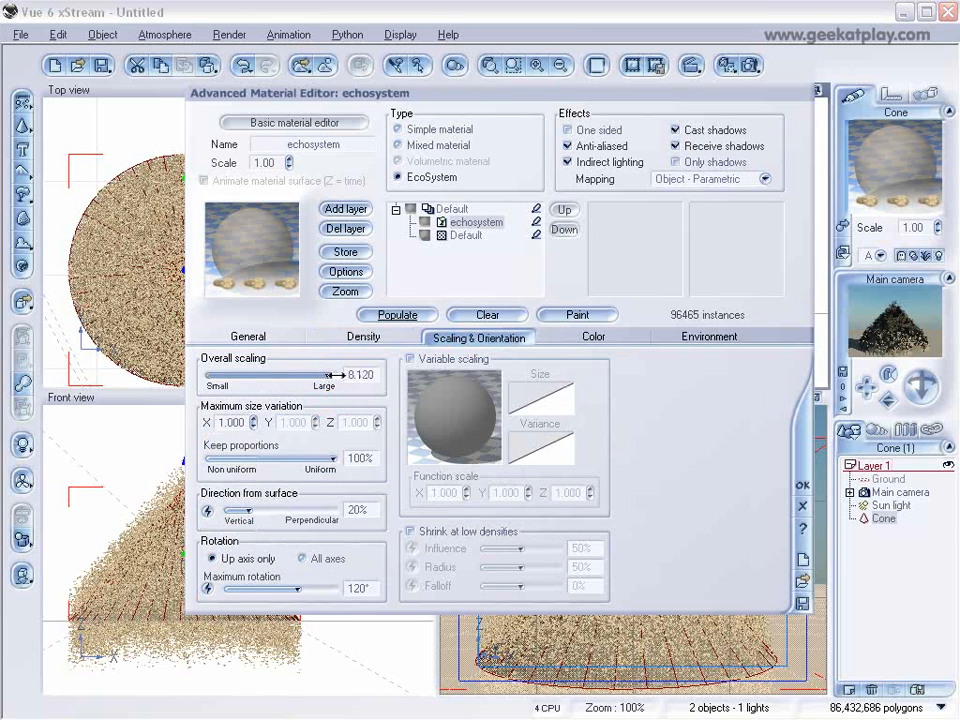
pyautogui.click(433, 315)
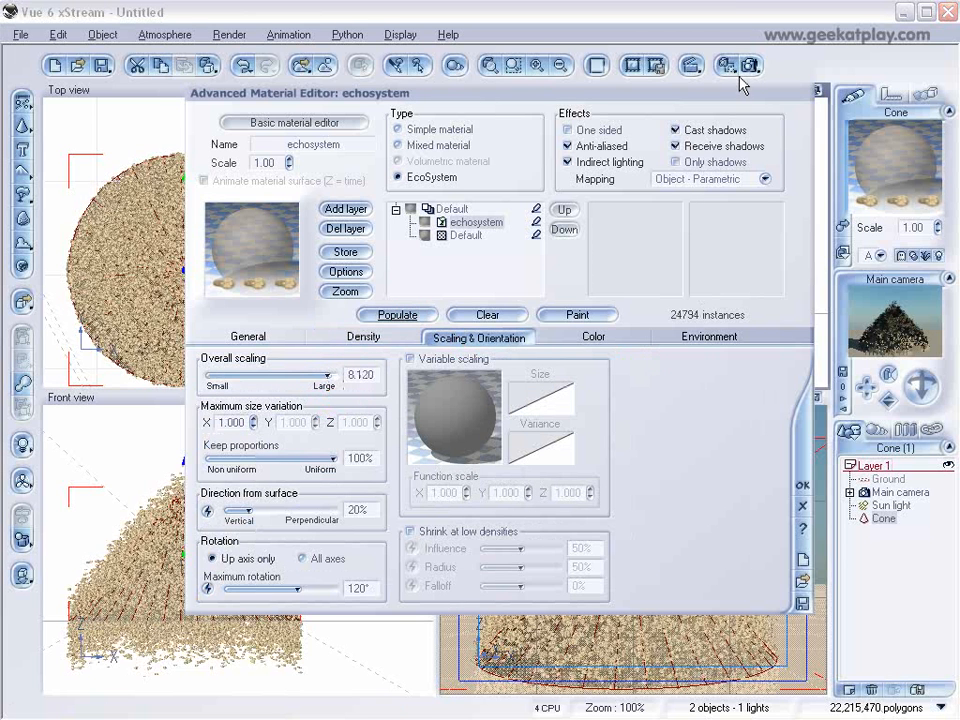
# - Render the shell-covered cone to check shell size and coverage, stop the render and dismiss it
pyautogui.click(741, 72)
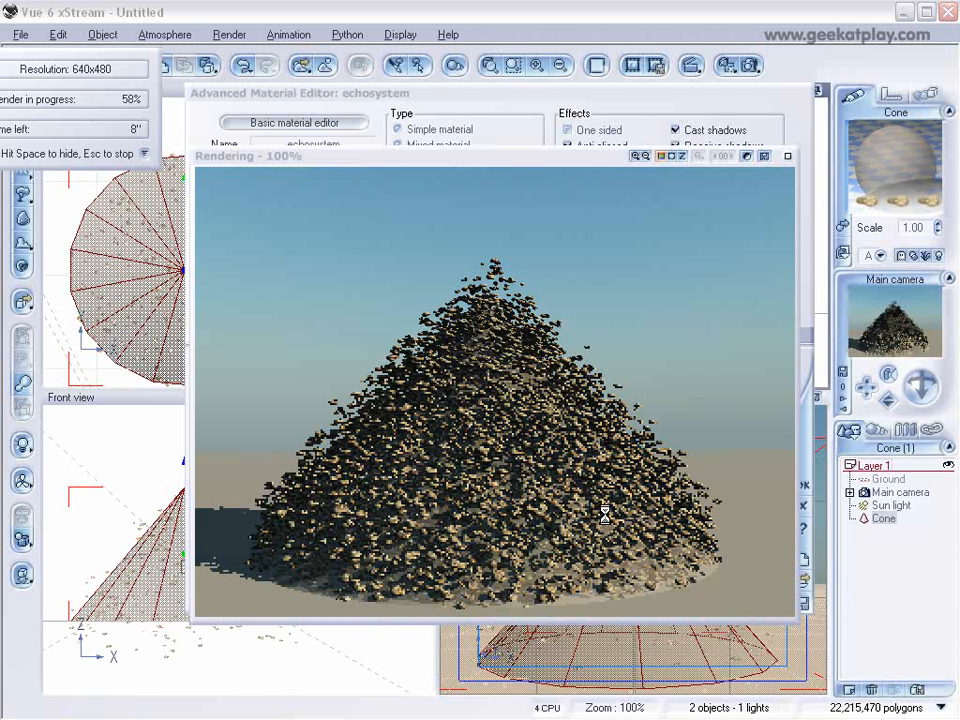
pyautogui.press('Escape')
pyautogui.press('space')
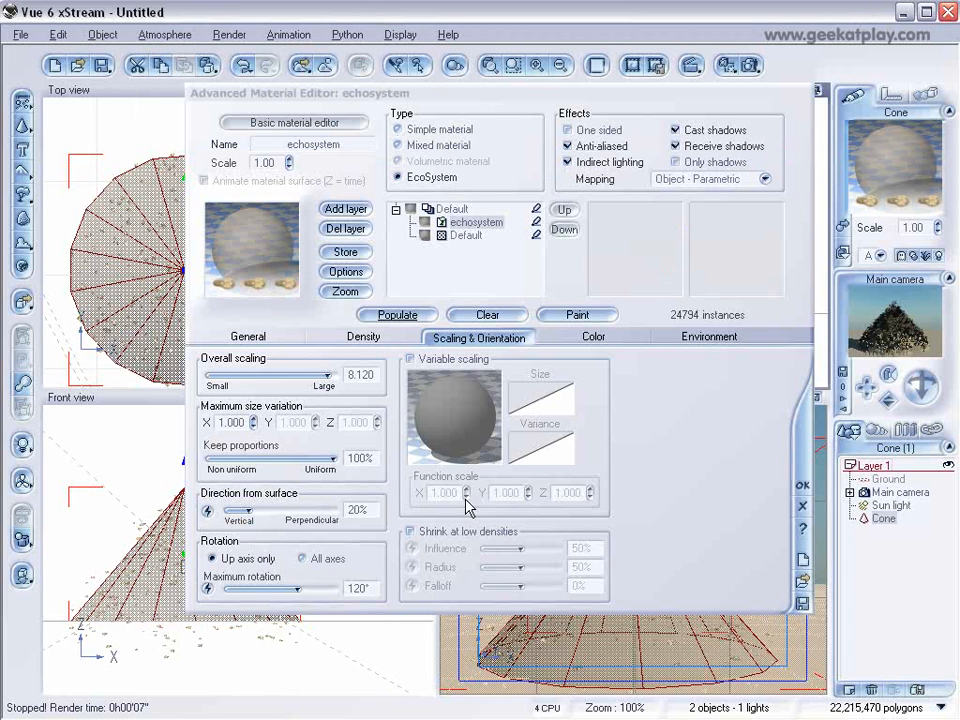
# - Let the shells rotate on all axes with a maximum rotation of 180° and set direction from surface to 100% perpendicular
pyautogui.click(301, 558)
pyautogui.moveTo(298, 589); pyautogui.dragTo(340, 589)
pyautogui.moveTo(248, 507); pyautogui.dragTo(333, 510)
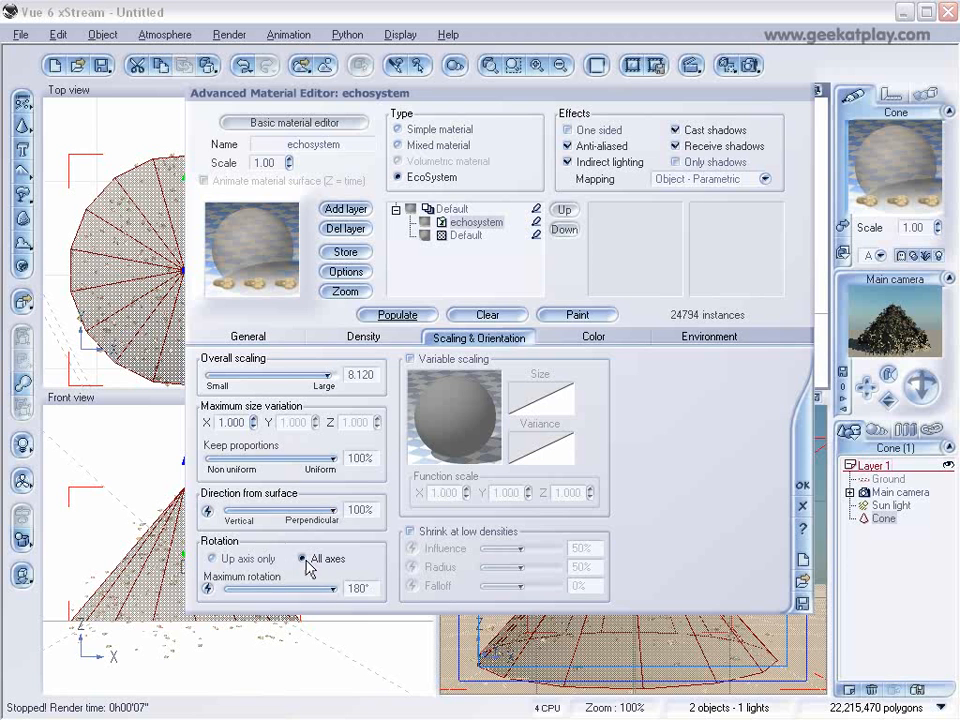
pyautogui.click(367, 337)
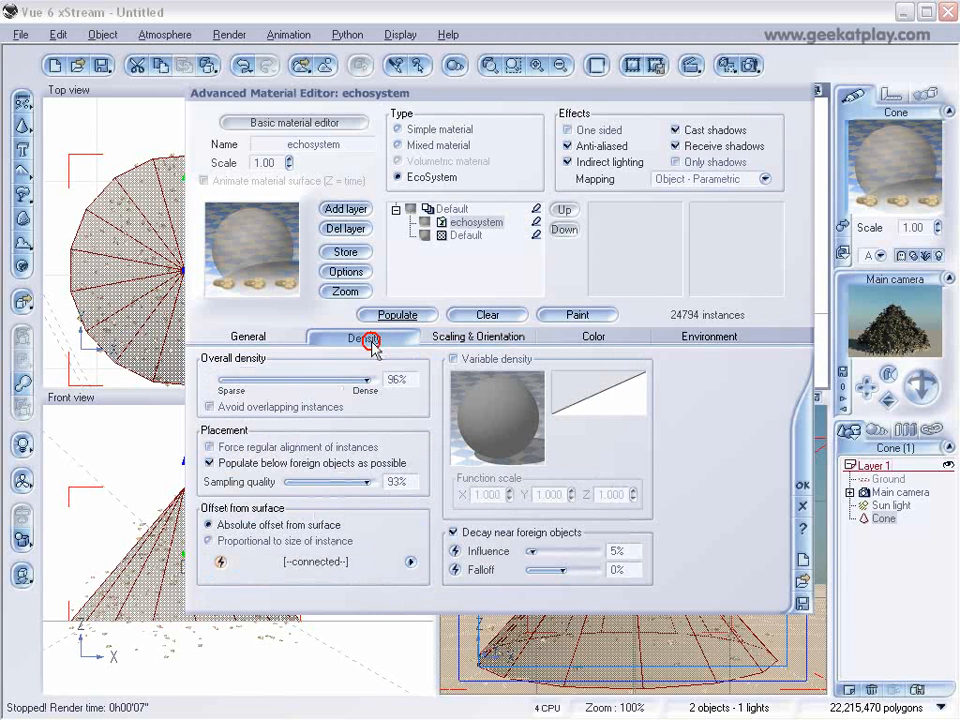
pyautogui.click(440, 337)
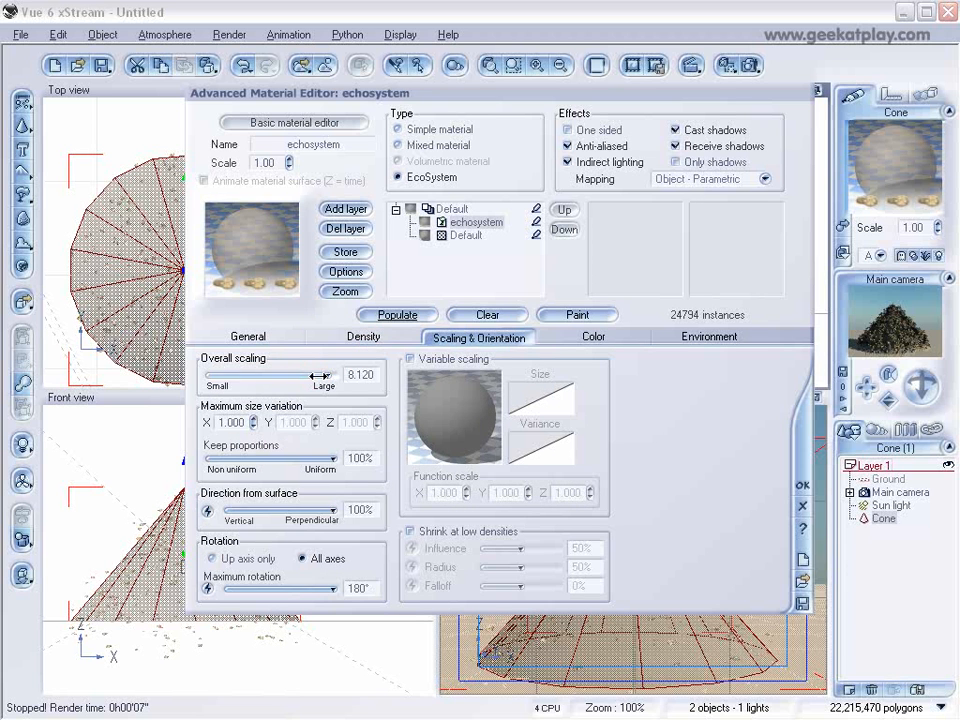
# - Set the Shell's scale to 1.300 and make the underlying material fully transparent with a global transparency of 100%
pyautogui.click(252, 337)
pyautogui.click(407, 408)
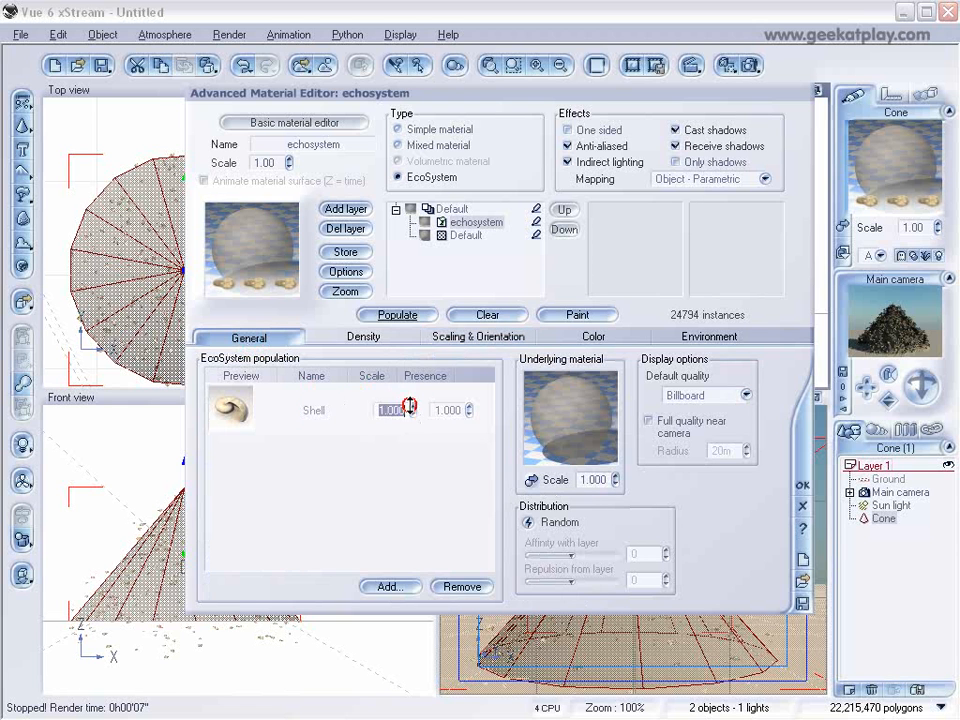
pyautogui.doubleClick(567, 410)
pyautogui.moveTo(414, 310); pyautogui.dragTo(397, 200)
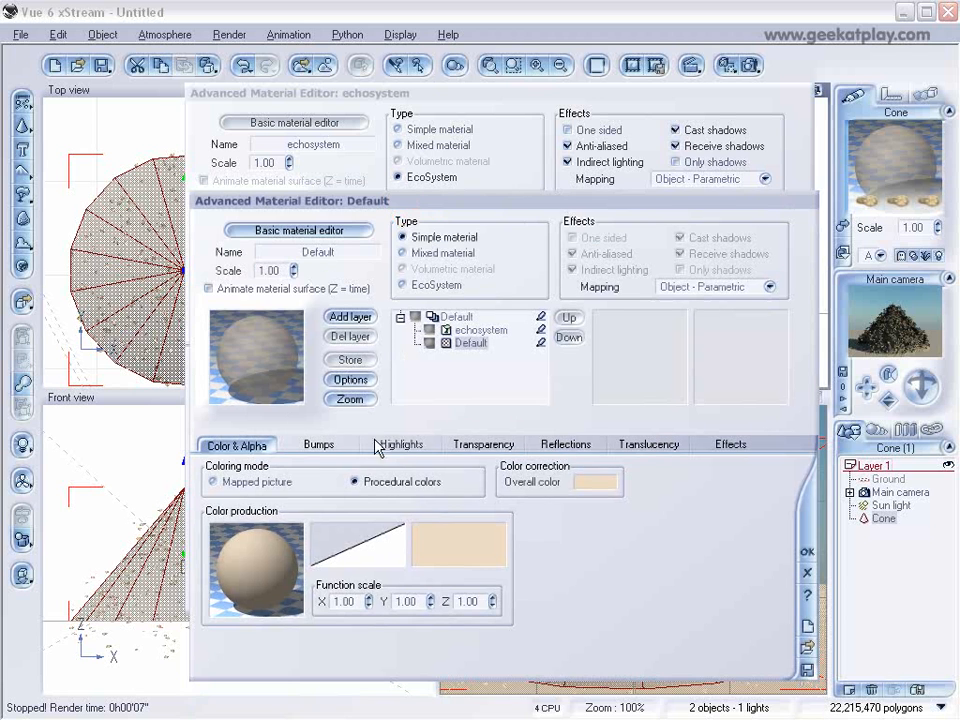
pyautogui.click(487, 444)
pyautogui.moveTo(272, 482); pyautogui.dragTo(305, 482)
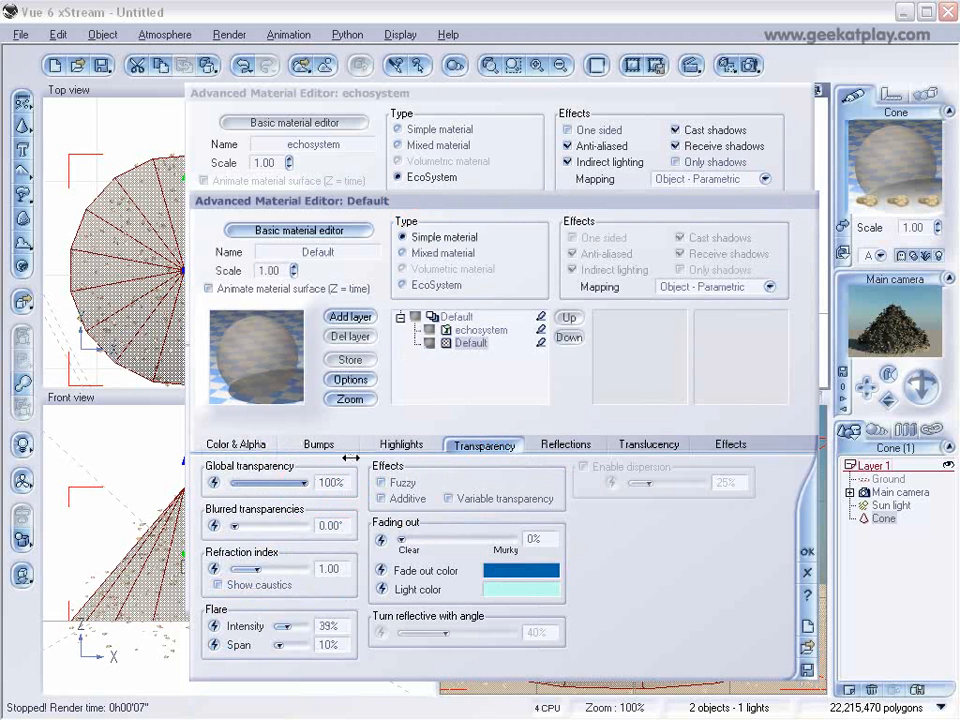
pyautogui.press('Return')
# - Repopulate the cone with the adjusted shells, render the scene and close the render display
pyautogui.click(398, 315)
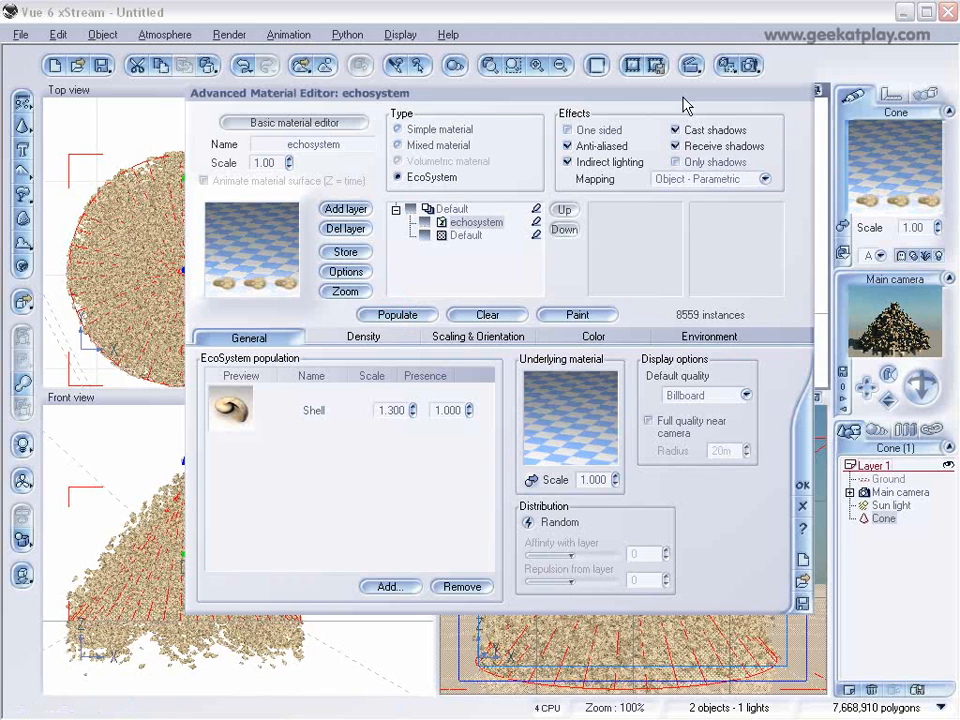
pyautogui.click(738, 72)
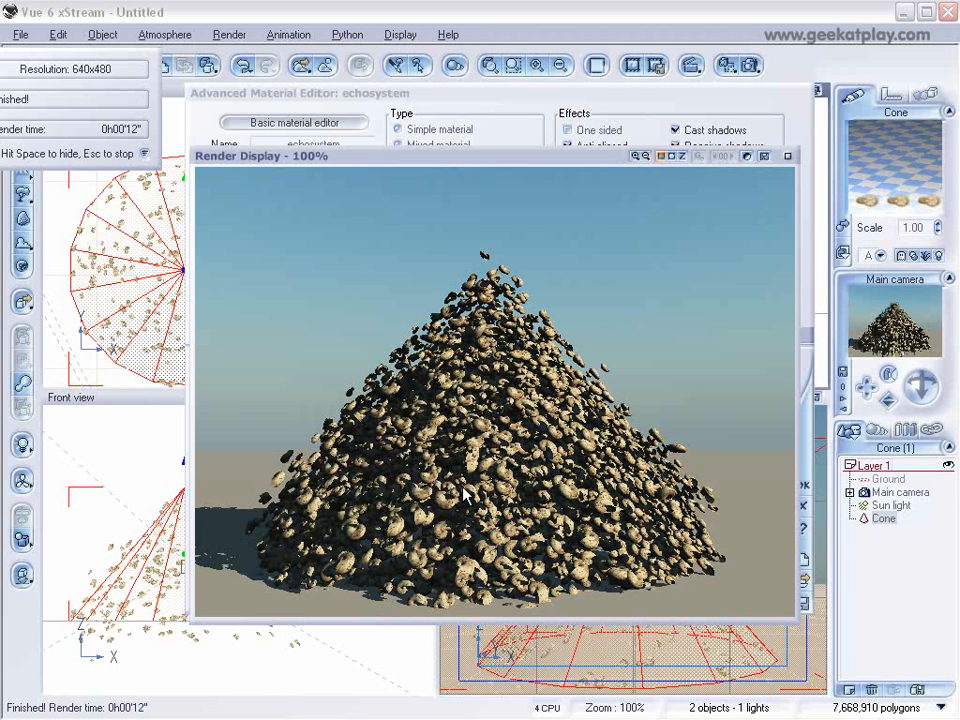
pyautogui.click(785, 157)
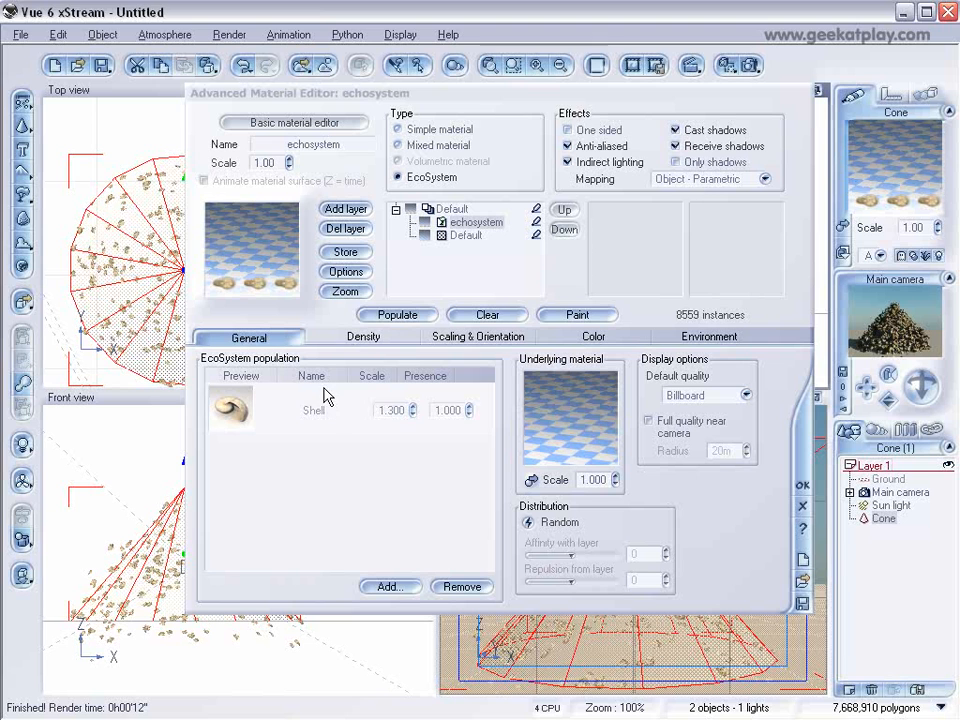
# - Set the Shell's scale to 2.800 in the EcoSystem population
pyautogui.click(411, 412)
pyautogui.click(413, 405)
pyautogui.click(412, 405)
pyautogui.click(412, 405)
pyautogui.click(413, 405)
pyautogui.click(413, 405)
pyautogui.click(413, 405)
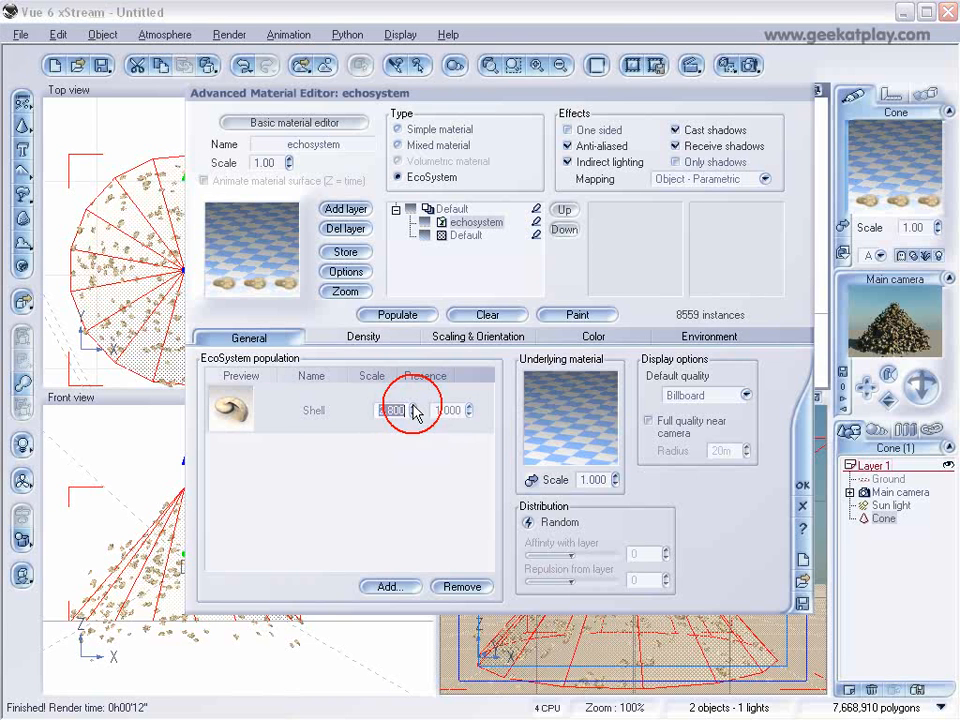
# - Repopulate the cone with the enlarged shells, render the scene to check the pile and close the render display
pyautogui.click(410, 316)
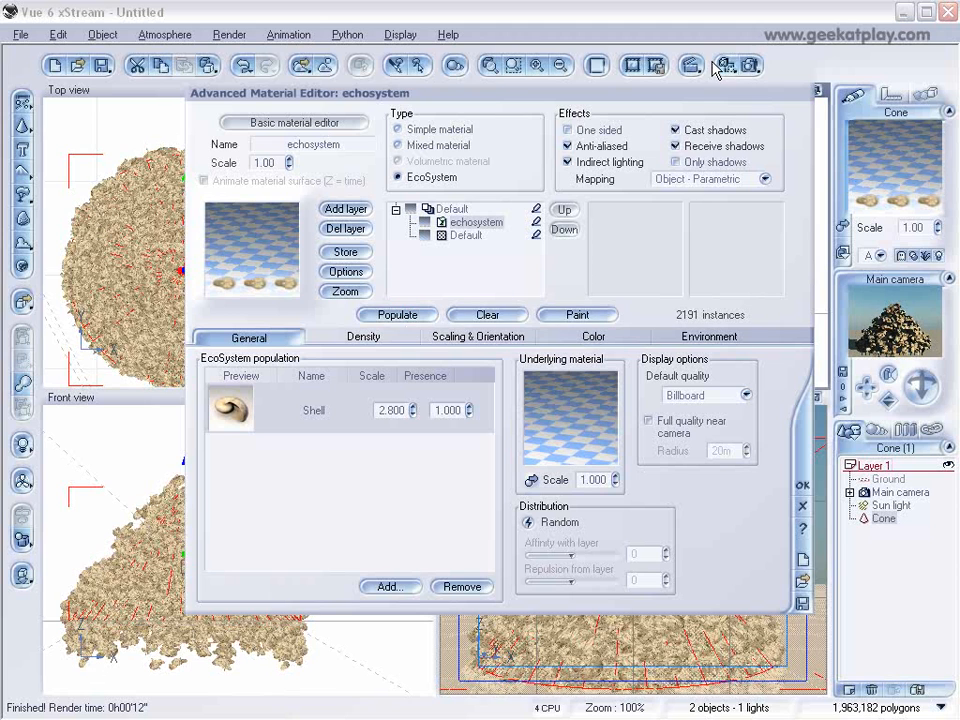
pyautogui.click(722, 65)
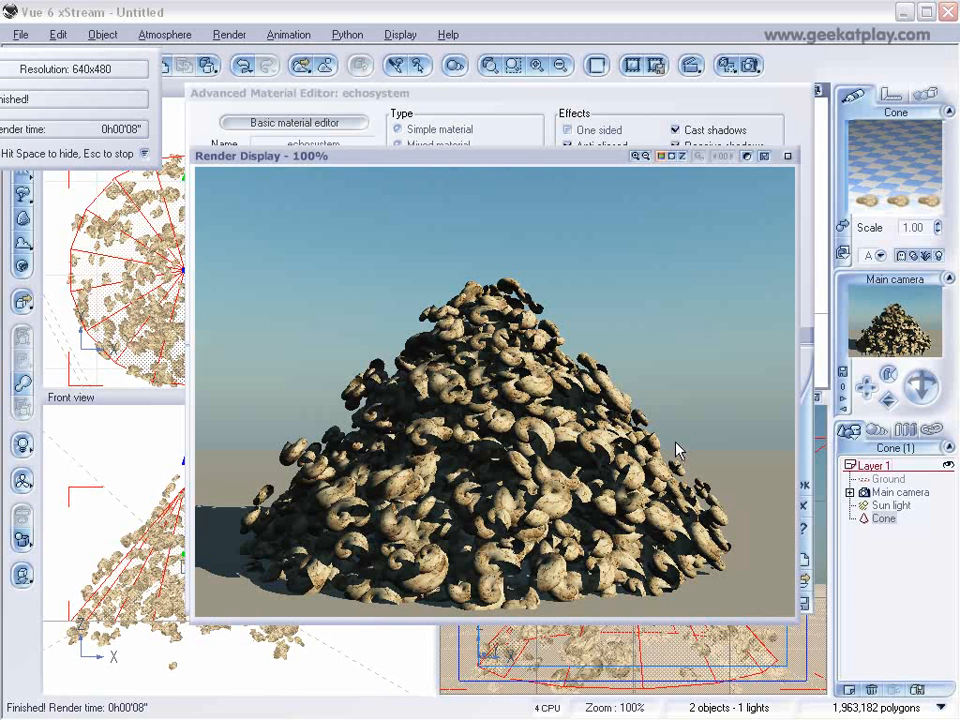
pyautogui.click(788, 157)
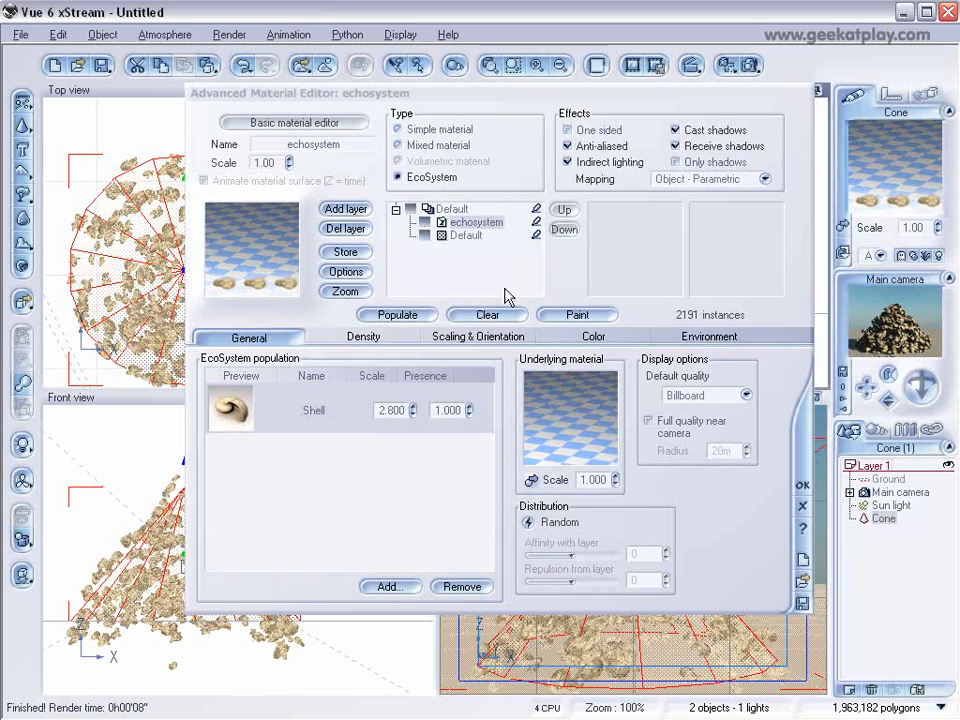
# - Clear the shell population, accept the material and delete the cone
pyautogui.click(490, 315)
pyautogui.click(802, 487)
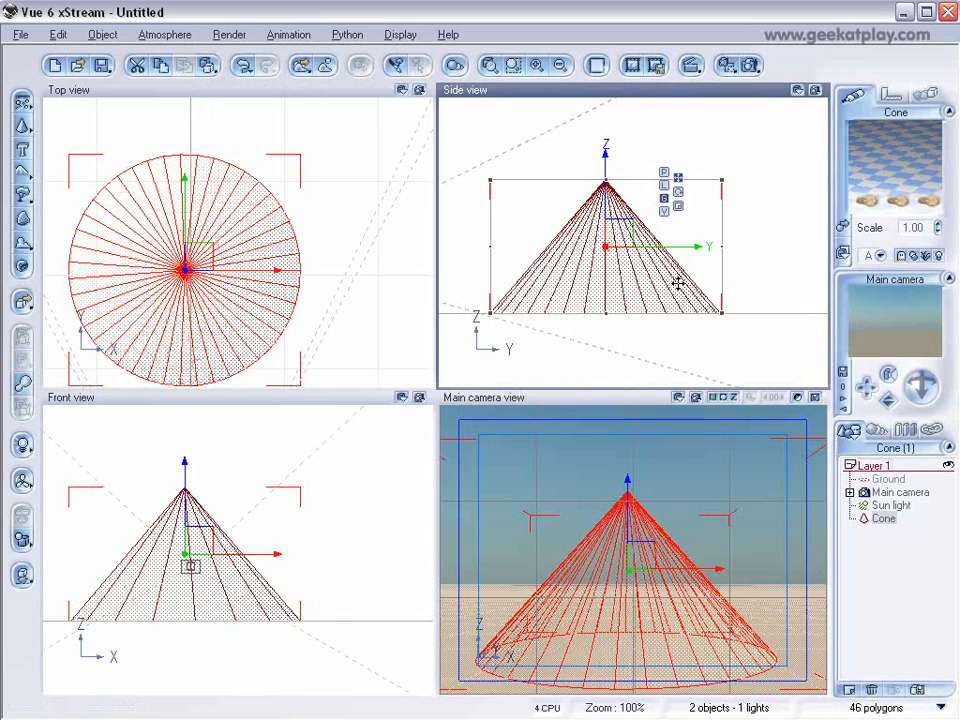
pyautogui.press('Delete')
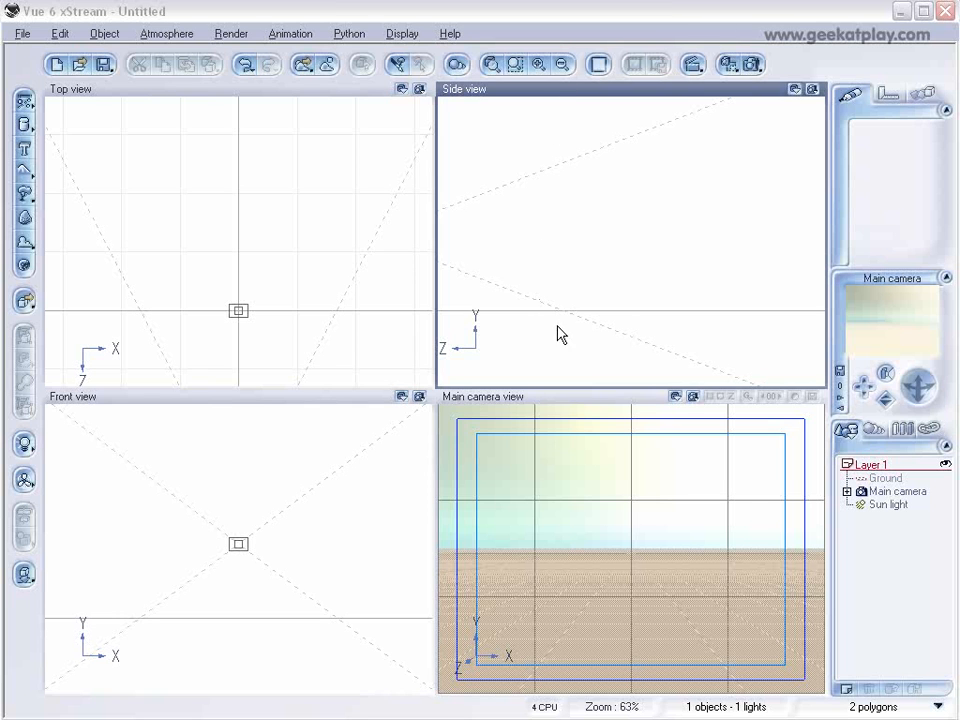
# - Add a cylinder enlarged into a tall column standing on the ground, and change its material type to EcoSystem
pyautogui.click(25, 124)
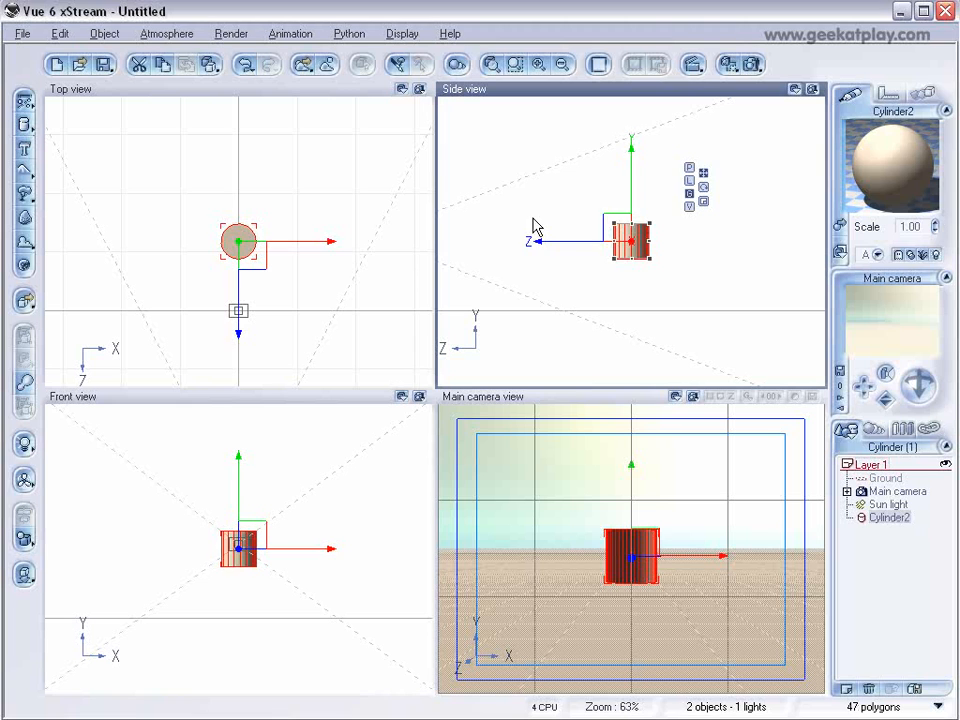
pyautogui.moveTo(652, 234)
pyautogui.mouseDown()
pyautogui.moveTo(666, 152)
pyautogui.moveTo(705, 122)
pyautogui.moveTo(672, 145)
pyautogui.moveTo(649, 146)
pyautogui.moveTo(656, 223)
pyautogui.moveTo(662, 201)
pyautogui.moveTo(666, 220)
pyautogui.mouseUp()
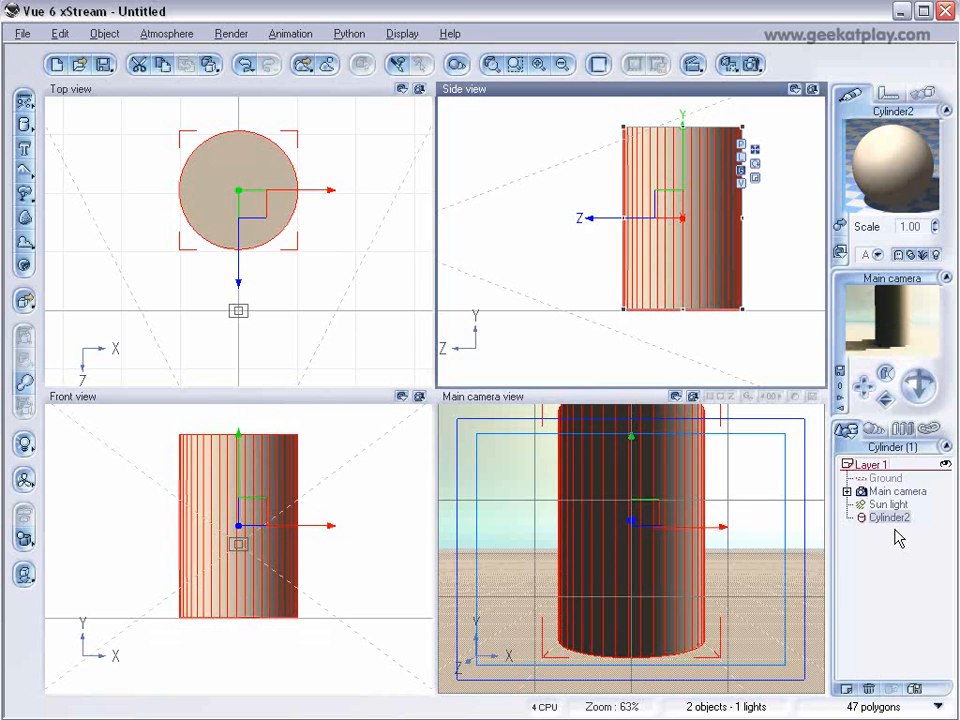
pyautogui.doubleClick(884, 178)
pyautogui.moveTo(493, 88); pyautogui.dragTo(461, 184)
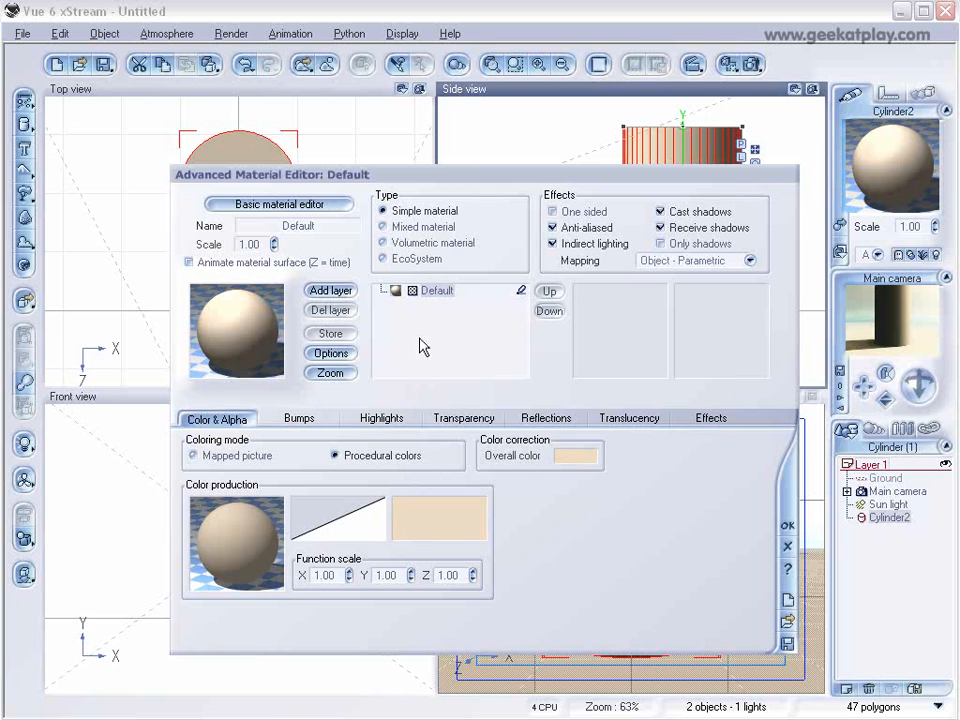
pyautogui.click(411, 259)
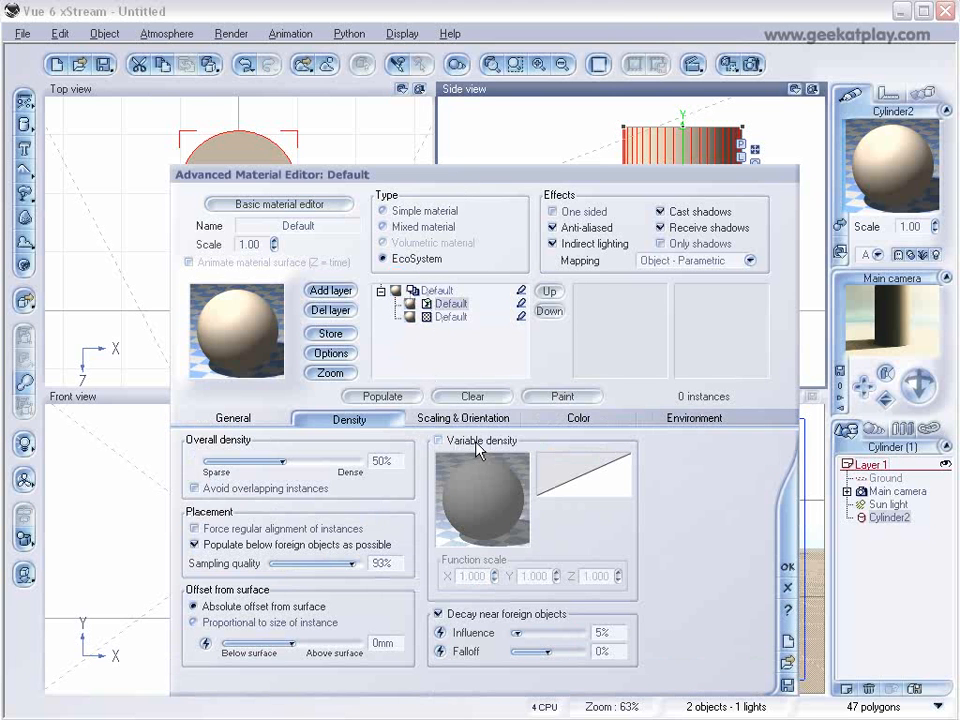
# - Enable variable density for the cylinder's EcoSystem and examine the Density output in its function graph, then accept it
pyautogui.click(437, 440)
pyautogui.rightClick(490, 497)
pyautogui.click(533, 505)
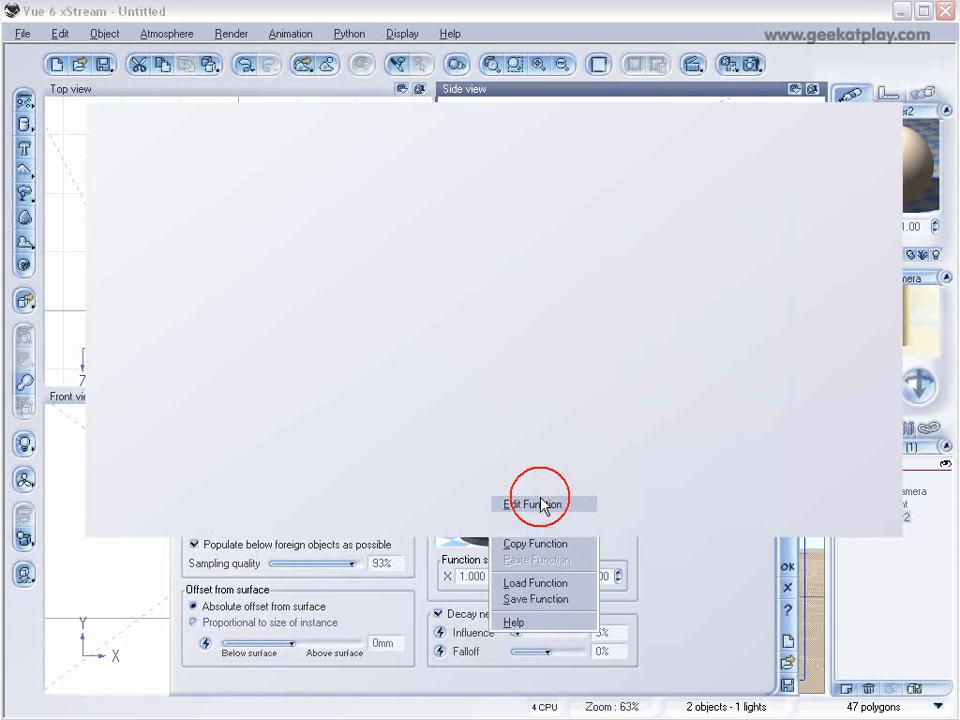
pyautogui.click(467, 438)
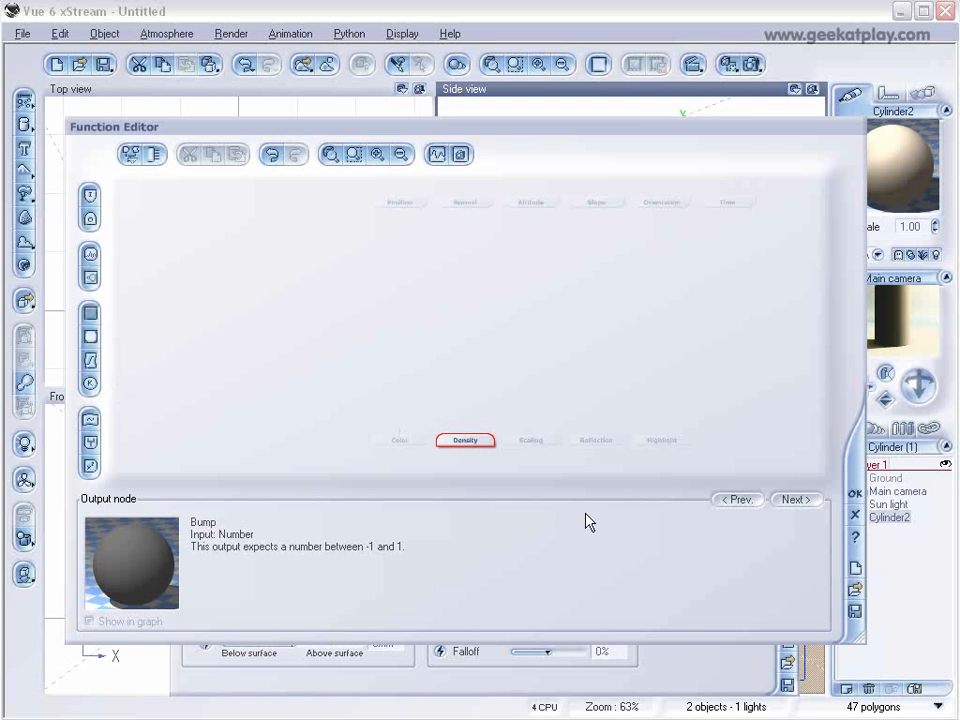
pyautogui.click(854, 494)
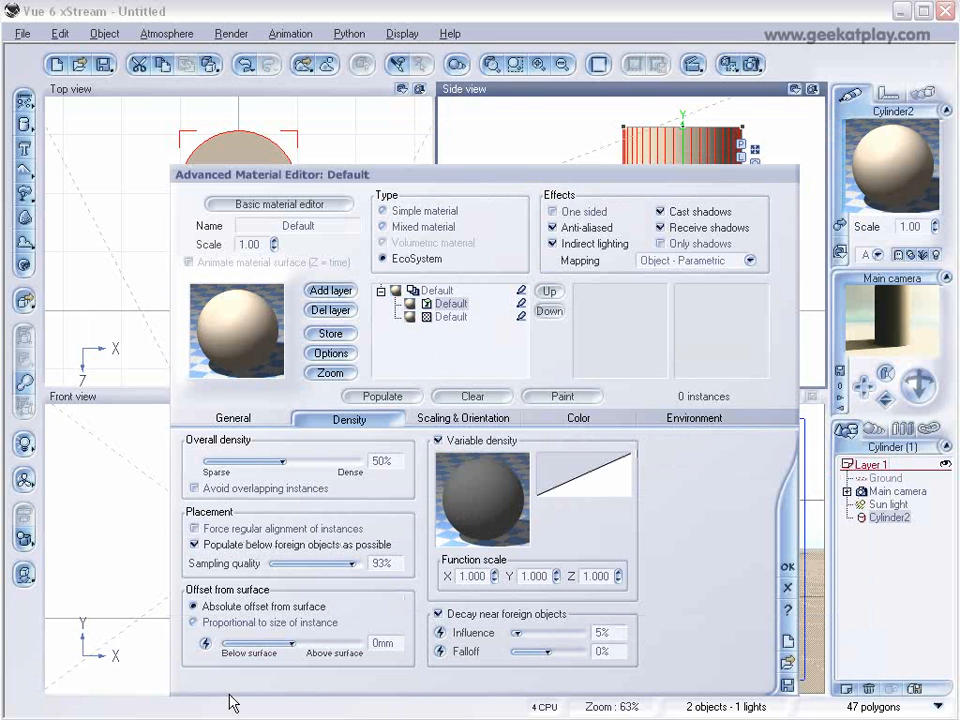
# - Edit the offset-from-surface function, replacing its constant node with two chained filter nodes above the output
pyautogui.click(207, 642)
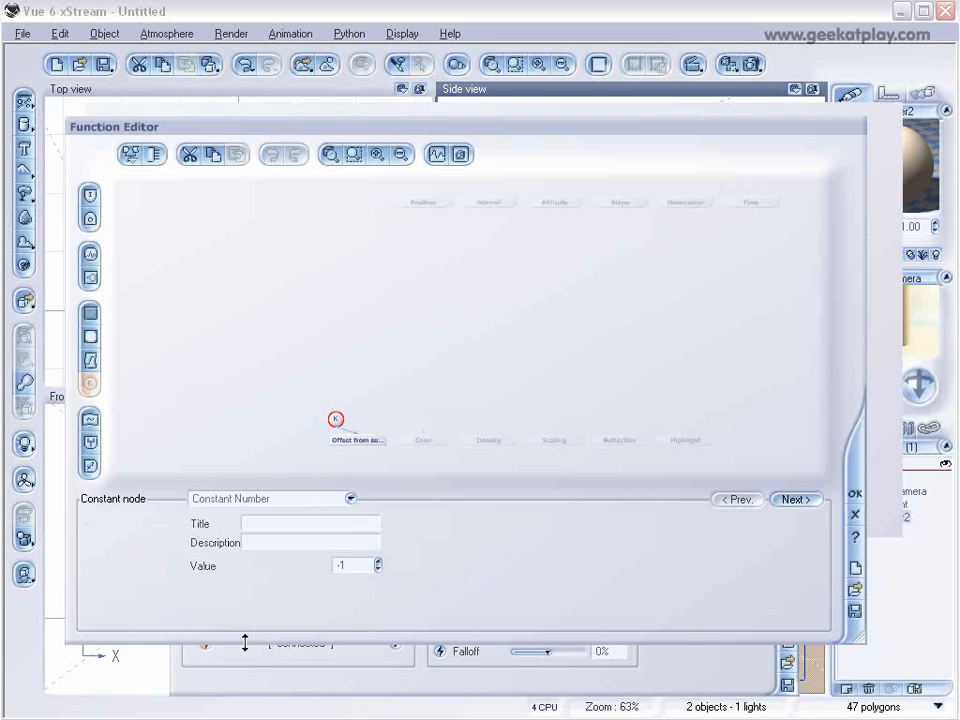
pyautogui.moveTo(339, 415); pyautogui.dragTo(359, 443)
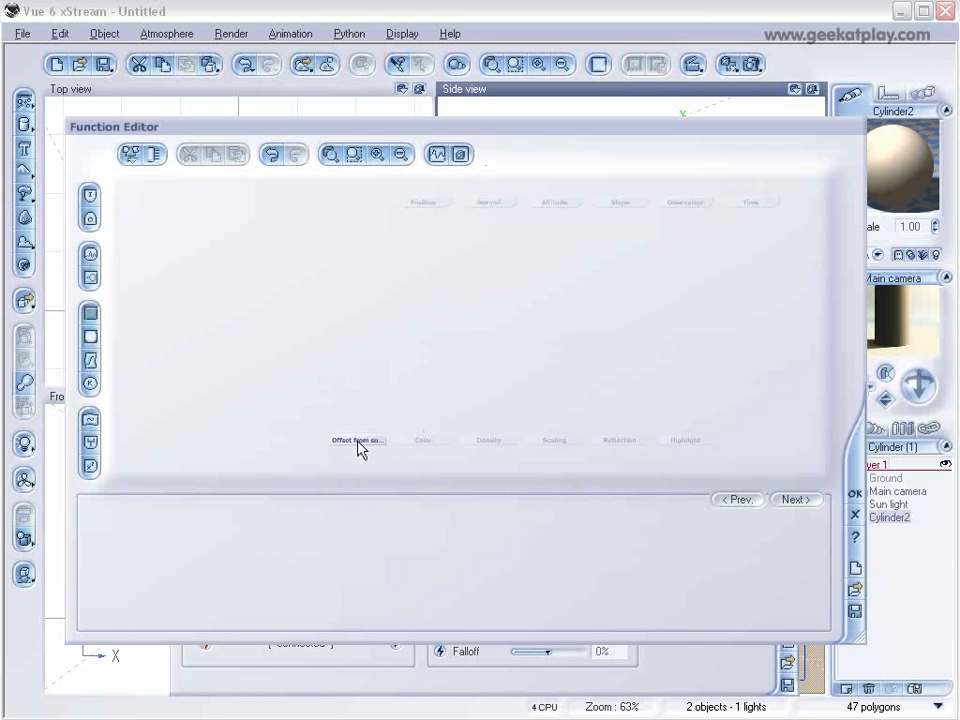
pyautogui.click(359, 443)
pyautogui.click(90, 360)
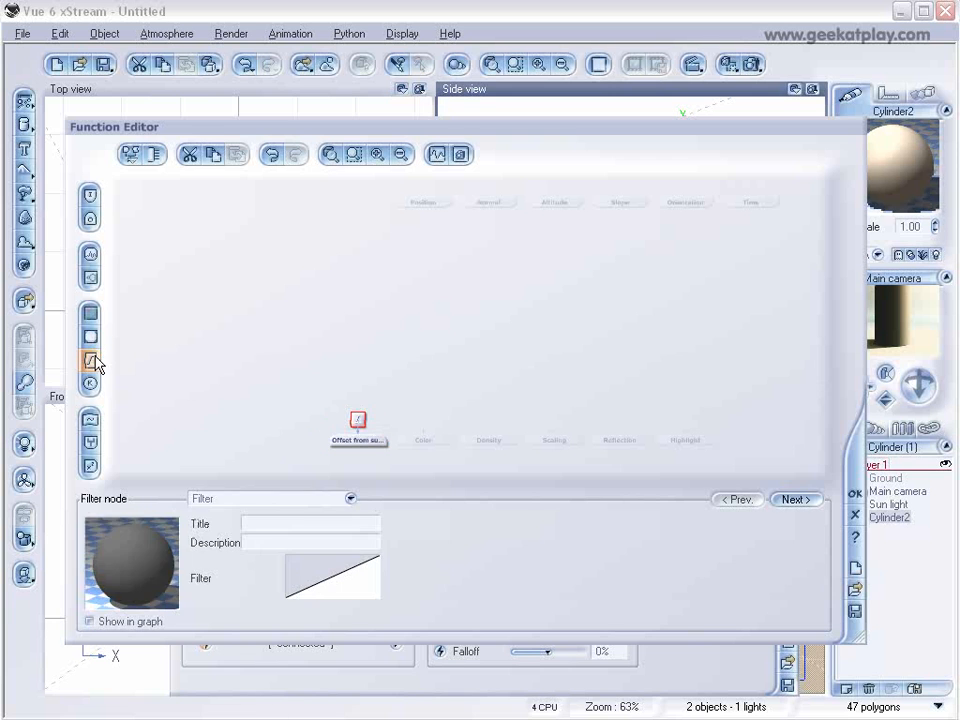
pyautogui.click(365, 357)
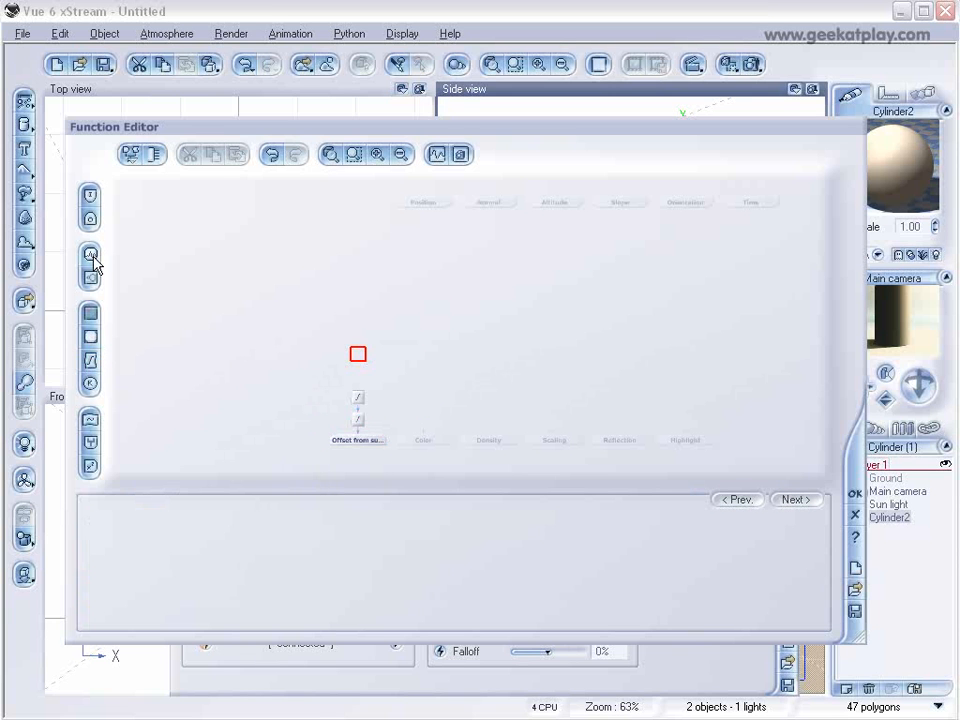
# - Try feeding the filters from a Simple Fractal with largest feature 0.1, roughness 1 and gain 10, then delete the fractal
pyautogui.click(90, 277)
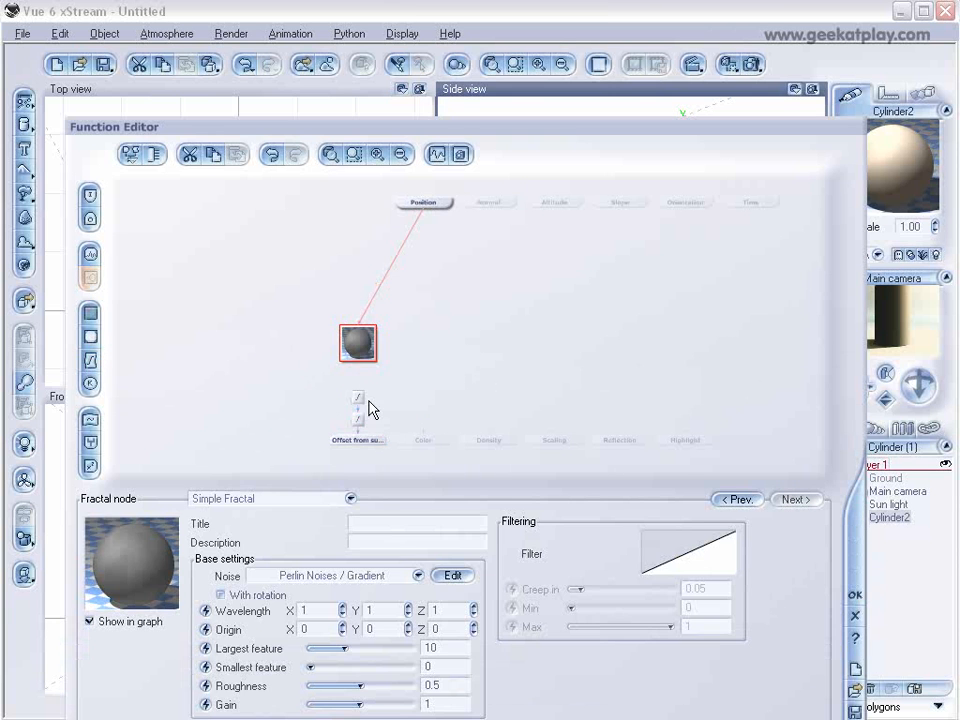
pyautogui.moveTo(359, 390); pyautogui.dragTo(358, 349)
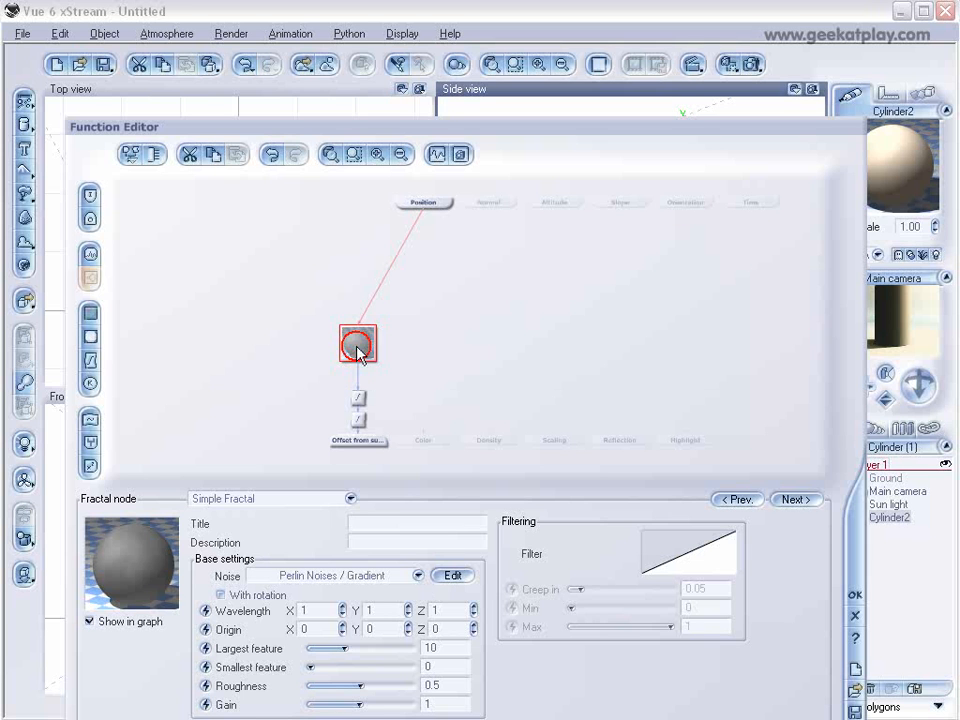
pyautogui.moveTo(354, 647); pyautogui.dragTo(318, 648)
pyautogui.moveTo(360, 686); pyautogui.dragTo(414, 705)
pyautogui.moveTo(307, 644); pyautogui.dragTo(310, 647)
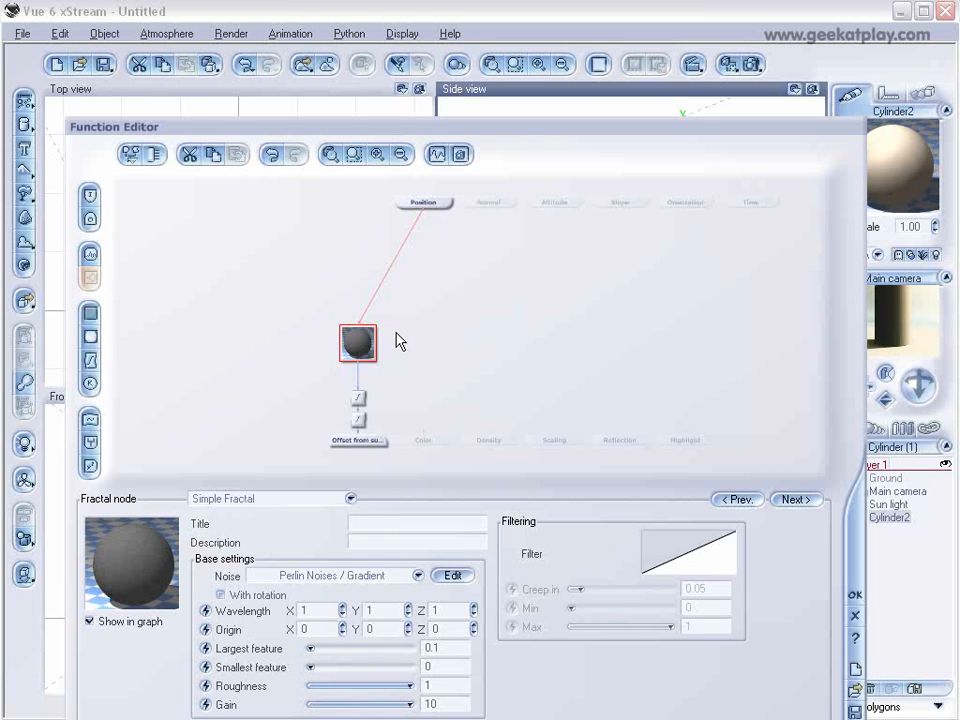
pyautogui.press('Delete')
# - Feed the filter chain from a Perlin Noises node with scale 0.1 and space the two filter nodes apart
pyautogui.click(356, 319)
pyautogui.click(92, 254)
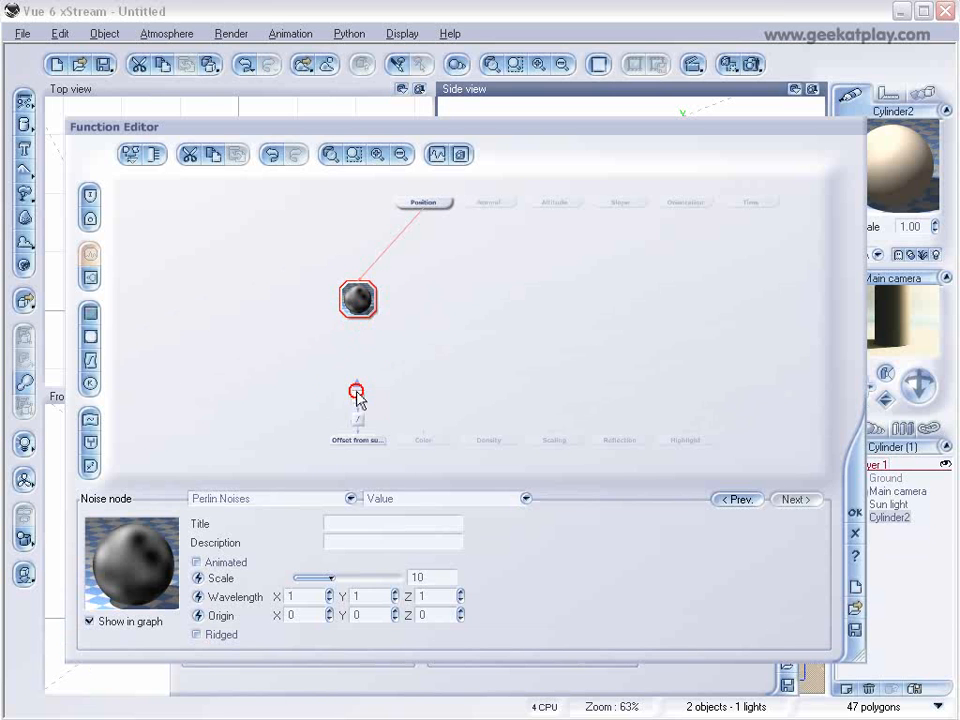
pyautogui.moveTo(362, 399); pyautogui.dragTo(359, 312)
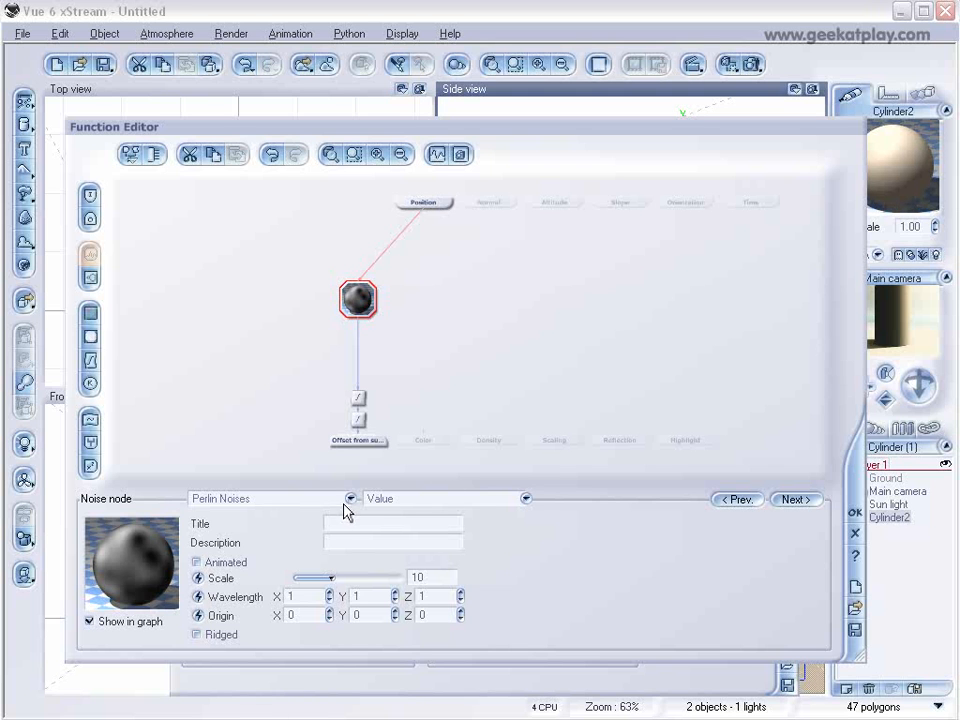
pyautogui.moveTo(332, 577); pyautogui.dragTo(303, 577)
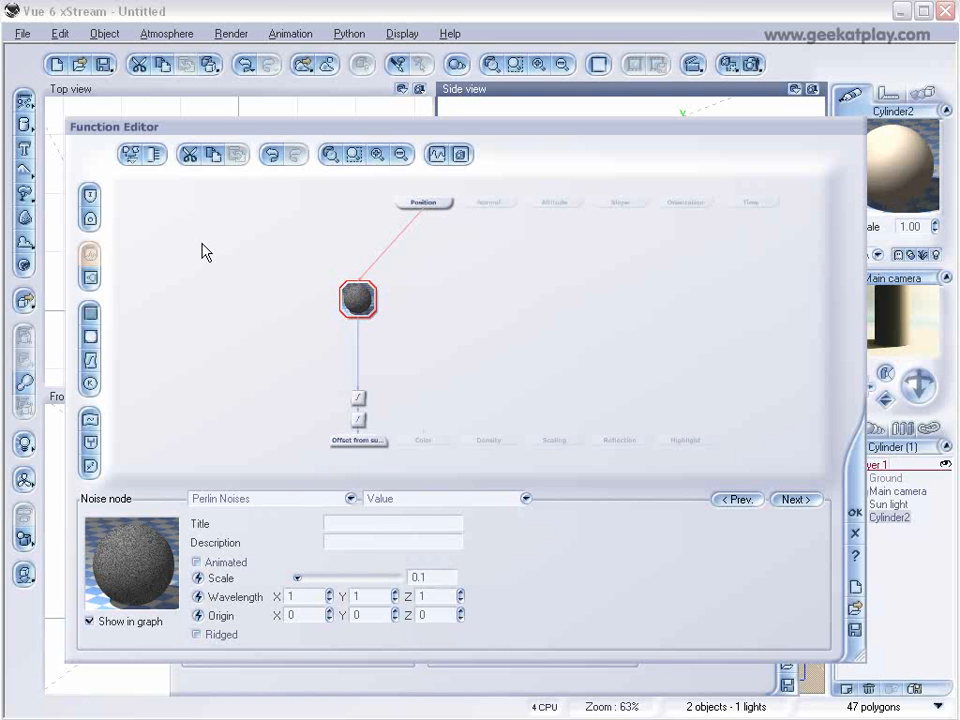
pyautogui.moveTo(357, 396); pyautogui.dragTo(374, 361)
pyautogui.moveTo(360, 421); pyautogui.dragTo(364, 404)
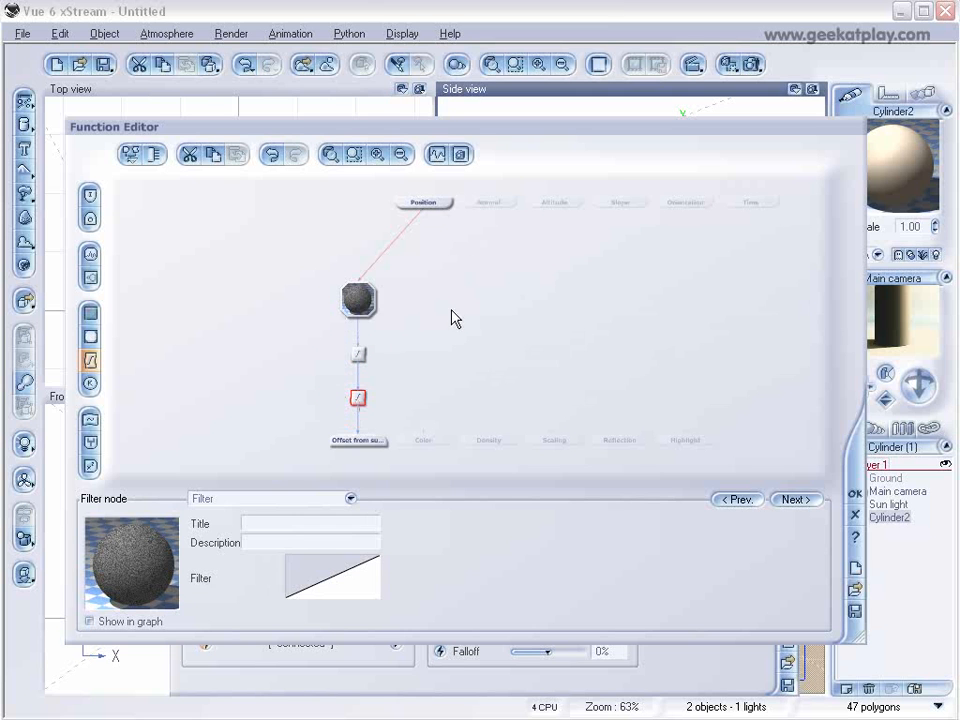
# - Change the filter nearest the offset-from-surface output to the Offset (X+a) type
pyautogui.click(329, 500)
pyautogui.click(308, 218)
pyautogui.click(323, 497)
pyautogui.click(302, 192)
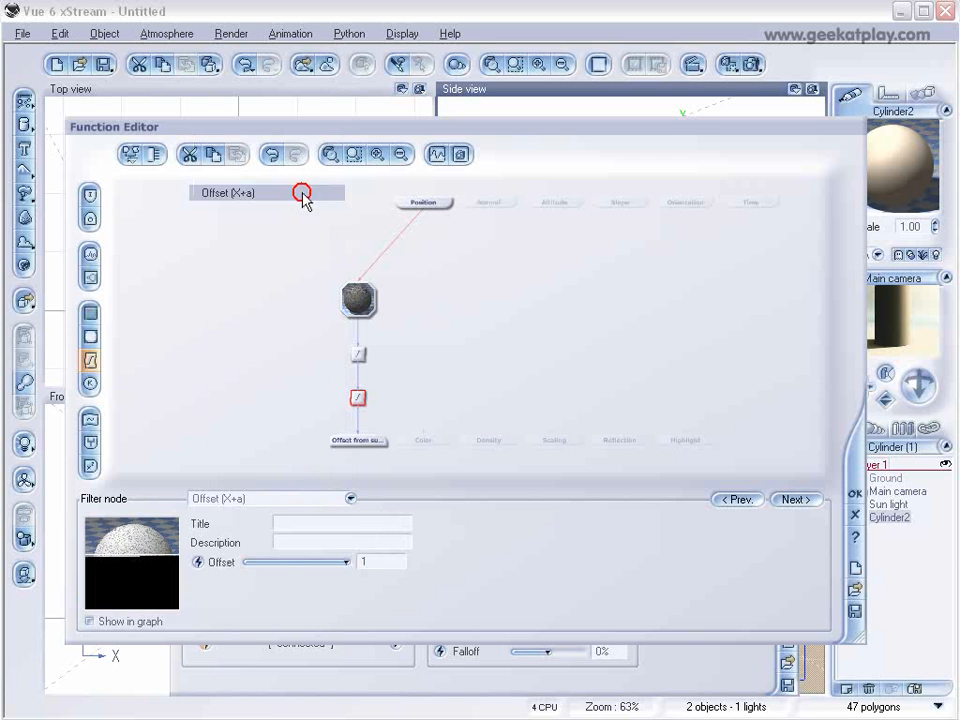
# - Change the filter directly below the noise node to Multiply (aX) and enter its multiplication factor
pyautogui.click(360, 356)
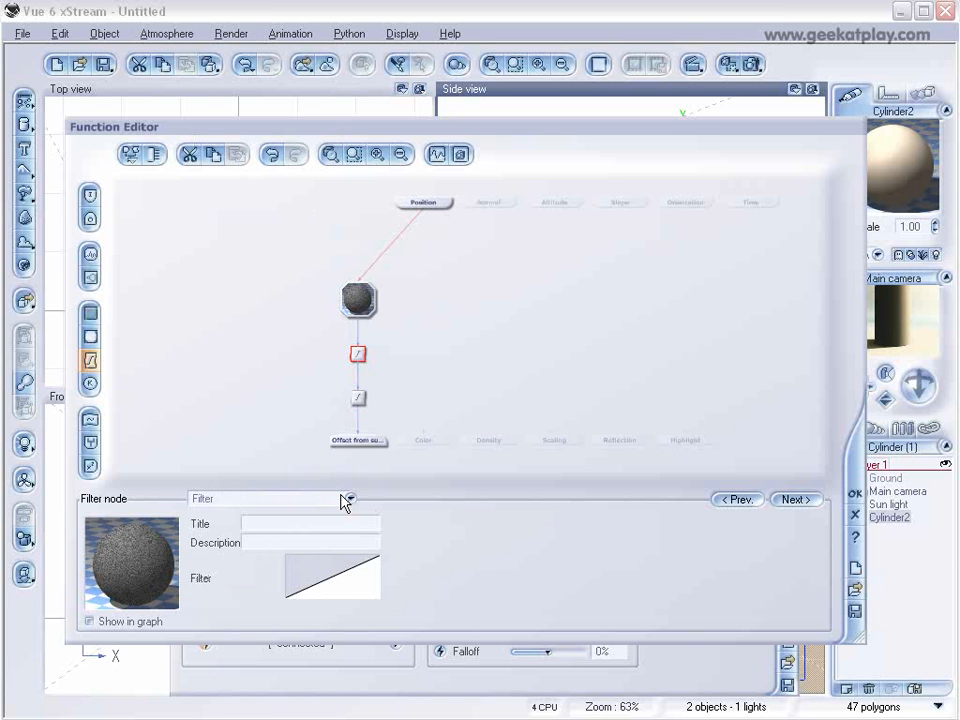
pyautogui.click(345, 500)
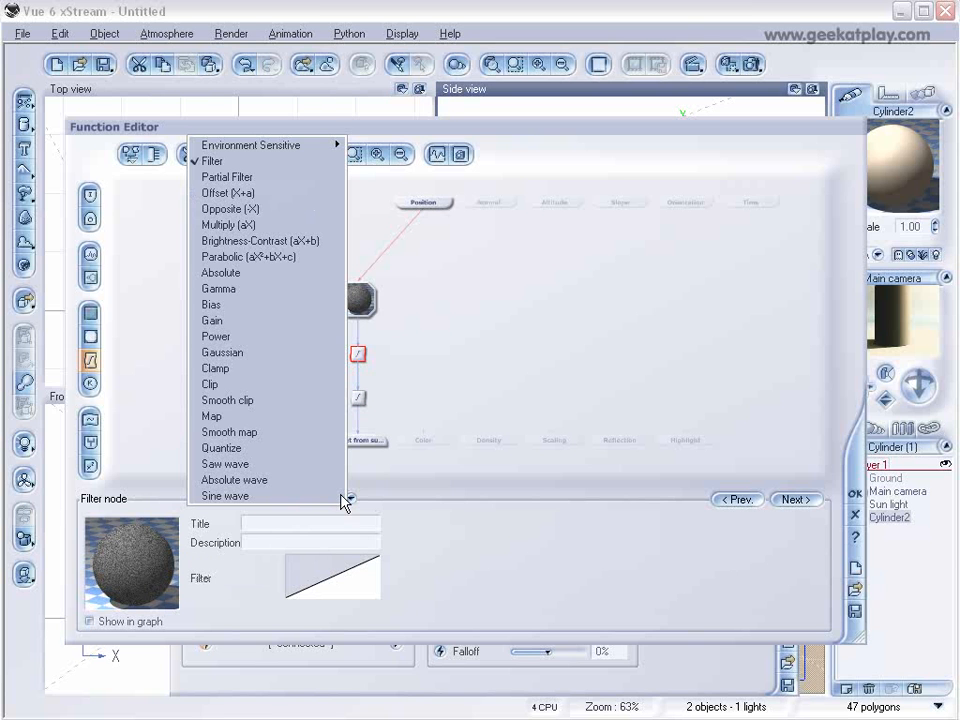
pyautogui.click(276, 226)
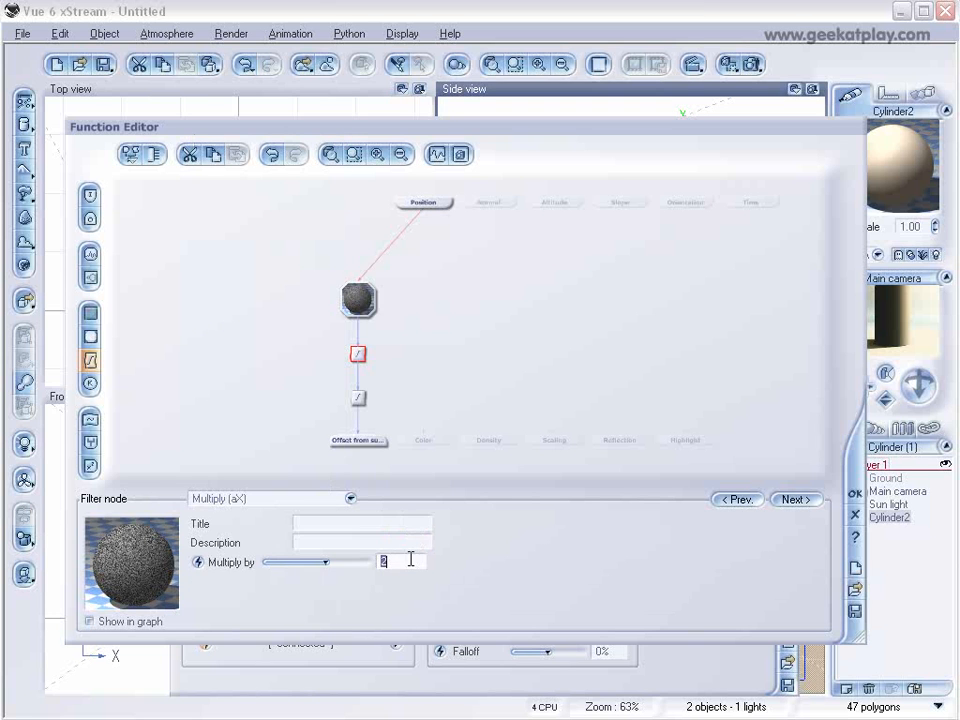
pyautogui.press('Return')
pyautogui.write('0')
# - Set the Offset filter's value to -50 and accept the offset-from-surface function
pyautogui.click(357, 398)
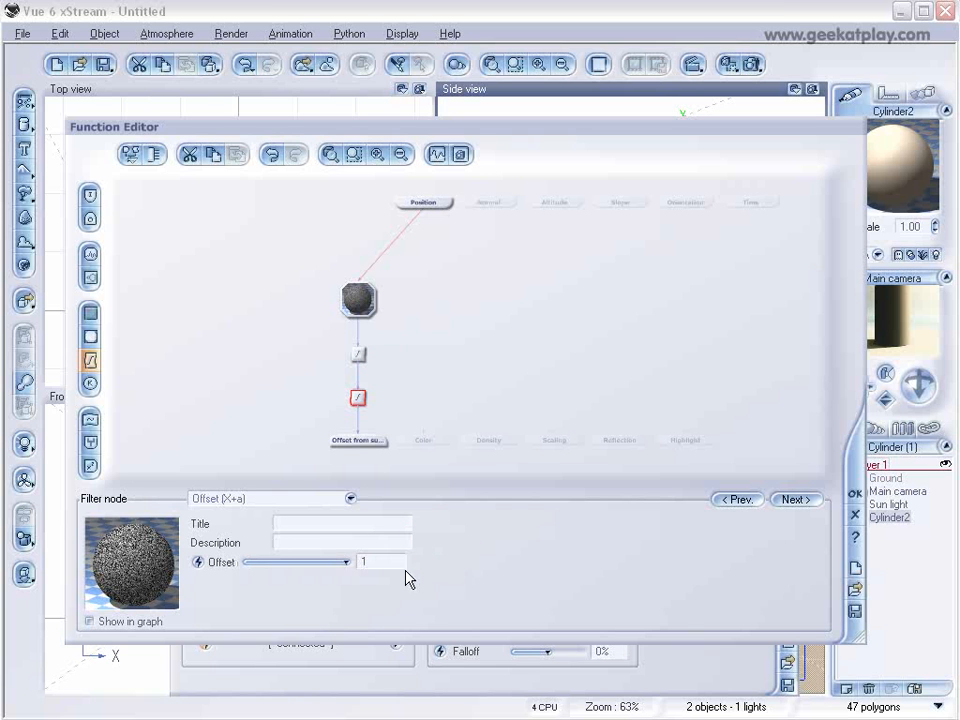
pyautogui.click(397, 562)
pyautogui.write('-5')
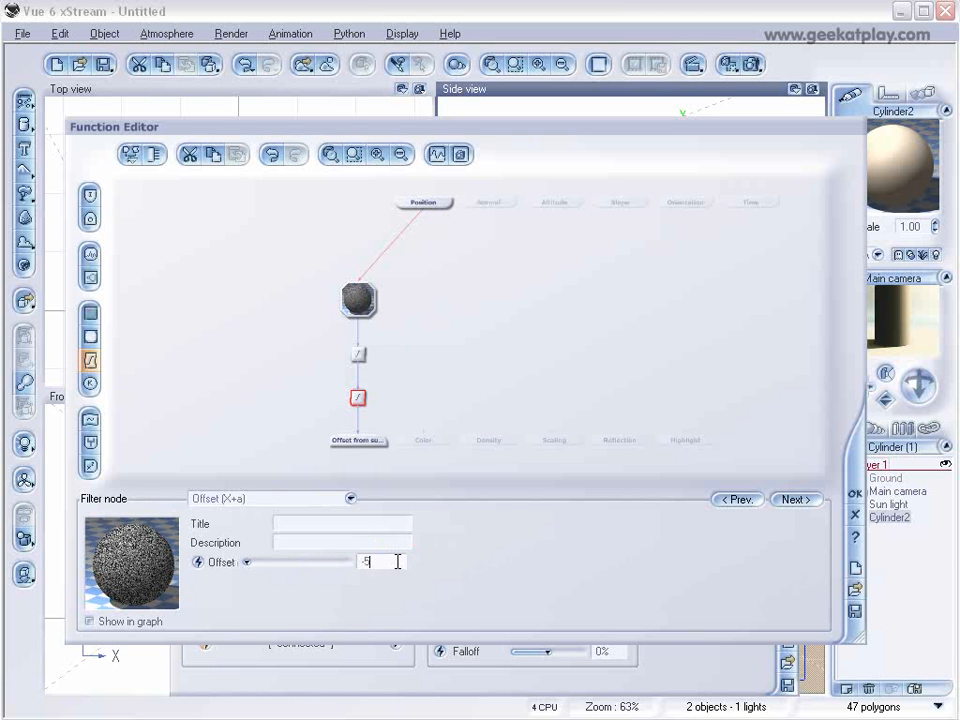
pyautogui.write('0')
pyautogui.click(853, 493)
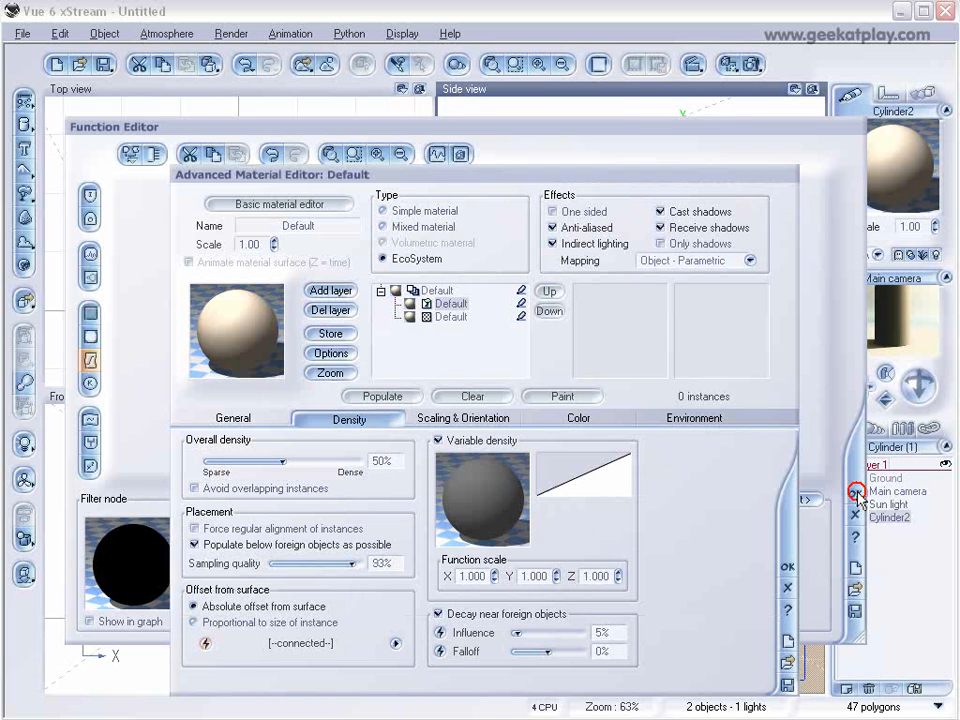
# - Add a rock to the EcoSystem population and populate the cylinder
pyautogui.click(228, 420)
pyautogui.click(377, 668)
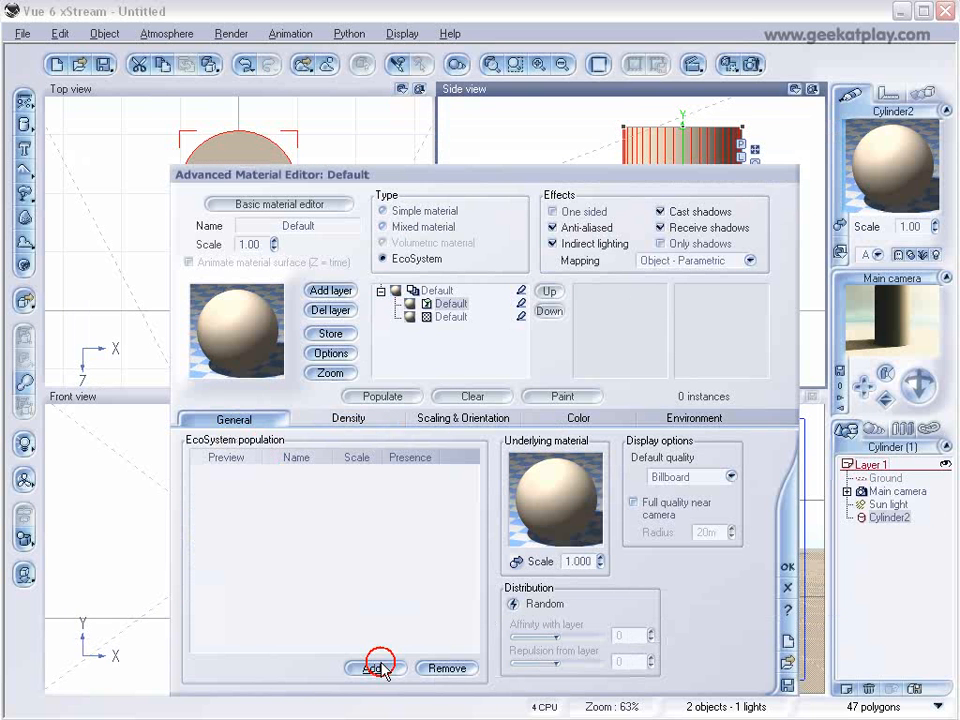
pyautogui.click(427, 685)
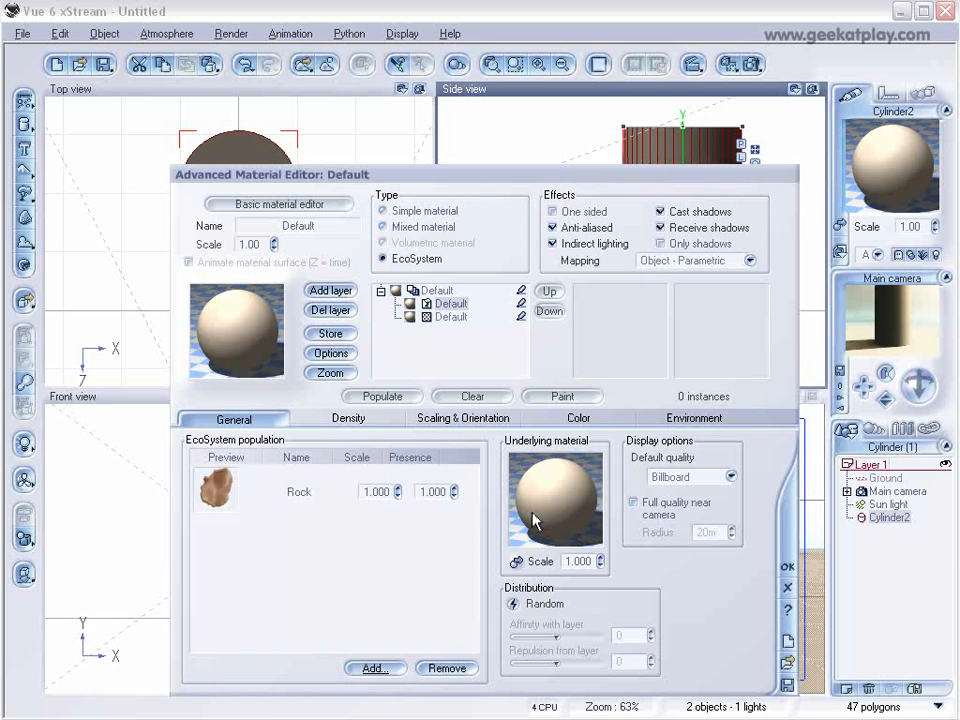
pyautogui.click(383, 396)
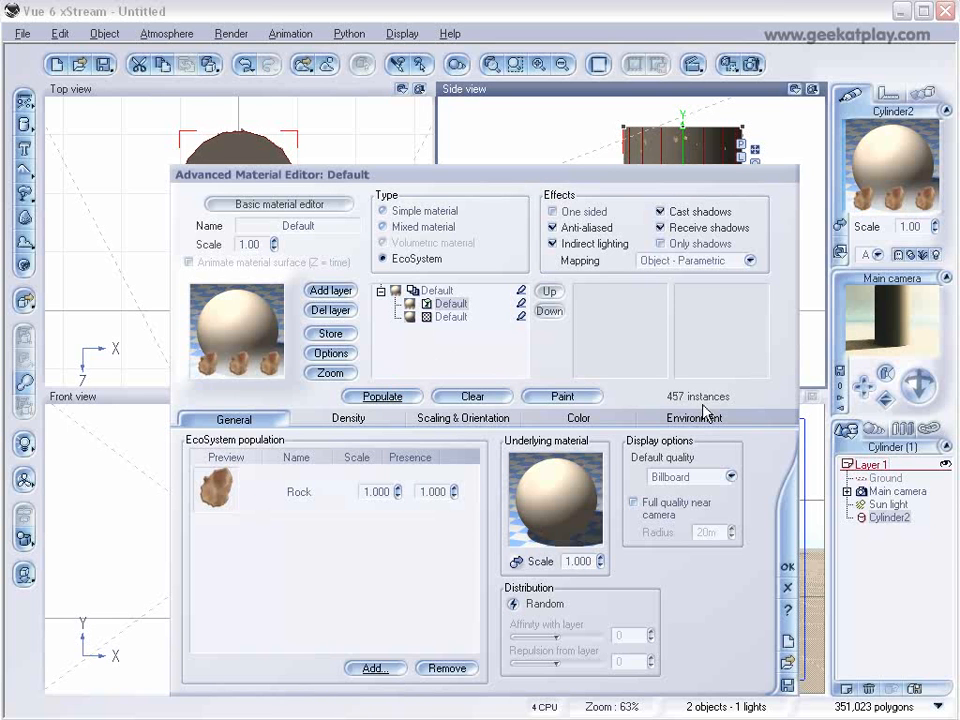
# - Make the cylinder's underlying material fully transparent with a global transparency of 100%
pyautogui.click(447, 317)
pyautogui.click(445, 420)
pyautogui.moveTo(214, 456); pyautogui.dragTo(300, 456)
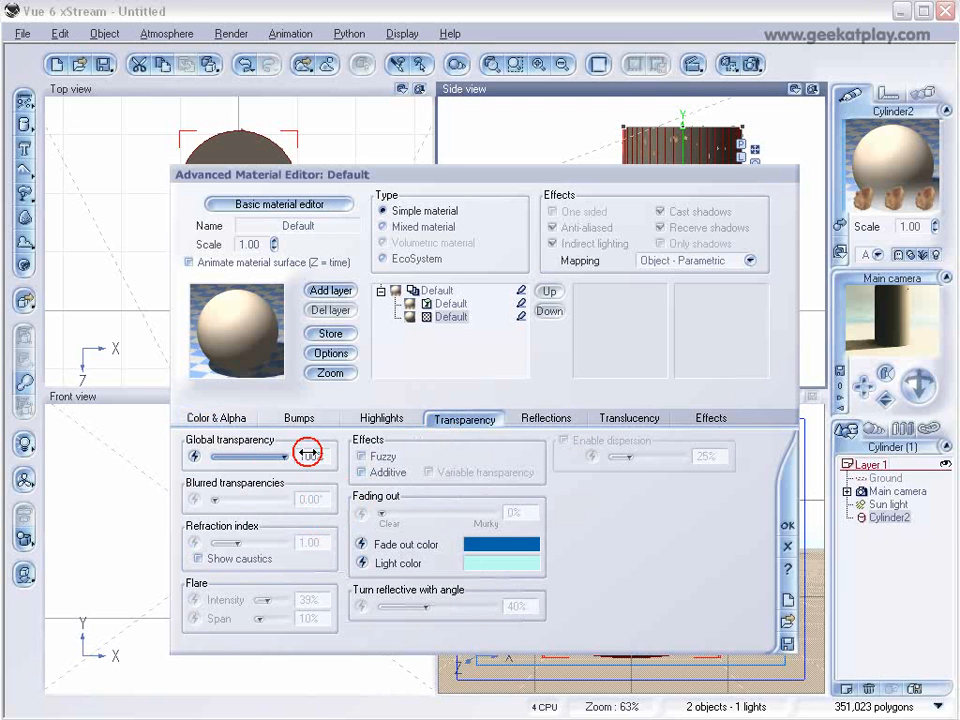
# - Select the EcoSystem layer of the cylinder's material and repopulate it with rocks
pyautogui.moveTo(591, 172); pyautogui.dragTo(487, 272)
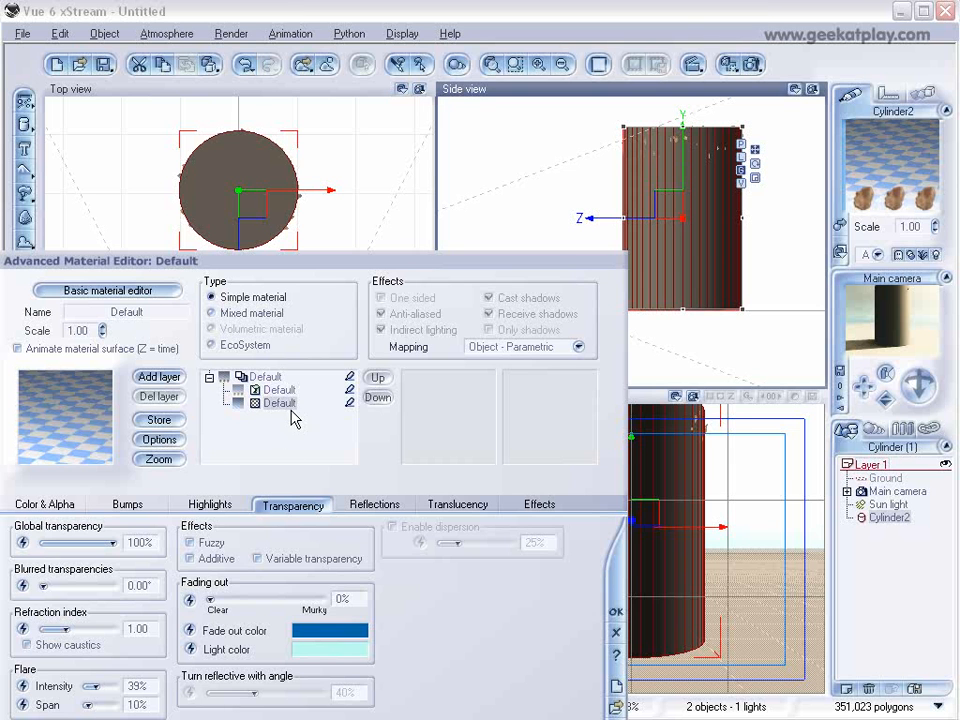
pyautogui.click(279, 390)
pyautogui.click(212, 484)
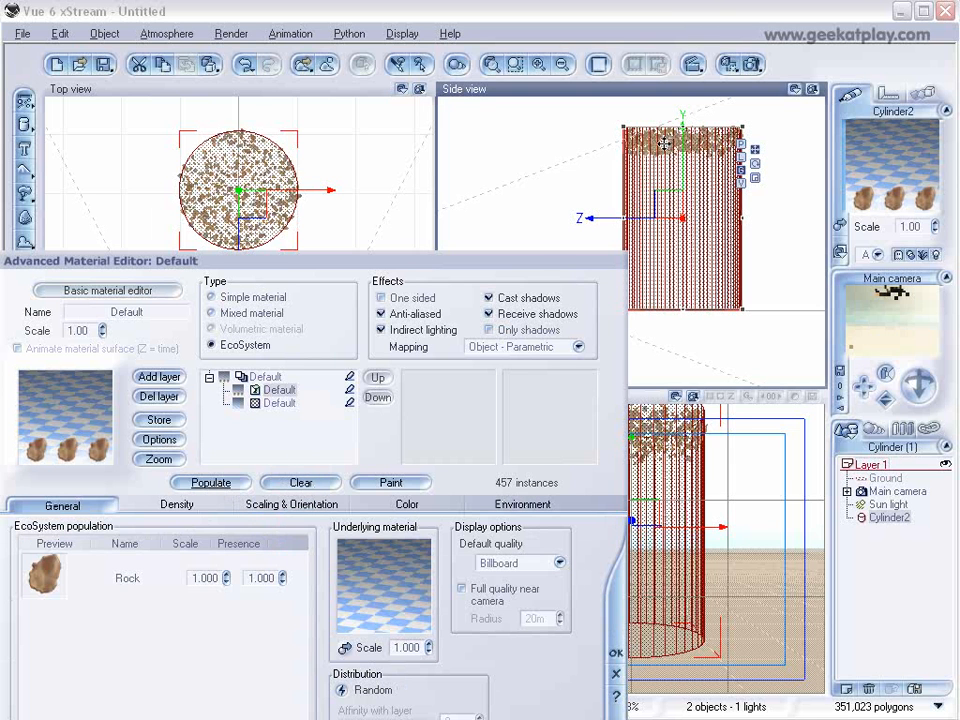
# - Set the EcoSystem's overall scaling to about 4.024 and repopulate the cylinder
pyautogui.moveTo(496, 265); pyautogui.dragTo(572, 152)
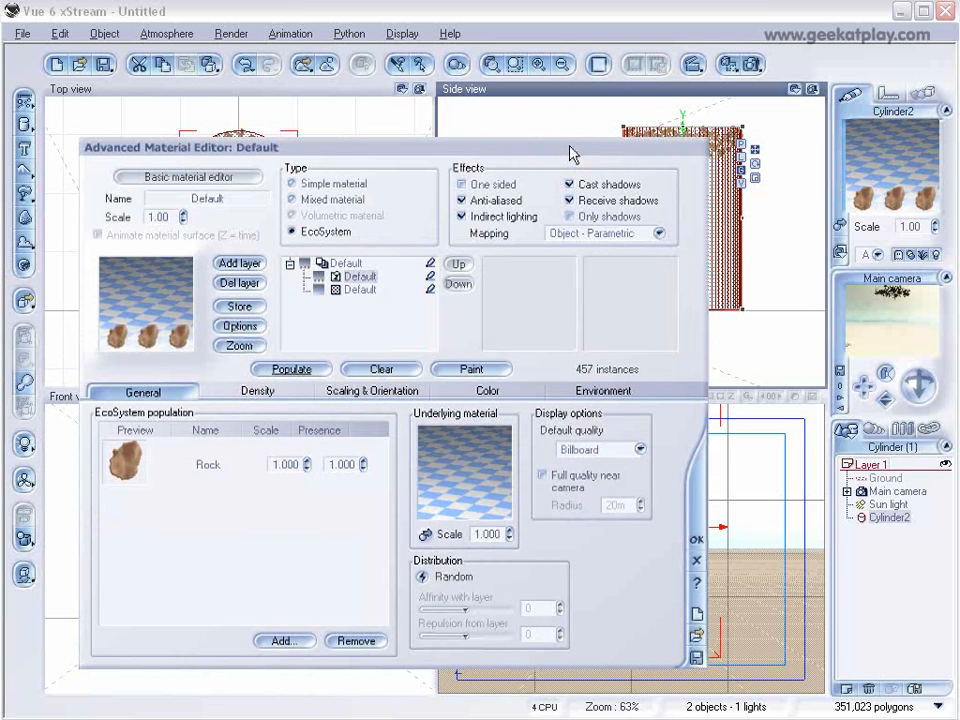
pyautogui.click(370, 391)
pyautogui.moveTo(118, 430); pyautogui.dragTo(204, 430)
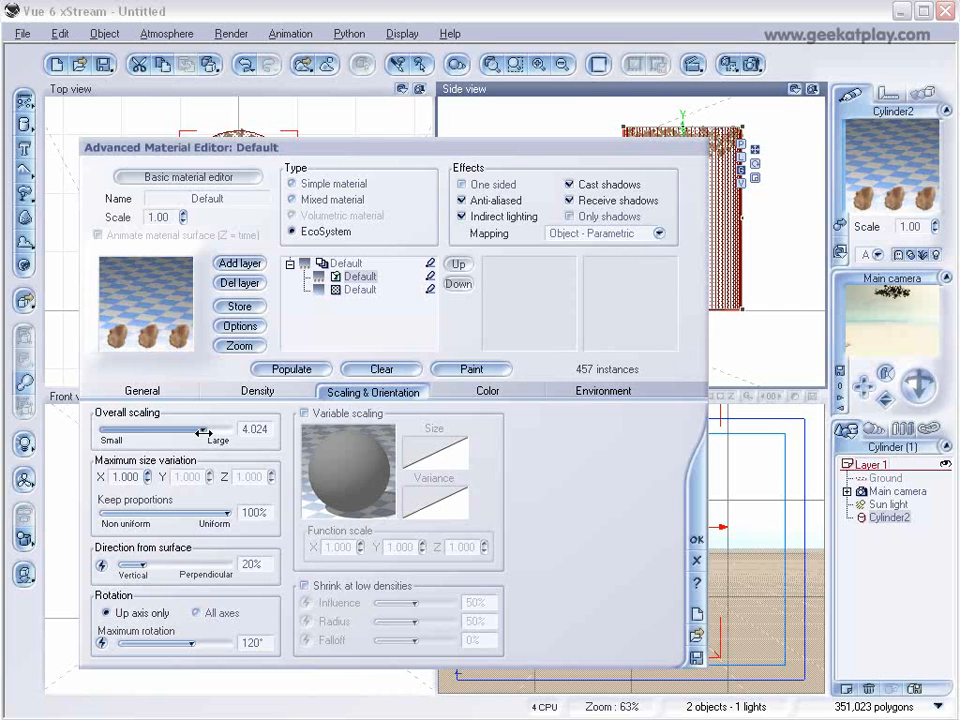
pyautogui.click(285, 370)
# - Raise the EcoSystem's overall density to 100% and populate the cylinder again
pyautogui.moveTo(611, 154); pyautogui.dragTo(585, 170)
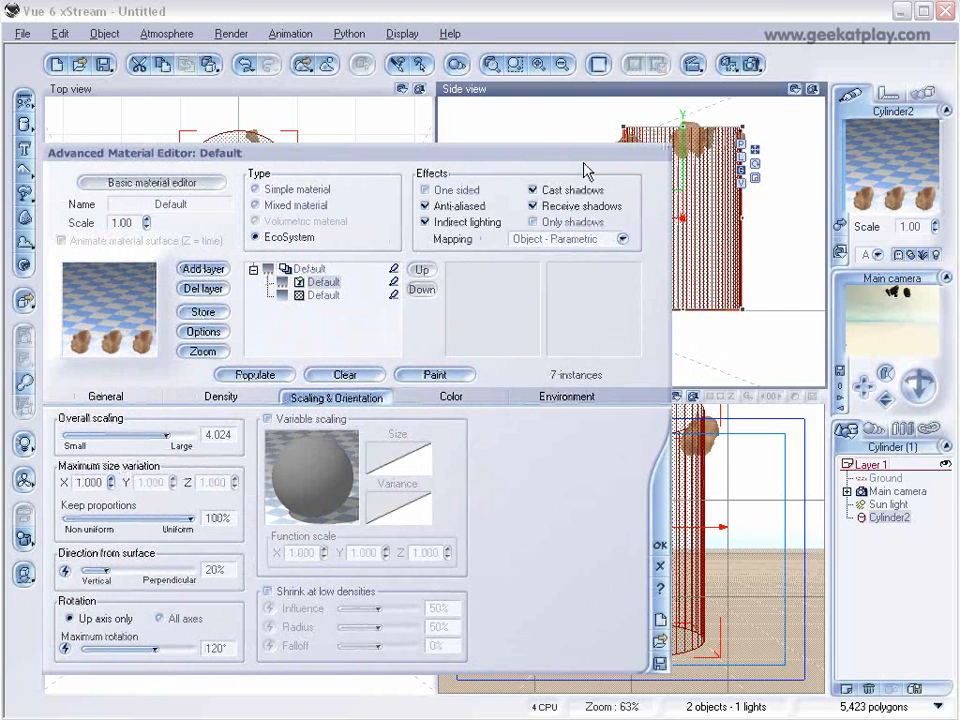
pyautogui.click(221, 396)
pyautogui.moveTo(133, 440); pyautogui.dragTo(230, 440)
pyautogui.click(262, 376)
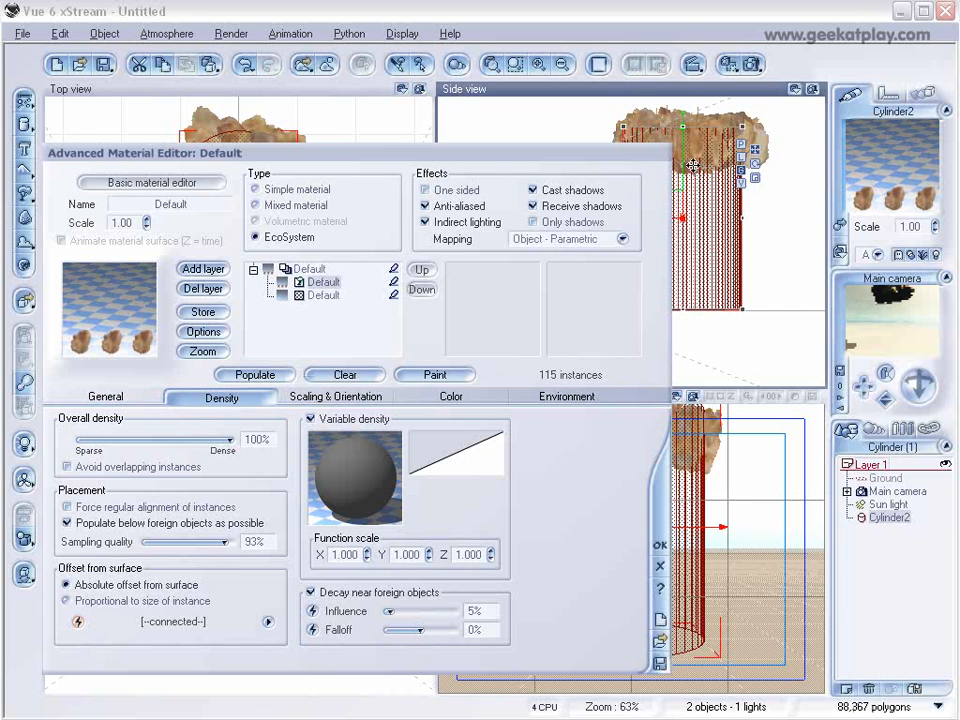
# - Edit the variable density function and set the Multiply filter feeding the surface offset to 200
pyautogui.rightClick(334, 481)
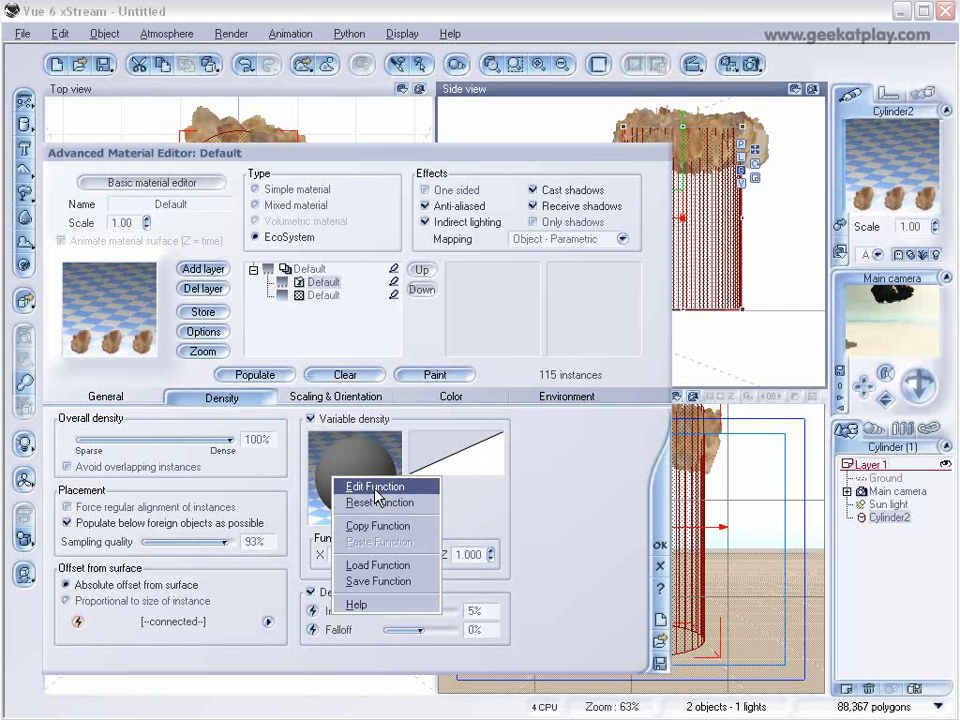
pyautogui.click(375, 488)
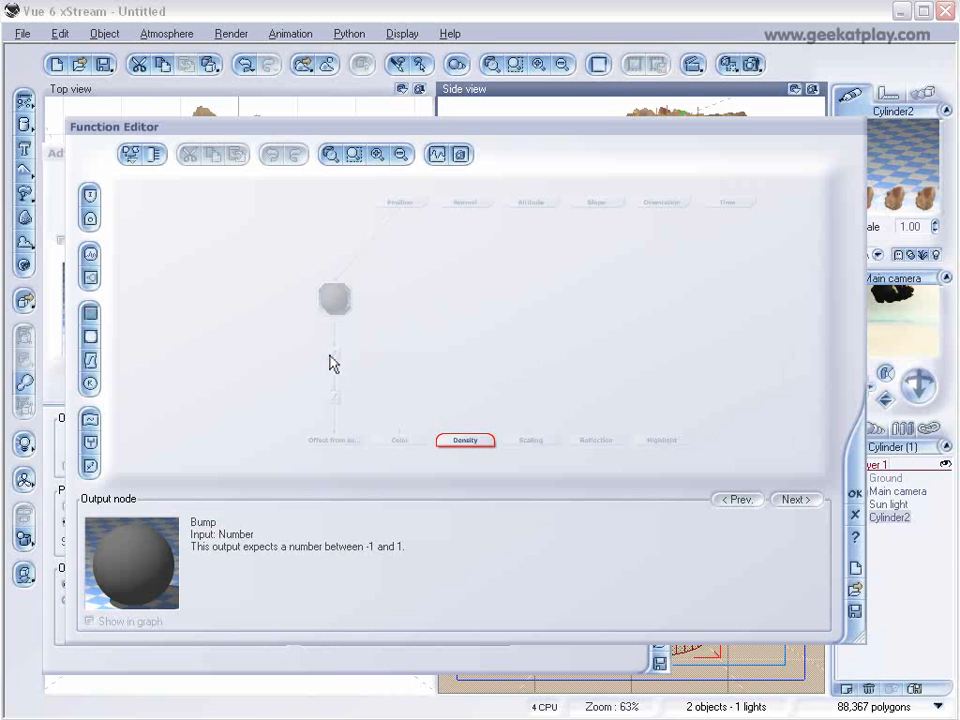
pyautogui.click(334, 398)
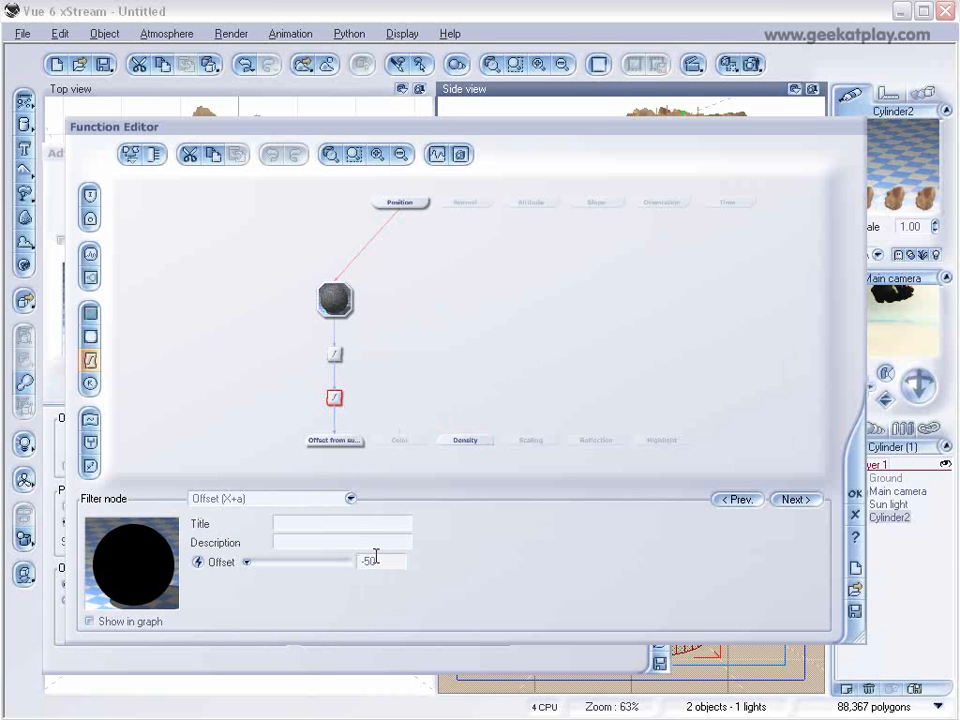
pyautogui.click(334, 353)
pyautogui.doubleClick(411, 554)
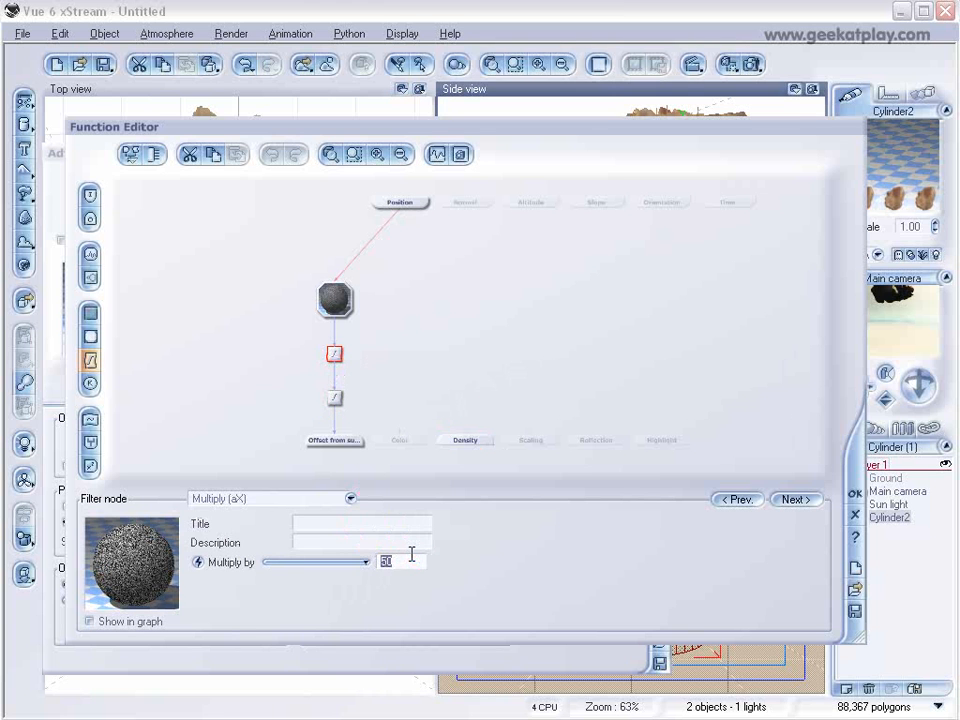
pyautogui.write('200')
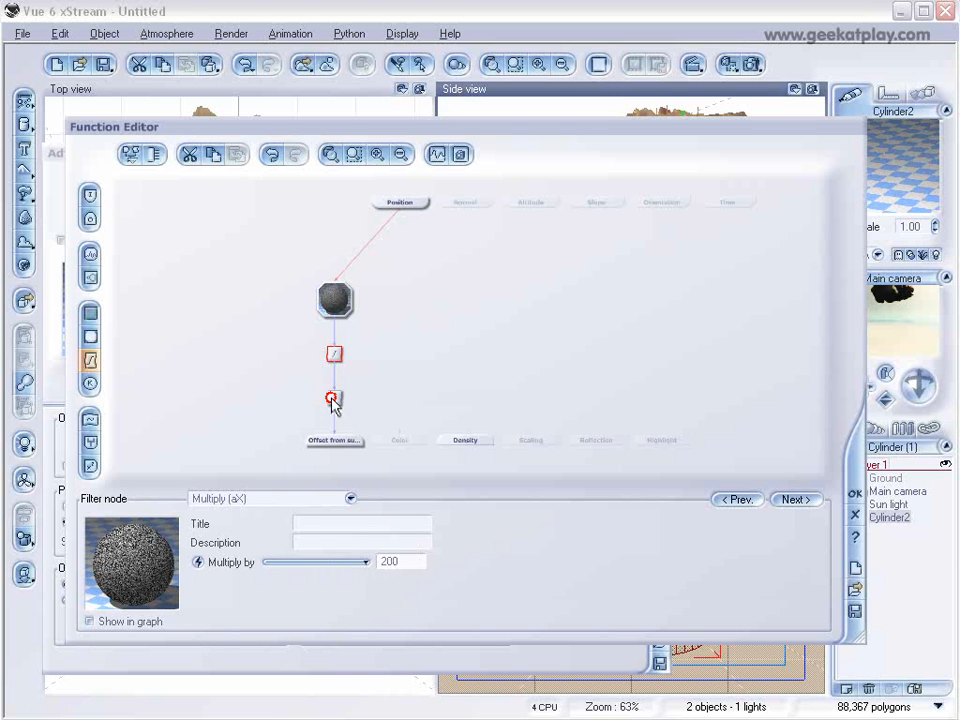
# - Set the Offset filter to -150, accept the function and repopulate the cylinder
pyautogui.click(333, 398)
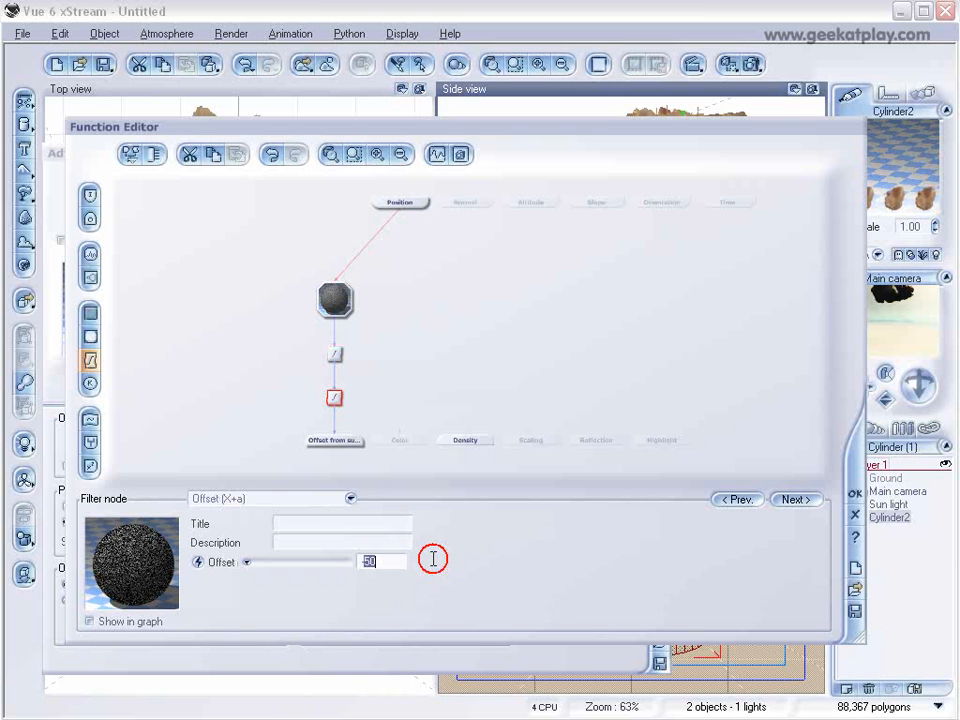
pyautogui.write('-150')
pyautogui.click(855, 493)
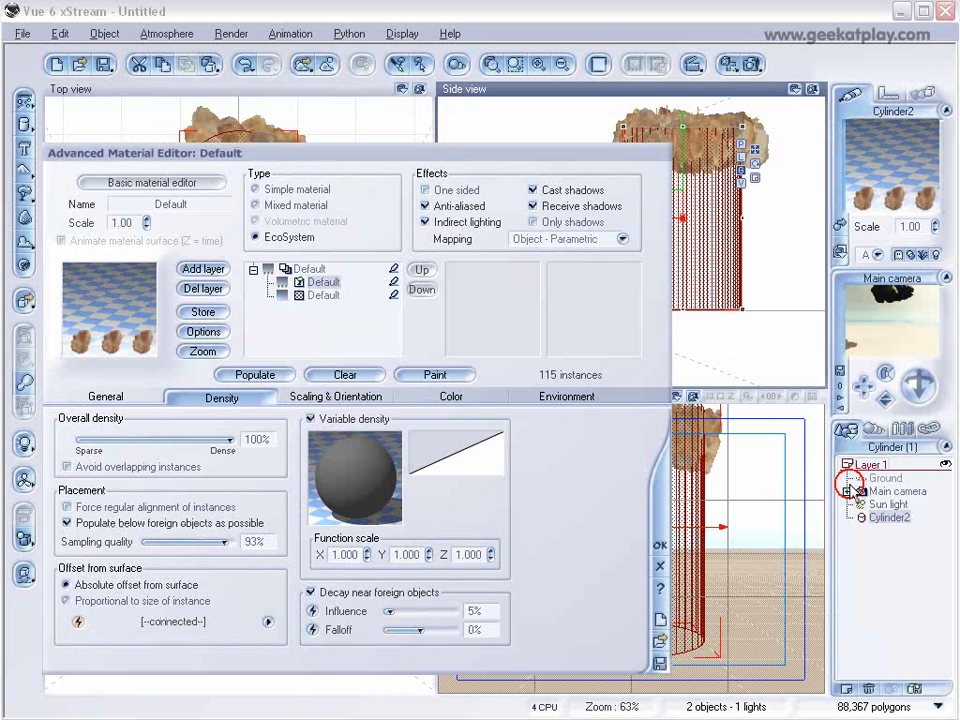
pyautogui.click(273, 376)
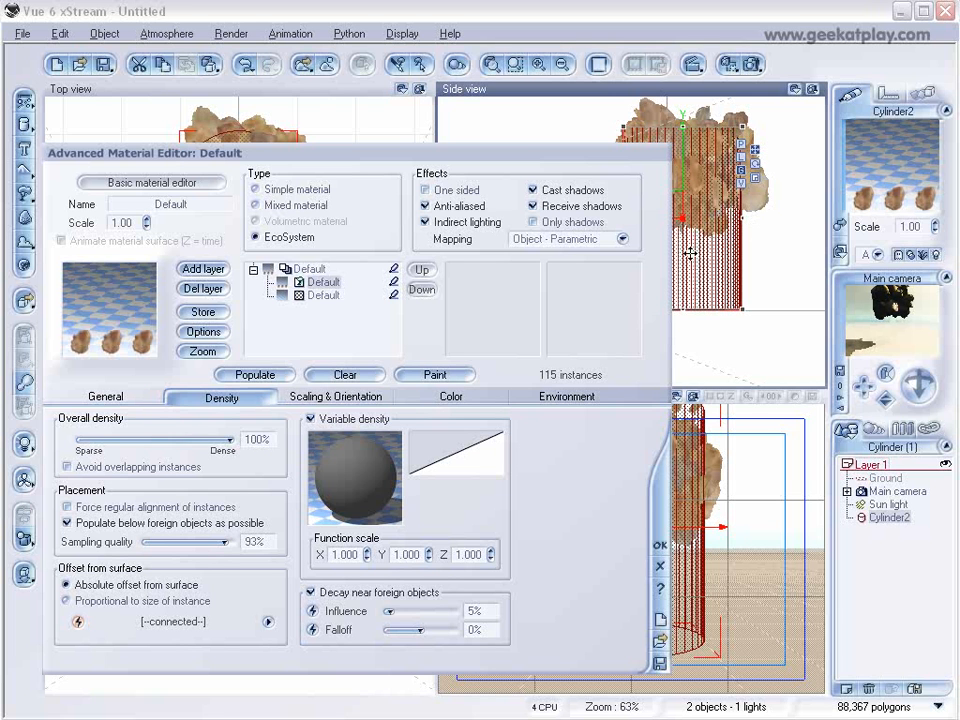
# - Reopen the function, set the Offset filter to -250, accept it and repopulate the cylinder
pyautogui.rightClick(346, 456)
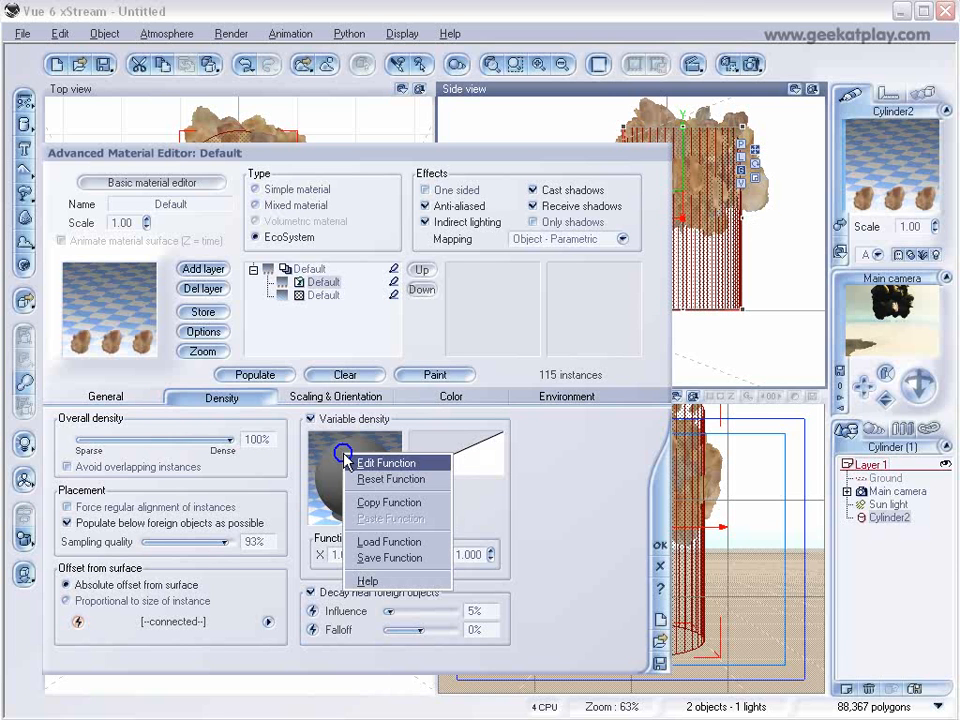
pyautogui.click(390, 464)
pyautogui.click(335, 355)
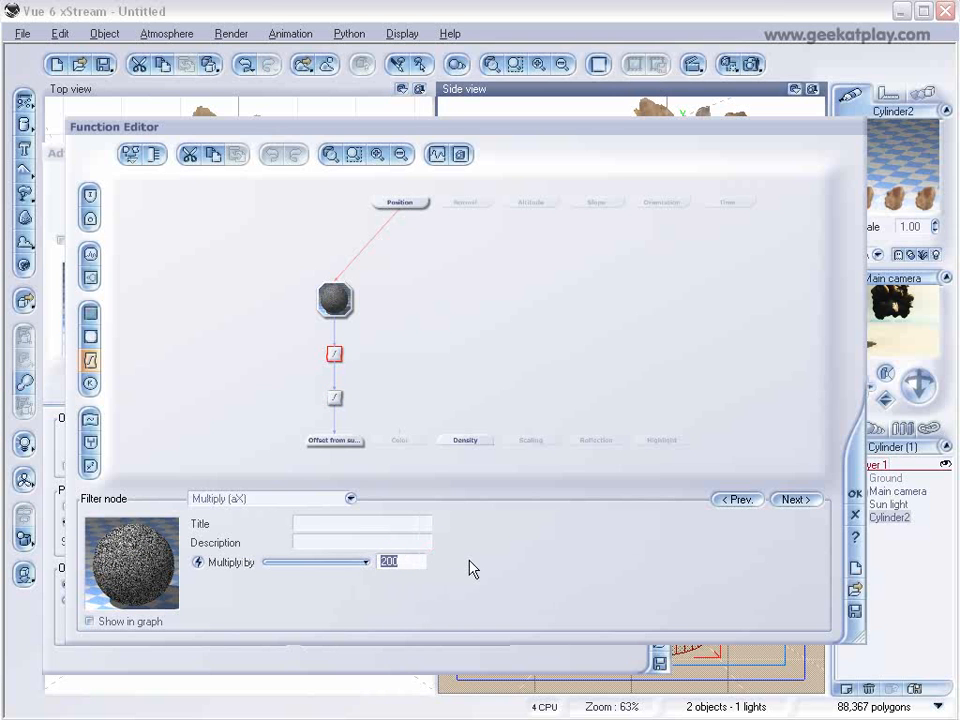
pyautogui.click(335, 397)
pyautogui.moveTo(413, 567)
pyautogui.mouseDown()
pyautogui.moveTo(386, 566)
pyautogui.moveTo(411, 561)
pyautogui.mouseUp()
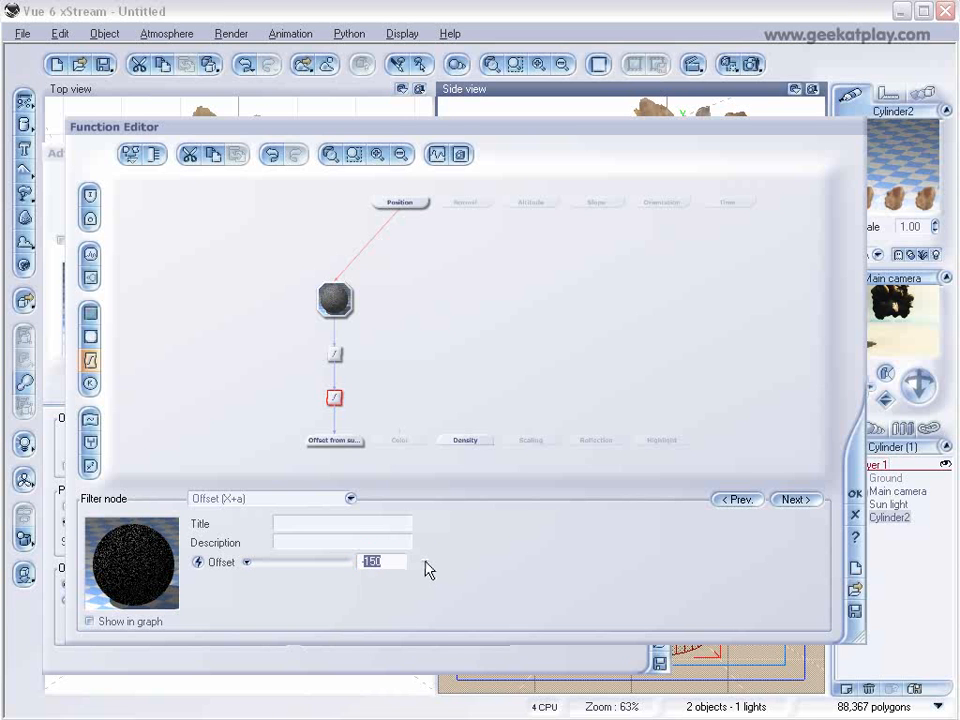
pyautogui.write('-250')
pyautogui.press('Return')
pyautogui.click(852, 497)
pyautogui.click(271, 377)
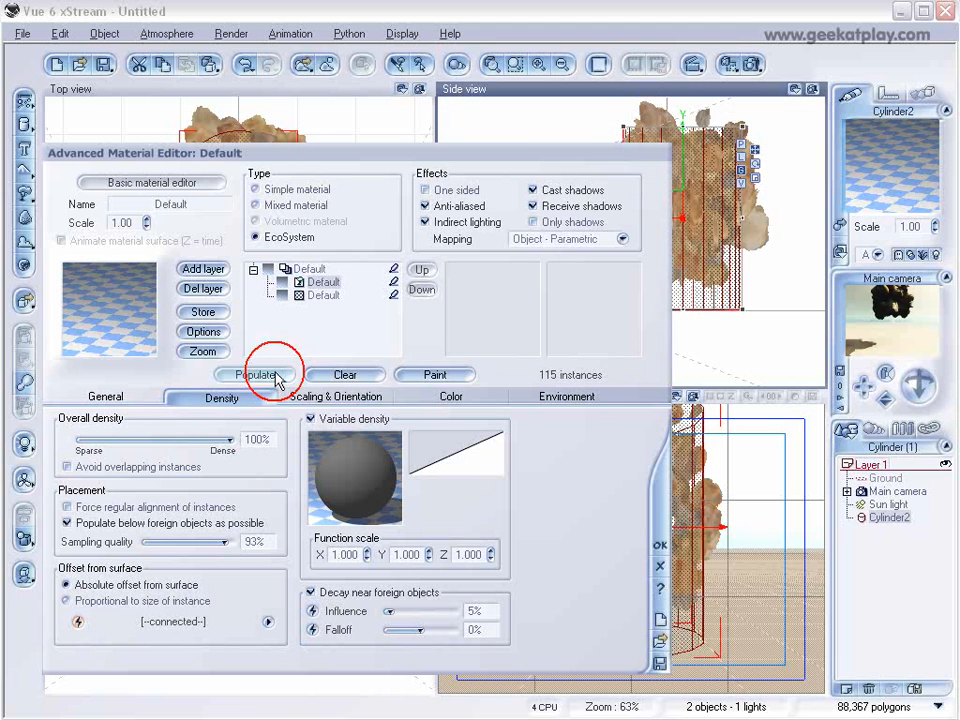
# - Set the function's Offset filter to -300, repopulate the cylinder and accept the material
pyautogui.moveTo(567, 164); pyautogui.dragTo(631, 172)
pyautogui.rightClick(386, 470)
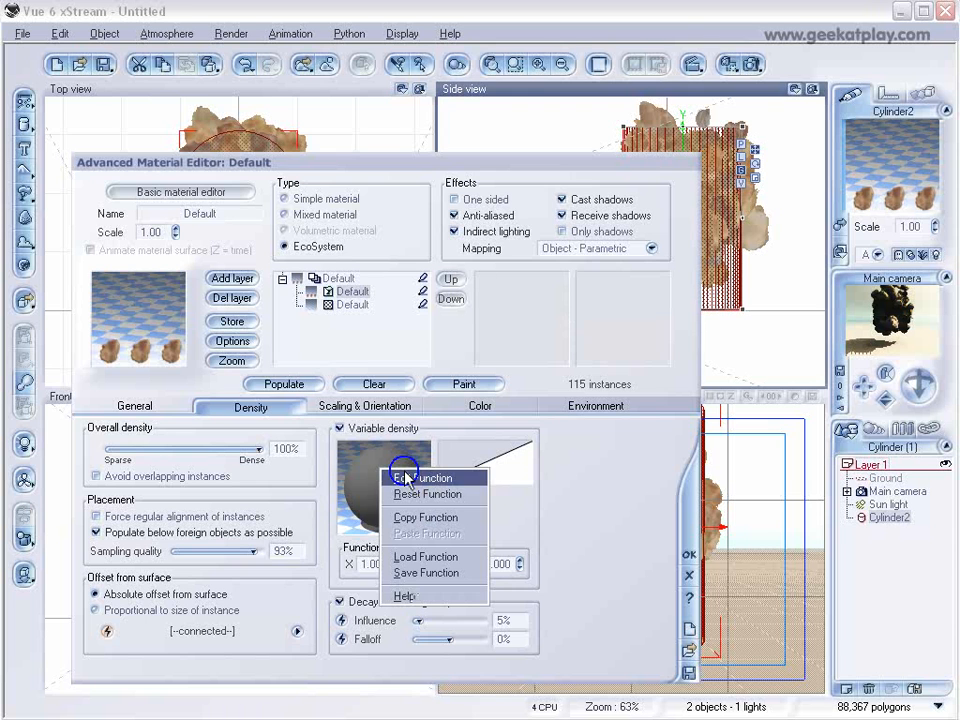
pyautogui.click(400, 478)
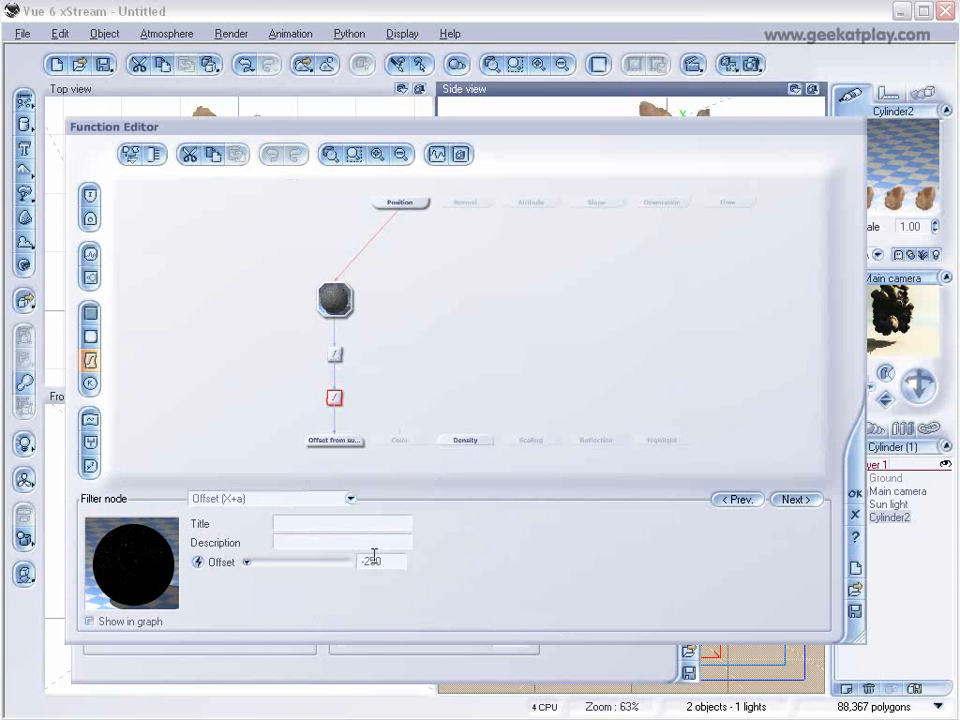
pyautogui.doubleClick(367, 561)
pyautogui.write('300')
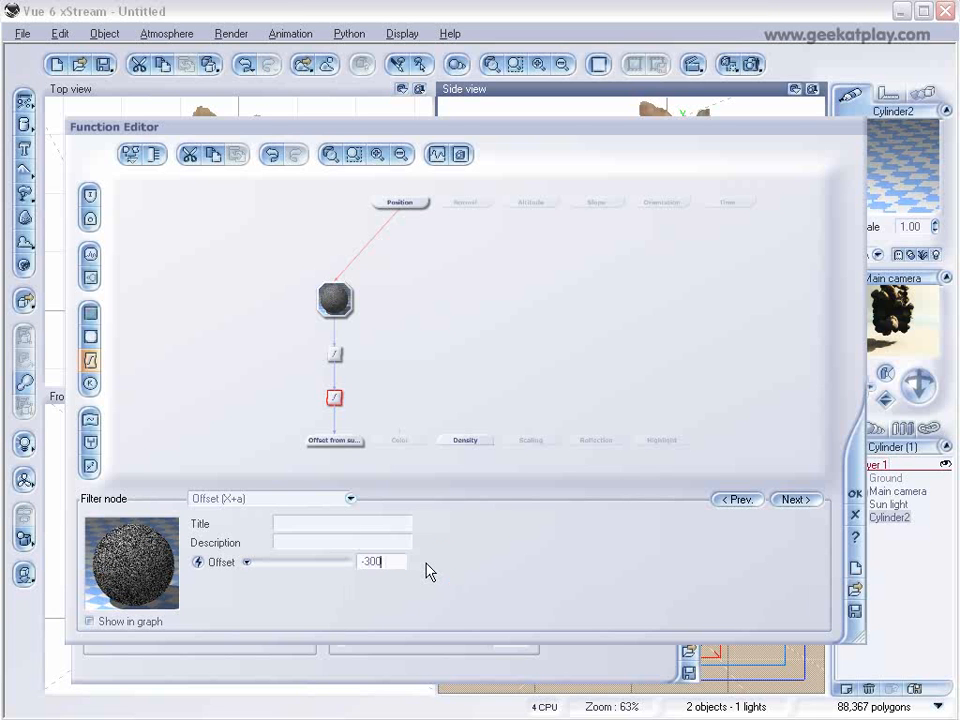
pyautogui.press('Return')
pyautogui.click(855, 493)
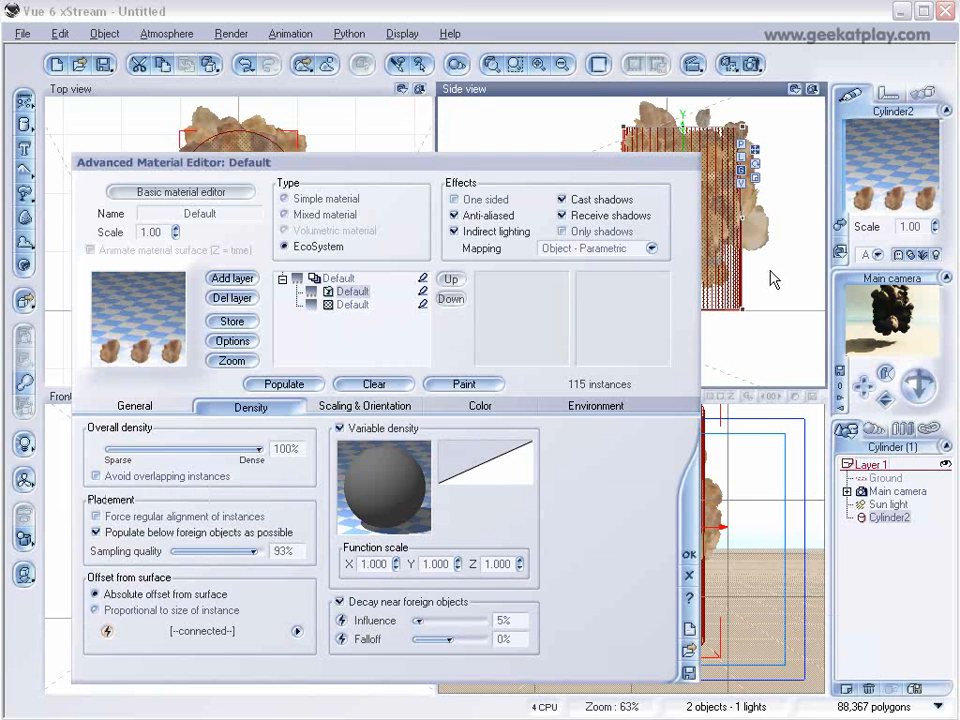
pyautogui.click(284, 384)
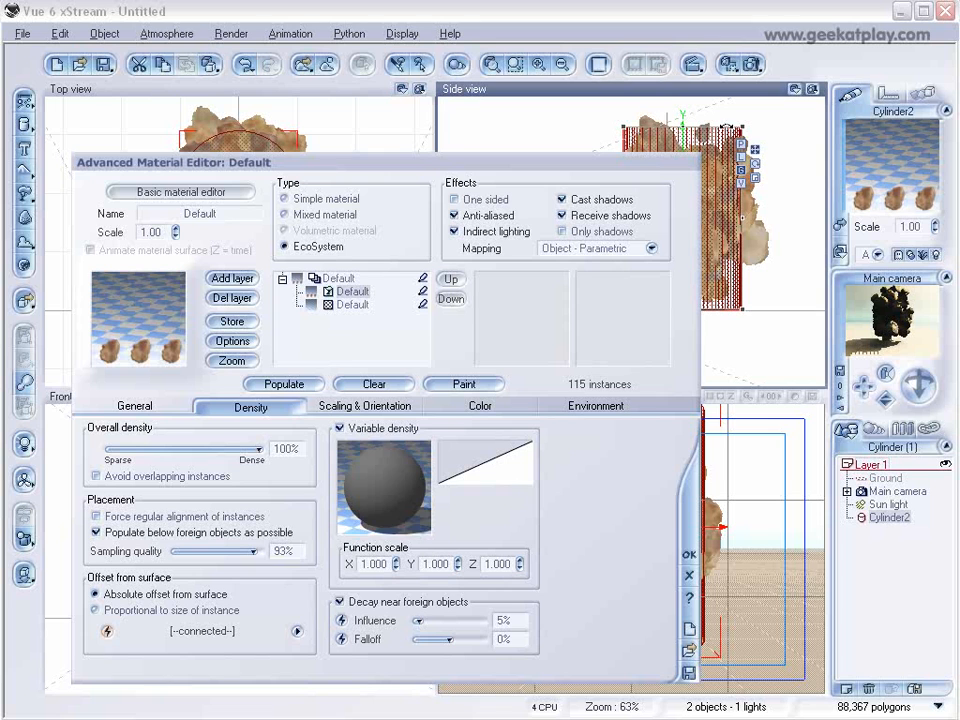
pyautogui.click(686, 554)
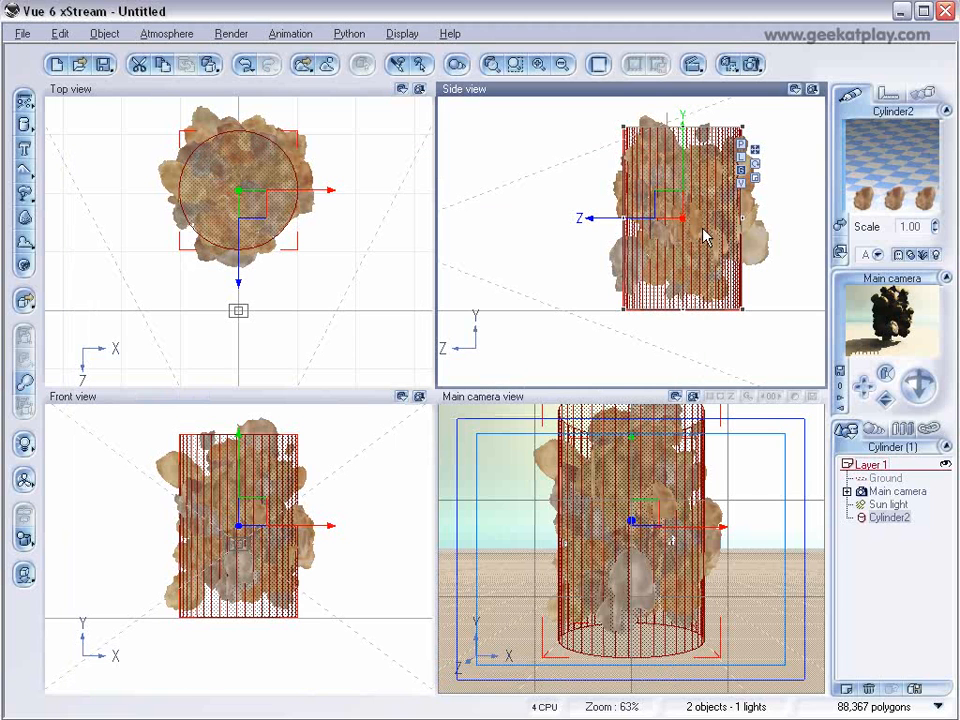
# - Lower the cylinder slightly into the ground and render the scene at 640x480, closing the finished render
pyautogui.moveTo(682, 168); pyautogui.dragTo(683, 186)
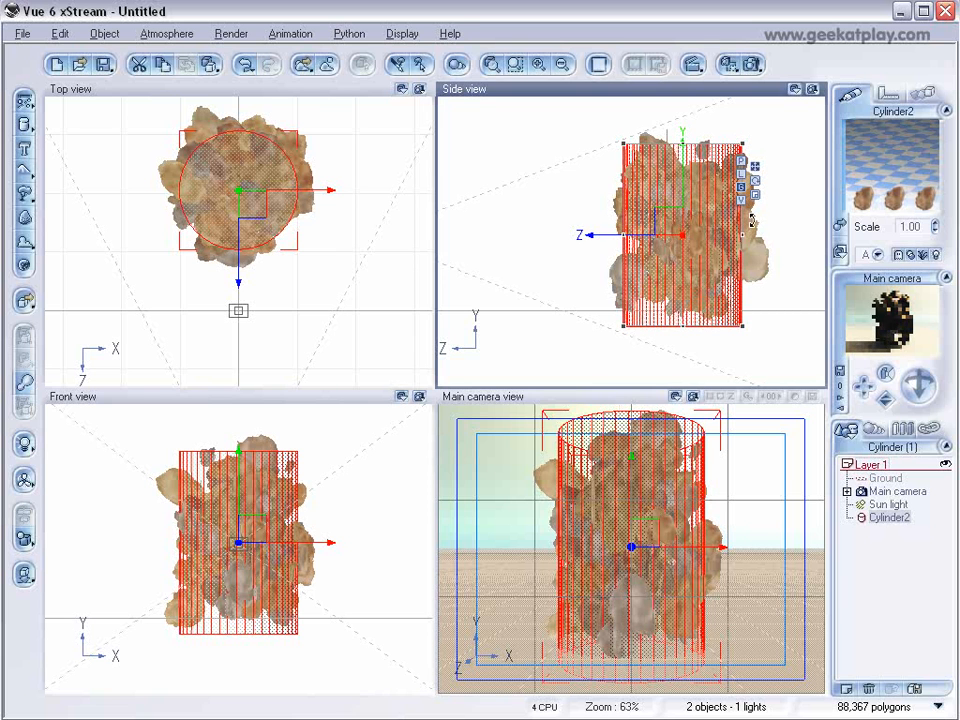
pyautogui.click(755, 65)
pyautogui.click(128, 379)
pyautogui.click(553, 225)
pyautogui.click(741, 553)
pyautogui.click(755, 66)
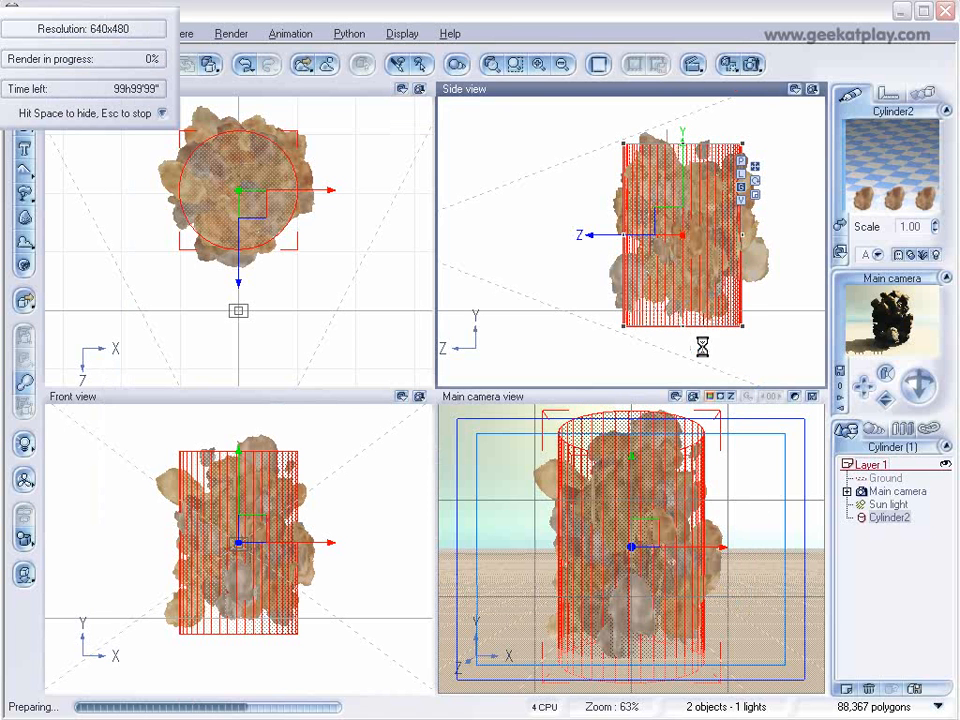
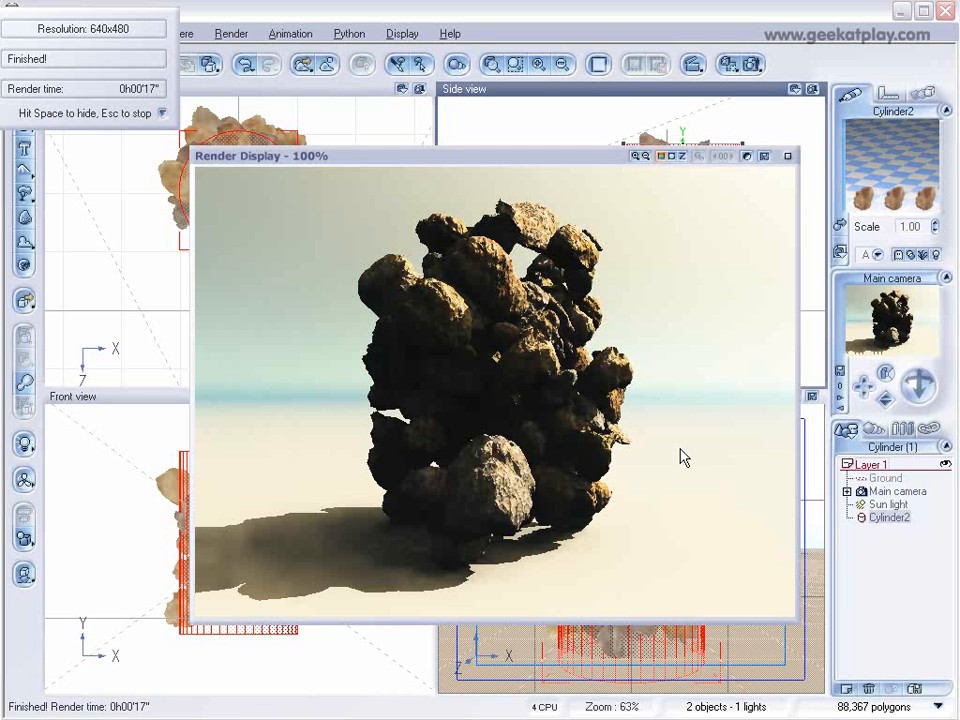
pyautogui.click(788, 156)
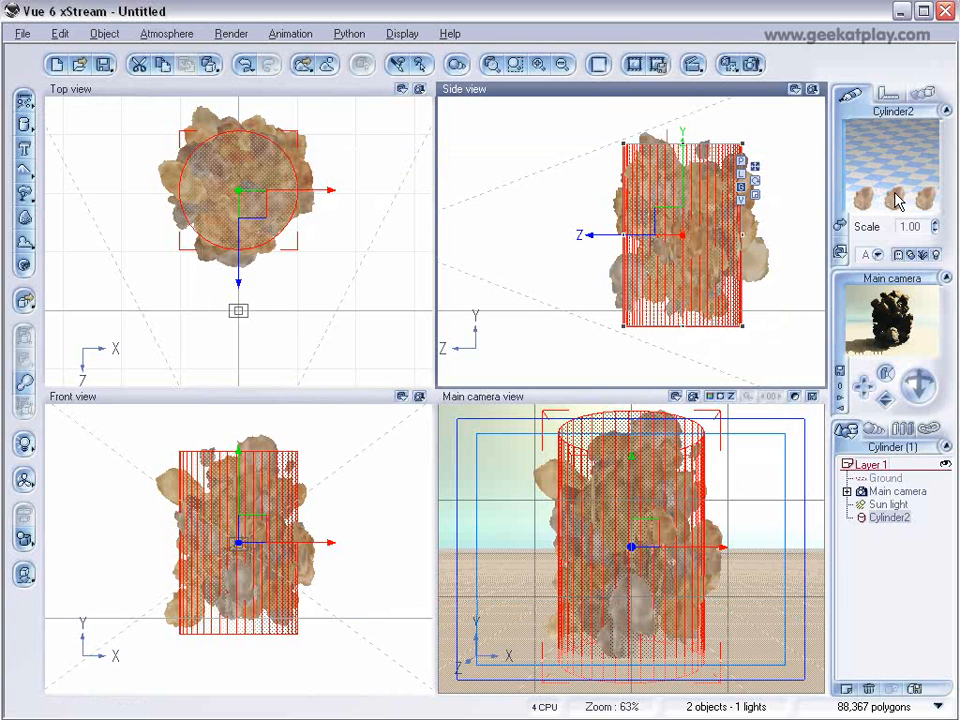
# - Reopen the cylinder's EcoSystem material and add Long Grass from the Grasses - Plants collection to its population
pyautogui.doubleClick(888, 193)
pyautogui.click(290, 336)
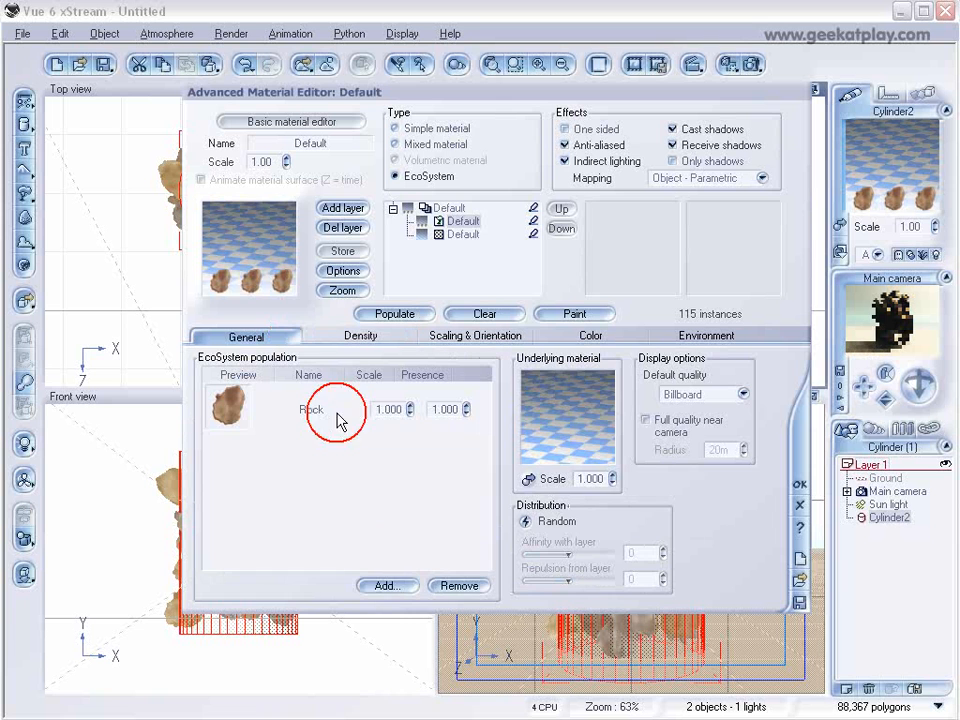
pyautogui.click(386, 586)
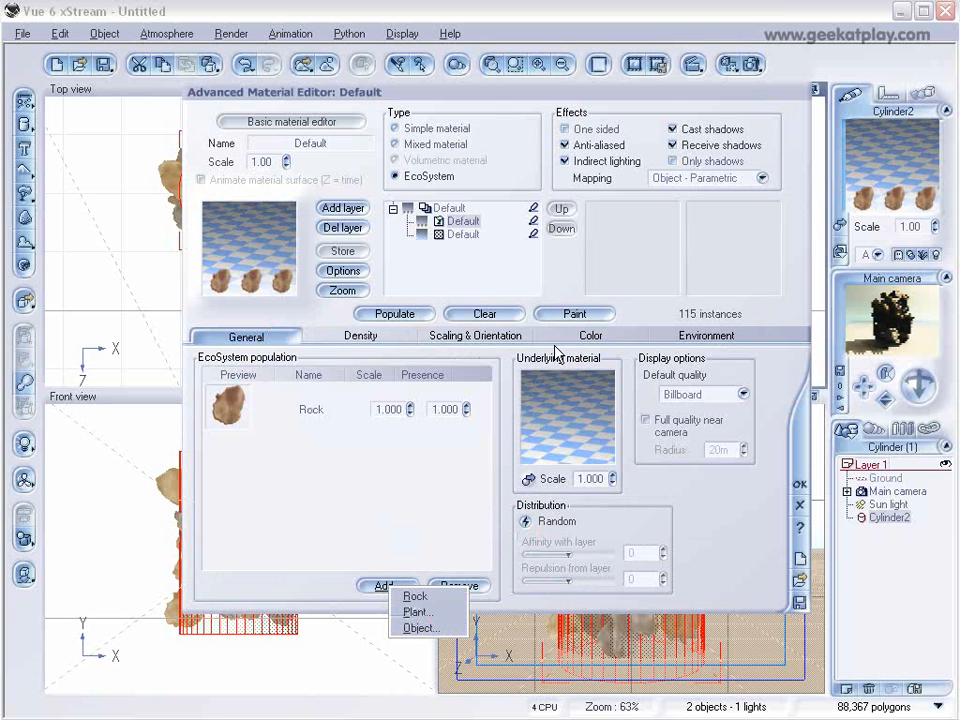
pyautogui.click(415, 612)
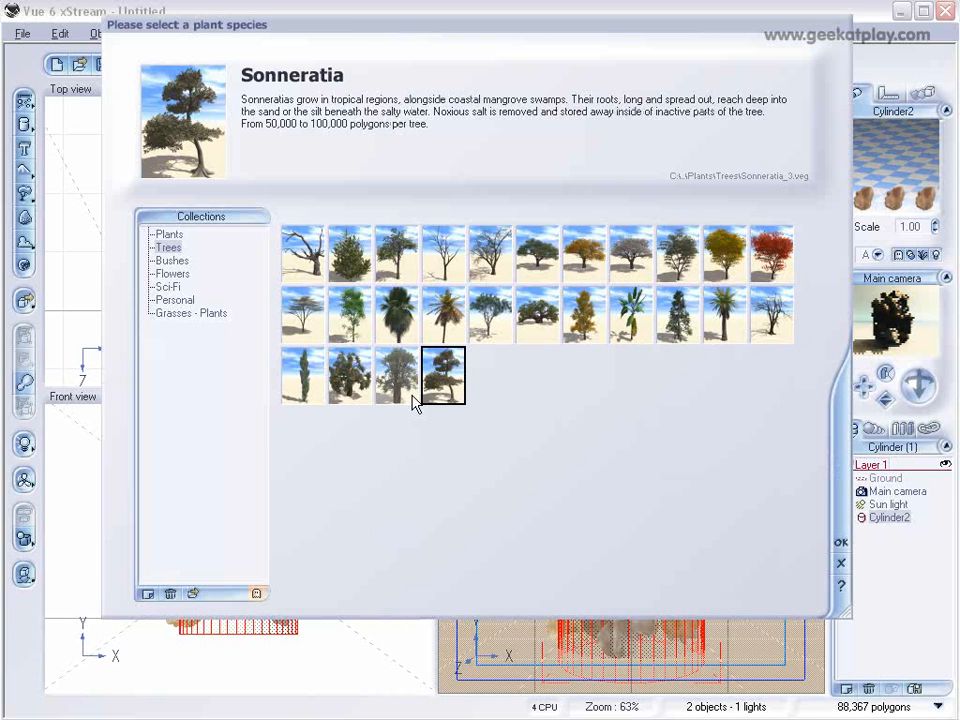
pyautogui.click(202, 312)
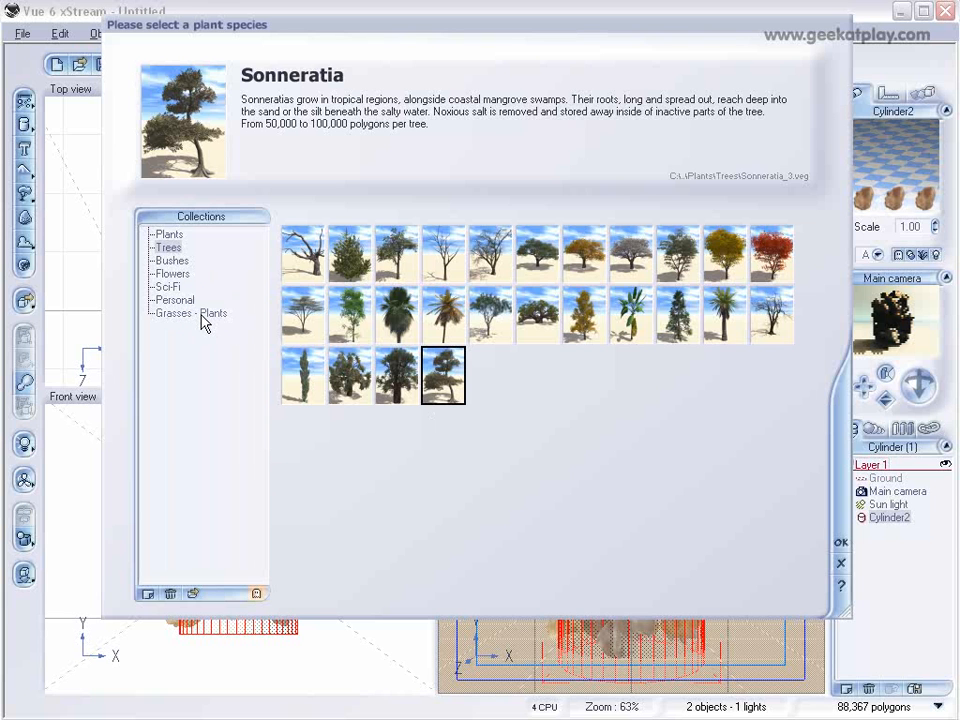
pyautogui.click(202, 313)
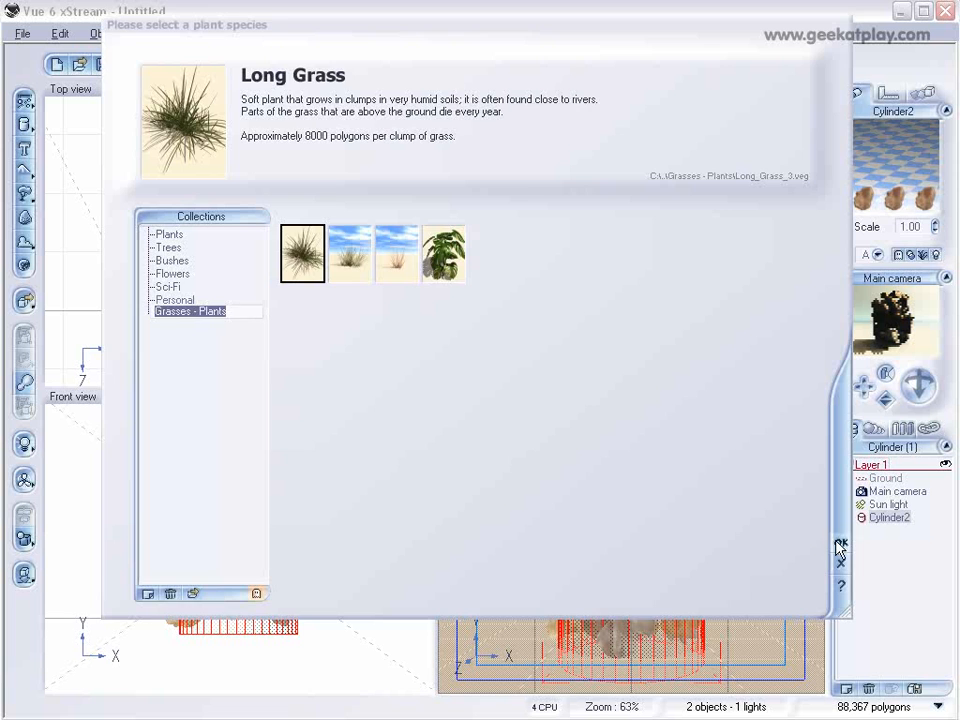
pyautogui.click(840, 545)
# - Add the Vitex Agnus Castus species from the Plants collection to the EcoSystem population
pyautogui.click(383, 590)
pyautogui.click(431, 611)
pyautogui.click(172, 236)
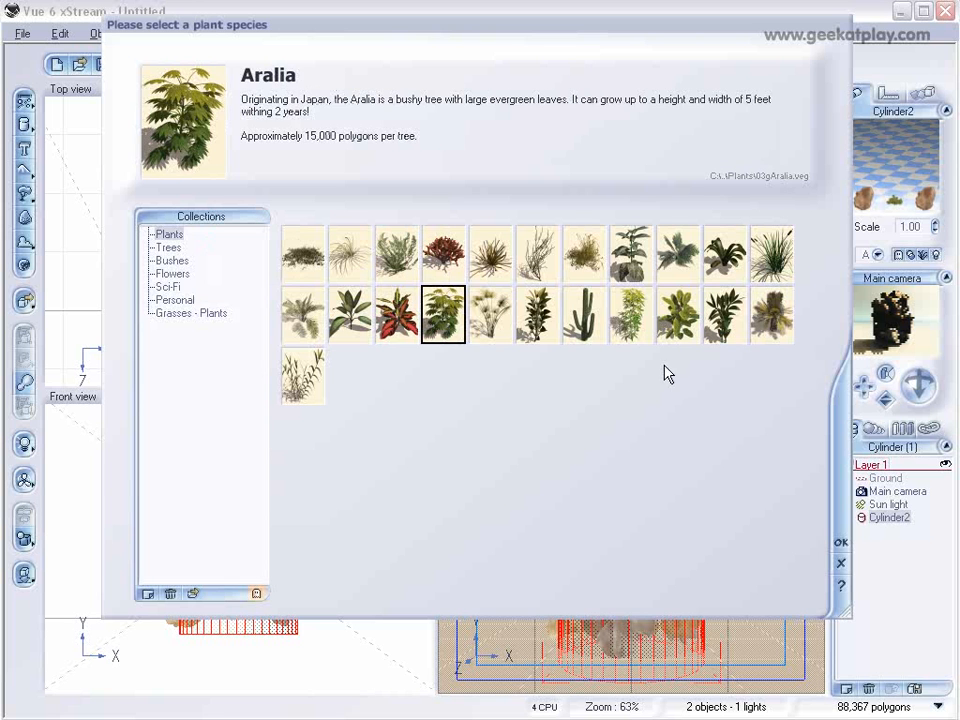
pyautogui.click(638, 322)
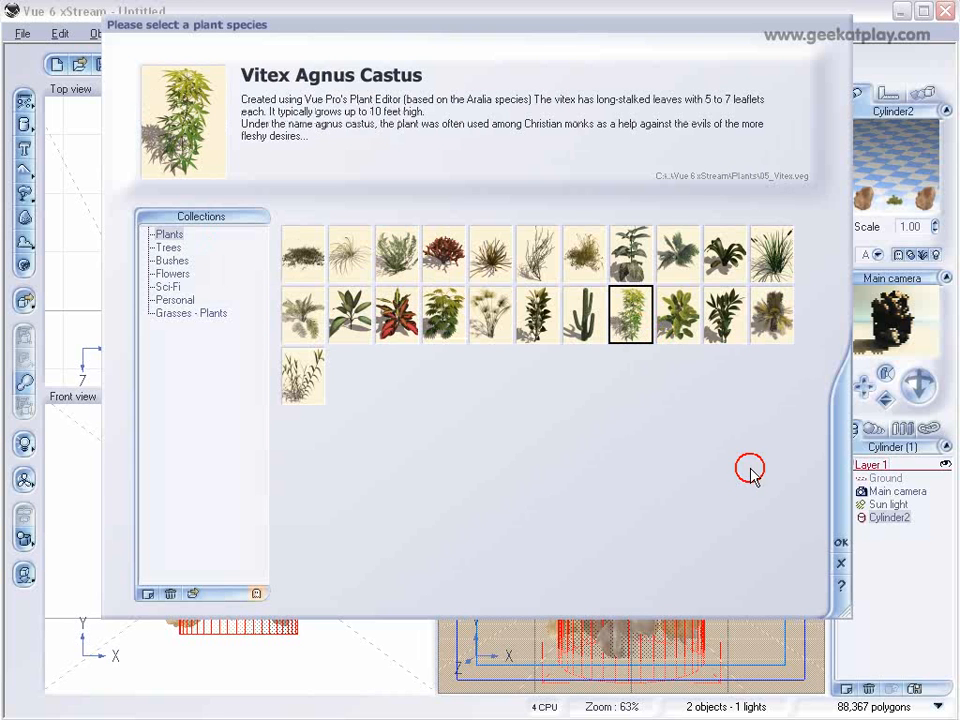
pyautogui.click(840, 546)
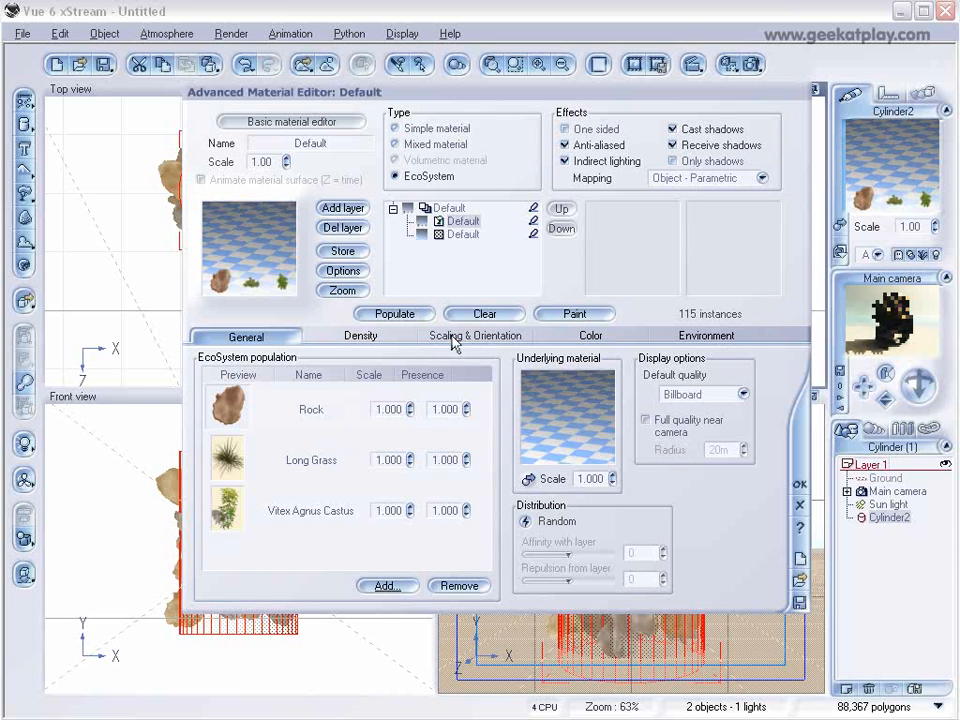
# - Rotate instances on all axes up to 180°, set their direction from surface to 89% and repopulate the cylinder
pyautogui.click(360, 337)
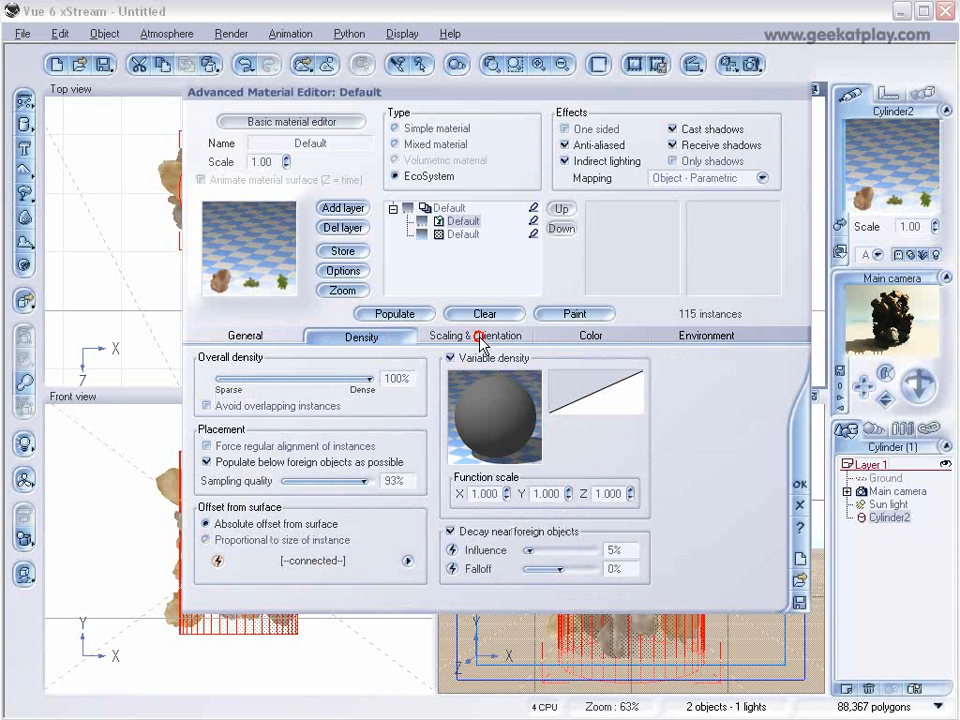
pyautogui.click(479, 337)
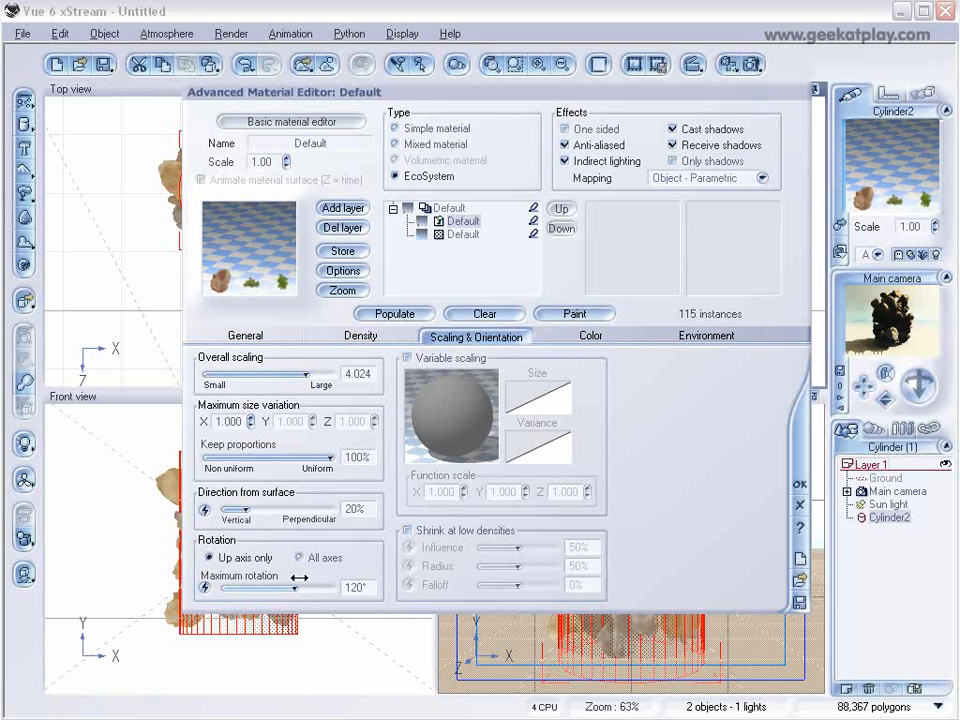
pyautogui.click(300, 557)
pyautogui.moveTo(294, 587); pyautogui.dragTo(317, 585)
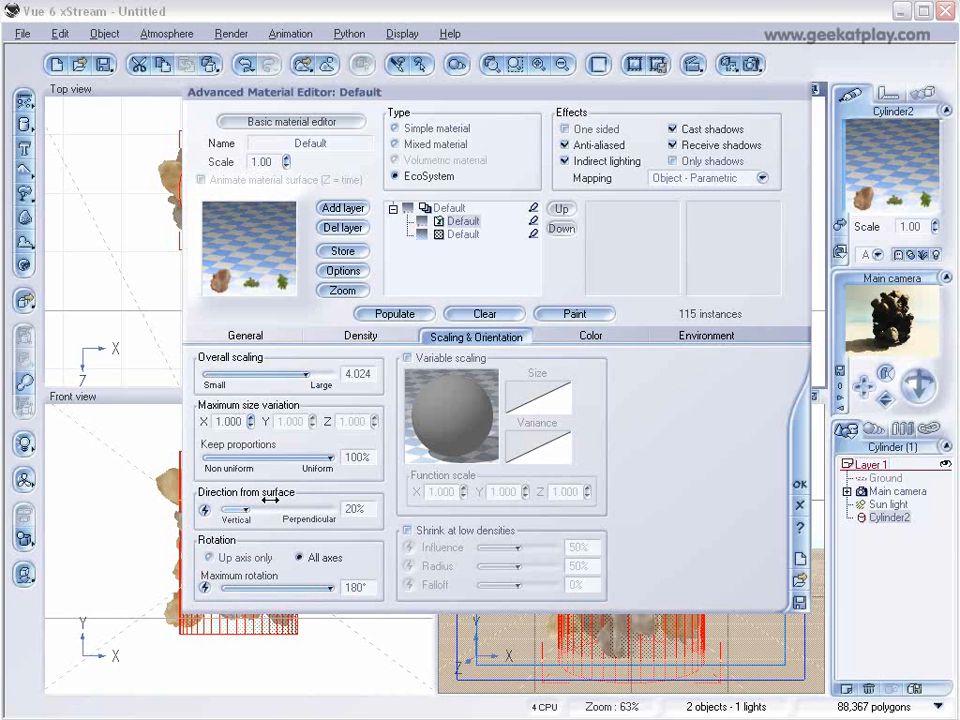
pyautogui.moveTo(250, 508); pyautogui.dragTo(318, 508)
pyautogui.click(398, 318)
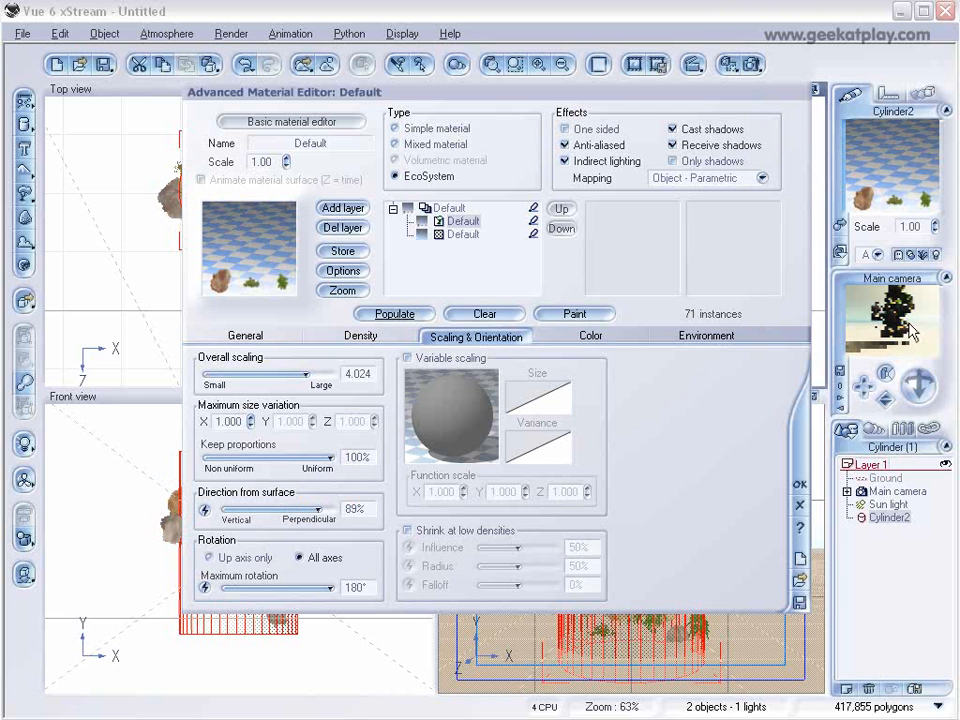
# - Set the Rock presence to 4.5 and repopulate the cylinder
pyautogui.click(254, 334)
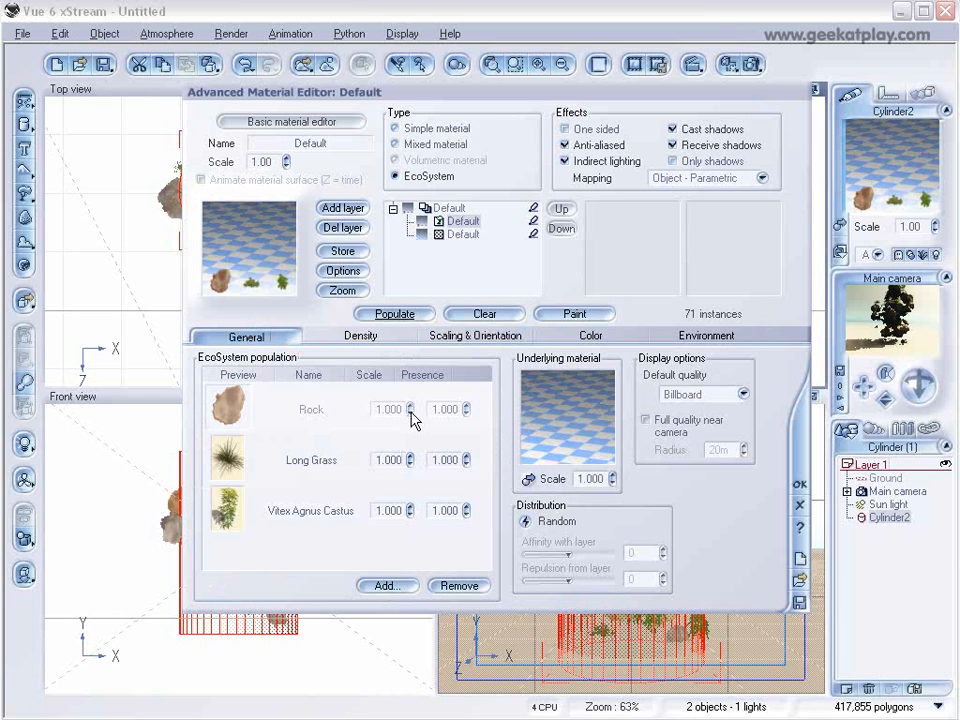
pyautogui.click(461, 409)
pyautogui.write('4.5')
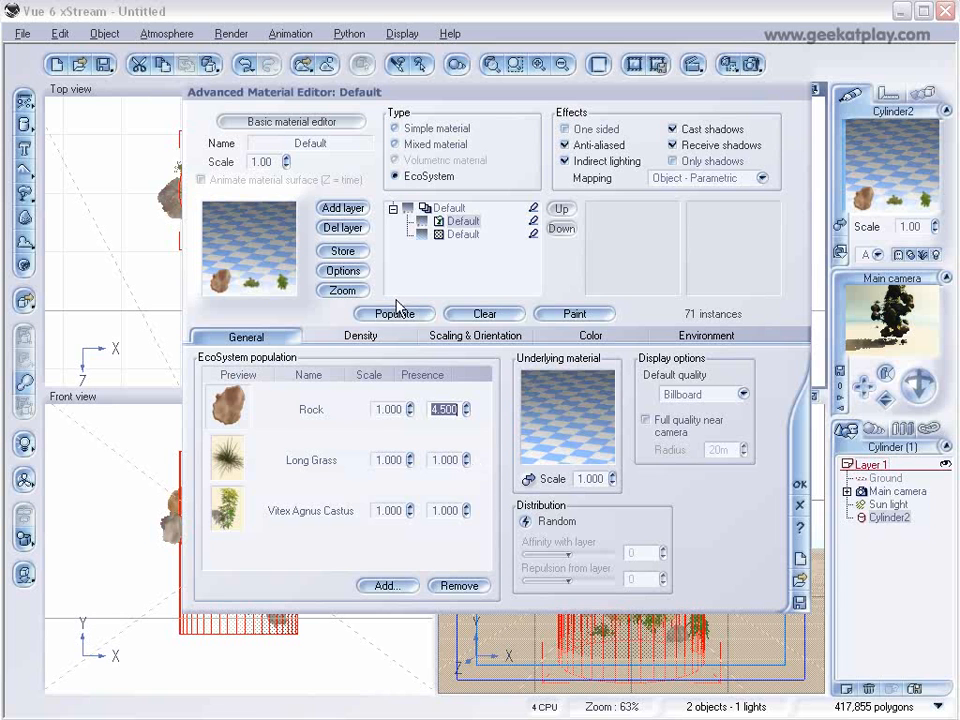
pyautogui.click(396, 313)
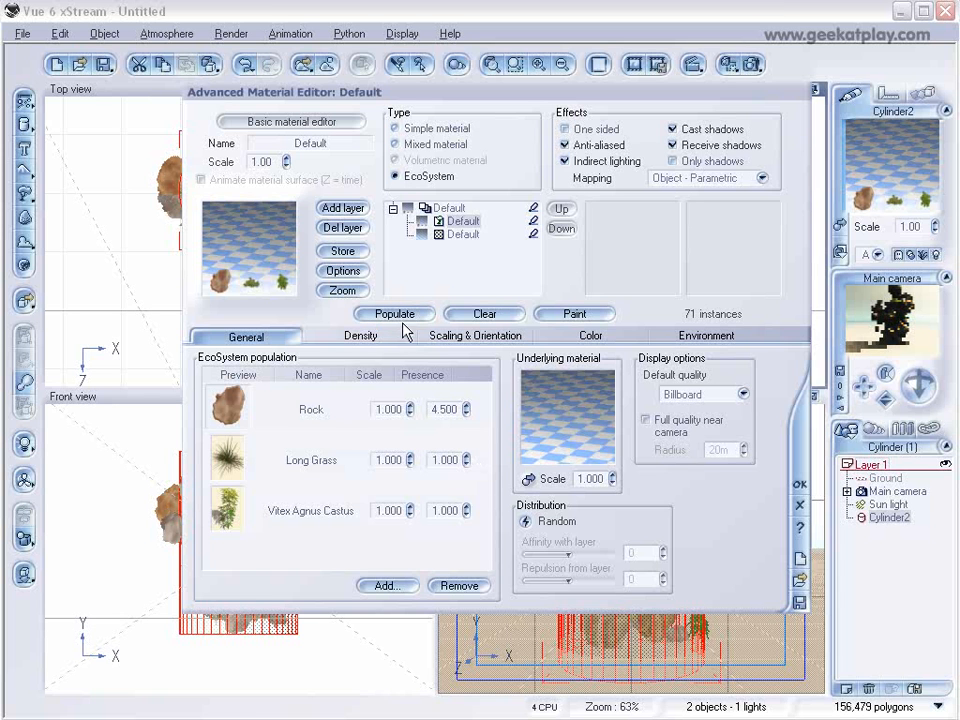
# - Turn off the density decay near foreign objects for the EcoSystem
pyautogui.click(358, 337)
pyautogui.click(366, 376)
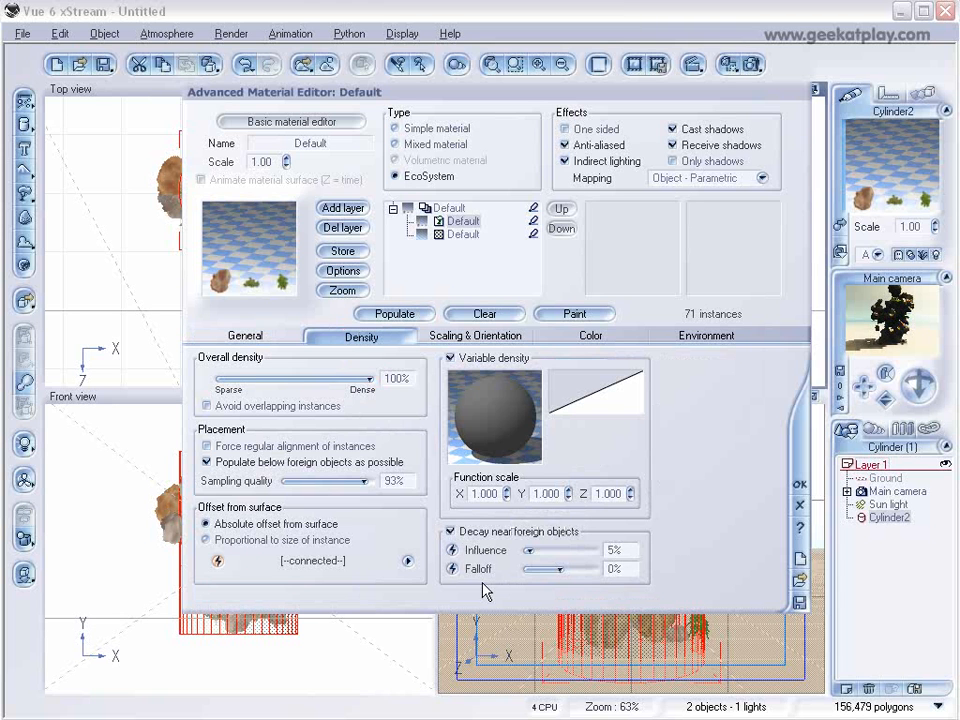
pyautogui.click(471, 549)
pyautogui.click(547, 370)
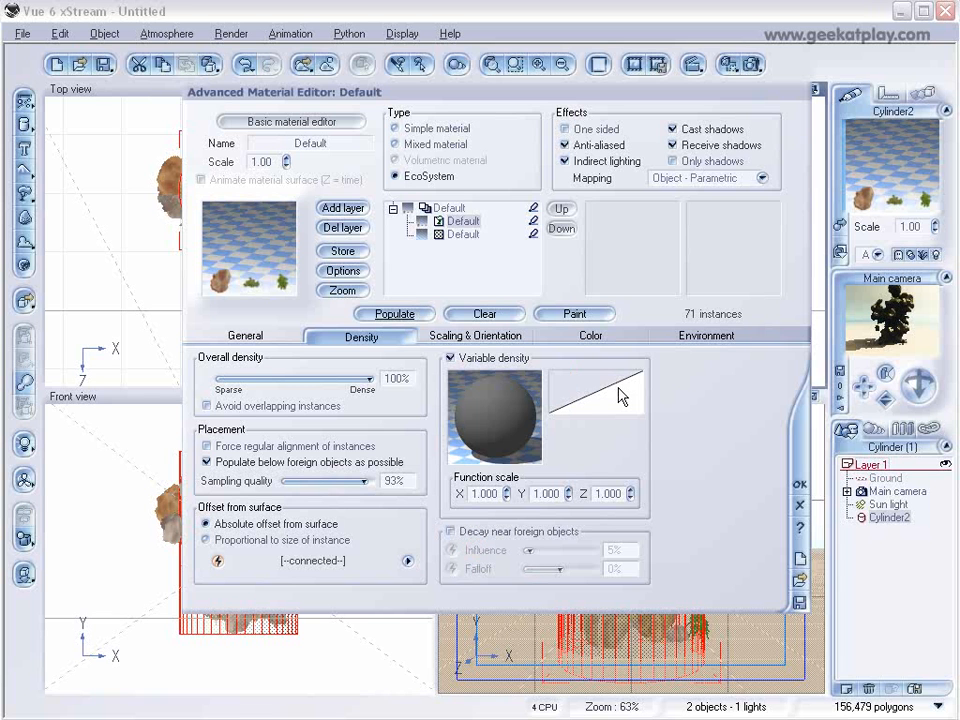
# - Raise the Rock presence to 9.3 and repopulate the cylinder
pyautogui.click(250, 337)
pyautogui.moveTo(465, 408); pyautogui.dragTo(465, 404)
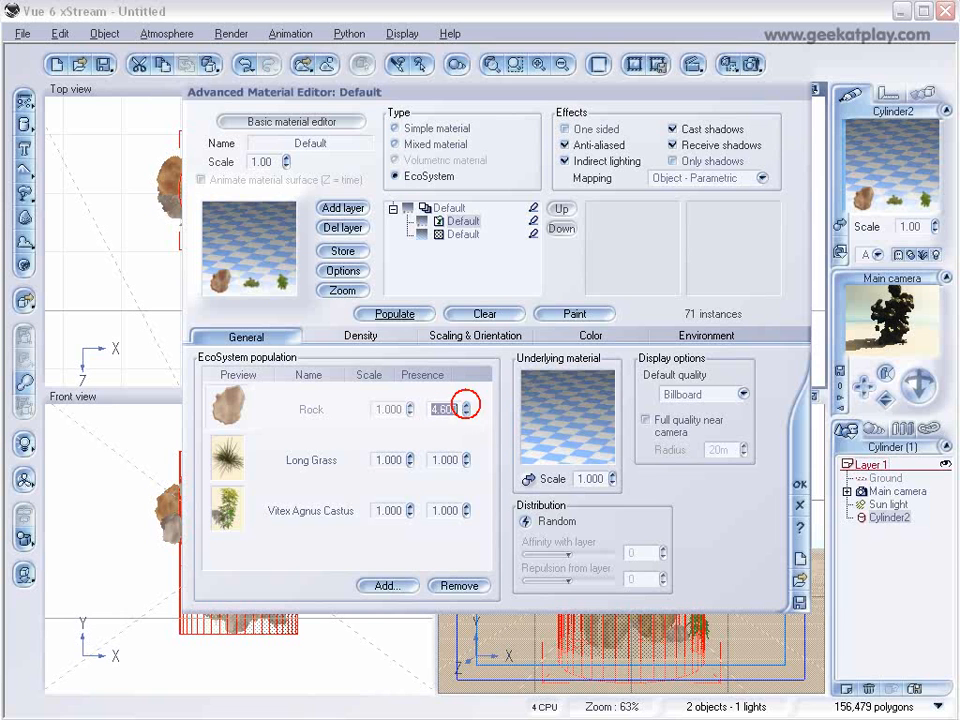
pyautogui.click(366, 314)
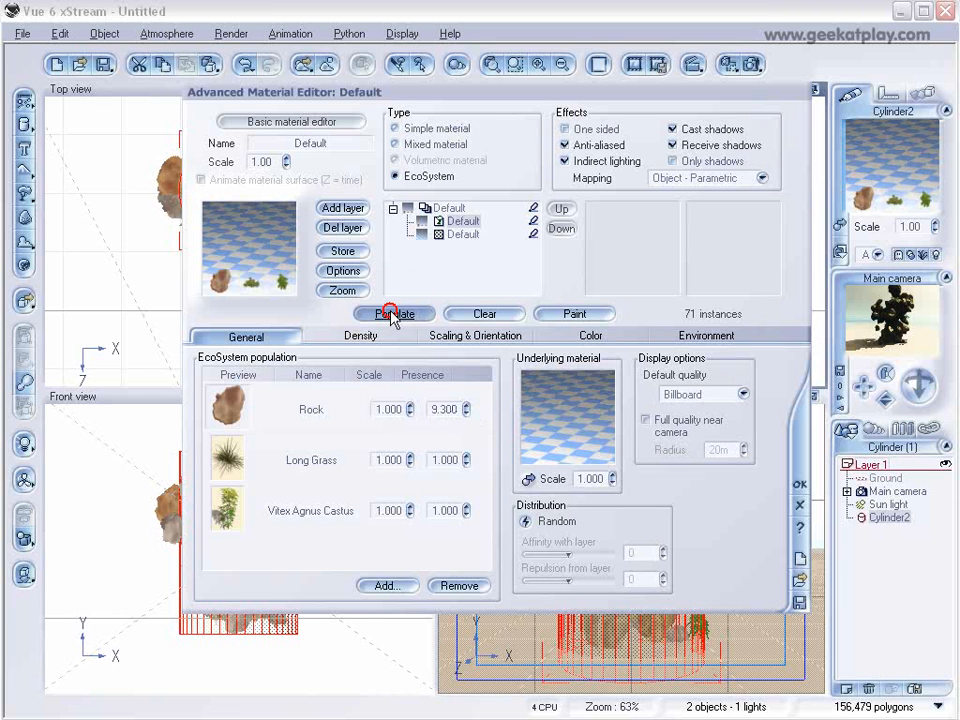
# - Reduce the Long Grass scale to 0.3 and the Vitex Agnus Castus scale to 0.4, then repopulate the cylinder
pyautogui.moveTo(409, 463); pyautogui.dragTo(409, 478)
pyautogui.click(409, 510)
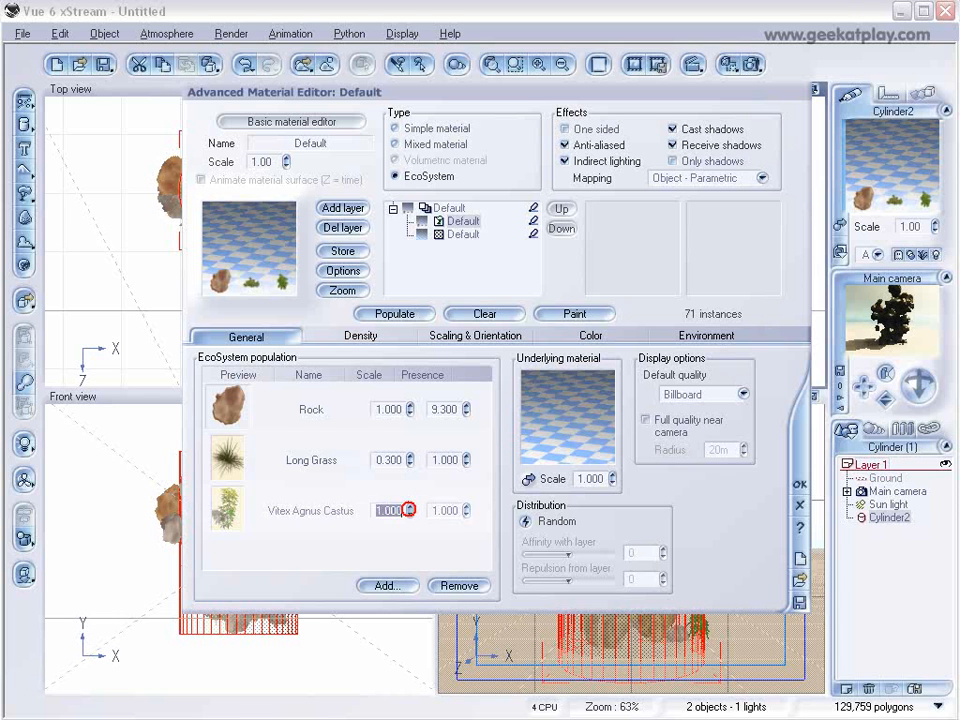
pyautogui.click(388, 316)
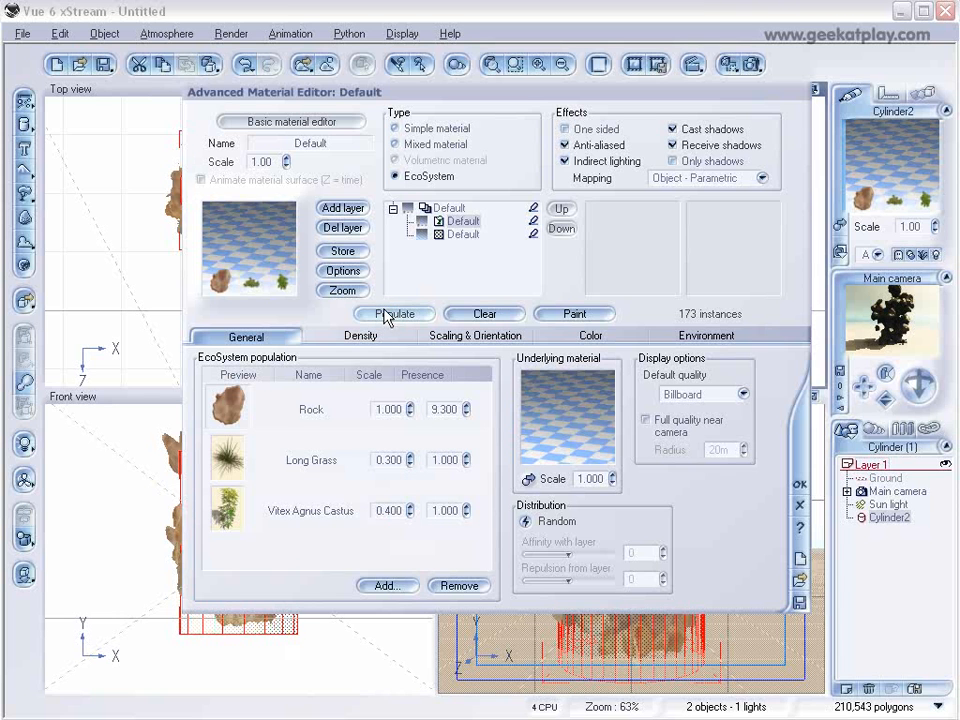
# - Render the rock and plant mix at 640x480, stop it partway and close the render display
pyautogui.click(729, 64)
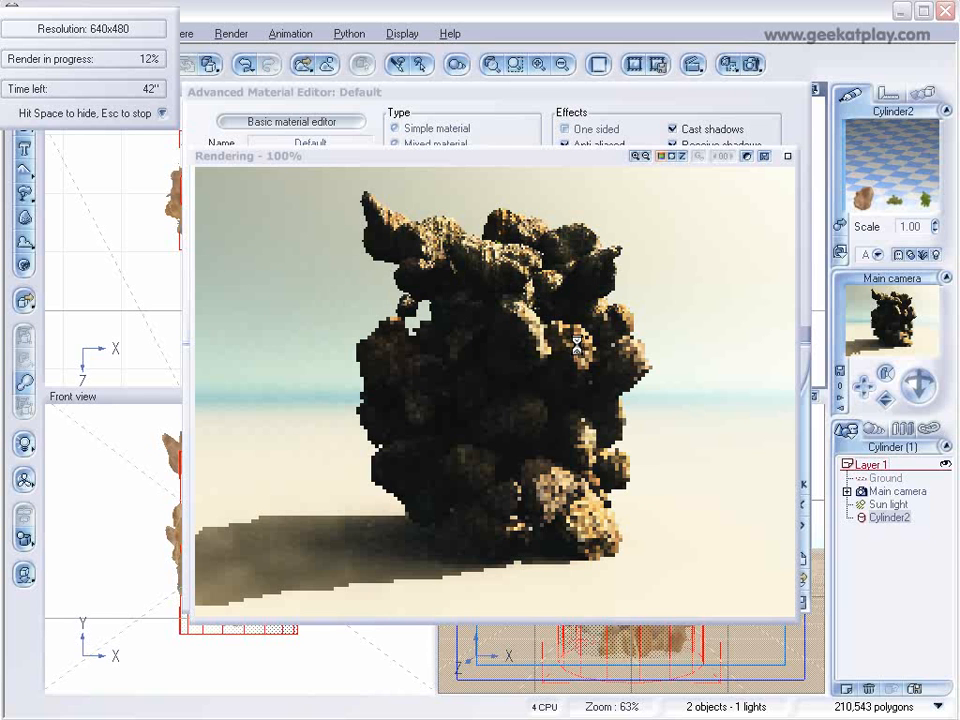
pyautogui.click(471, 311)
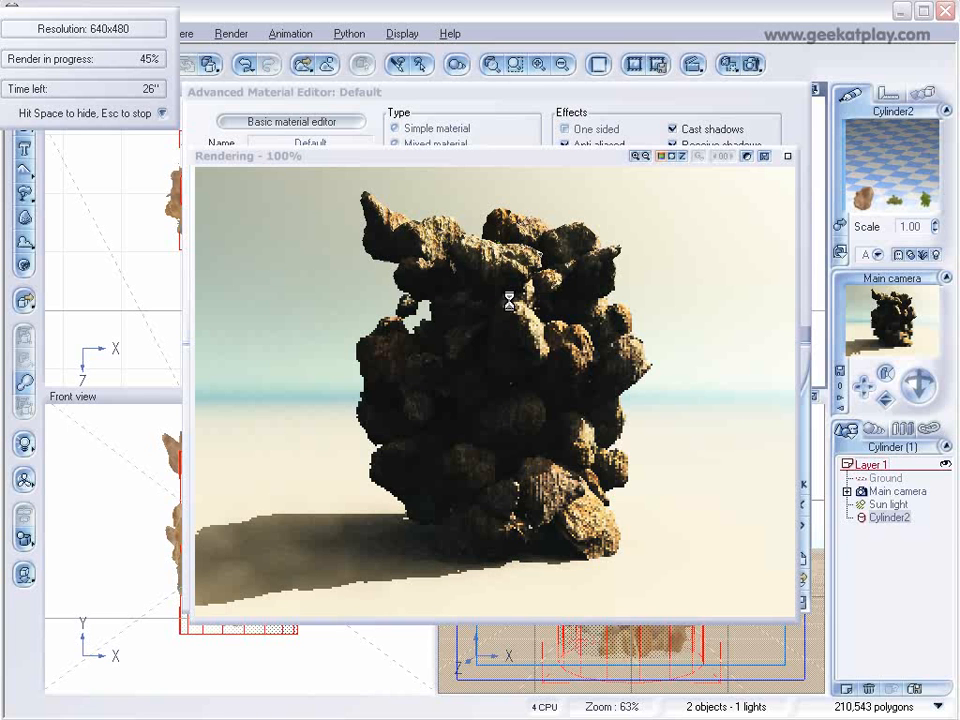
pyautogui.press('Escape')
pyautogui.click(788, 157)
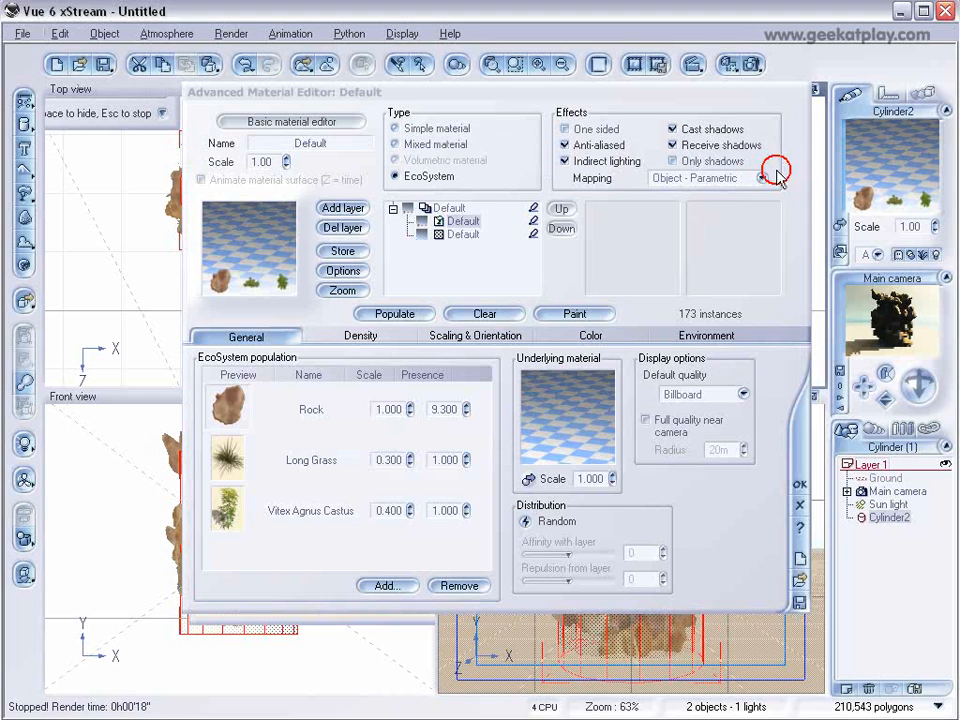
# - Open the EcoSystem Painter and brush only Vitex Agnus Castus instances onto the cylinder in the top view
pyautogui.moveTo(506, 96); pyautogui.dragTo(685, 66)
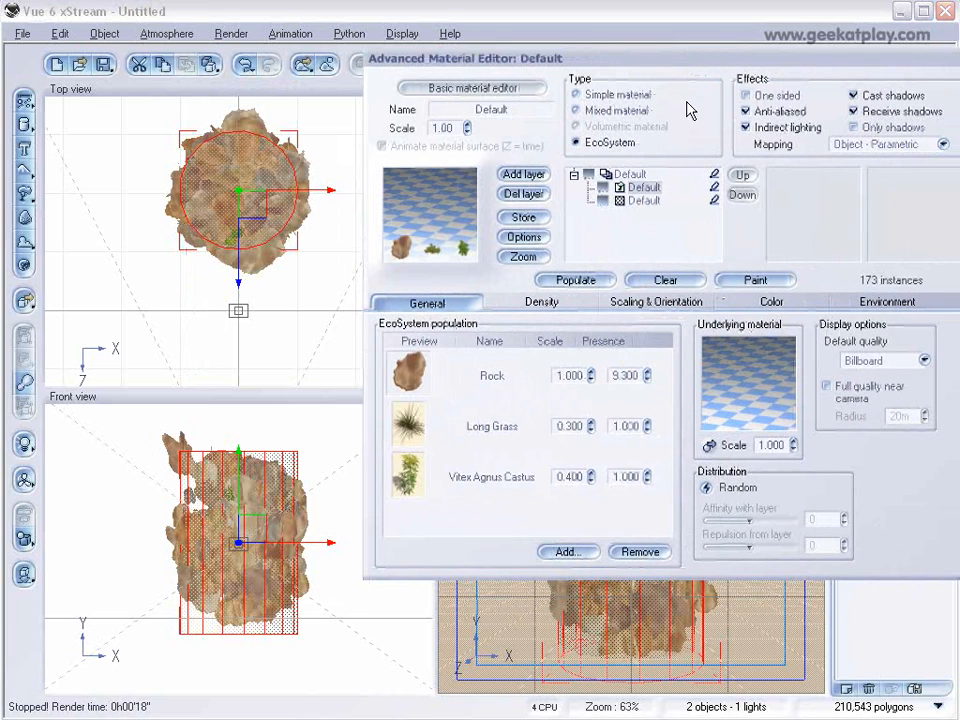
pyautogui.click(760, 280)
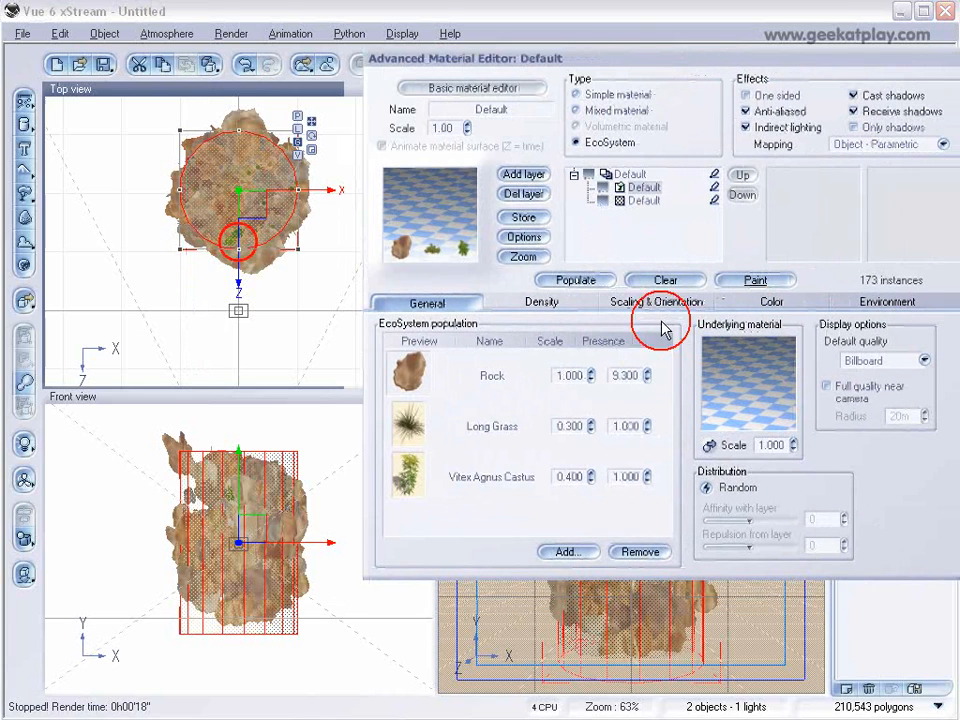
pyautogui.click(470, 428)
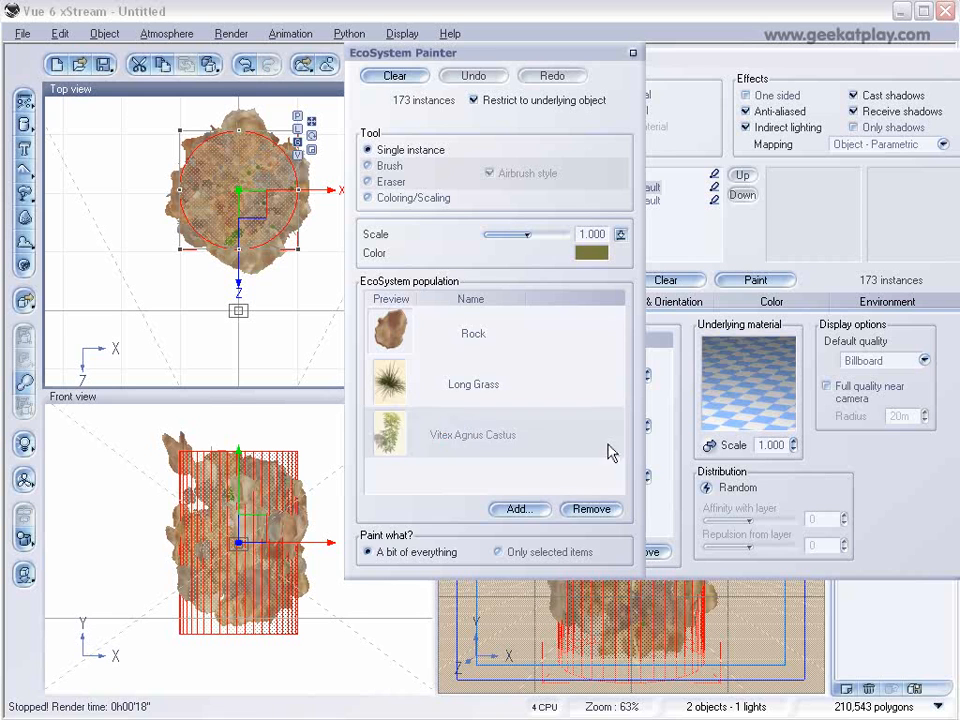
pyautogui.click(388, 167)
pyautogui.click(530, 625)
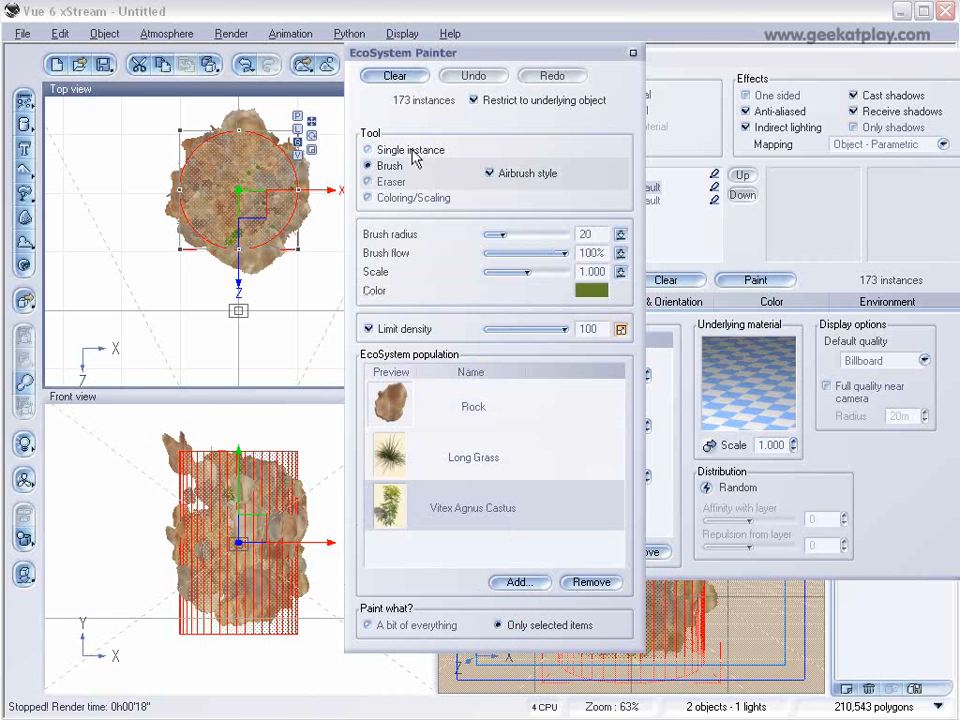
pyautogui.moveTo(231, 171)
pyautogui.mouseDown()
pyautogui.moveTo(202, 189)
pyautogui.moveTo(205, 231)
pyautogui.moveTo(233, 262)
pyautogui.moveTo(287, 223)
pyautogui.moveTo(272, 232)
pyautogui.moveTo(213, 115)
pyautogui.moveTo(205, 160)
pyautogui.moveTo(160, 150)
pyautogui.moveTo(180, 213)
pyautogui.moveTo(208, 189)
pyautogui.moveTo(259, 251)
pyautogui.moveTo(223, 146)
pyautogui.moveTo(302, 226)
pyautogui.moveTo(218, 105)
pyautogui.moveTo(229, 114)
pyautogui.moveTo(242, 294)
pyautogui.moveTo(246, 176)
pyautogui.mouseUp()
# - Turn off the density limit, brush Long Grass over the cylinder in the top view, and accept the painted material
pyautogui.click(368, 328)
pyautogui.click(424, 458)
pyautogui.moveTo(224, 228)
pyautogui.mouseDown()
pyautogui.moveTo(190, 170)
pyautogui.moveTo(185, 195)
pyautogui.moveTo(225, 190)
pyautogui.moveTo(246, 152)
pyautogui.moveTo(253, 163)
pyautogui.moveTo(317, 171)
pyautogui.moveTo(274, 257)
pyautogui.moveTo(285, 238)
pyautogui.moveTo(223, 266)
pyautogui.moveTo(180, 221)
pyautogui.moveTo(231, 171)
pyautogui.moveTo(275, 282)
pyautogui.moveTo(264, 154)
pyautogui.moveTo(288, 190)
pyautogui.moveTo(225, 124)
pyautogui.moveTo(209, 167)
pyautogui.moveTo(185, 148)
pyautogui.moveTo(214, 380)
pyautogui.mouseUp()
pyautogui.moveTo(240, 226)
pyautogui.mouseDown()
pyautogui.moveTo(243, 214)
pyautogui.moveTo(251, 229)
pyautogui.moveTo(209, 157)
pyautogui.mouseUp()
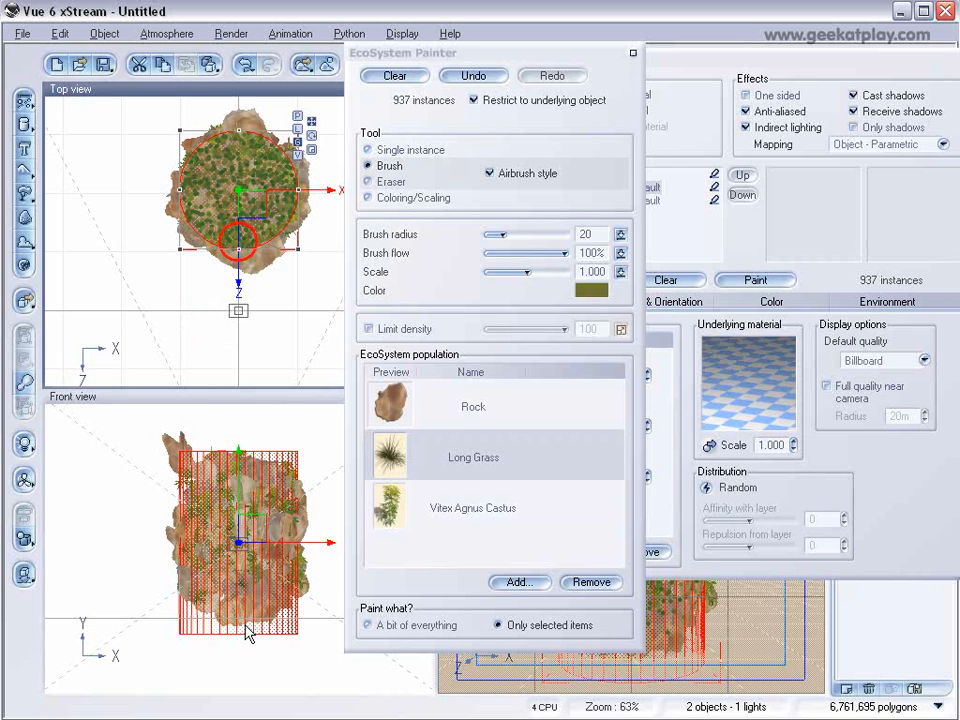
pyautogui.moveTo(281, 208)
pyautogui.mouseDown()
pyautogui.moveTo(205, 135)
pyautogui.moveTo(165, 130)
pyautogui.moveTo(236, 180)
pyautogui.moveTo(238, 235)
pyautogui.mouseUp()
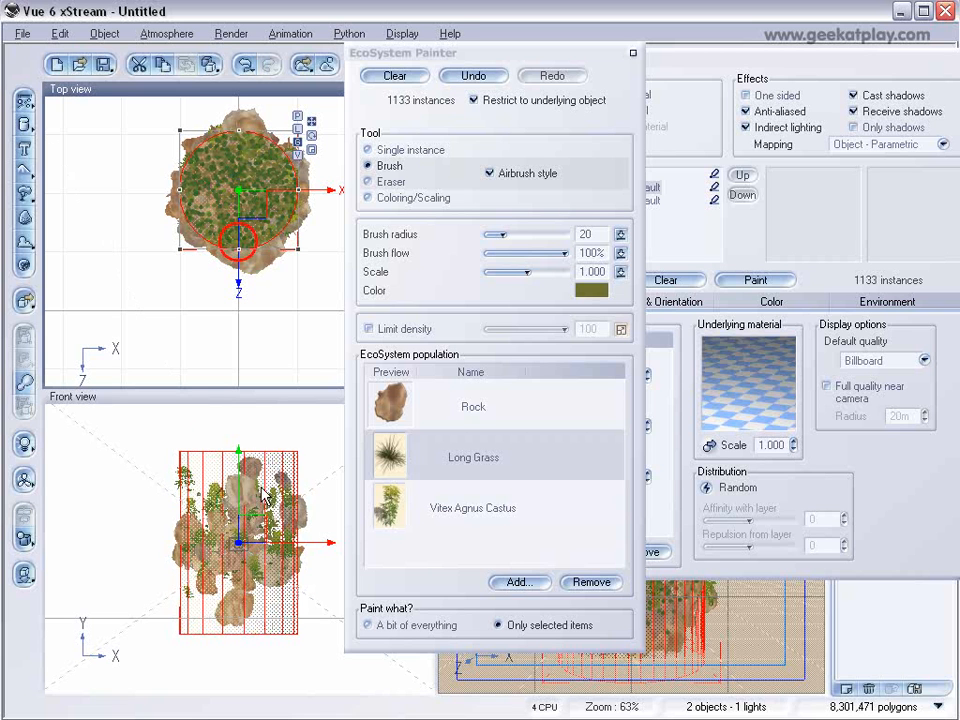
pyautogui.click(632, 53)
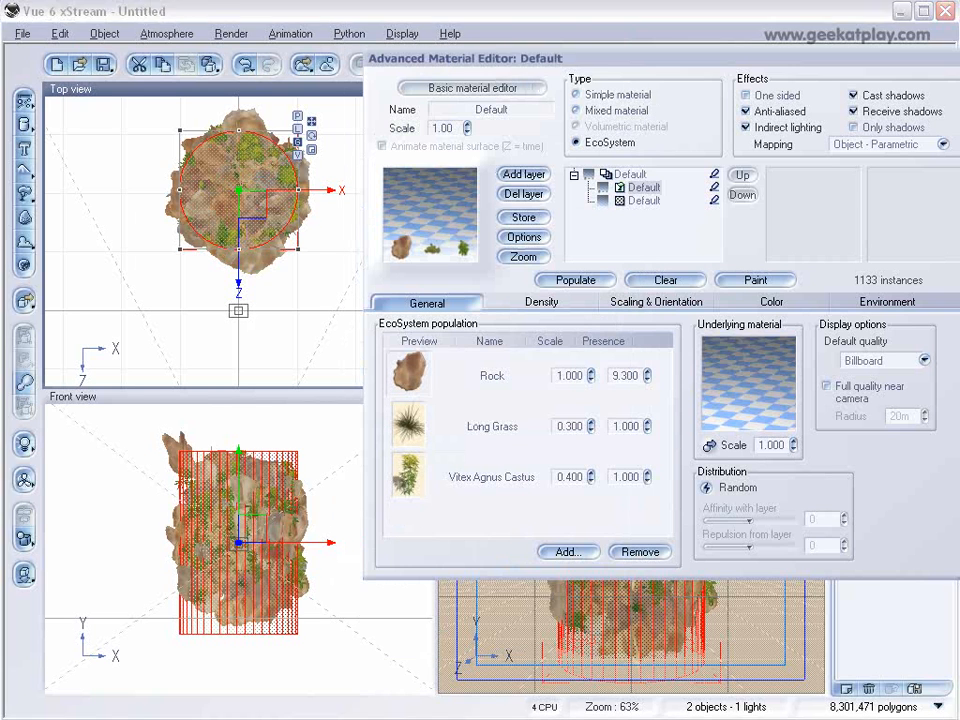
pyautogui.press('Return')
# - Start a 640x480 render of the painted cylinder, stop it early and close the render display
pyautogui.click(753, 58)
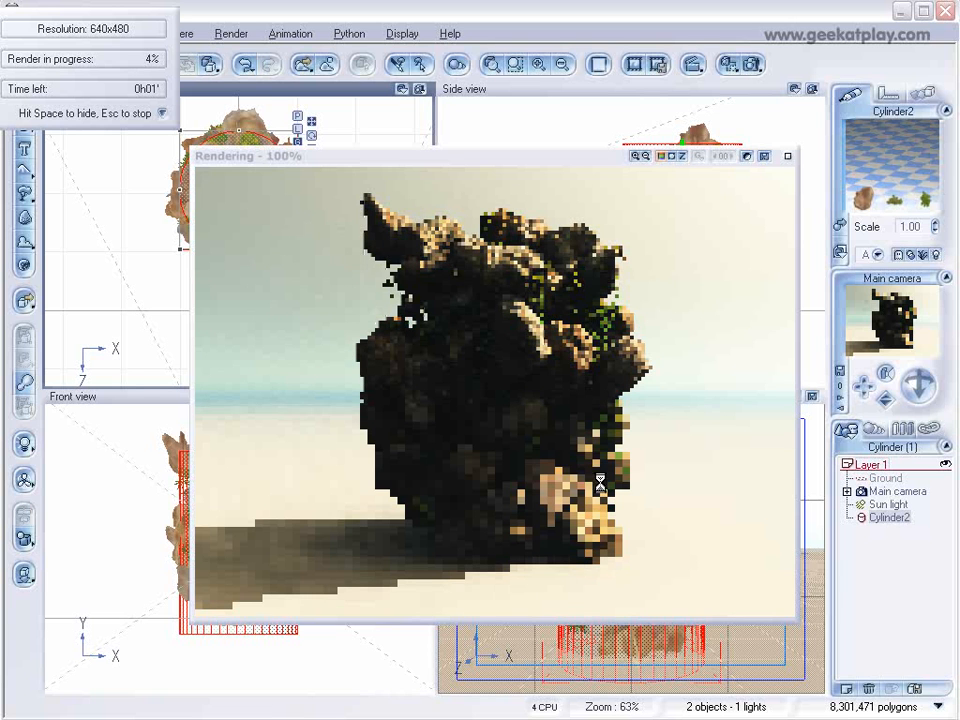
pyautogui.press('Escape')
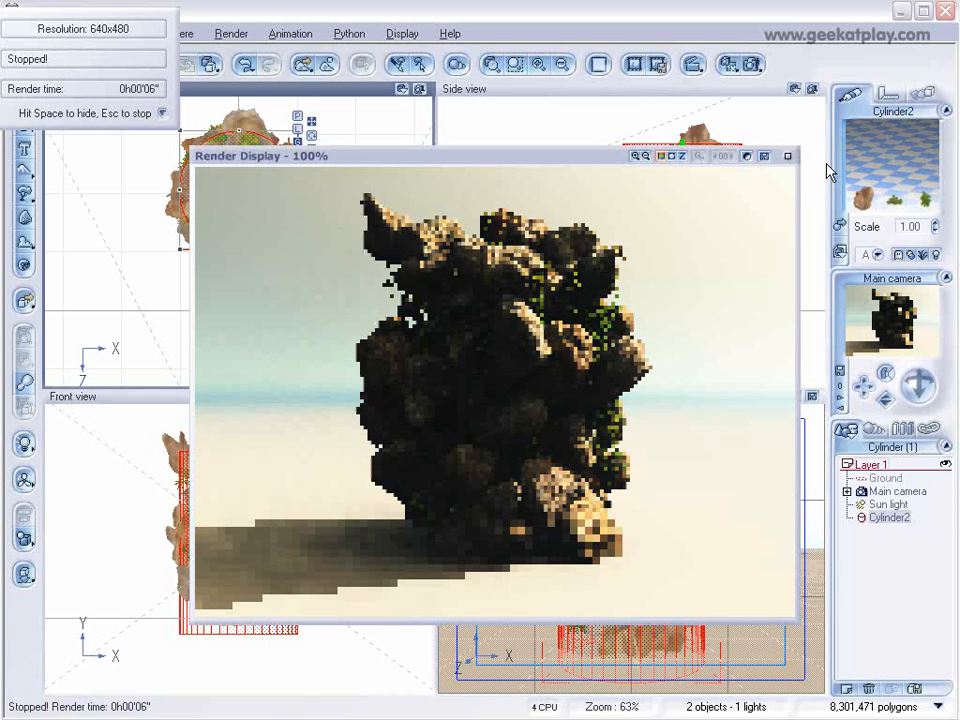
pyautogui.click(791, 157)
# - Add the Vegetation material from the Landscapes collection as a layer on the Chipped rock material and accept it
pyautogui.click(880, 431)
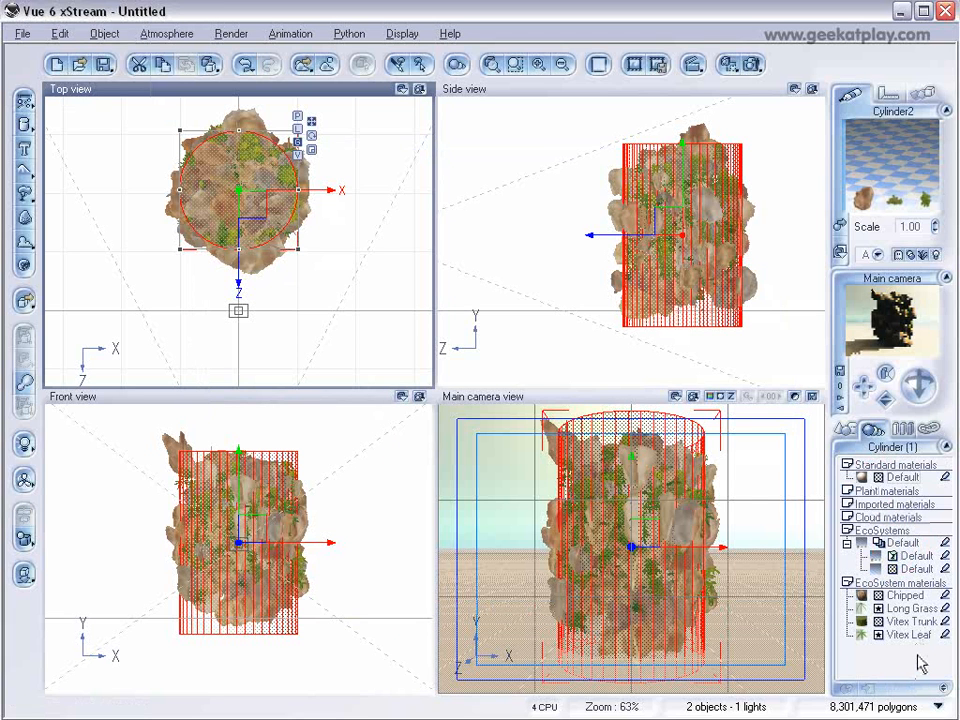
pyautogui.doubleClick(870, 598)
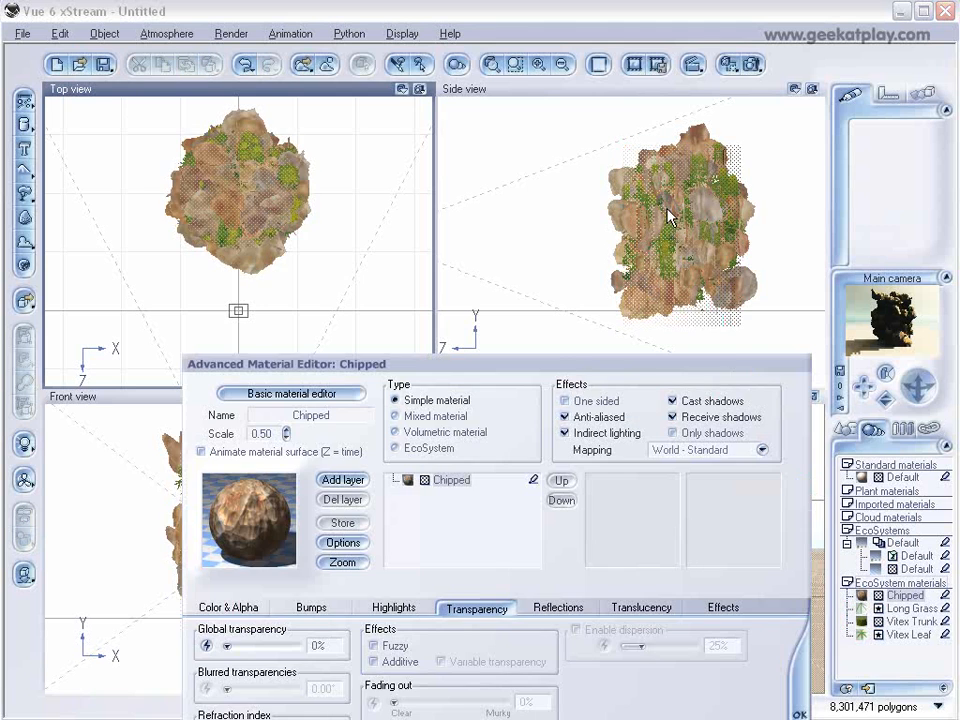
pyautogui.moveTo(570, 364); pyautogui.dragTo(557, 144)
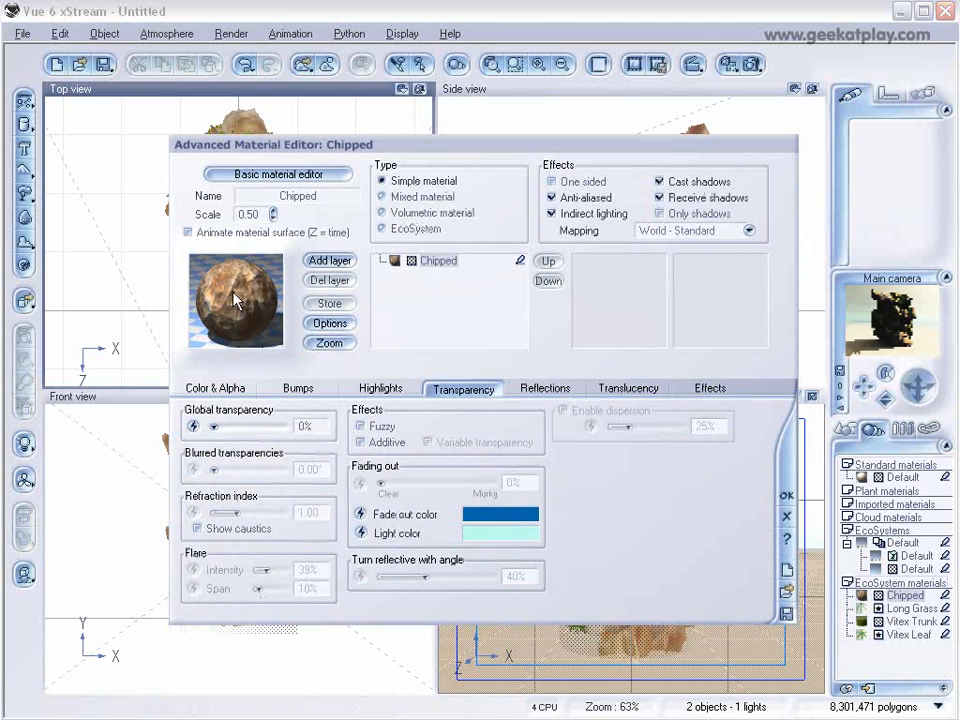
pyautogui.click(318, 261)
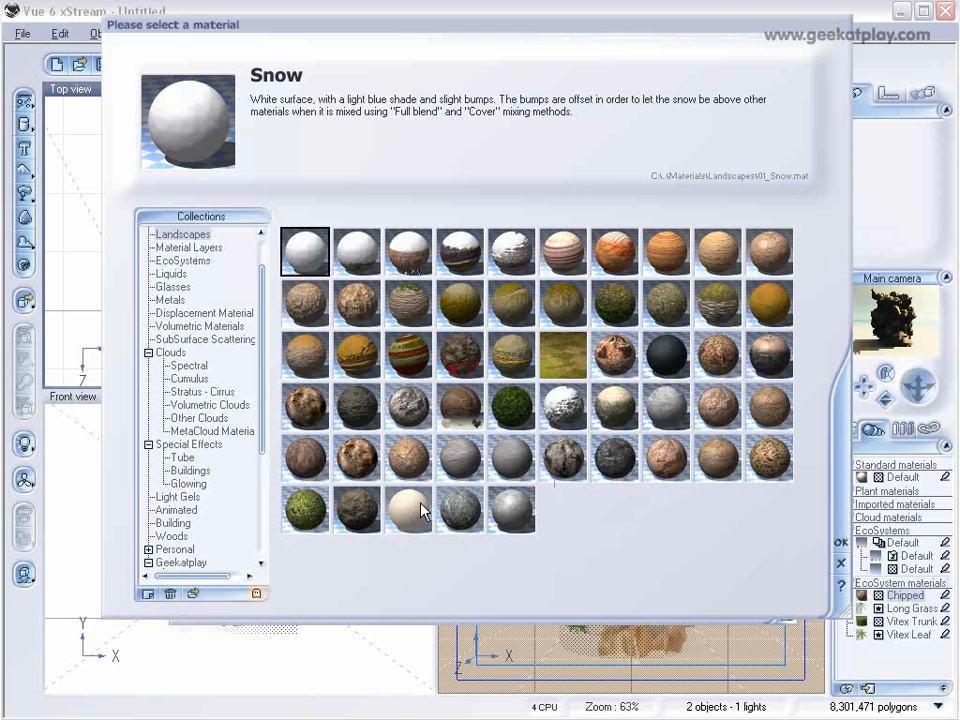
pyautogui.click(306, 512)
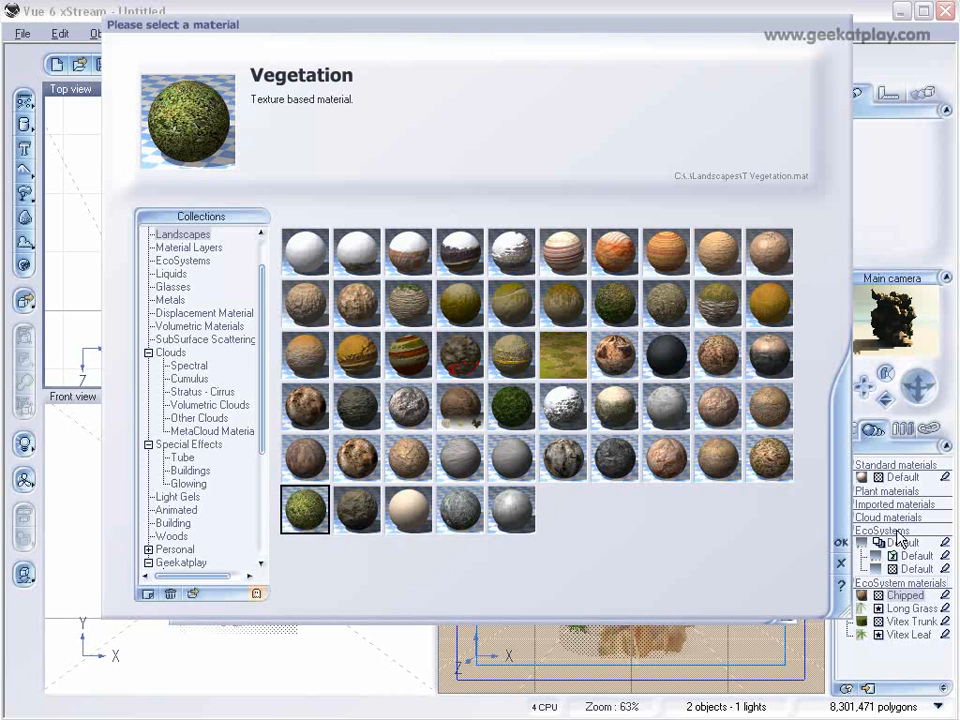
pyautogui.click(839, 540)
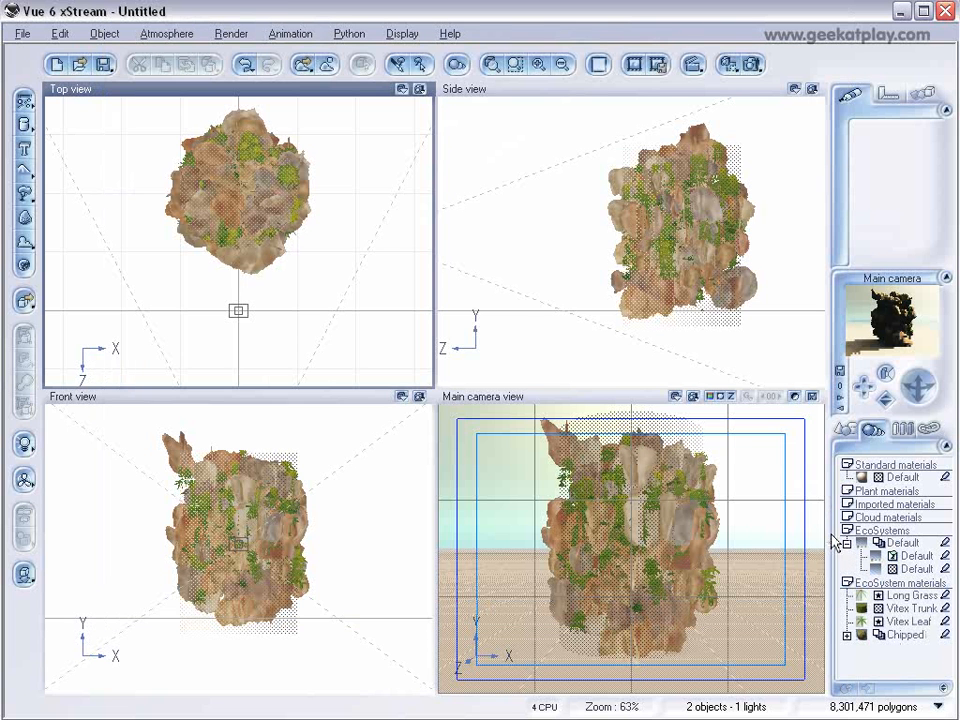
# - Set the Chipped material's Vegetation layer to +100 alpha boost, altitude range -1.00 to -0.07 and 30% top fuzziness, and accept it
pyautogui.doubleClick(866, 609)
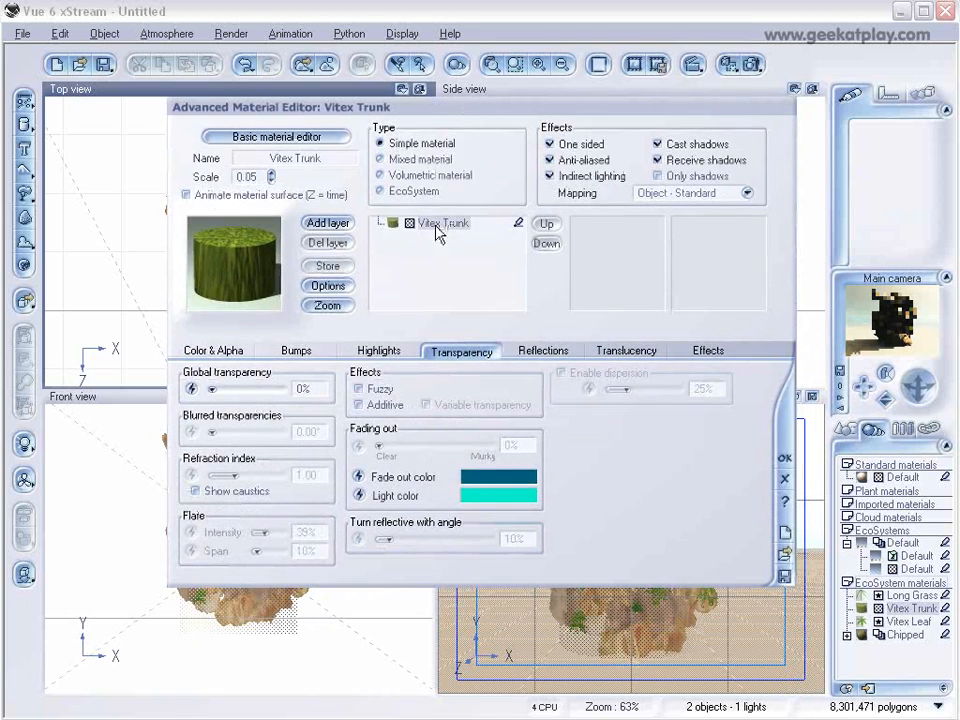
pyautogui.click(785, 457)
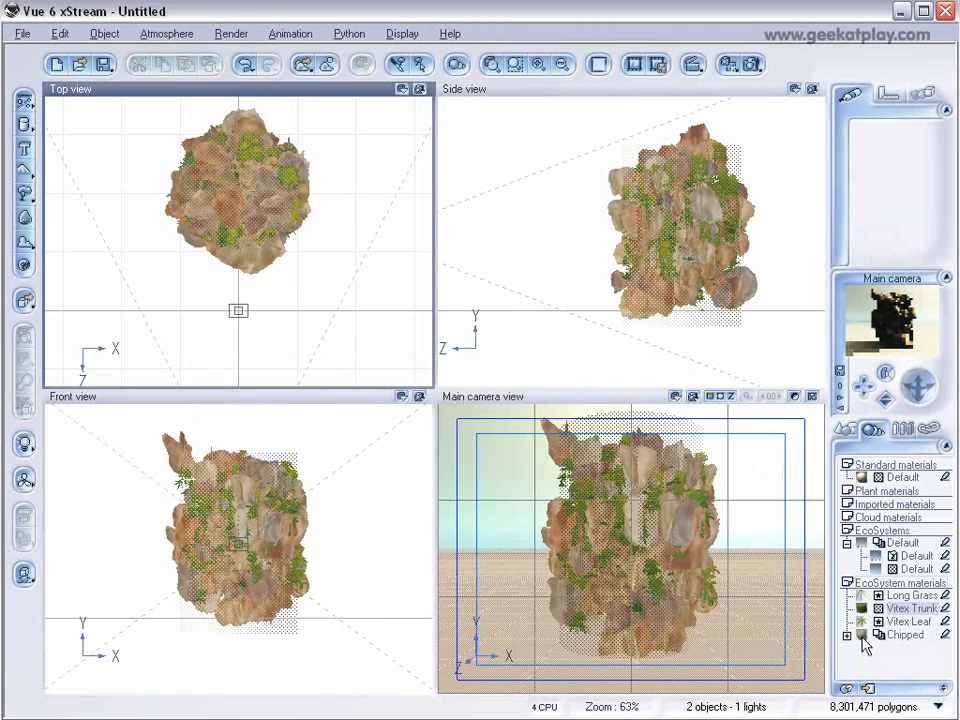
pyautogui.doubleClick(863, 637)
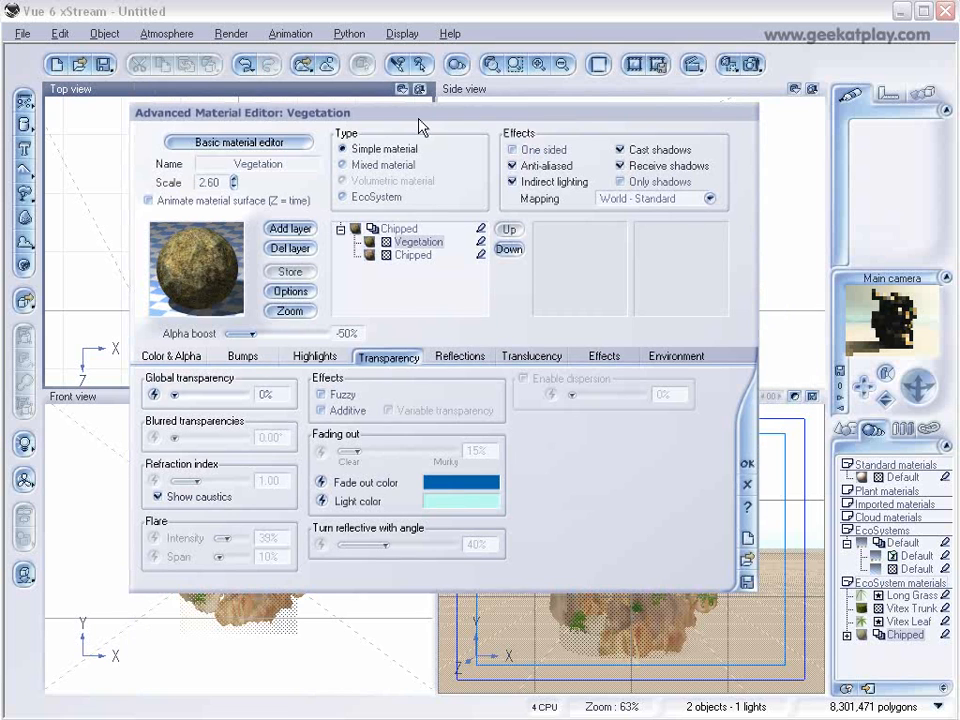
pyautogui.moveTo(287, 334); pyautogui.dragTo(486, 360)
pyautogui.click(658, 358)
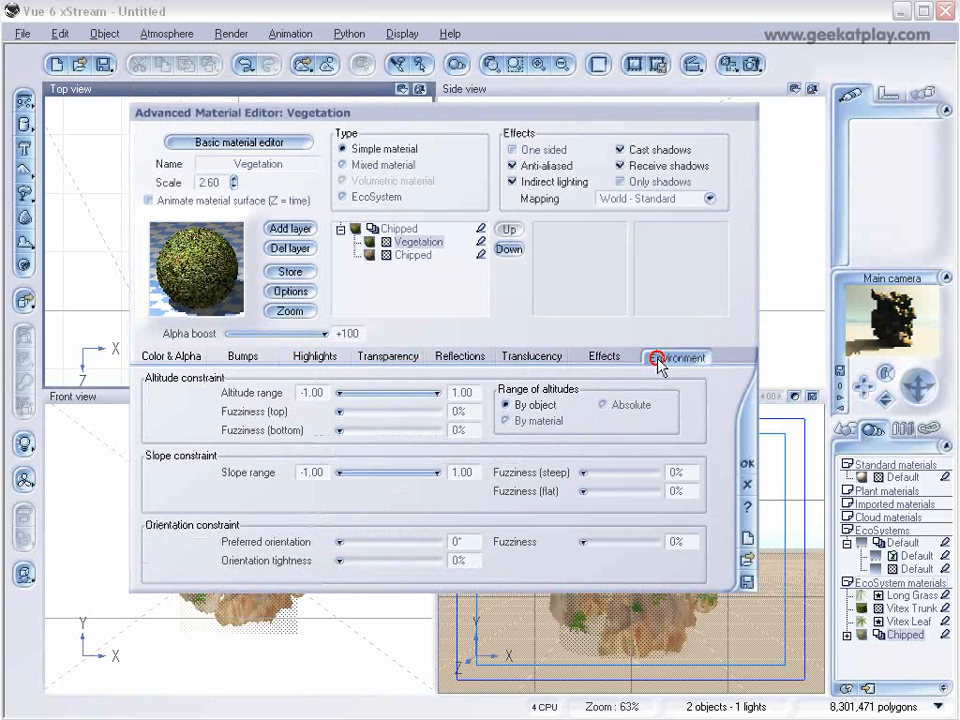
pyautogui.moveTo(343, 392); pyautogui.dragTo(383, 392)
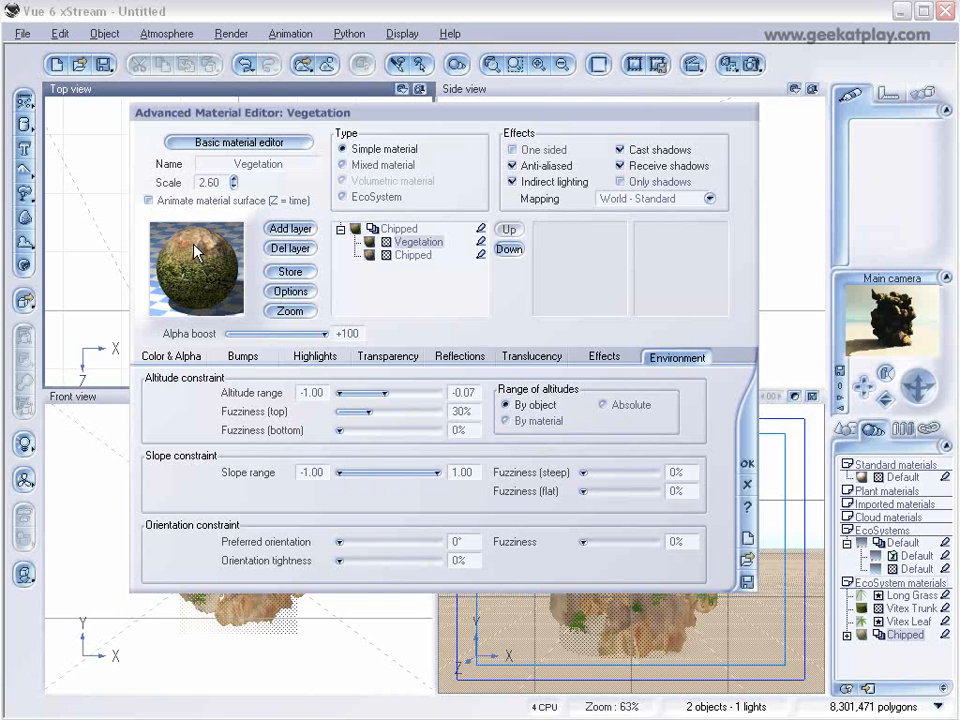
pyautogui.click(748, 467)
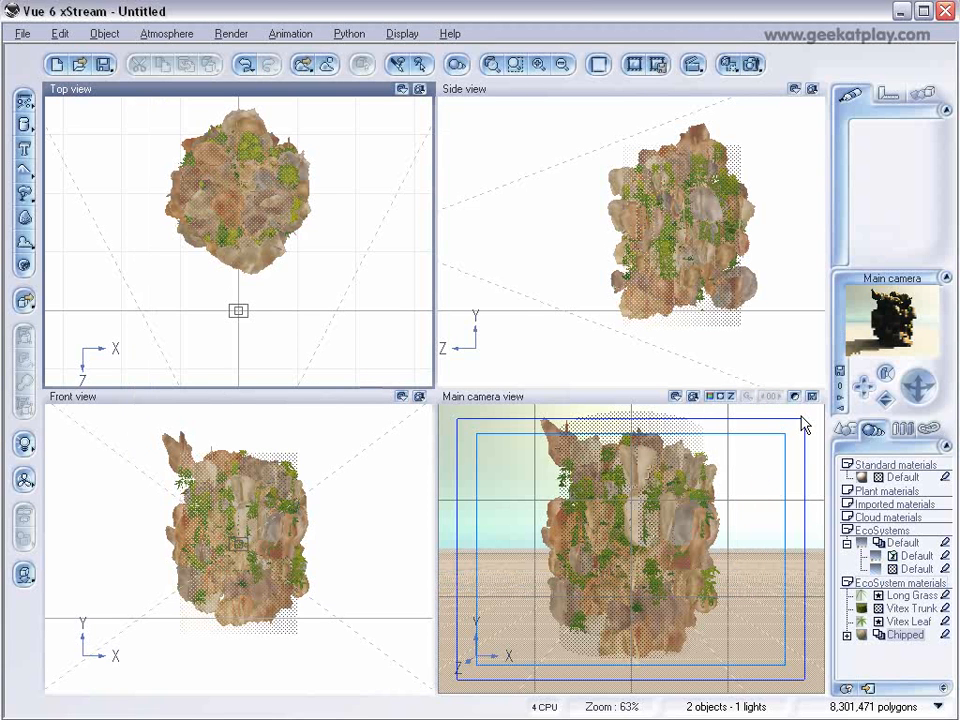
# - Change the Vegetation layer's mapping in the Chipped material to Object - Standard and accept the material
pyautogui.doubleClick(866, 638)
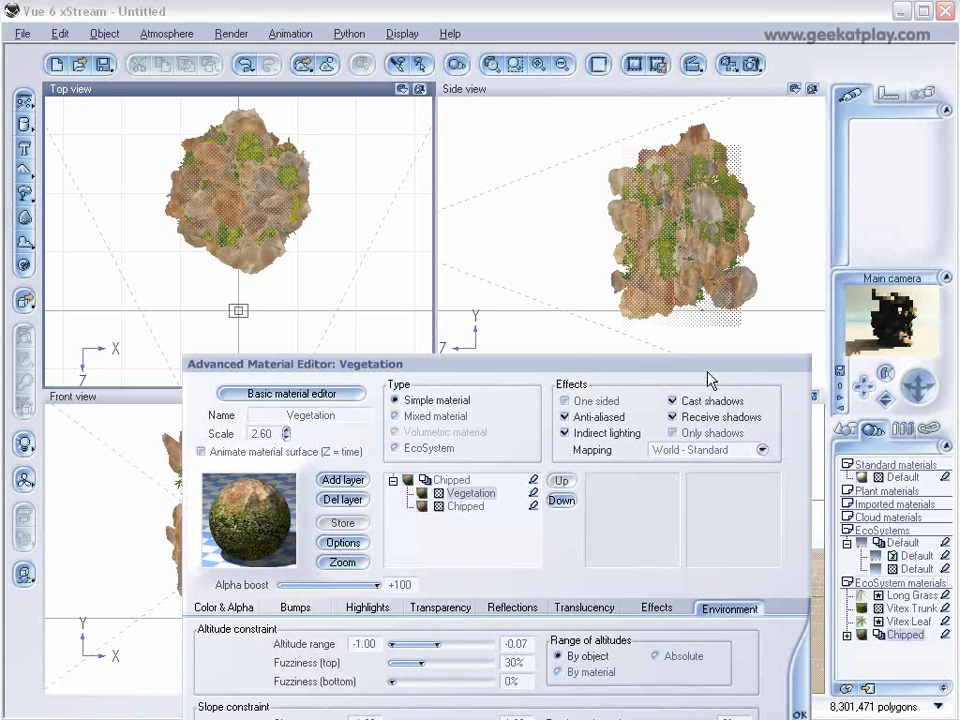
pyautogui.moveTo(708, 368); pyautogui.dragTo(698, 86)
pyautogui.click(753, 167)
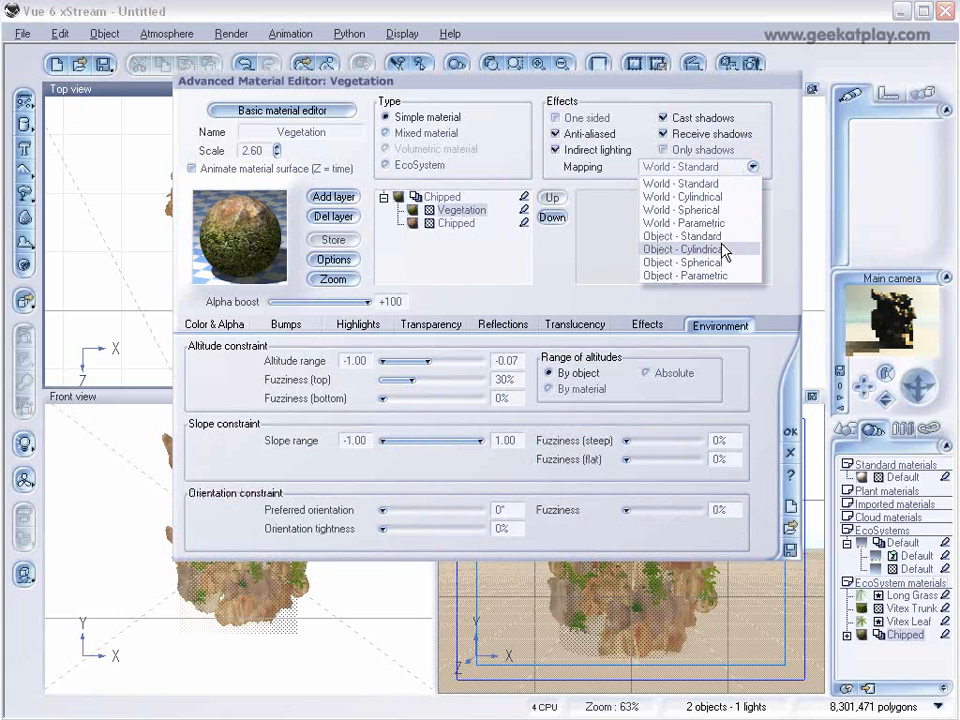
pyautogui.click(668, 237)
pyautogui.click(790, 431)
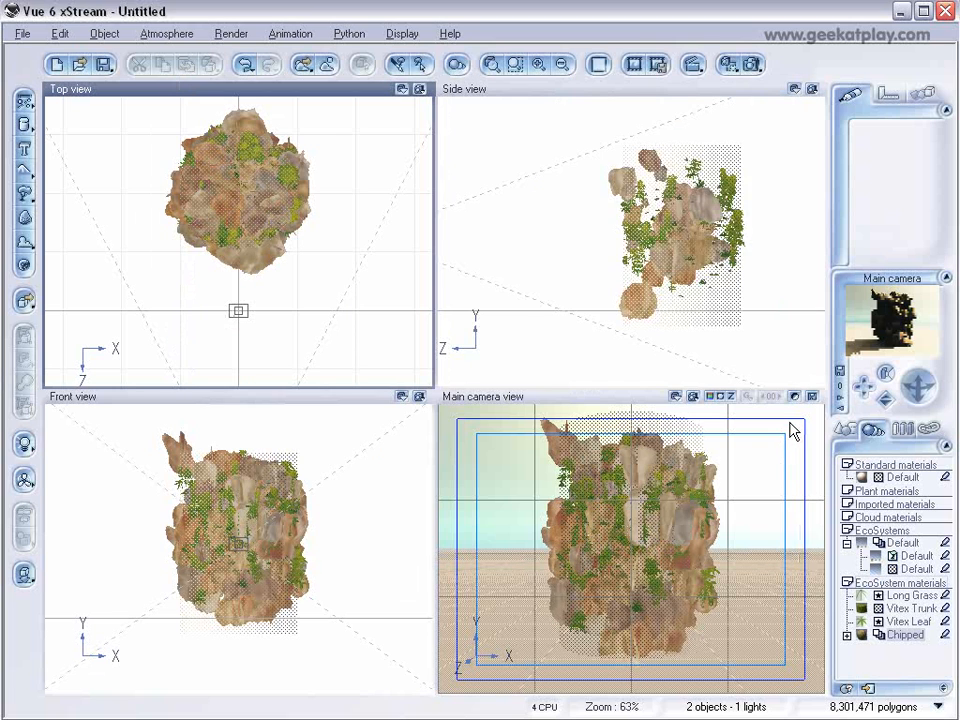
# - Start a 640x480 render to check the mossy rocks, stop it early and close the render display
pyautogui.click(752, 64)
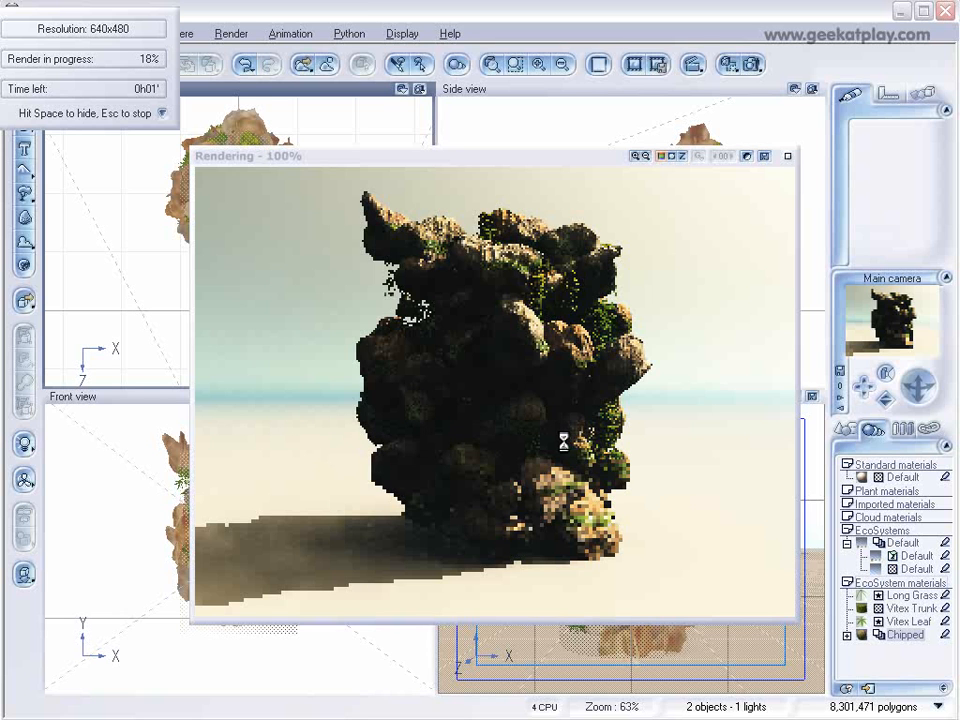
pyautogui.click(521, 437)
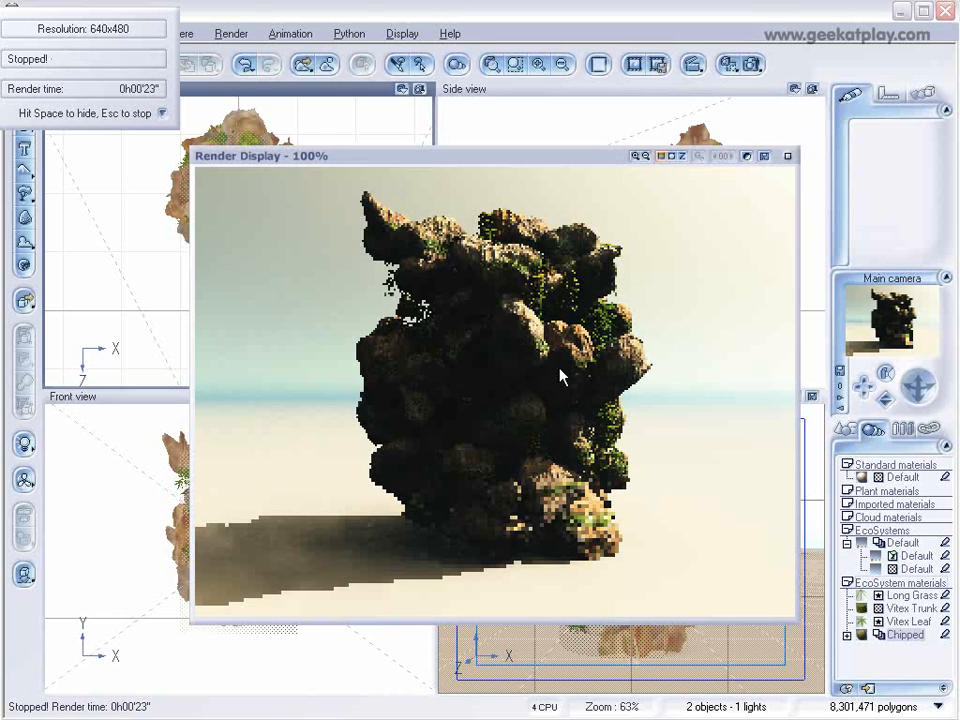
pyautogui.click(787, 157)
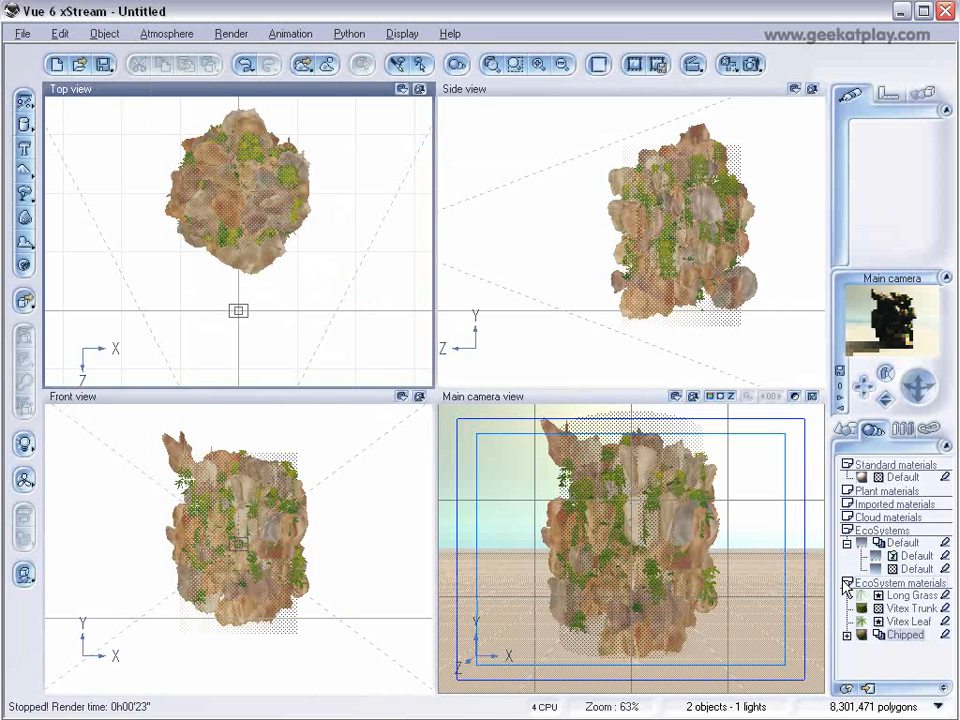
# - Save the EcoSystem material of Cylinder2 as rockpile in the BOOSTER_PACK folder and close the material editor
pyautogui.click(853, 428)
pyautogui.click(886, 519)
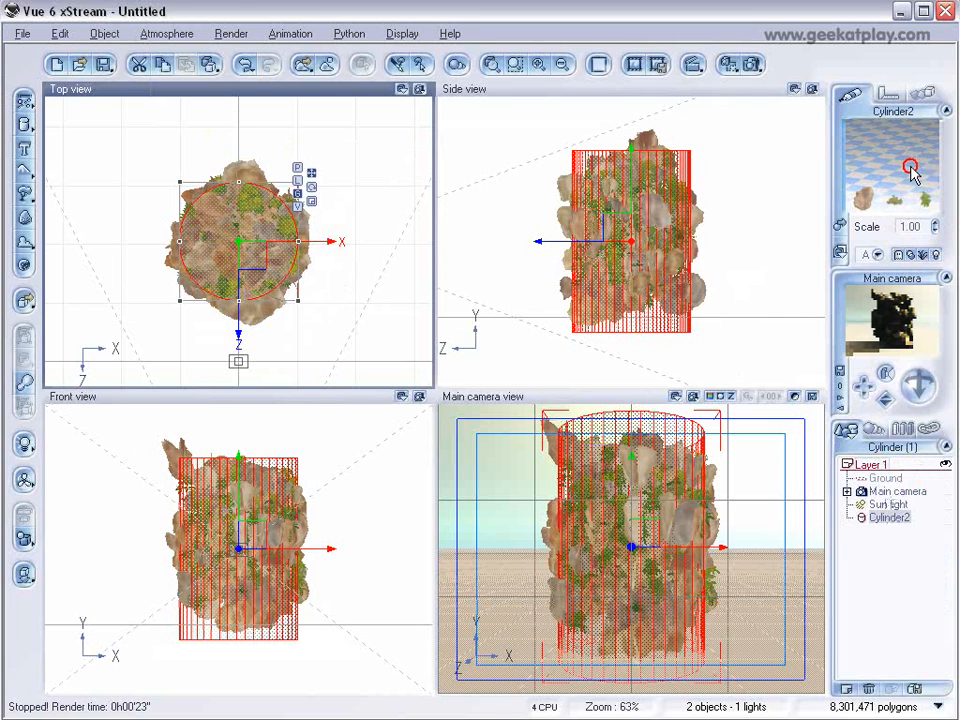
pyautogui.doubleClick(911, 170)
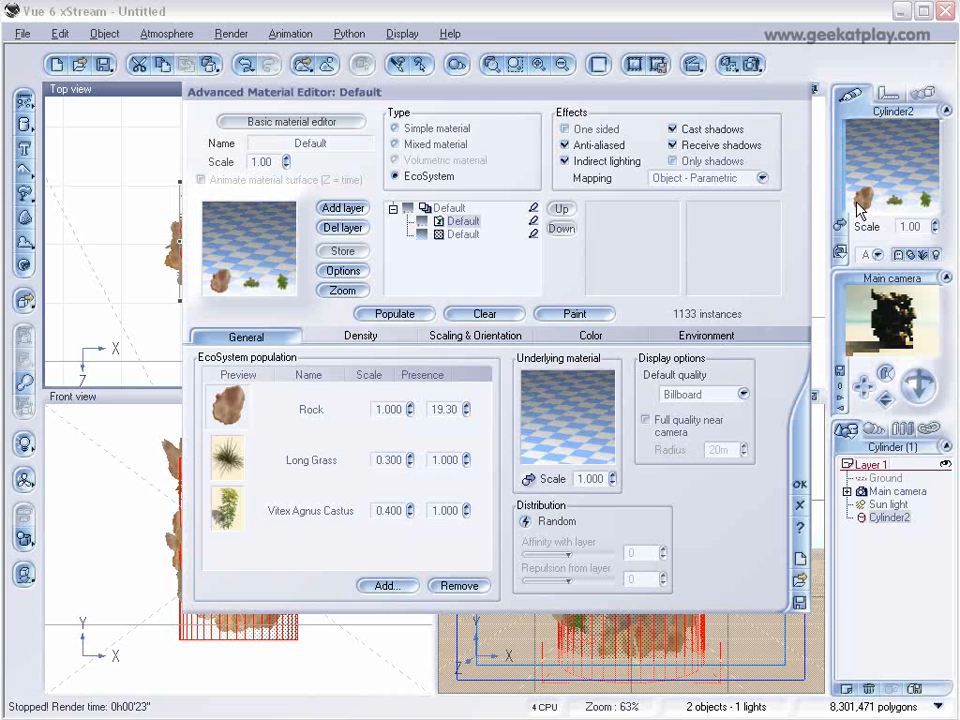
pyautogui.click(800, 603)
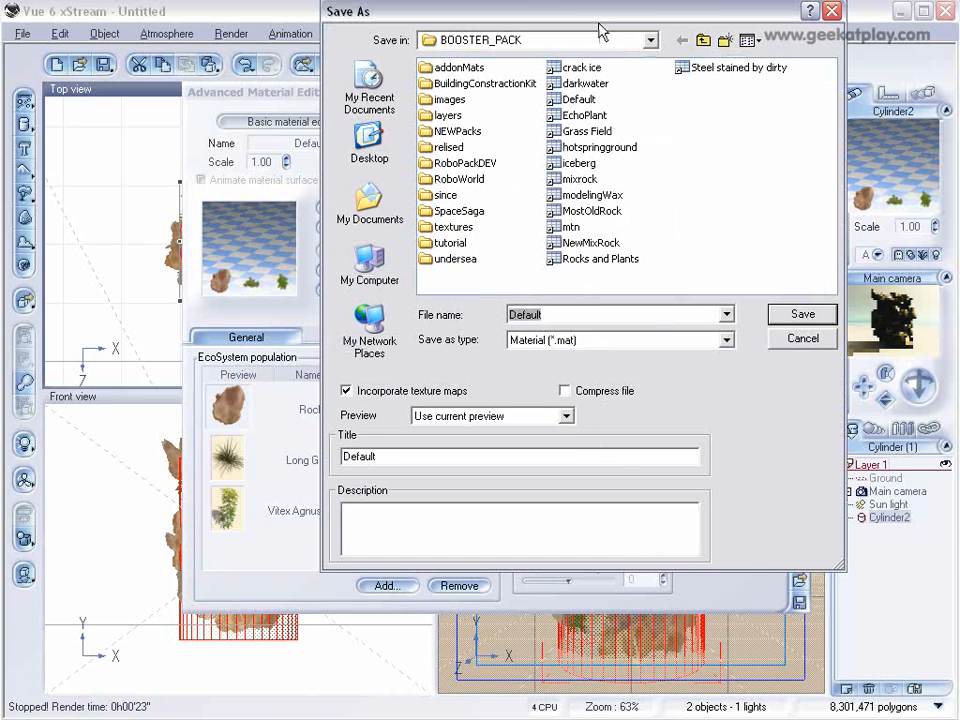
pyautogui.moveTo(600, 32); pyautogui.dragTo(518, 105)
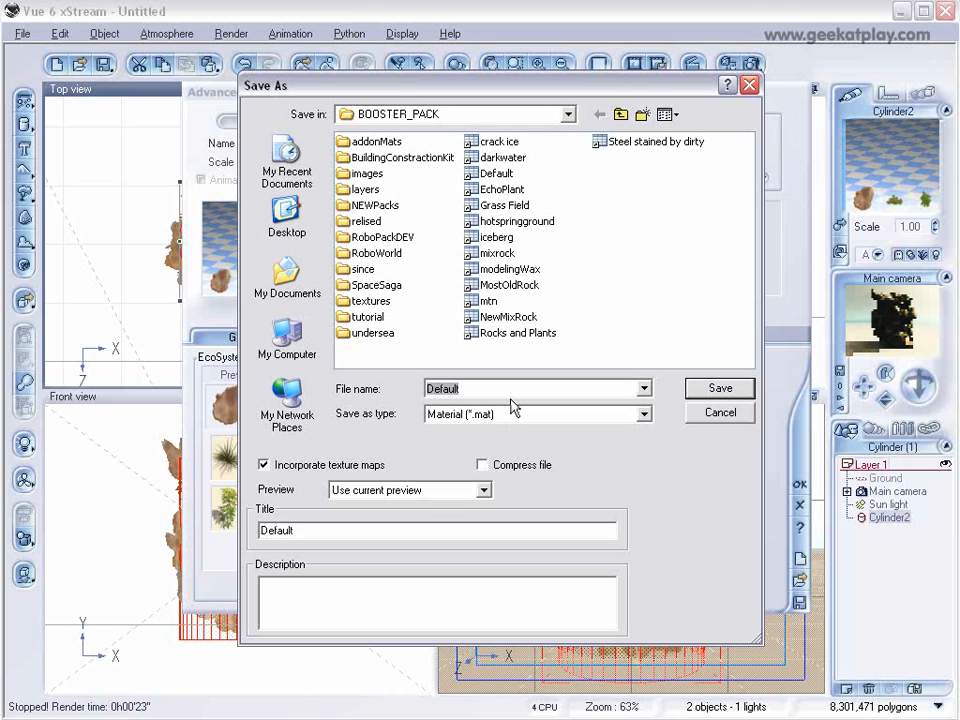
pyautogui.write('rockpile')
pyautogui.click(731, 389)
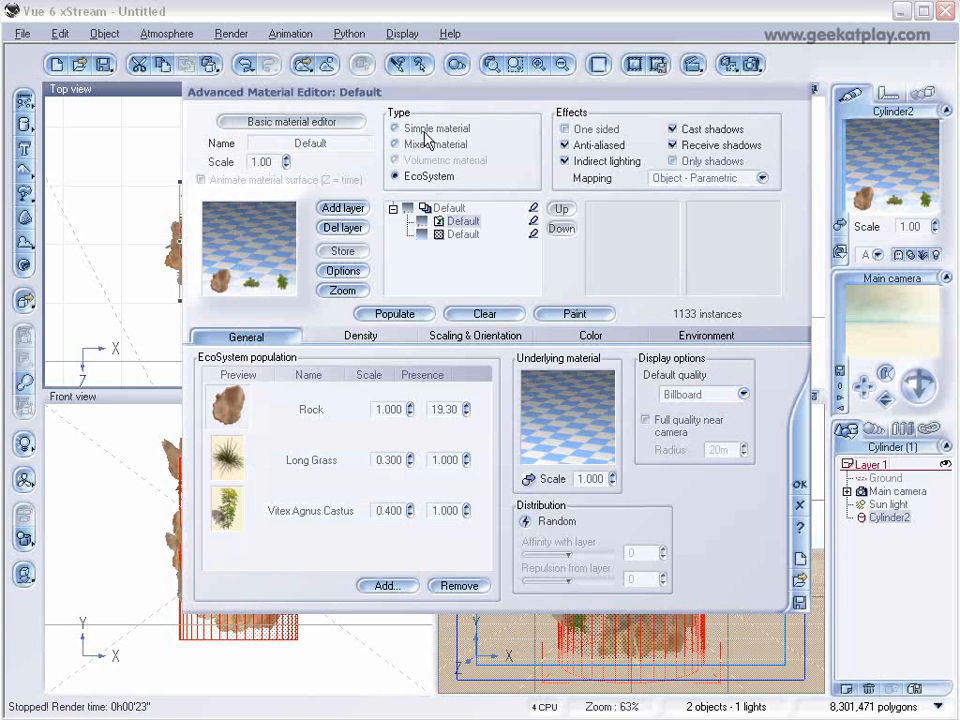
pyautogui.click(797, 484)
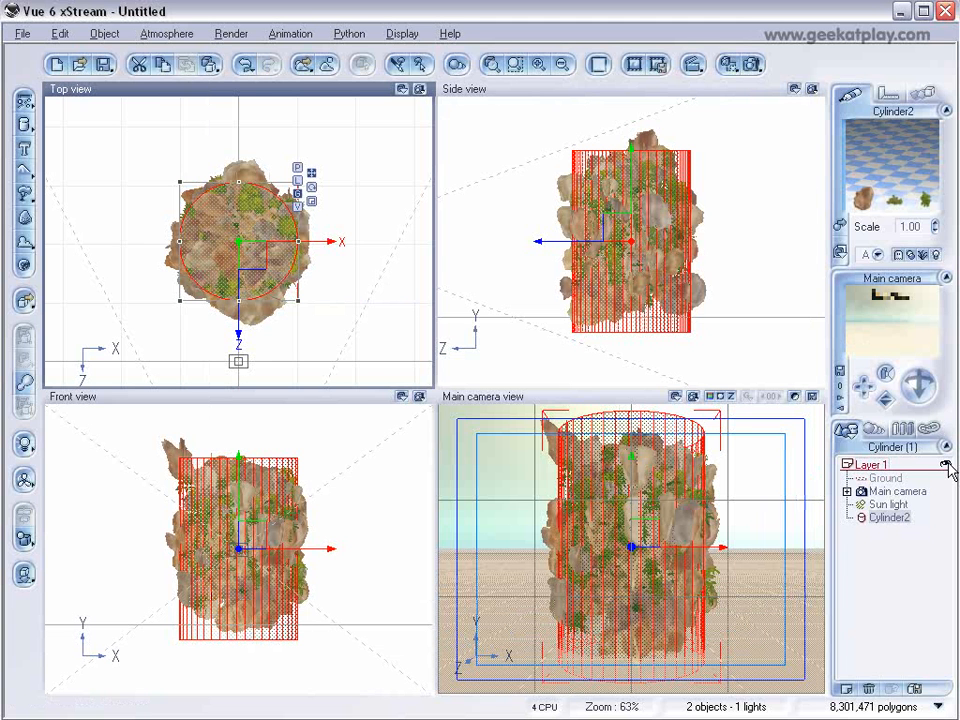
# - Add a new cylinder behind the rock-covered one, offset to one side, and stretch it to nearly twice its height
pyautogui.scroll(-5, 386, 193)
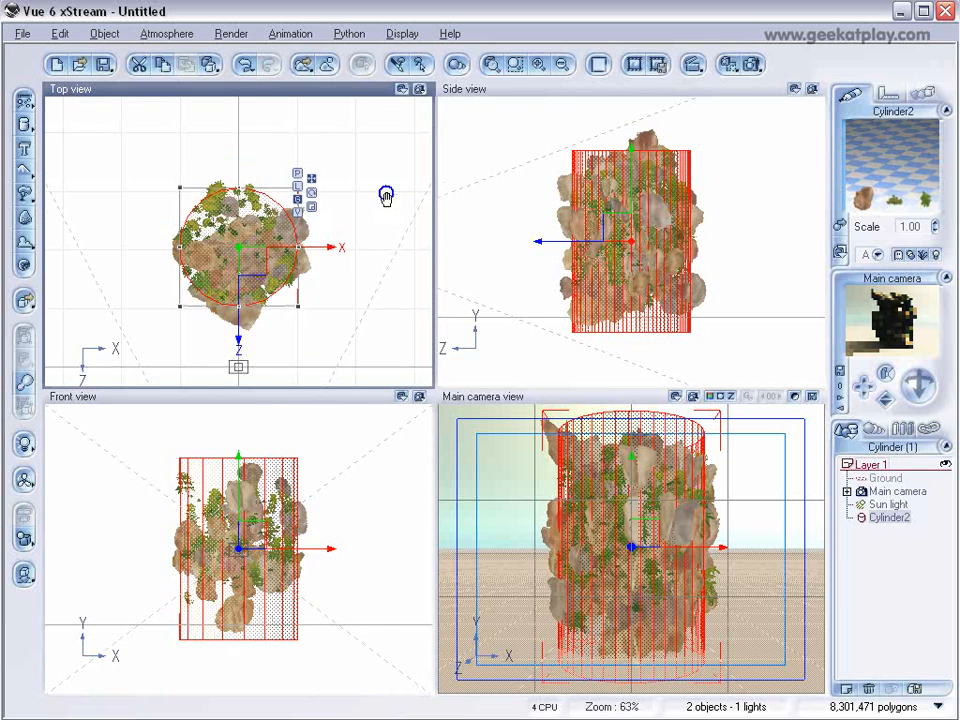
pyautogui.moveTo(319, 185); pyautogui.dragTo(334, 242, button='right')
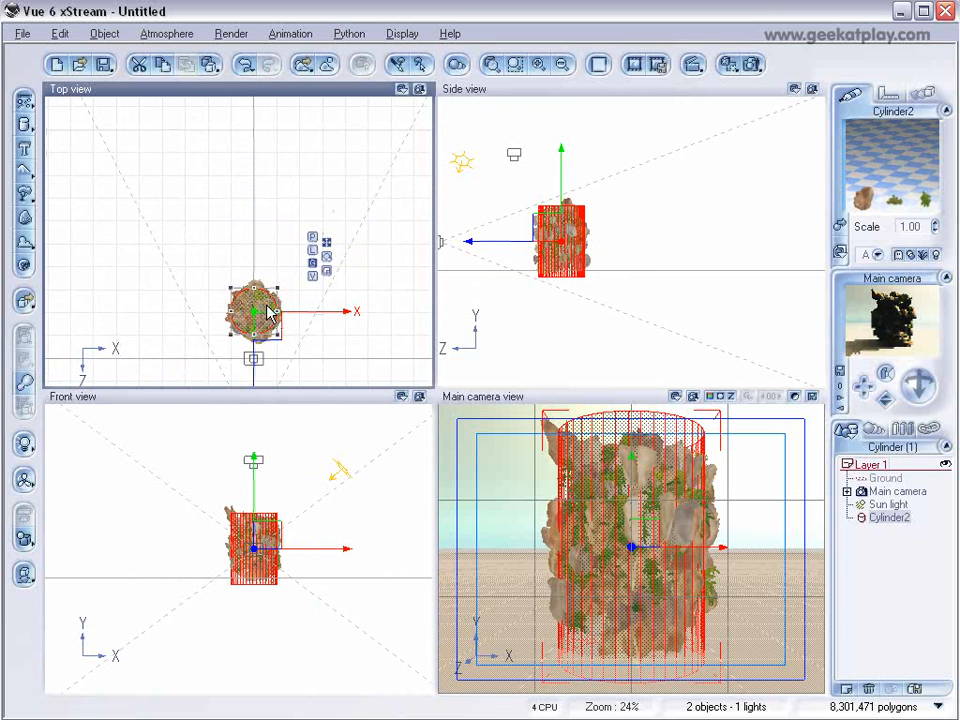
pyautogui.click(24, 124)
pyautogui.moveTo(246, 233); pyautogui.dragTo(165, 158)
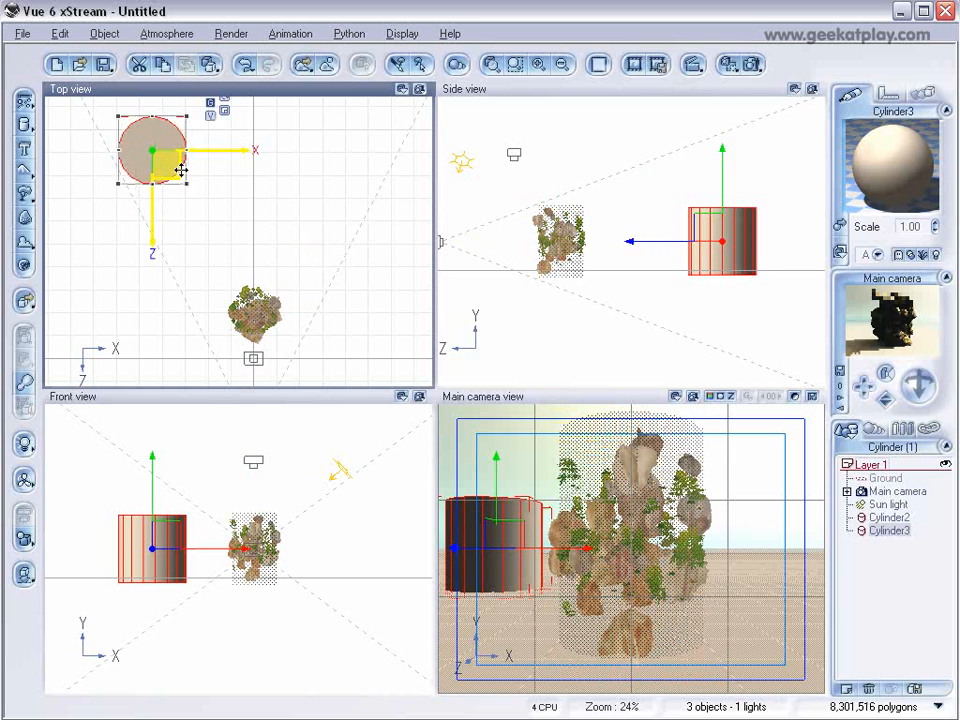
pyautogui.moveTo(718, 210); pyautogui.dragTo(722, 152)
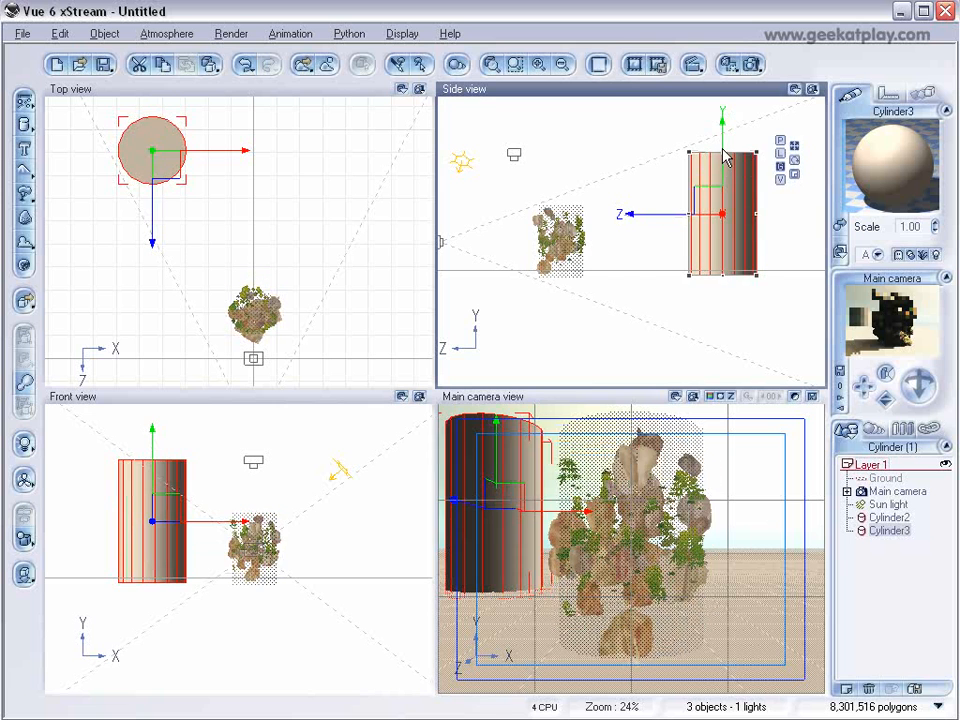
# - Make two copies of the tall cylinder, placing one across the scene and a shrunken one in front, dropped to the ground
pyautogui.keyDown('alt'); pyautogui.moveTo(218, 151); pyautogui.dragTo(376, 130); pyautogui.keyUp('alt')
pyautogui.click(253, 208)
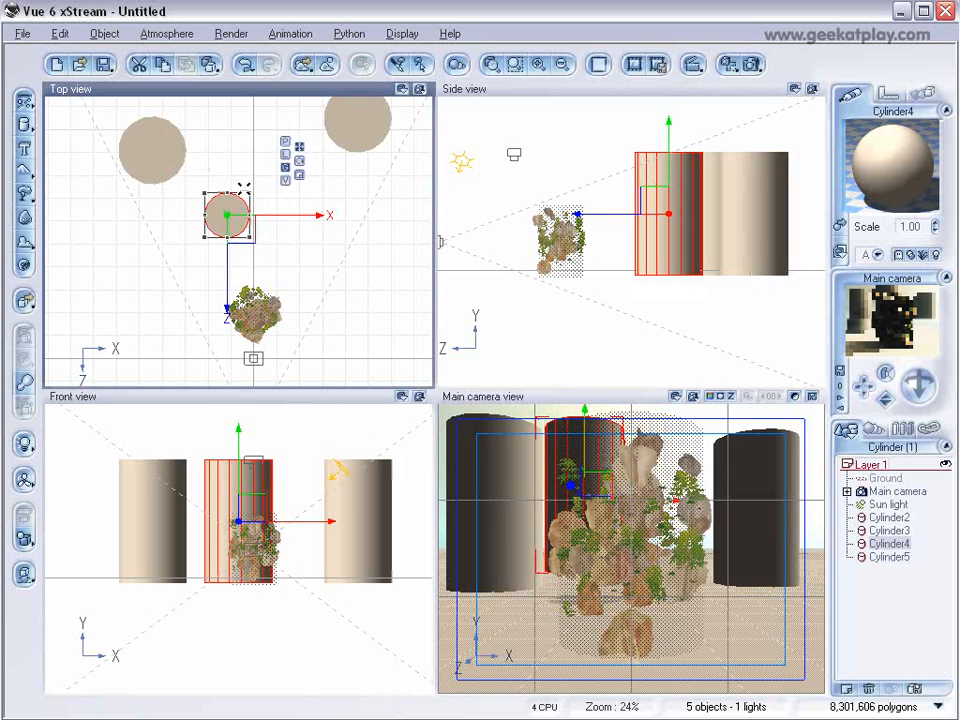
pyautogui.click(18, 570)
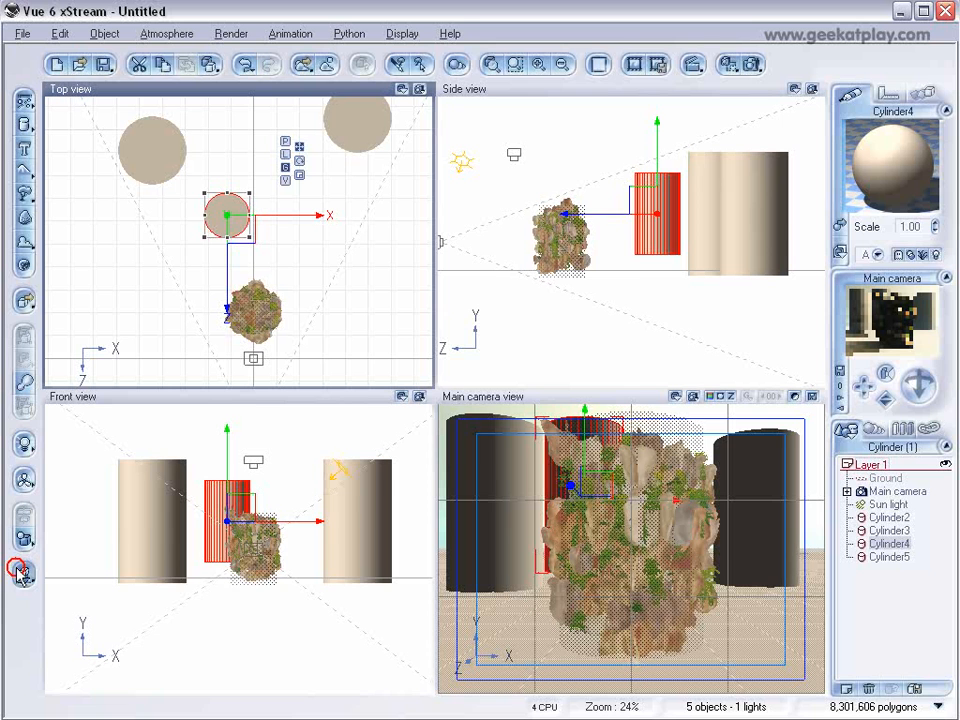
pyautogui.moveTo(228, 214)
pyautogui.mouseDown()
pyautogui.moveTo(236, 135)
pyautogui.moveTo(208, 159)
pyautogui.moveTo(221, 214)
pyautogui.moveTo(211, 214)
pyautogui.mouseUp()
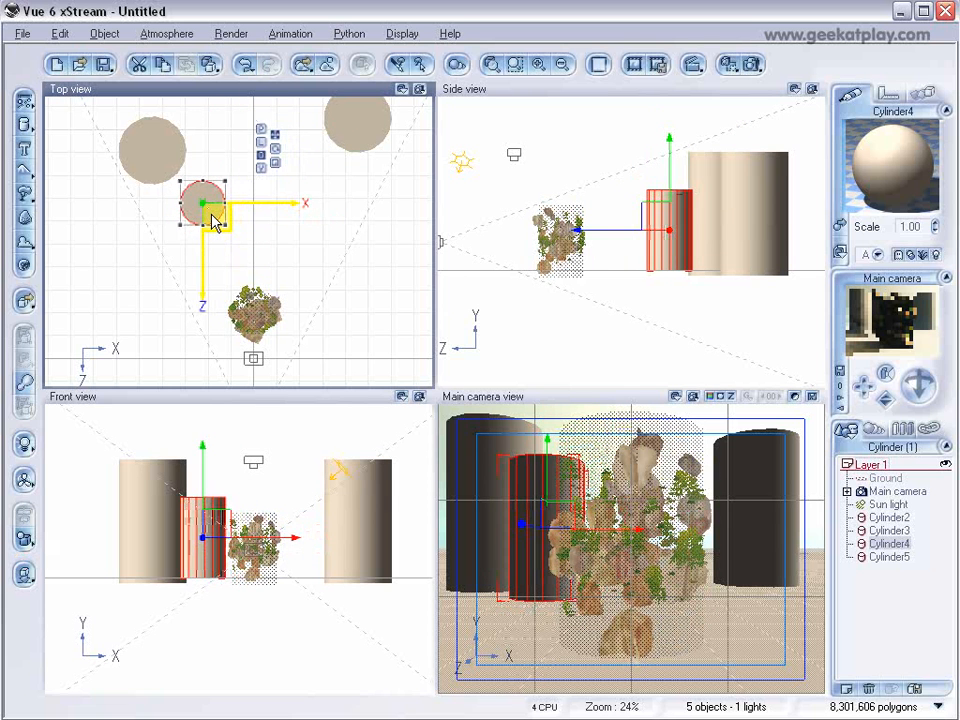
# - Load the saved rockpile material onto Cylinder3 and let its EcoSystem populate automatically
pyautogui.click(889, 530)
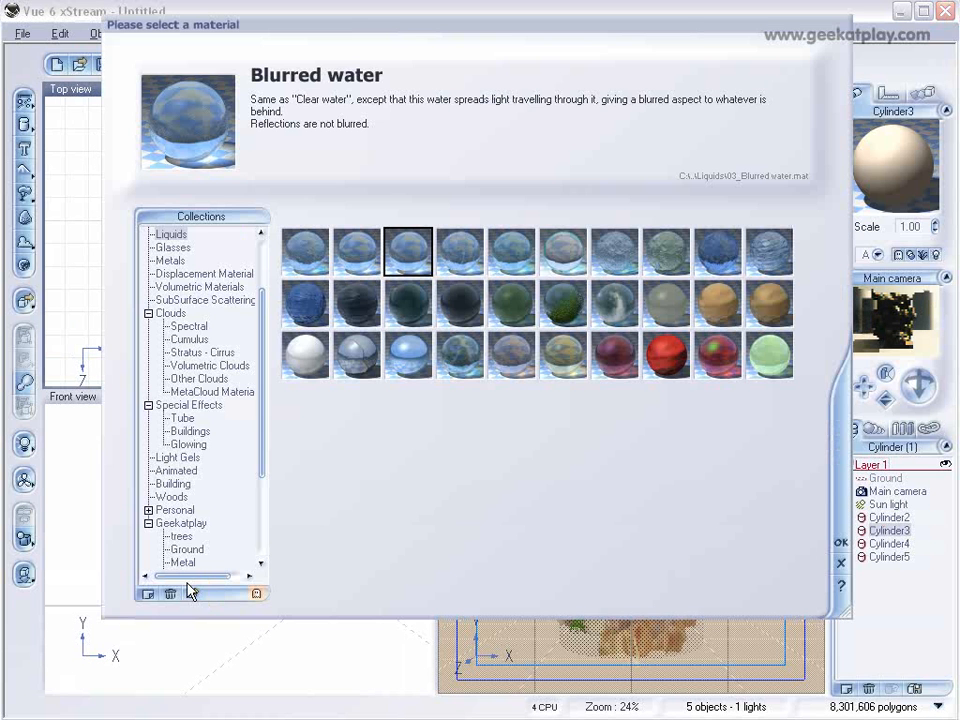
pyautogui.click(190, 592)
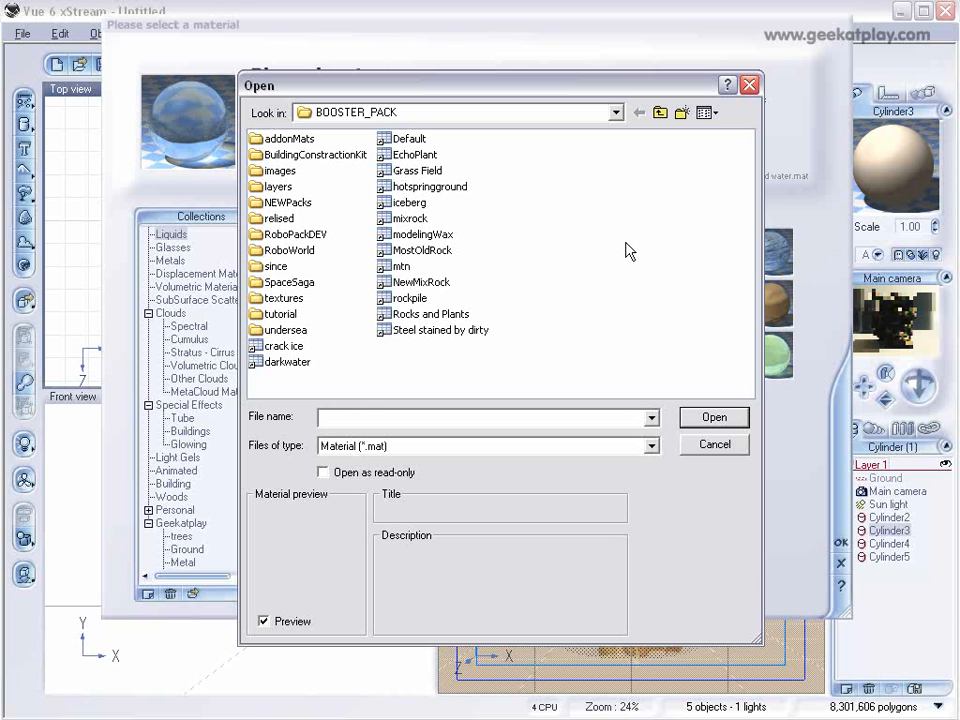
pyautogui.click(408, 299)
pyautogui.click(716, 416)
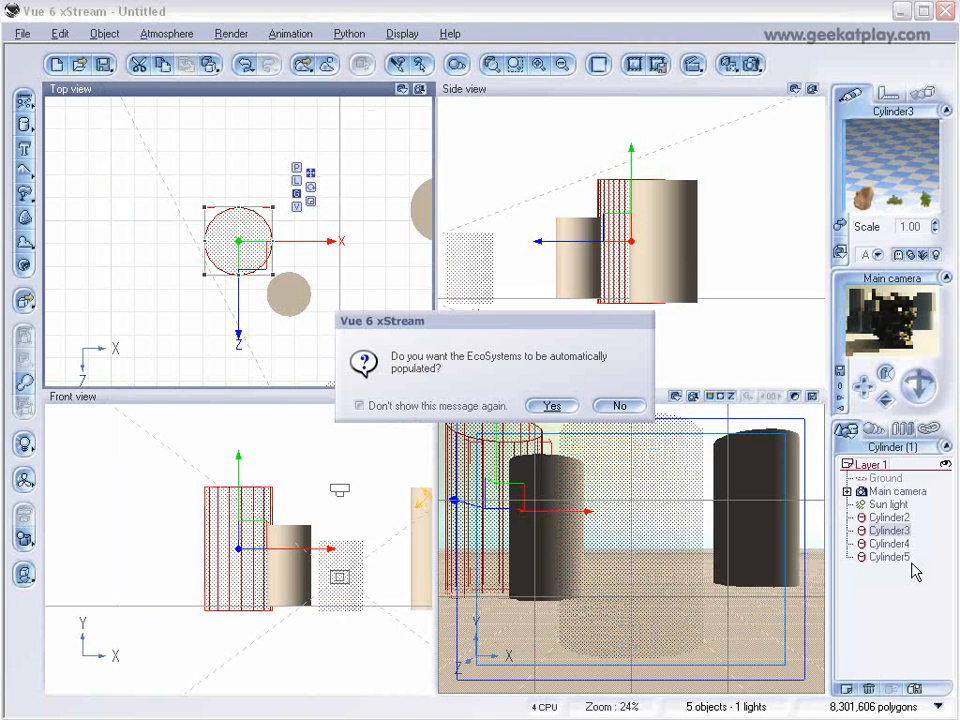
pyautogui.click(553, 406)
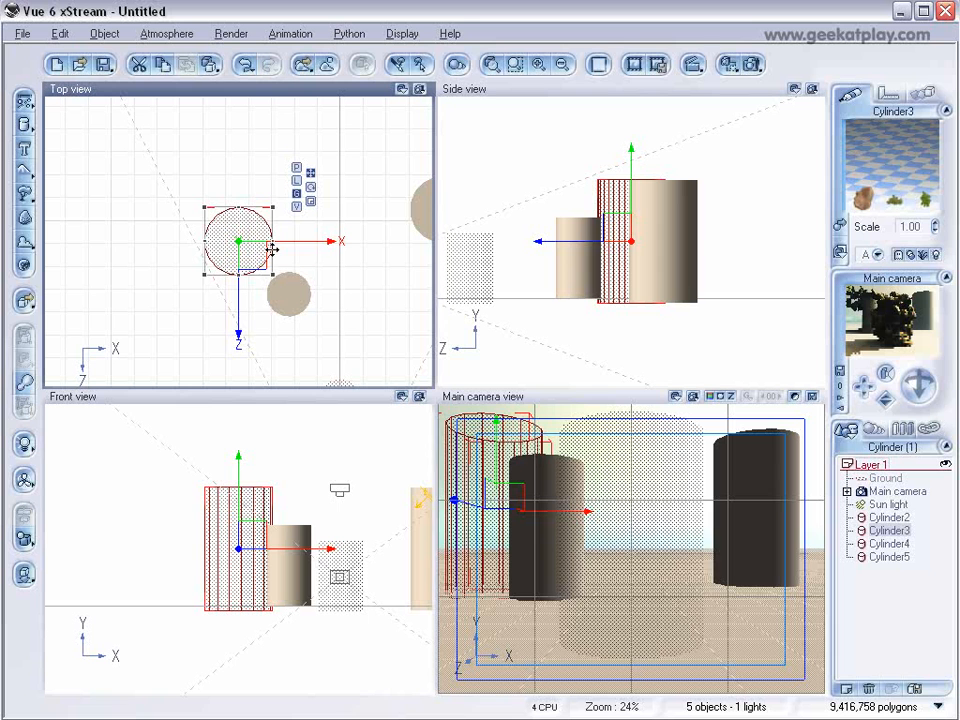
# - Set the Multiply filter to 350 in the offset-from-surface function of Cylinder3's EcoSystem material
pyautogui.doubleClick(866, 215)
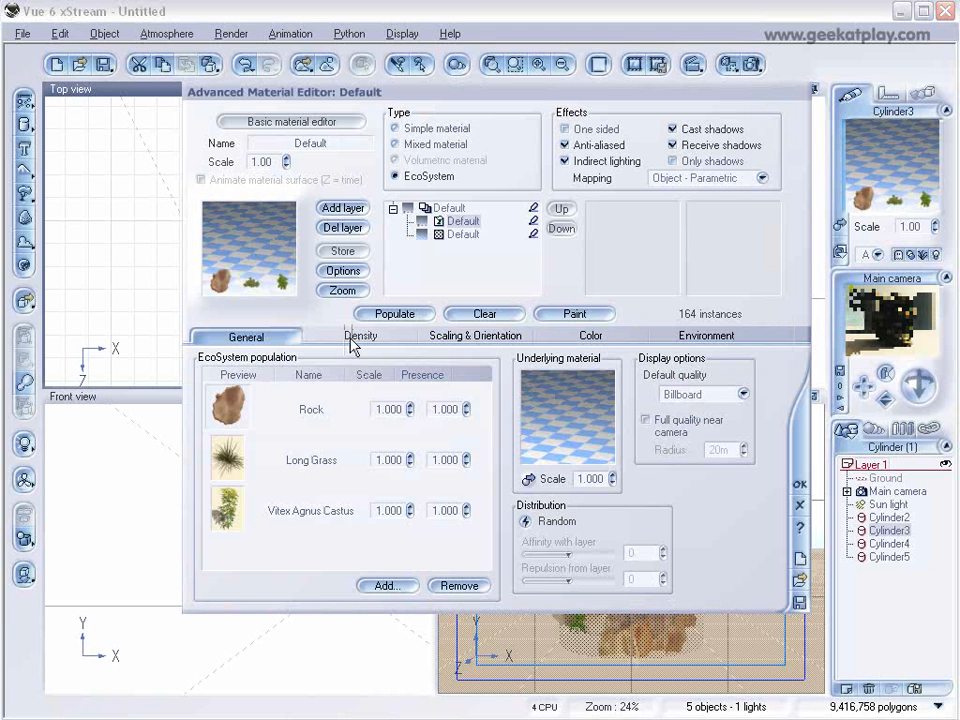
pyautogui.click(349, 337)
pyautogui.rightClick(515, 440)
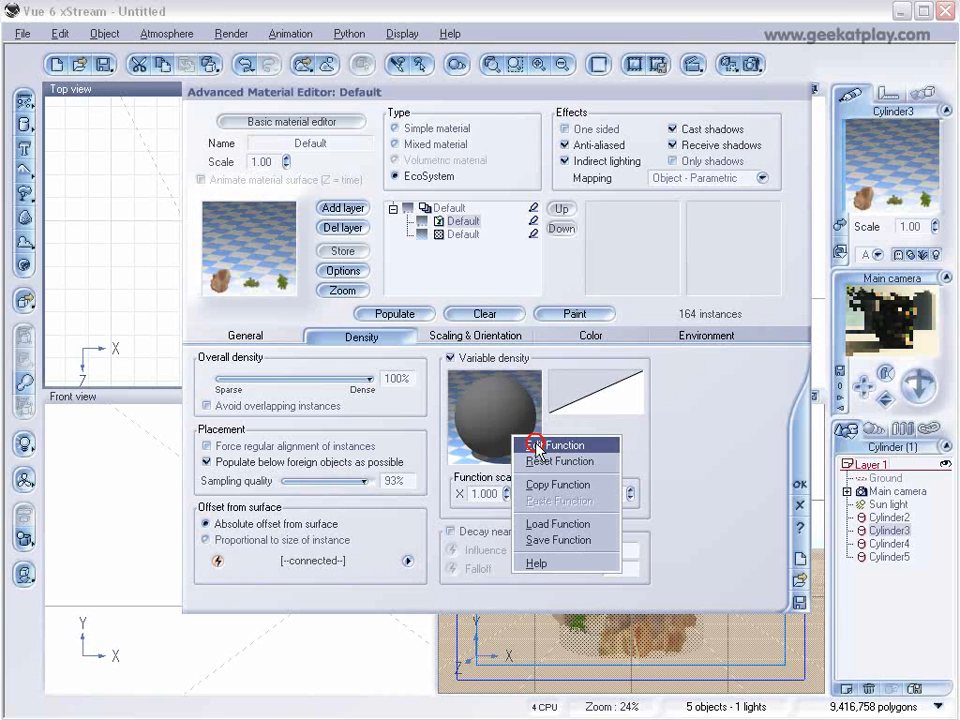
pyautogui.click(537, 445)
pyautogui.click(336, 316)
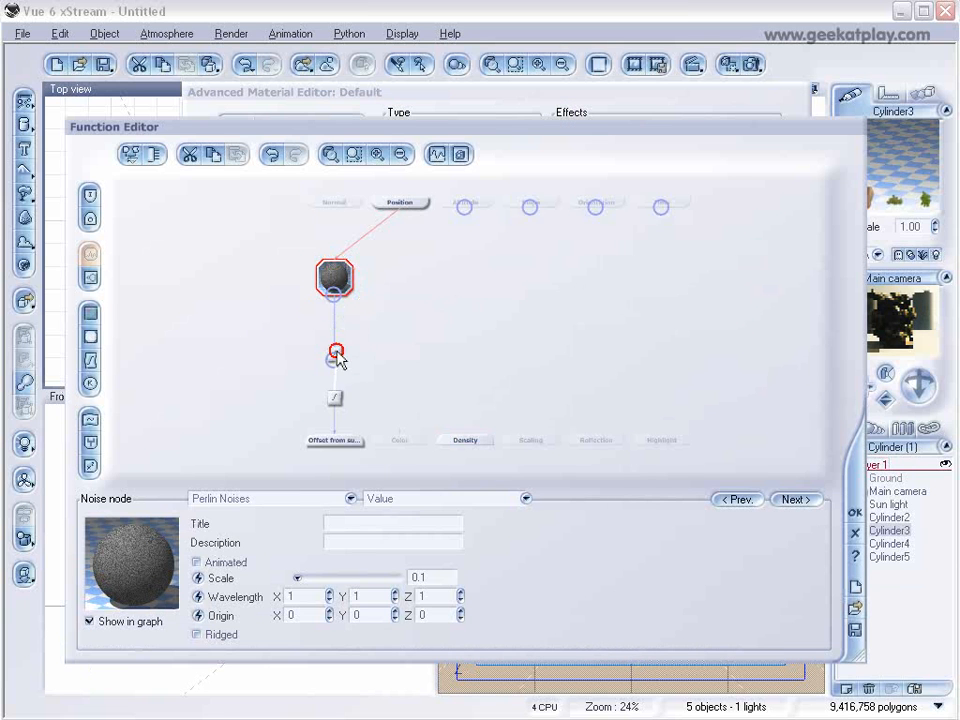
pyautogui.click(334, 390)
pyautogui.click(334, 397)
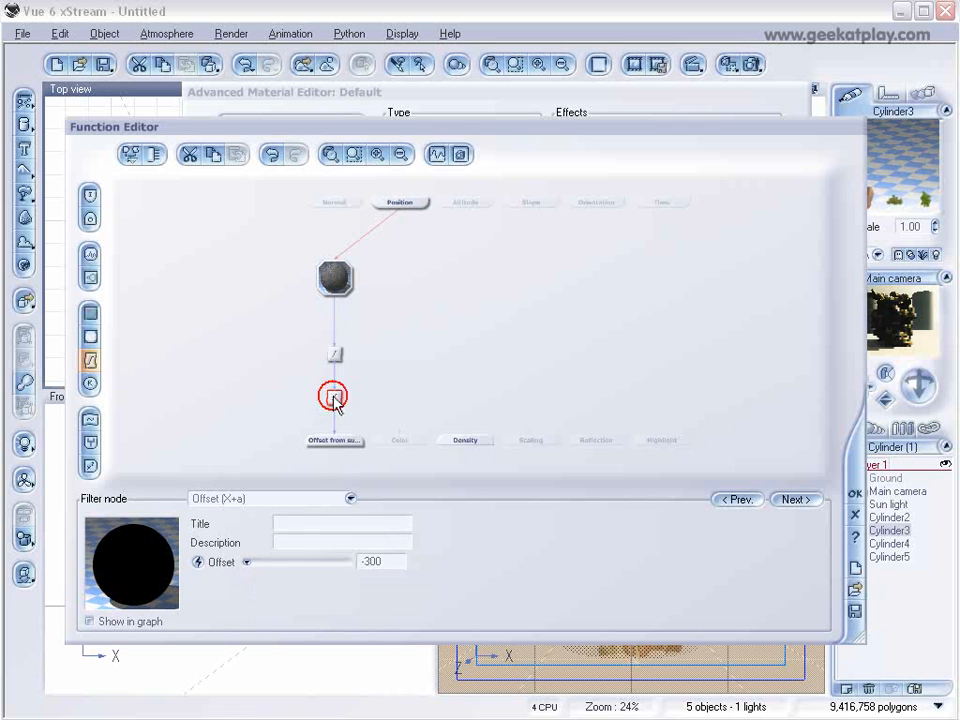
pyautogui.click(334, 354)
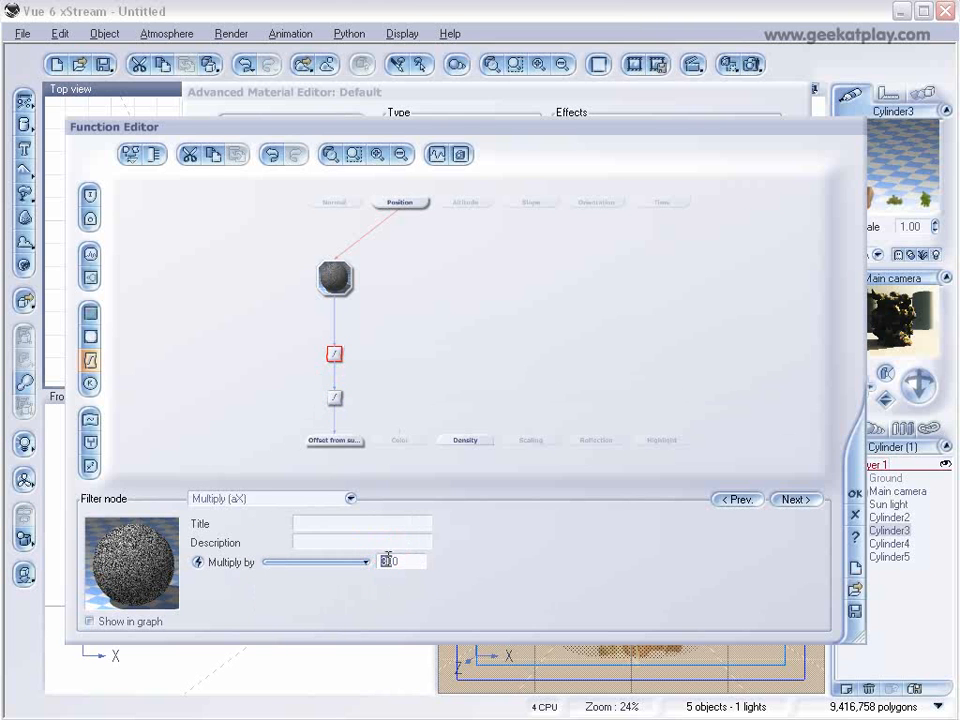
pyautogui.write('350')
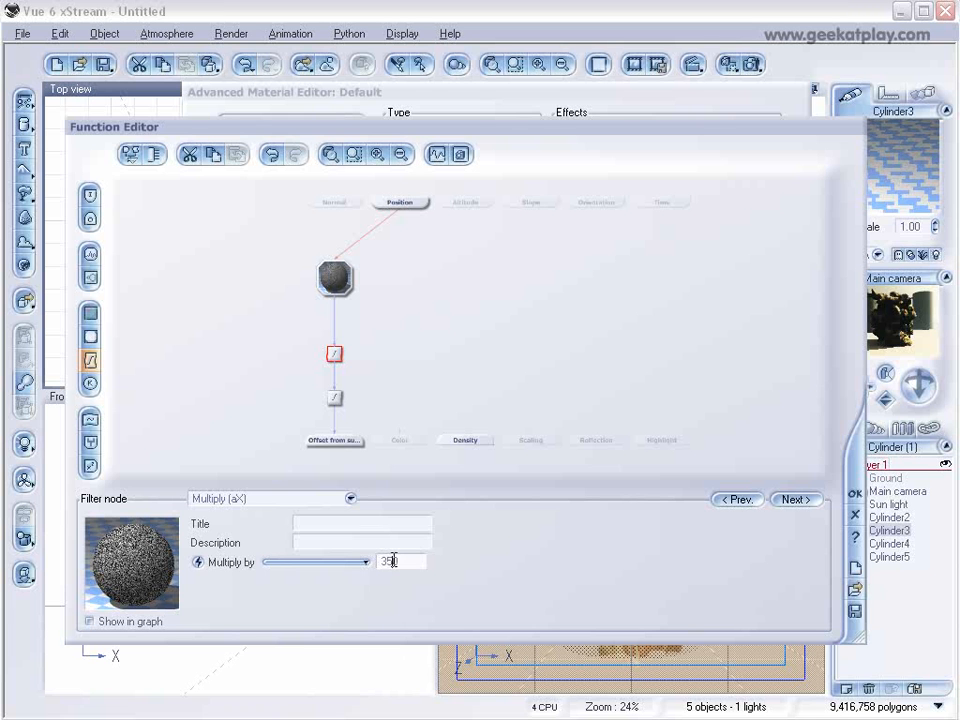
# - Accept the offset function and repopulate Cylinder3's EcoSystem with it
pyautogui.click(853, 493)
pyautogui.click(395, 314)
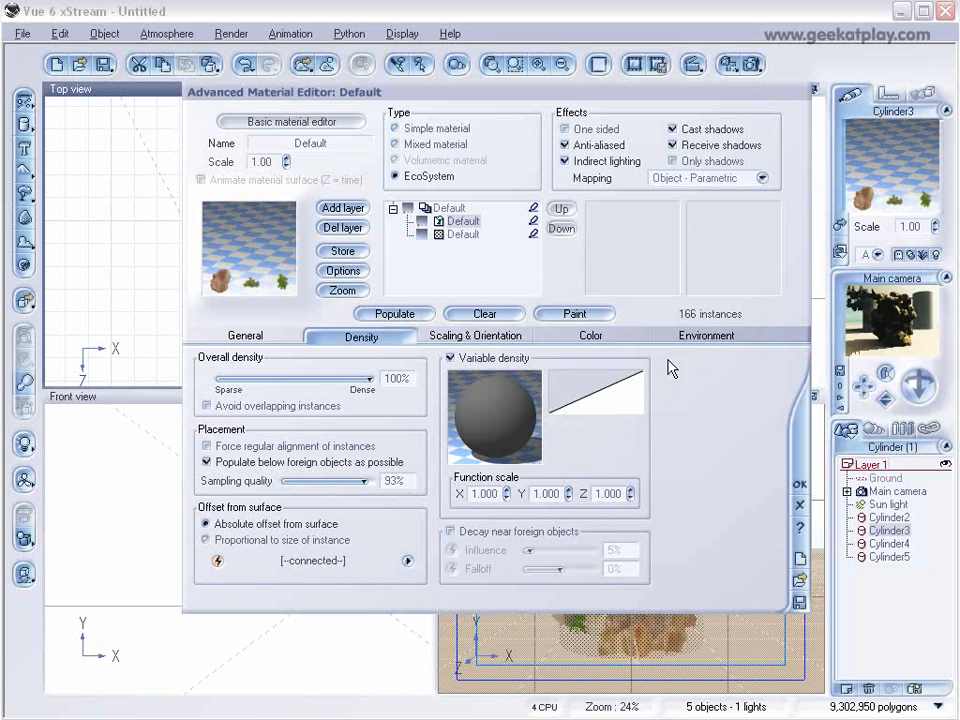
pyautogui.click(800, 484)
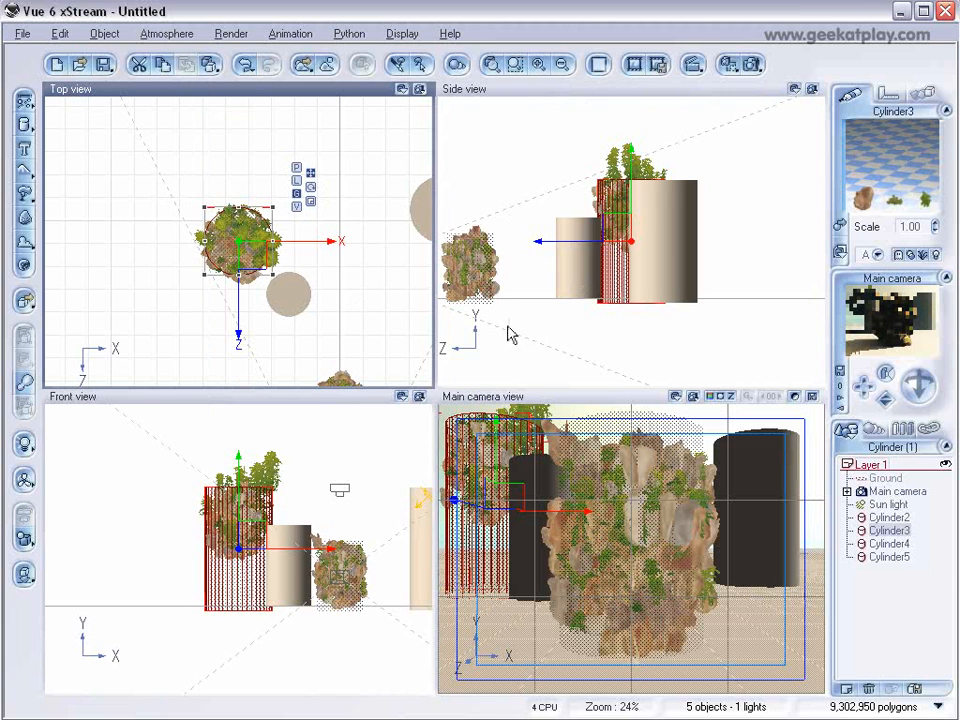
# - Load the saved rockpile material onto Cylinder4 and let its EcoSystem populate automatically
pyautogui.click(889, 543)
pyautogui.click(840, 225)
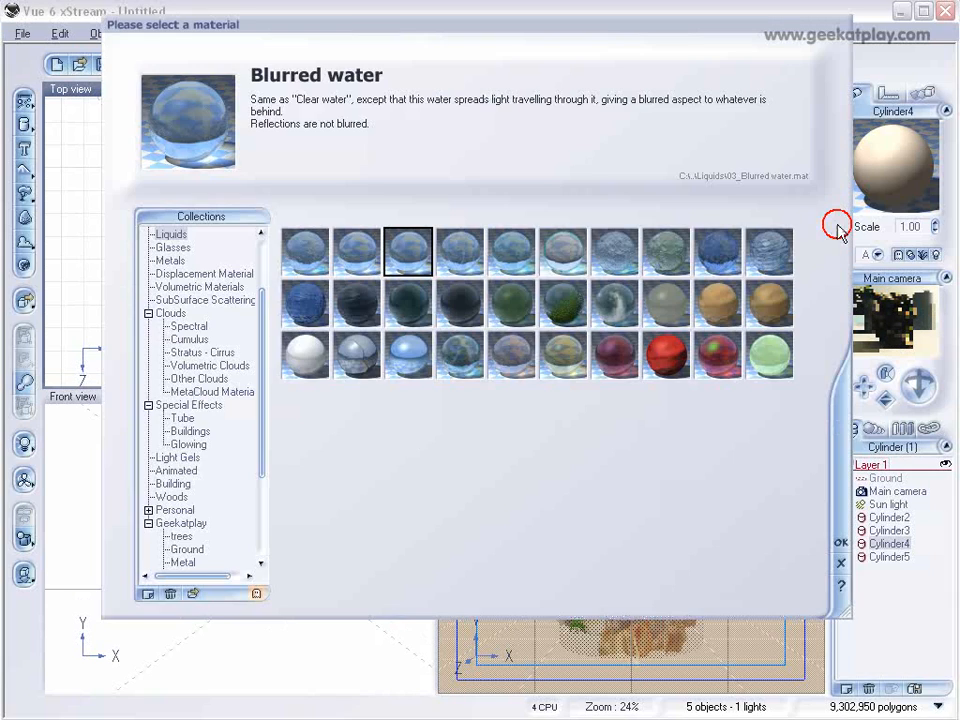
pyautogui.click(212, 592)
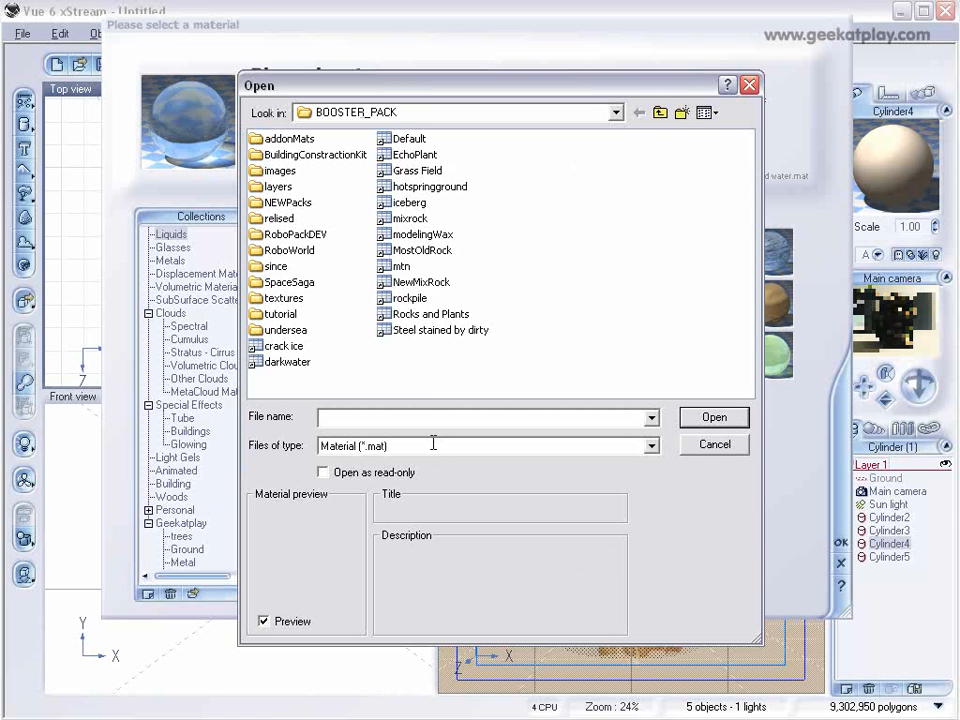
pyautogui.click(410, 298)
pyautogui.click(705, 420)
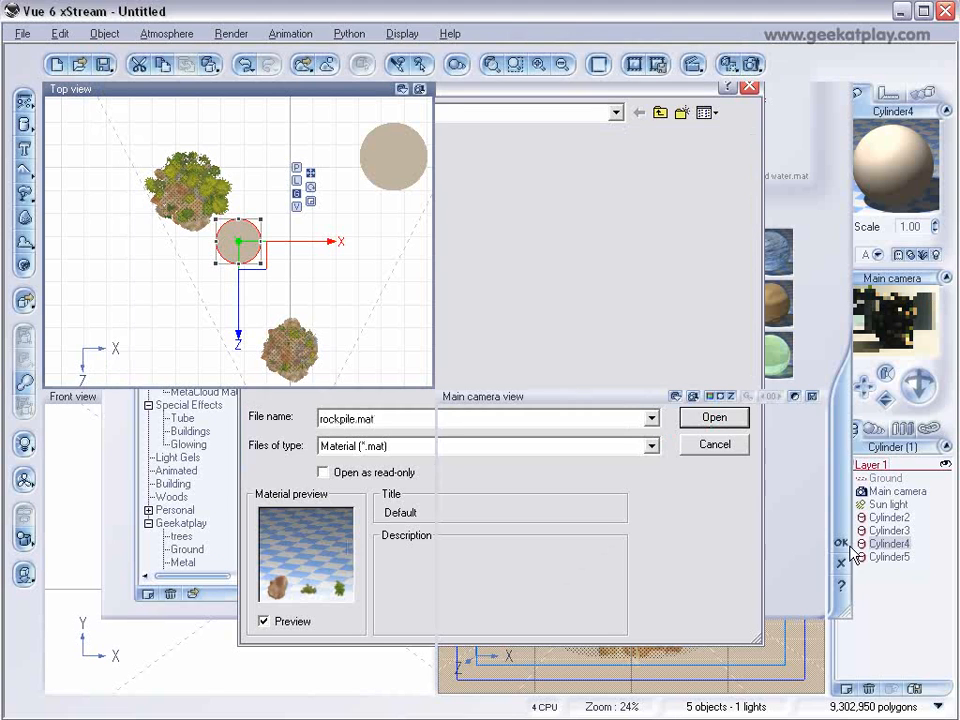
pyautogui.click(552, 405)
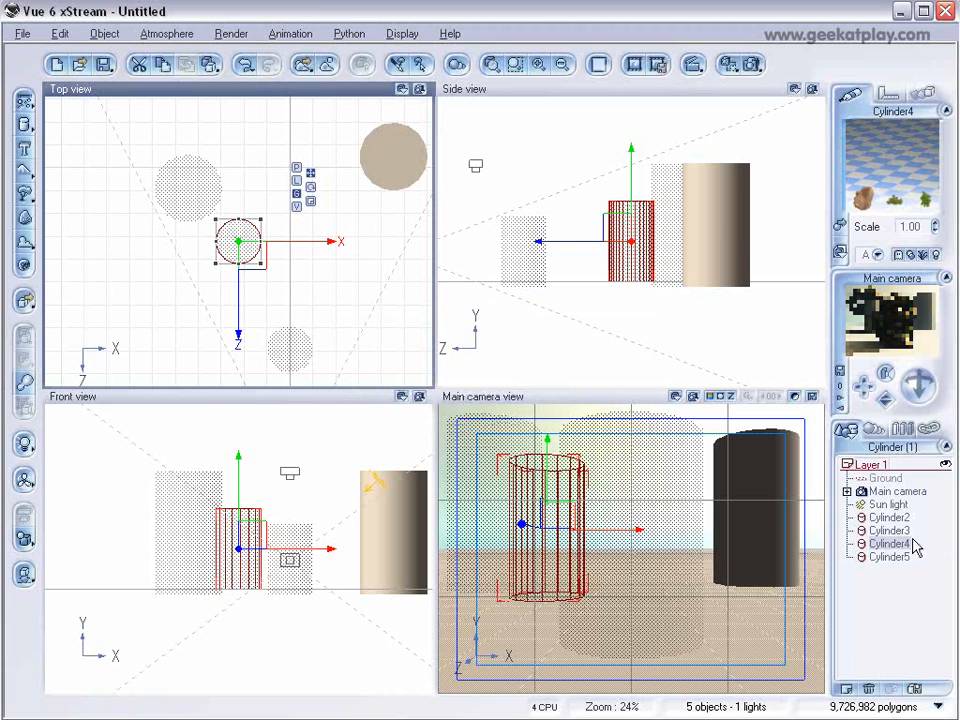
# - Load the saved rockpile material onto Cylinder5 and populate its EcoSystem automatically
pyautogui.click(889, 557)
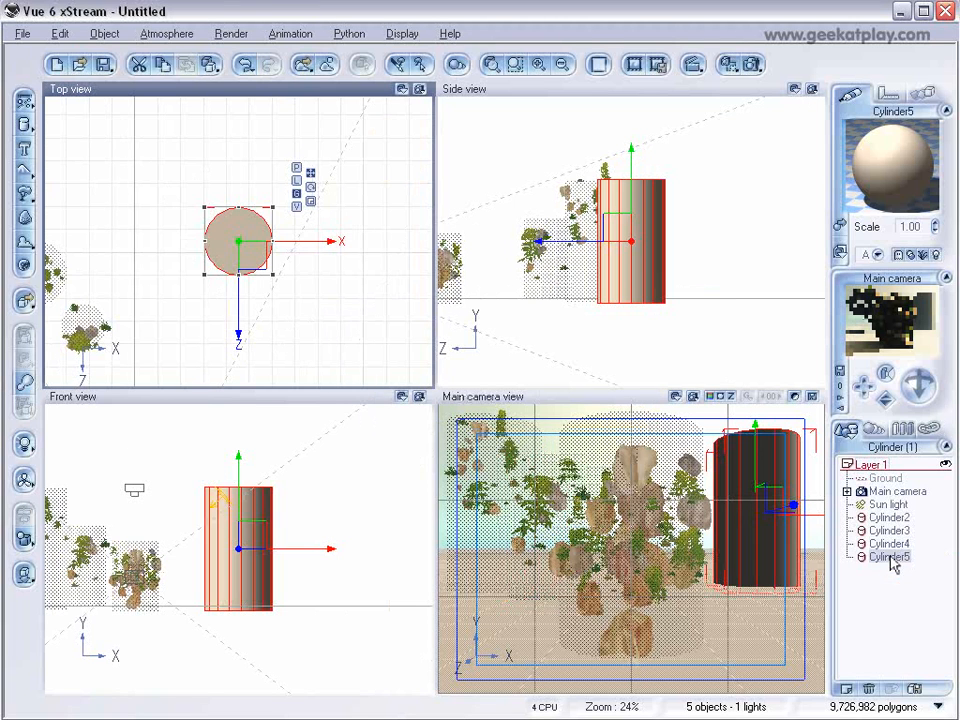
pyautogui.click(840, 228)
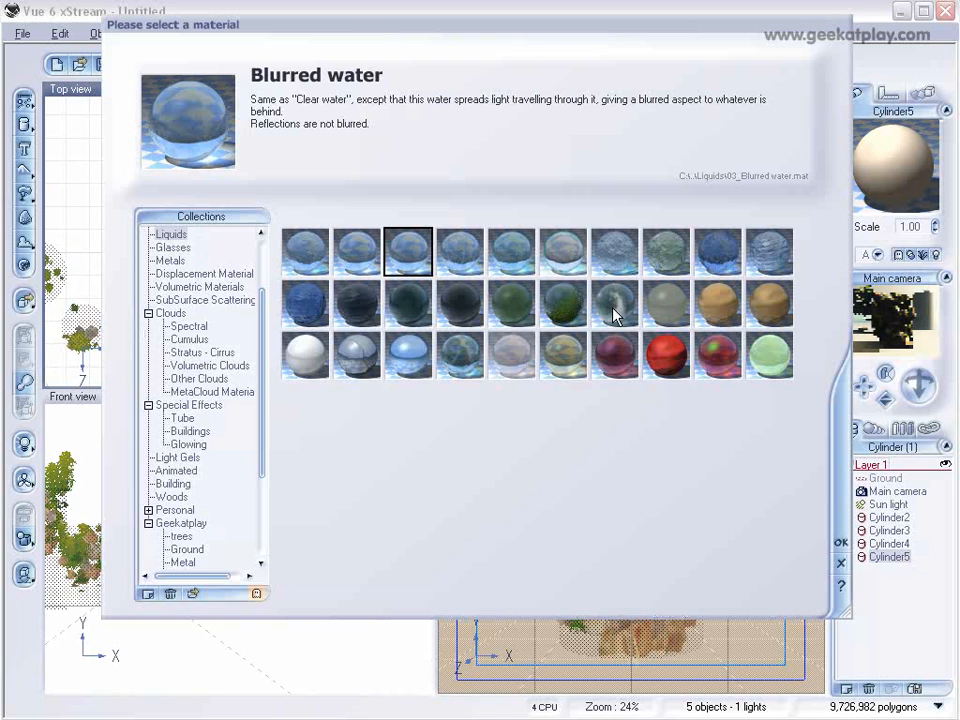
pyautogui.click(195, 592)
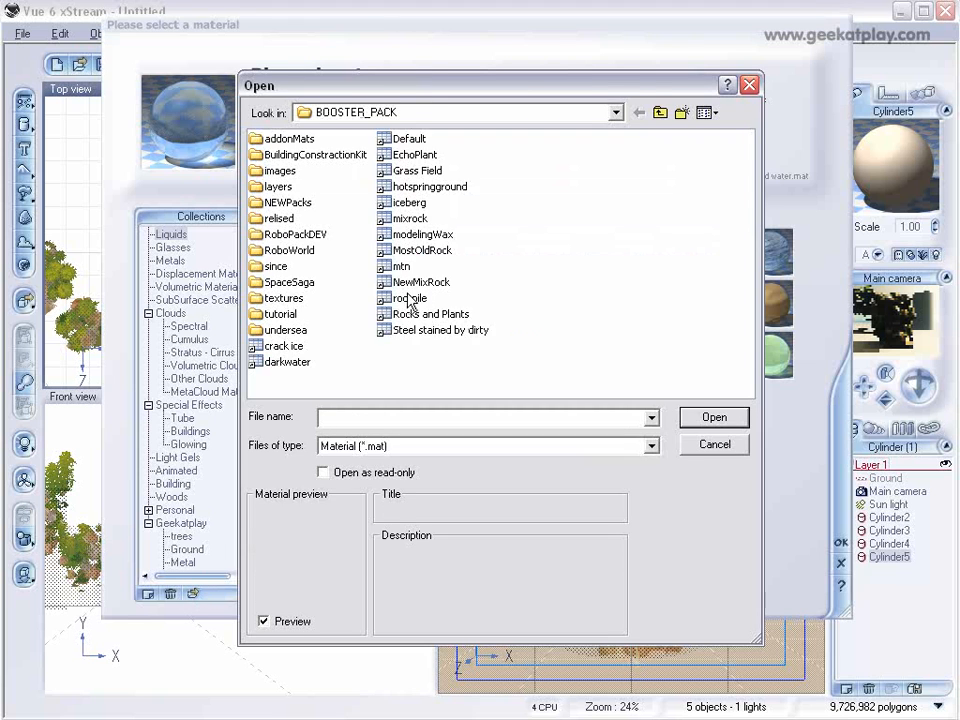
pyautogui.click(410, 298)
pyautogui.click(714, 417)
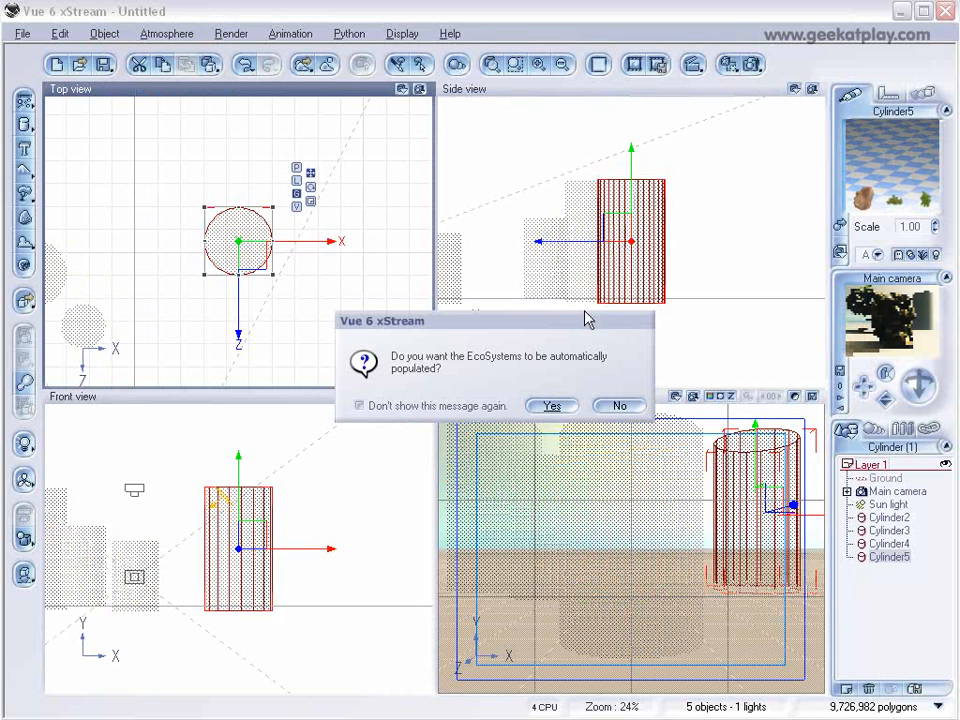
pyautogui.click(533, 408)
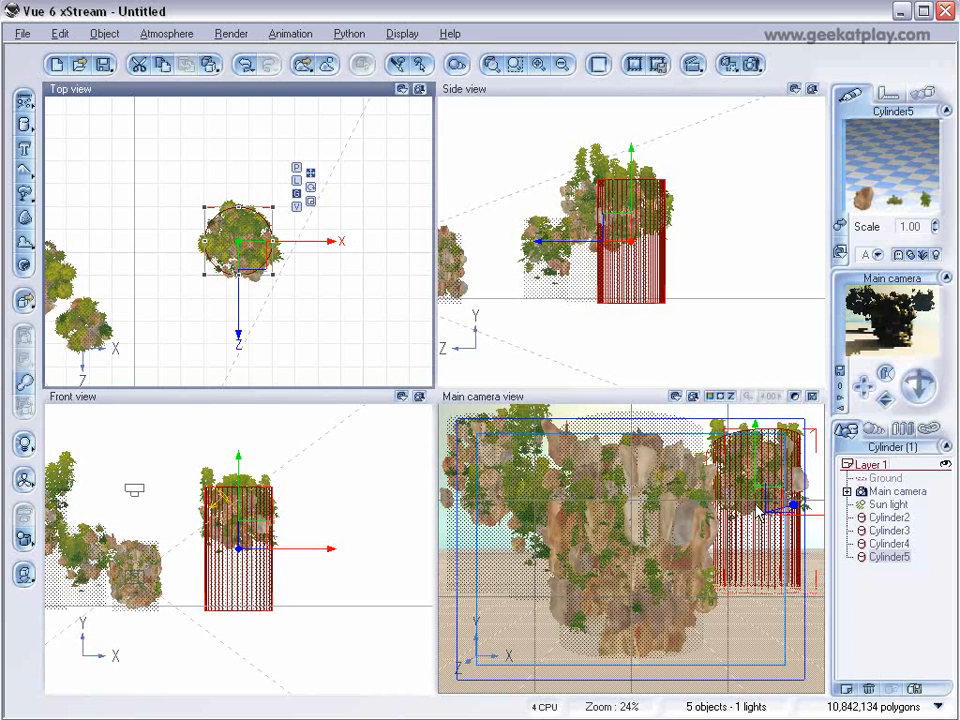
# - Set the Multiply filter to 450 in the offset-from-surface function of Cylinder5's EcoSystem material
pyautogui.click(634, 192)
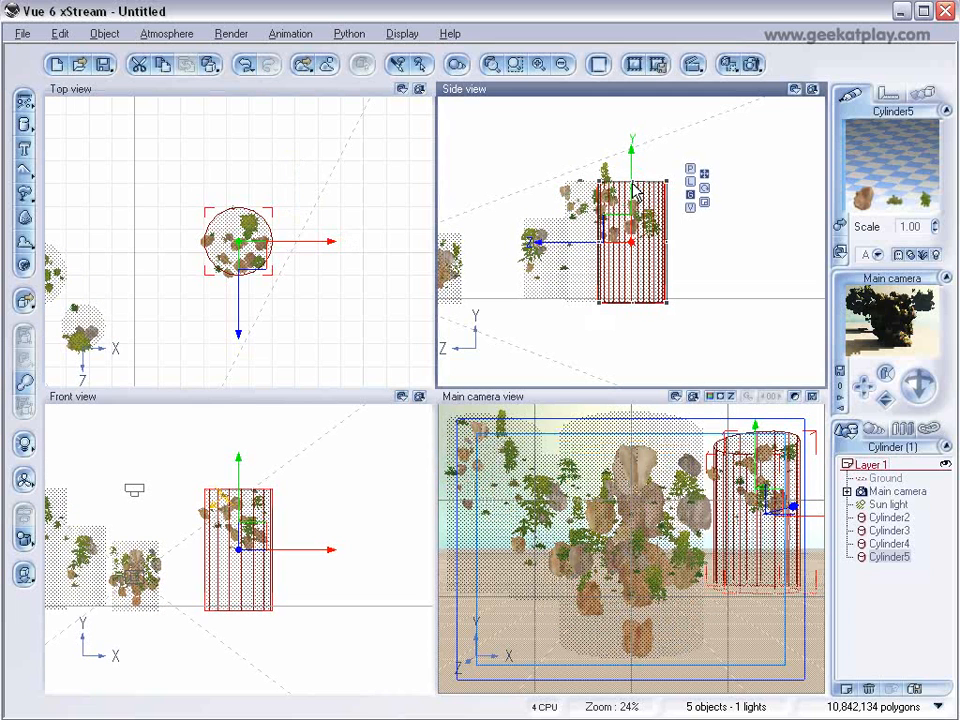
pyautogui.click(615, 182)
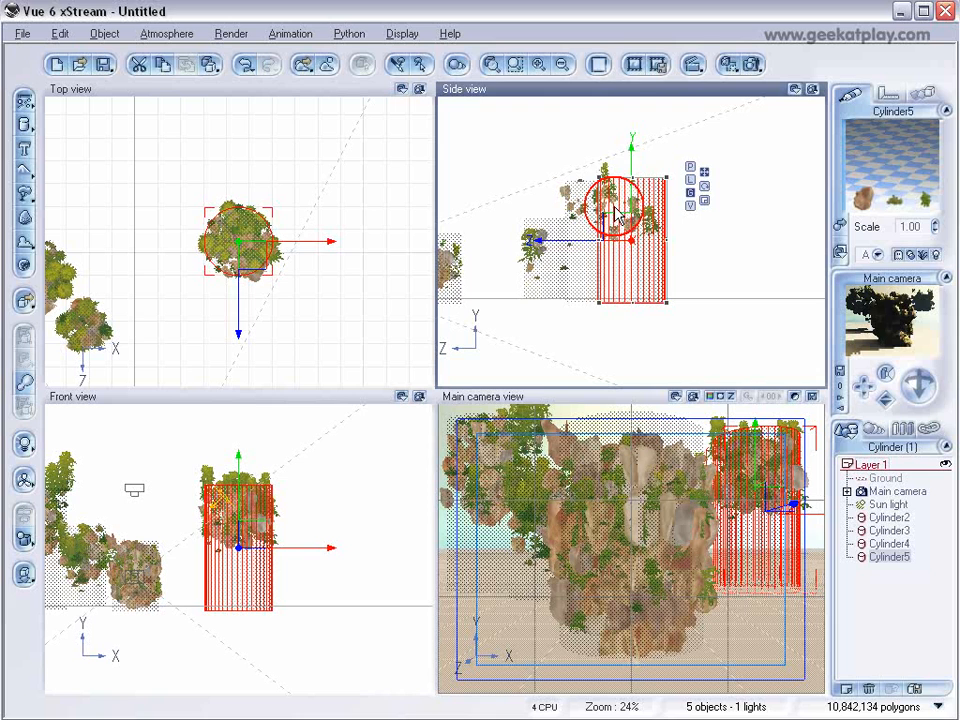
pyautogui.doubleClick(891, 193)
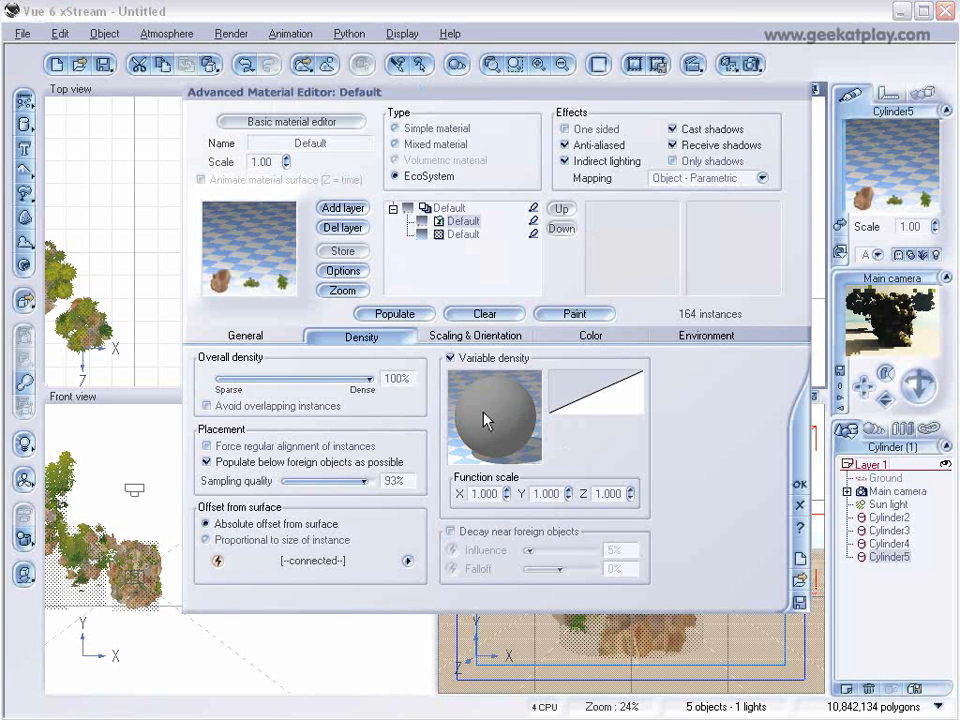
pyautogui.rightClick(485, 414)
pyautogui.click(520, 422)
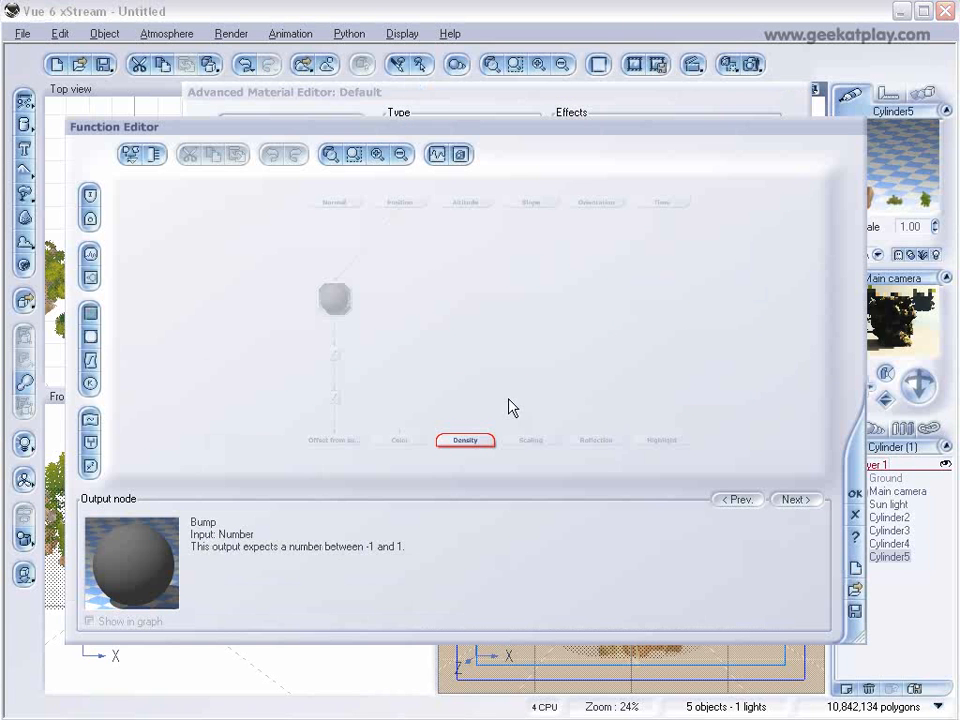
pyautogui.click(335, 355)
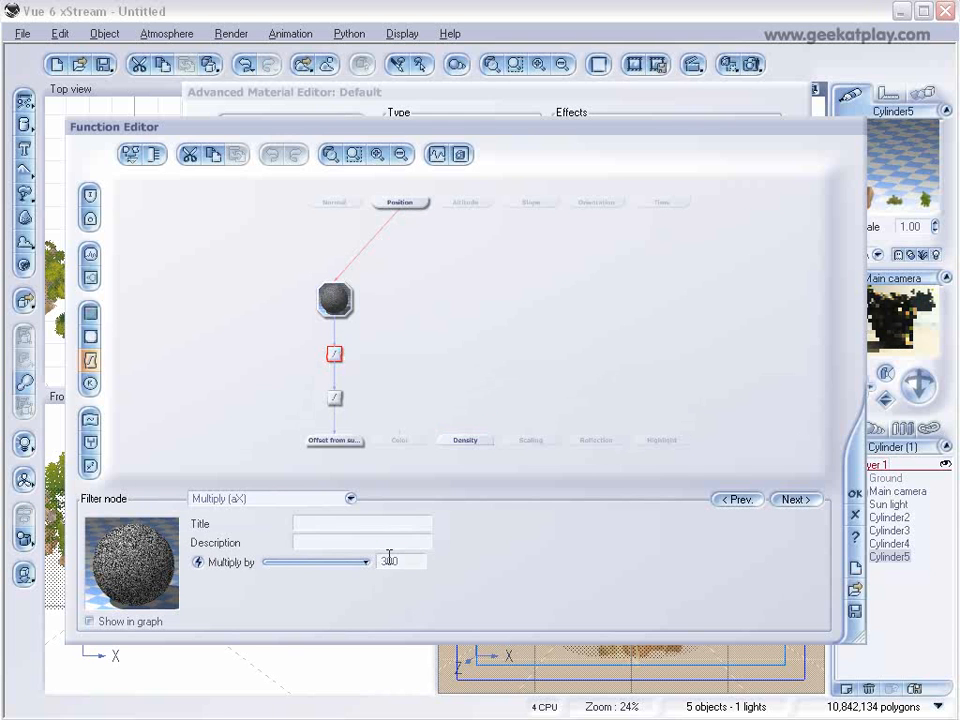
pyautogui.click(384, 560)
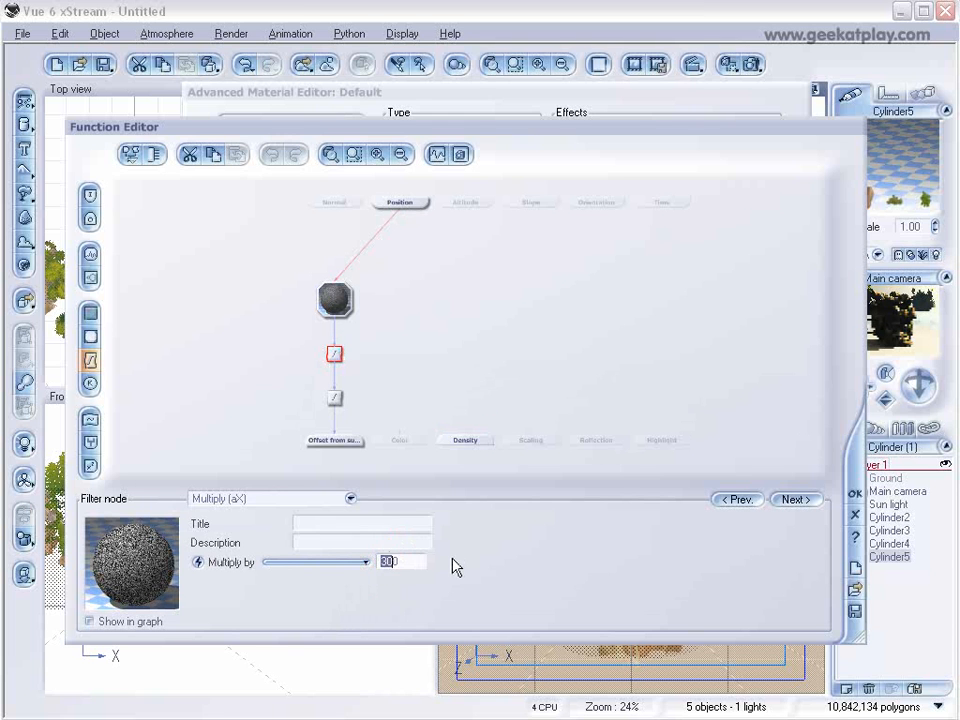
pyautogui.write('450')
# - Set the Offset filter to -450 in Cylinder5's offset-from-surface function and repopulate its EcoSystem
pyautogui.click(335, 398)
pyautogui.click(404, 602)
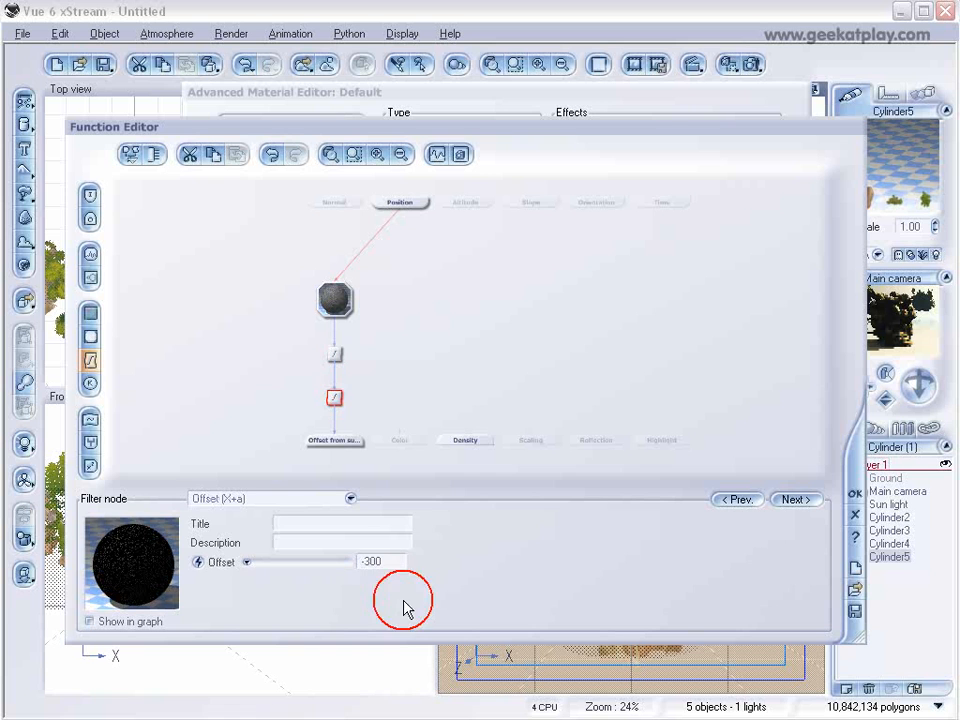
pyautogui.doubleClick(364, 560)
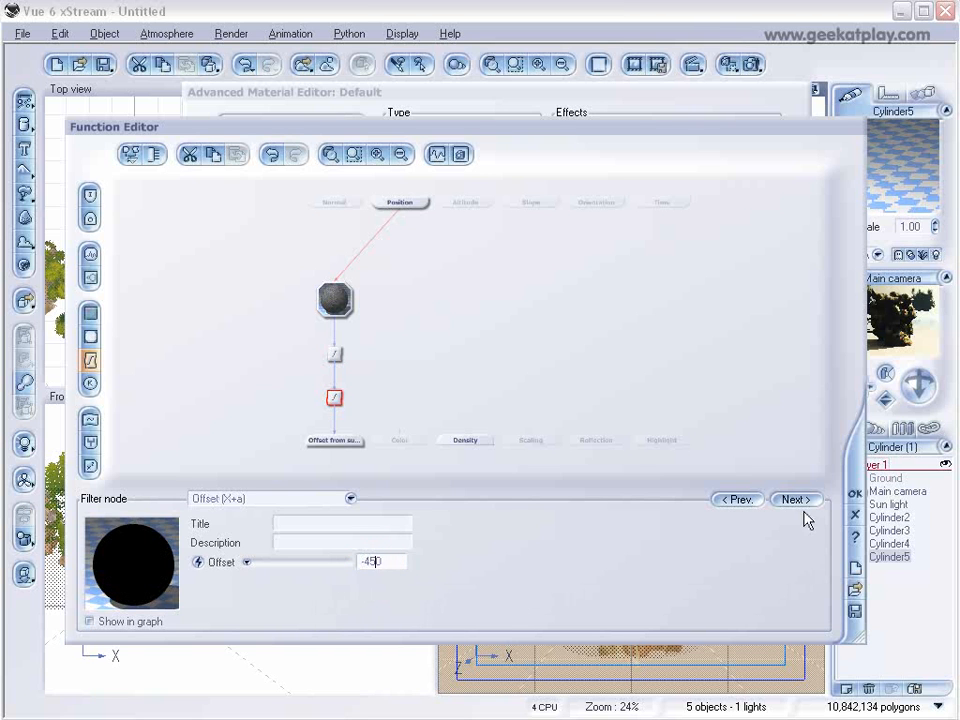
pyautogui.click(855, 493)
pyautogui.click(394, 313)
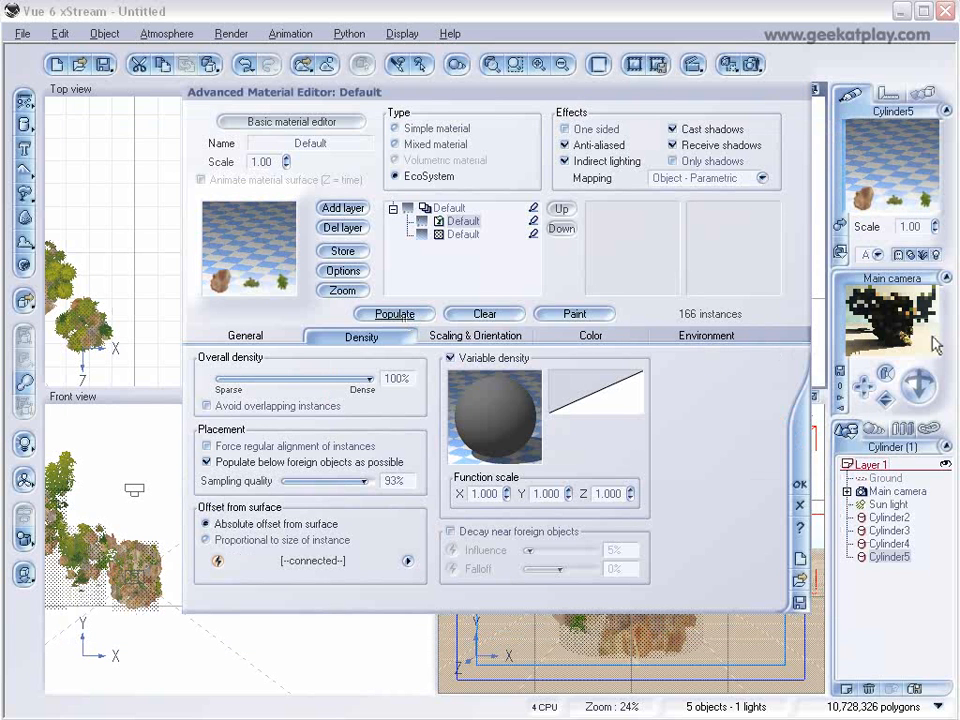
pyautogui.click(799, 483)
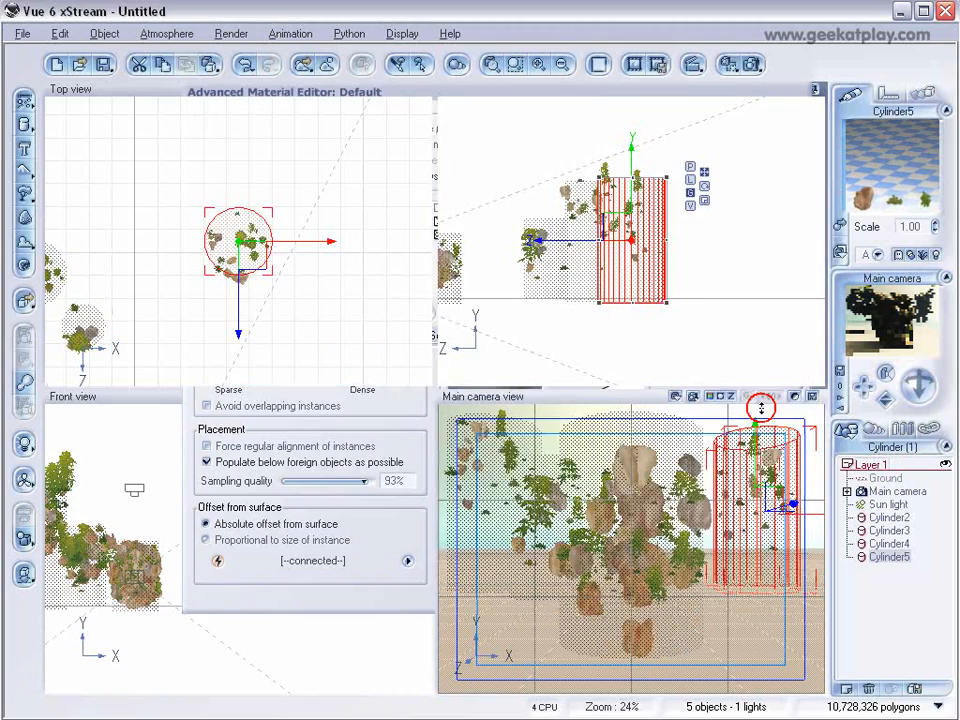
# - Lower Cylinder5, Cylinder4 and Cylinder3 so their bare lower parts sink below the ground
pyautogui.moveTo(632, 178); pyautogui.dragTo(632, 200)
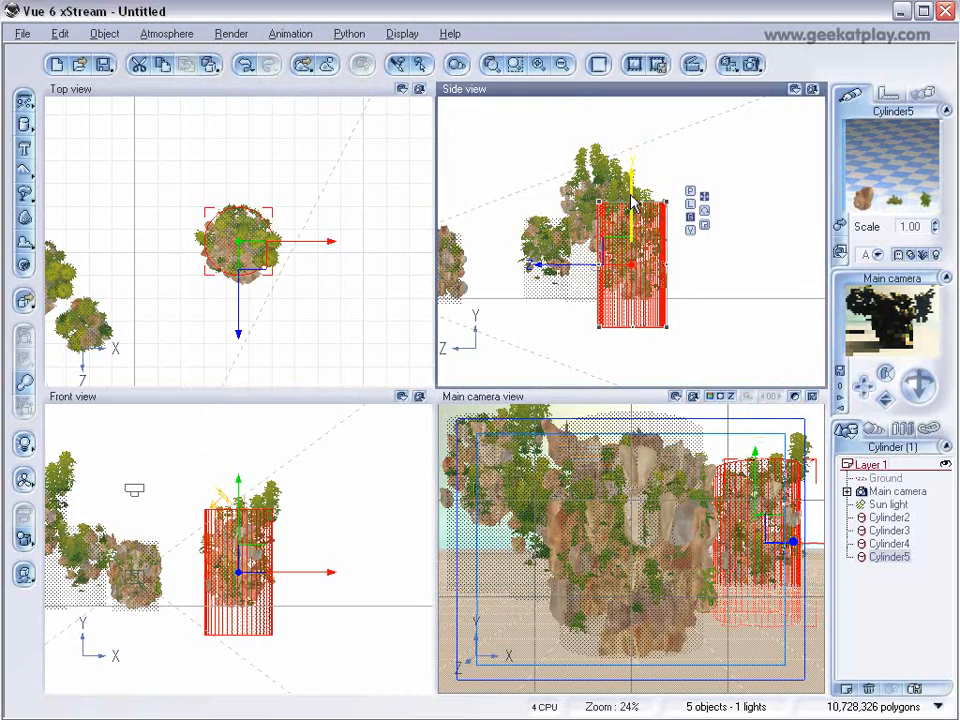
pyautogui.click(884, 544)
pyautogui.moveTo(633, 177); pyautogui.dragTo(639, 214)
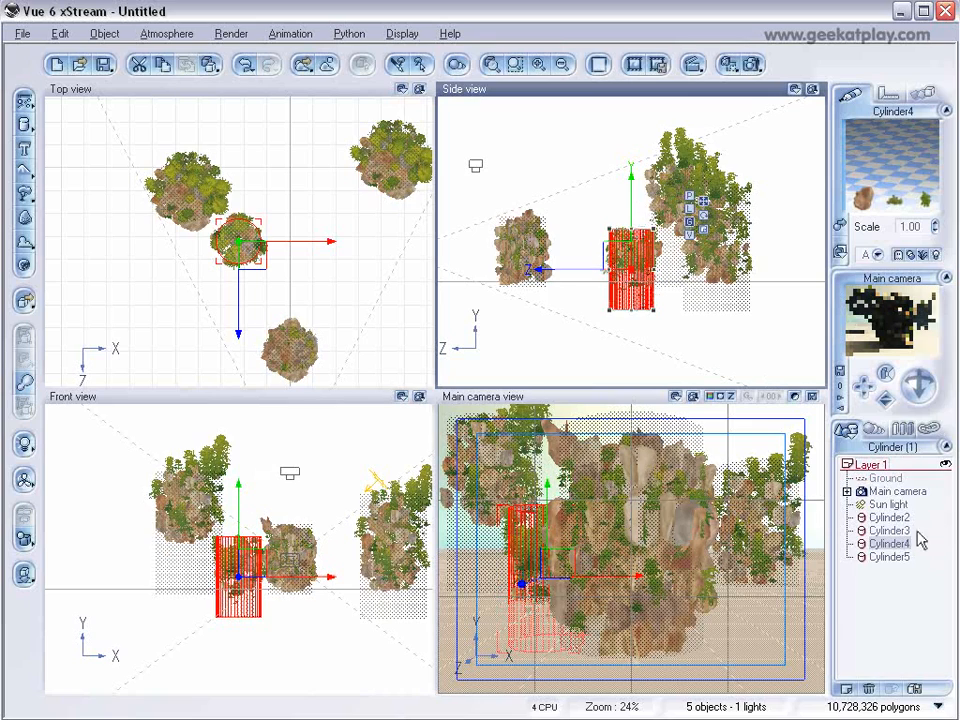
pyautogui.click(887, 530)
pyautogui.moveTo(631, 181); pyautogui.dragTo(636, 220)
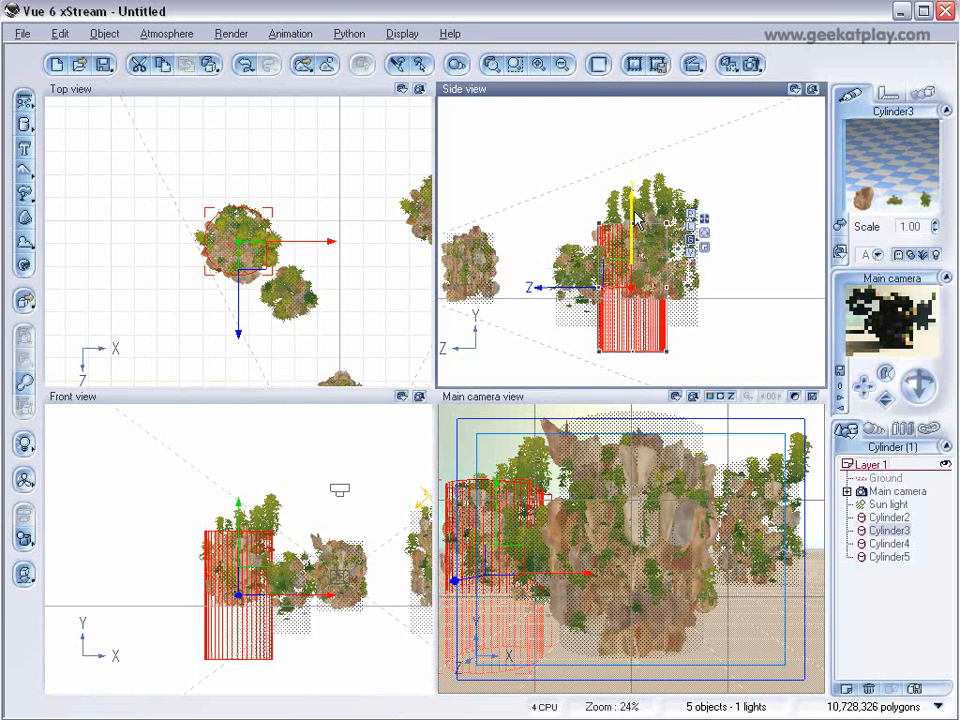
# - Render a preview of the main camera view, stop it partway and close the render
pyautogui.click(753, 65)
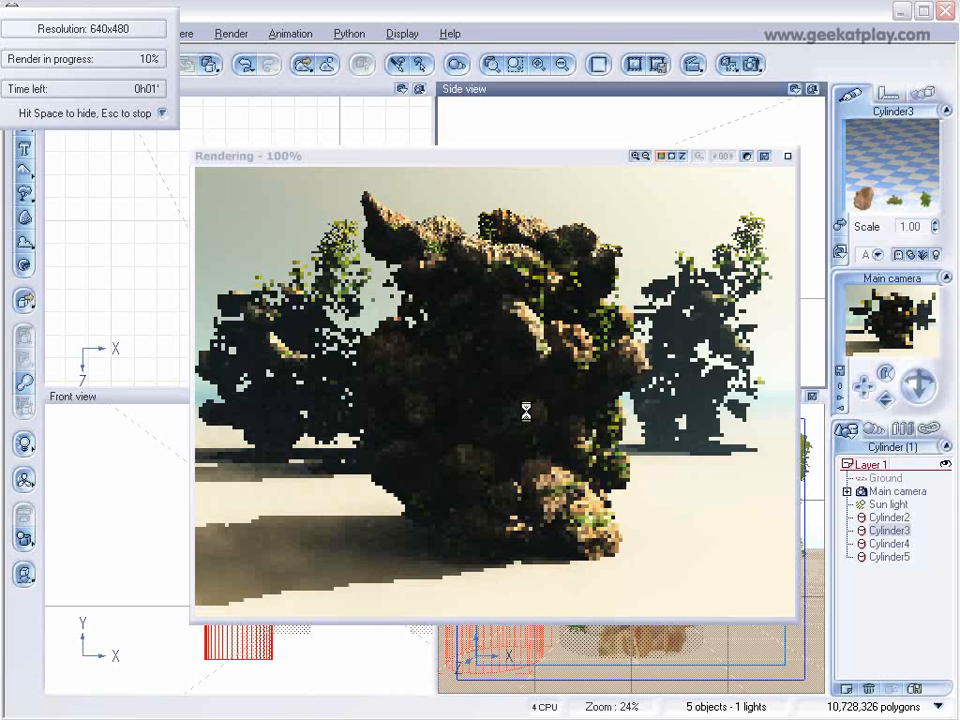
pyautogui.press('Escape')
pyautogui.click(789, 156)
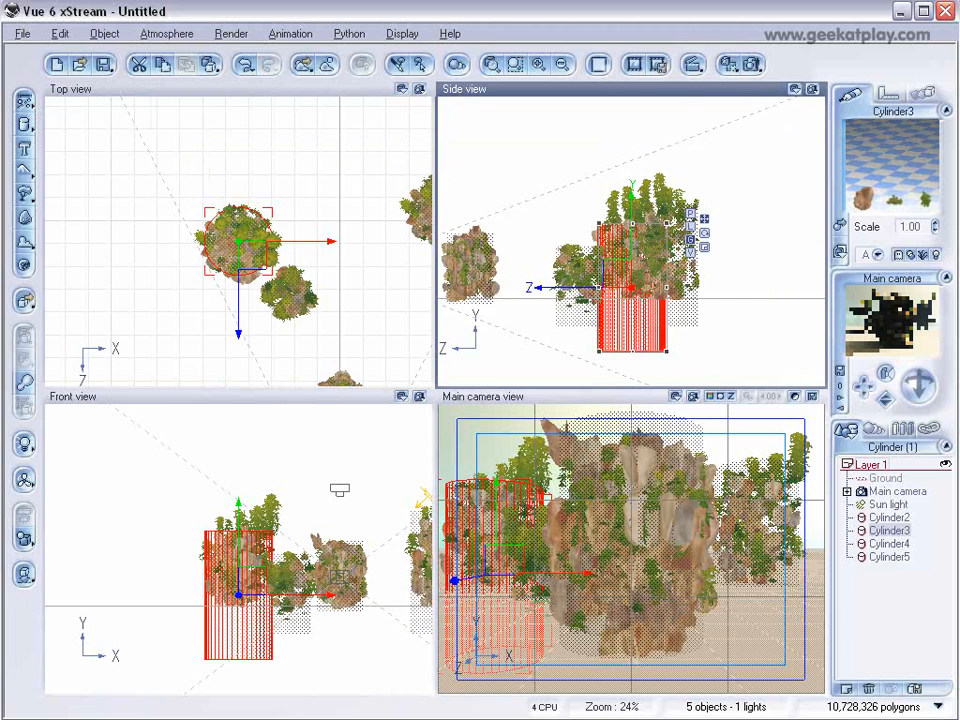
# - Apply the Melted Rocks material from the Geekatplay Ground collection to the ground plane
pyautogui.click(882, 479)
pyautogui.click(840, 228)
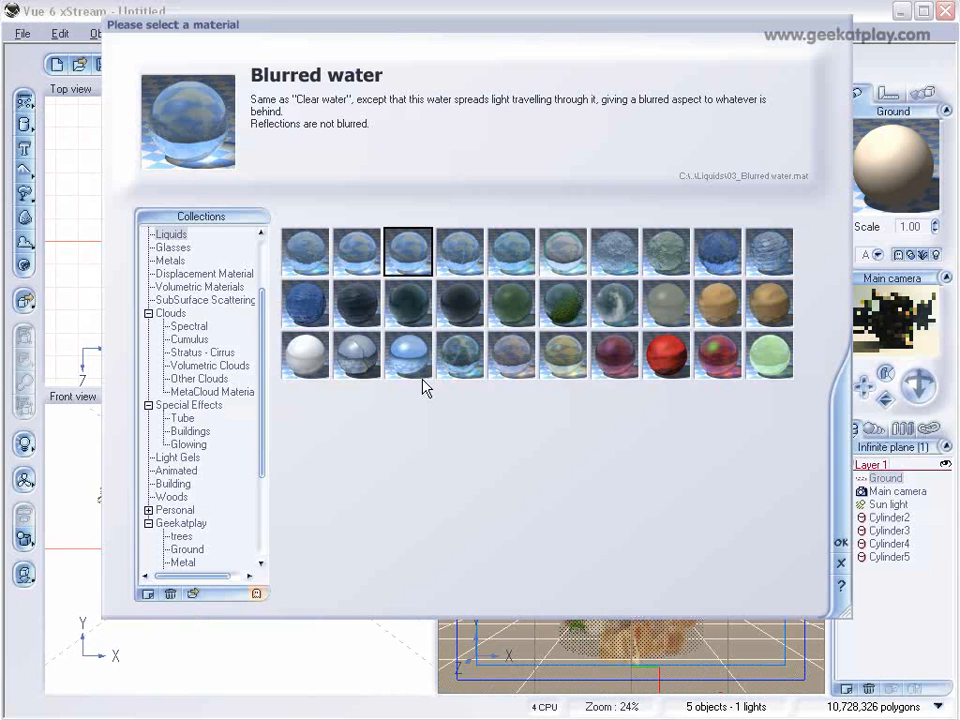
pyautogui.click(187, 549)
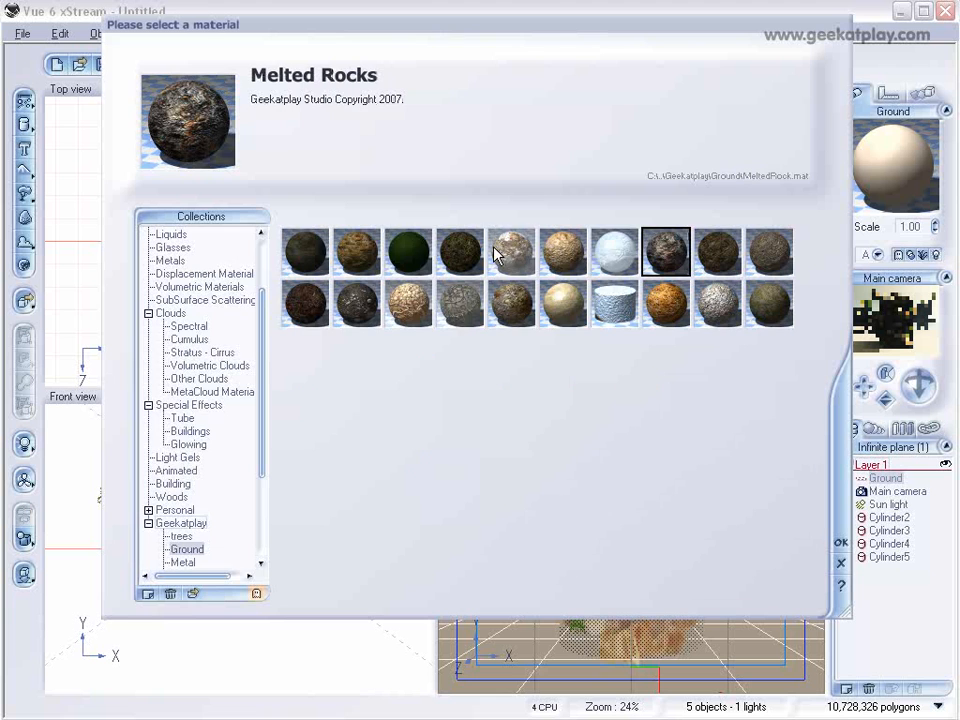
pyautogui.click(676, 255)
pyautogui.click(841, 541)
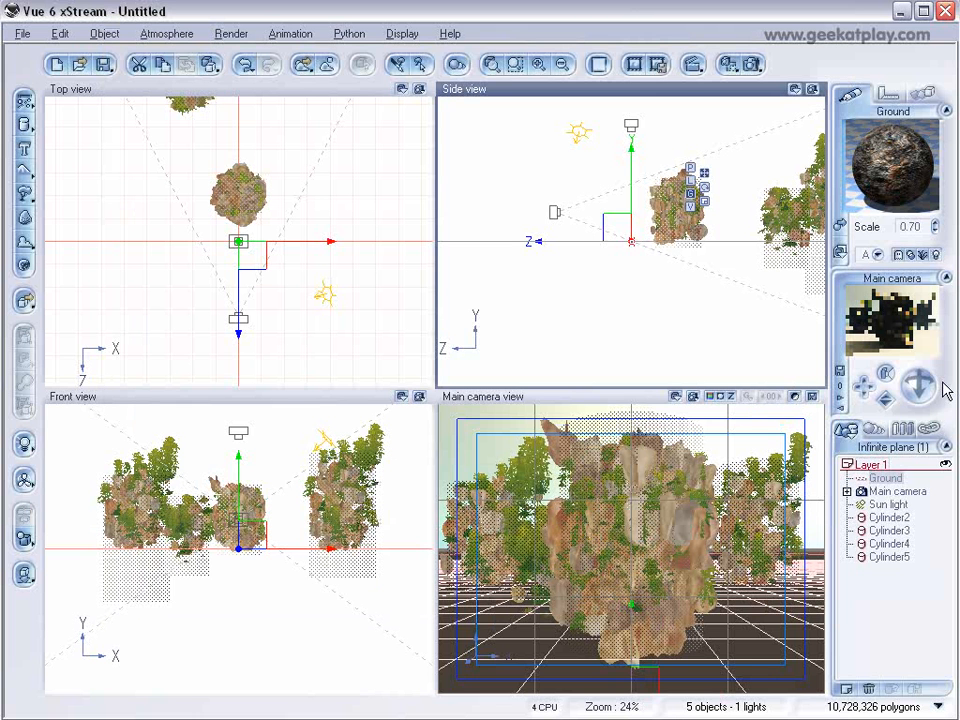
# - Move the sun light back behind the main camera, keeping it off to one side
pyautogui.click(885, 504)
pyautogui.click(278, 283)
pyautogui.moveTo(259, 266); pyautogui.dragTo(240, 346)
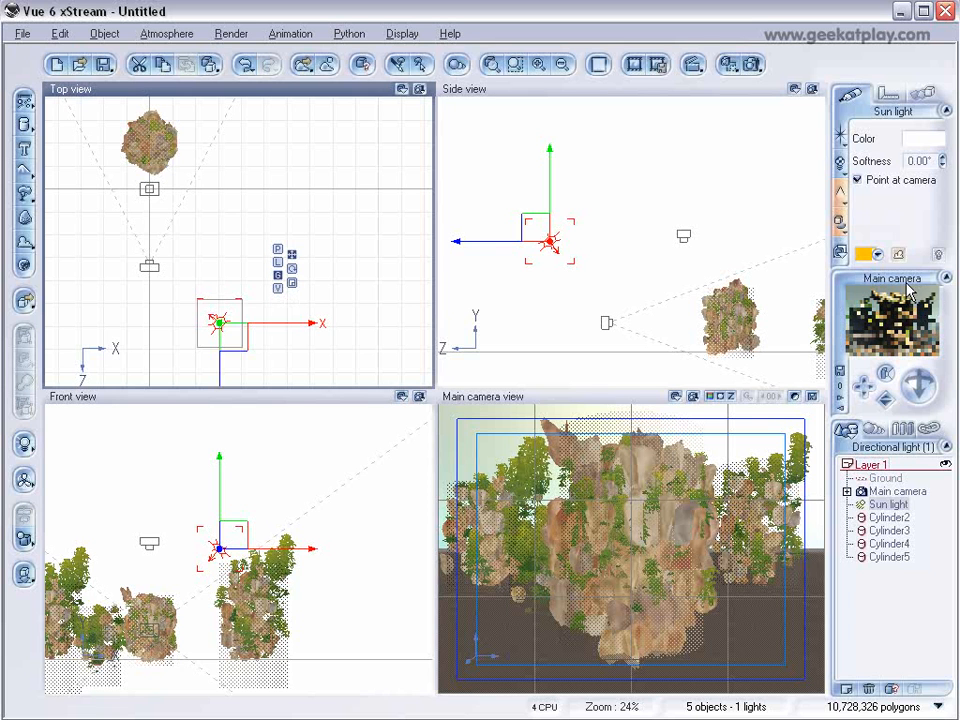
# - Add a MetaCloud, enlarge it to spread over the rock formations, and raise it slightly
pyautogui.click(24, 246)
pyautogui.click(261, 213)
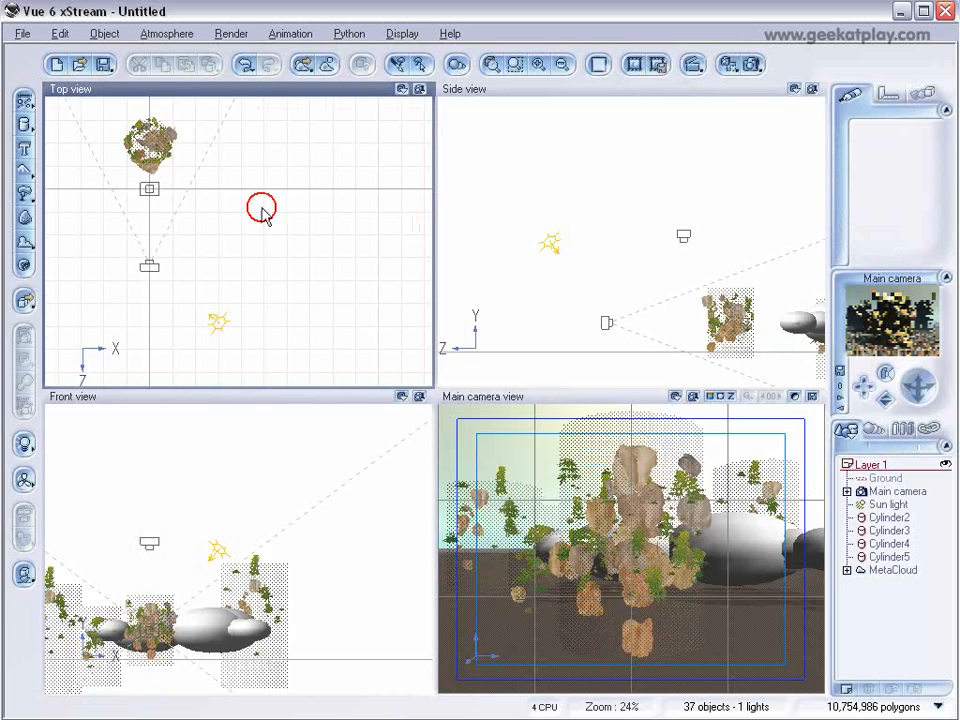
pyautogui.scroll(-4, 262, 209)
pyautogui.click(220, 150)
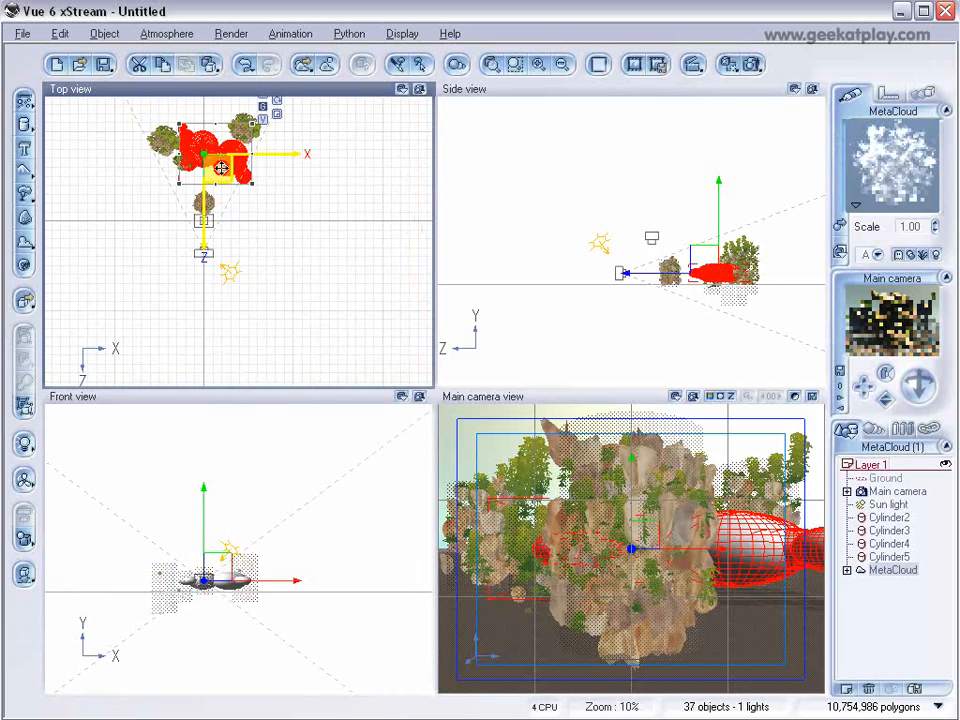
pyautogui.moveTo(167, 143); pyautogui.dragTo(88, 102)
pyautogui.moveTo(162, 160); pyautogui.dragTo(195, 175)
pyautogui.moveTo(700, 260); pyautogui.dragTo(704, 253)
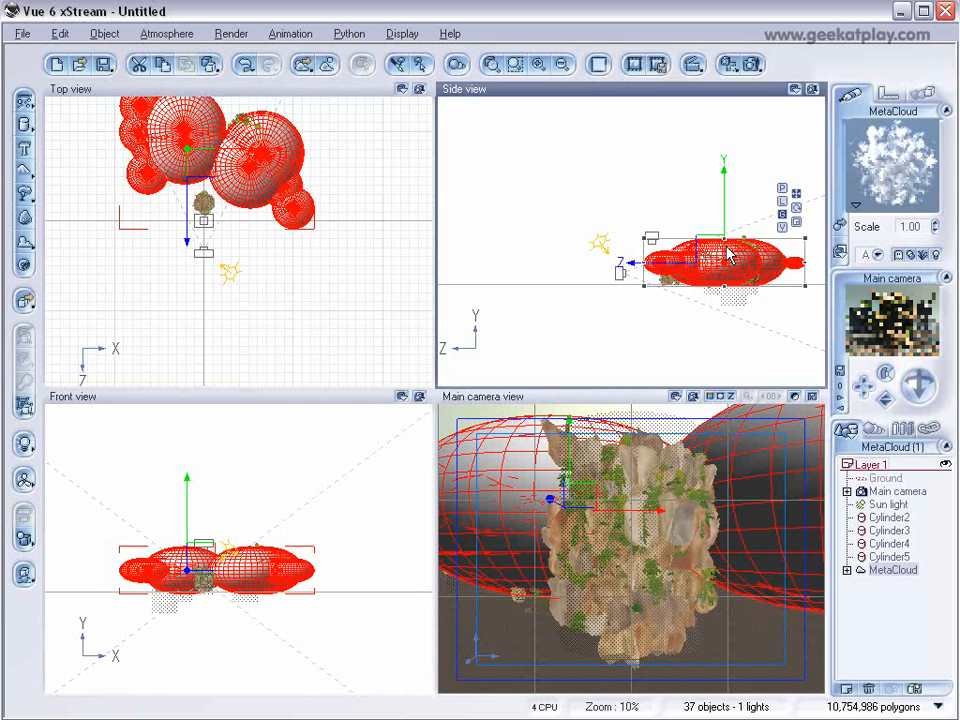
# - Add a cloud layer to the atmosphere using the Breaking Cumulus material from the Spectral clouds collection
pyautogui.click(150, 34)
pyautogui.click(210, 111)
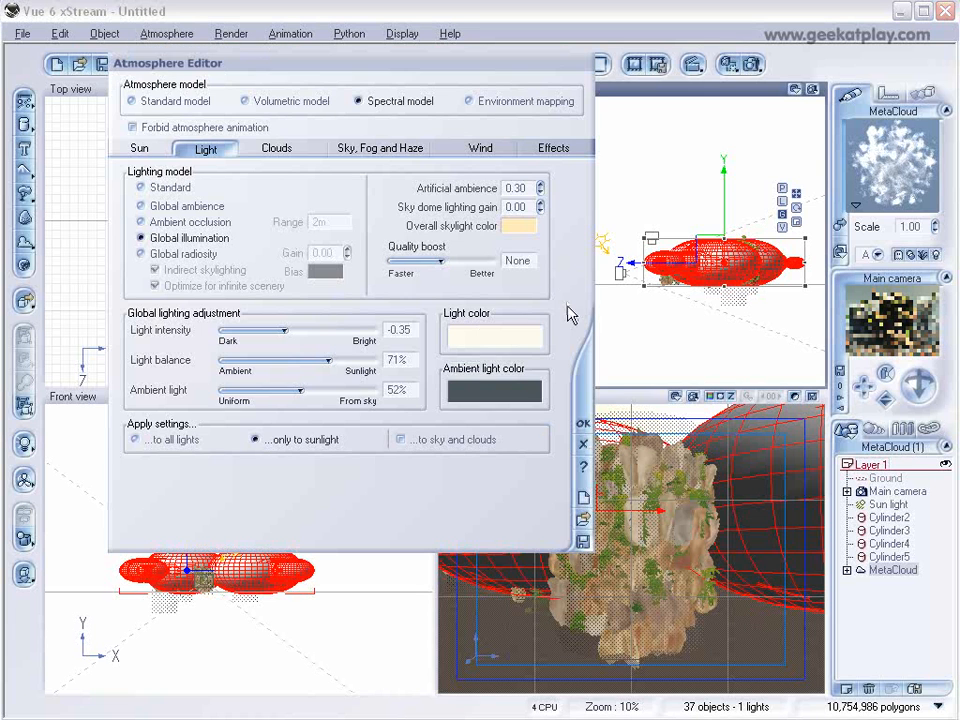
pyautogui.click(268, 150)
pyautogui.click(297, 199)
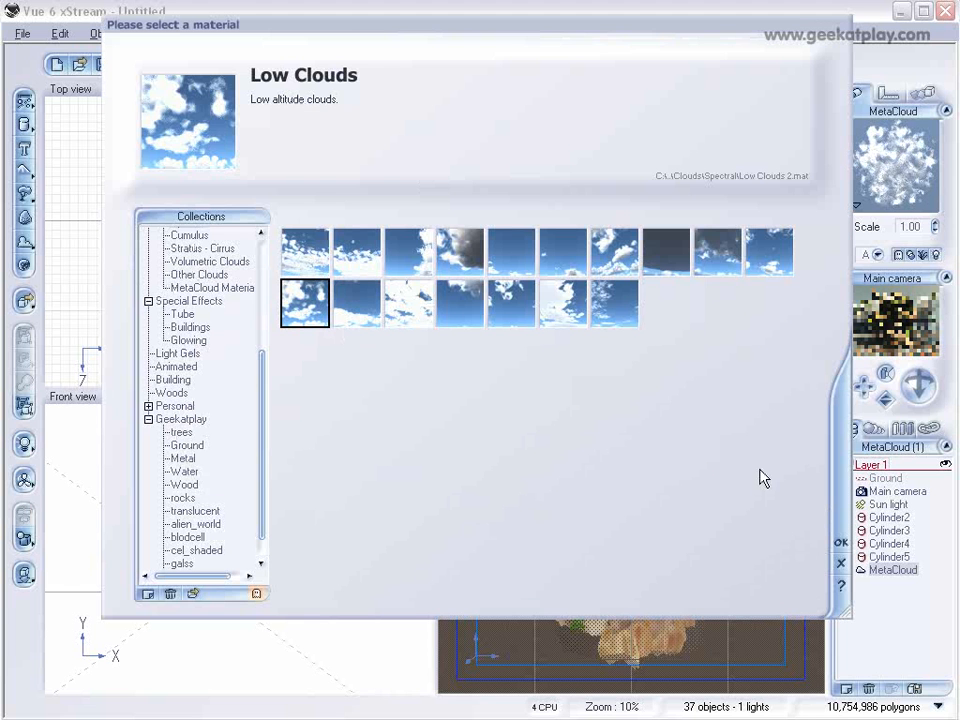
pyautogui.click(305, 251)
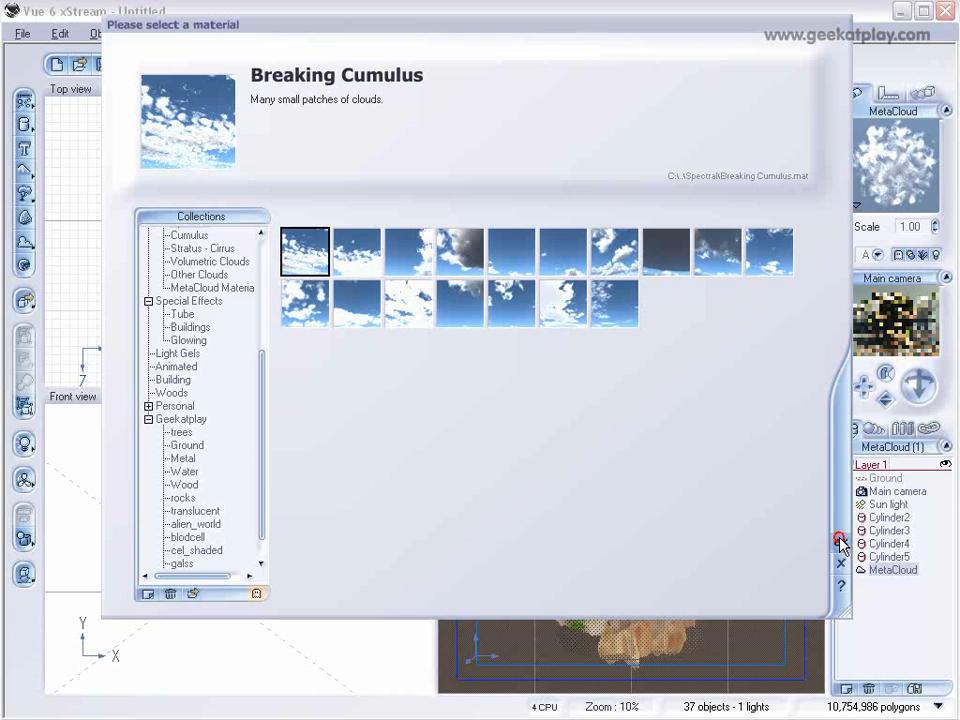
pyautogui.click(839, 540)
pyautogui.click(587, 432)
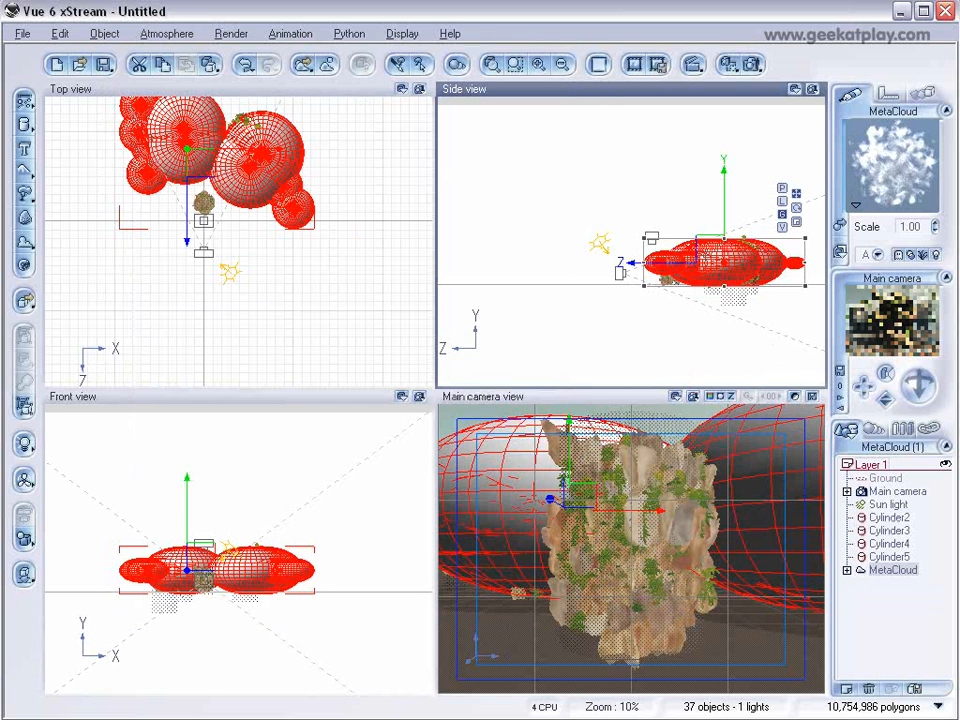
# - Render a preview to check the new clouds, stop it partway and close the render display
pyautogui.click(748, 63)
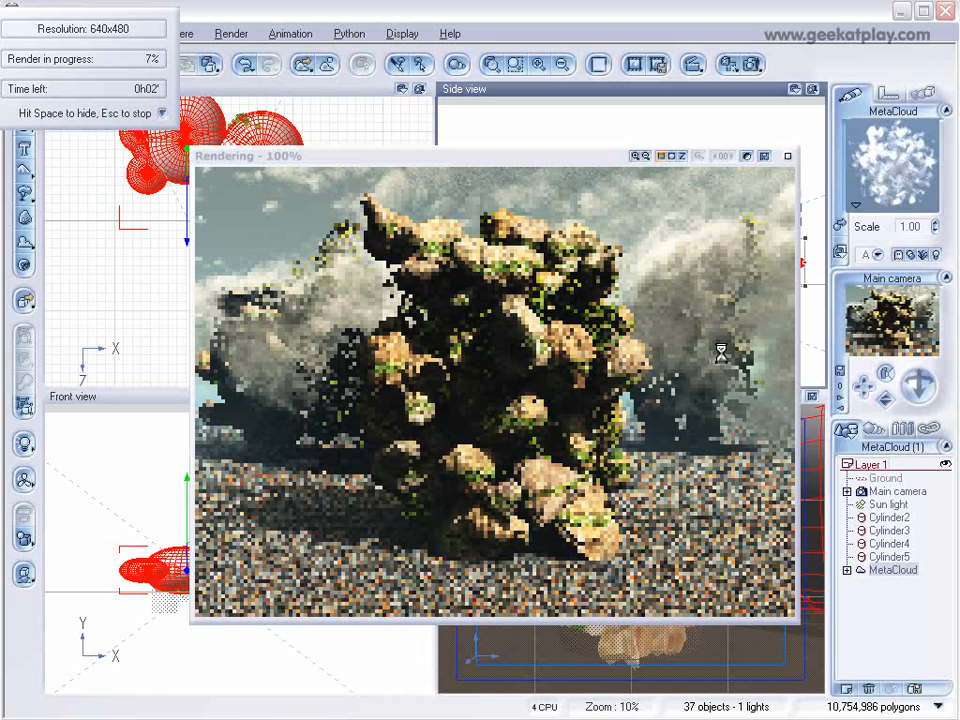
pyautogui.press('Escape')
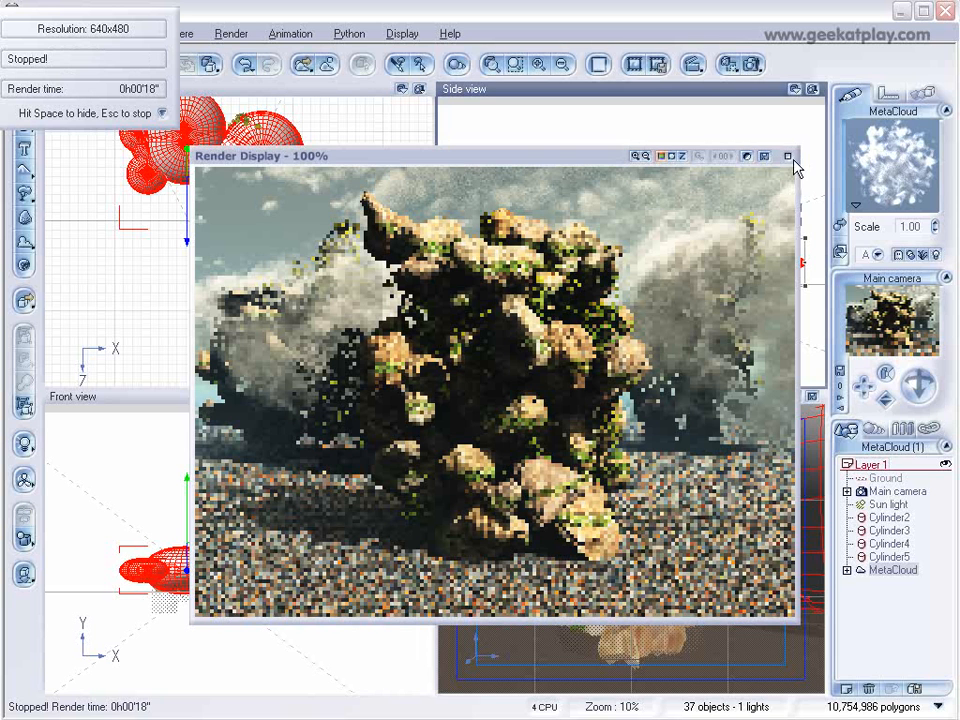
pyautogui.click(787, 156)
# - Lower the MetaCloud and shift it farther from the camera, and reduce the density and opacity of its Mata Cloud 3 material
pyautogui.moveTo(729, 210); pyautogui.dragTo(729, 229)
pyautogui.click(878, 168)
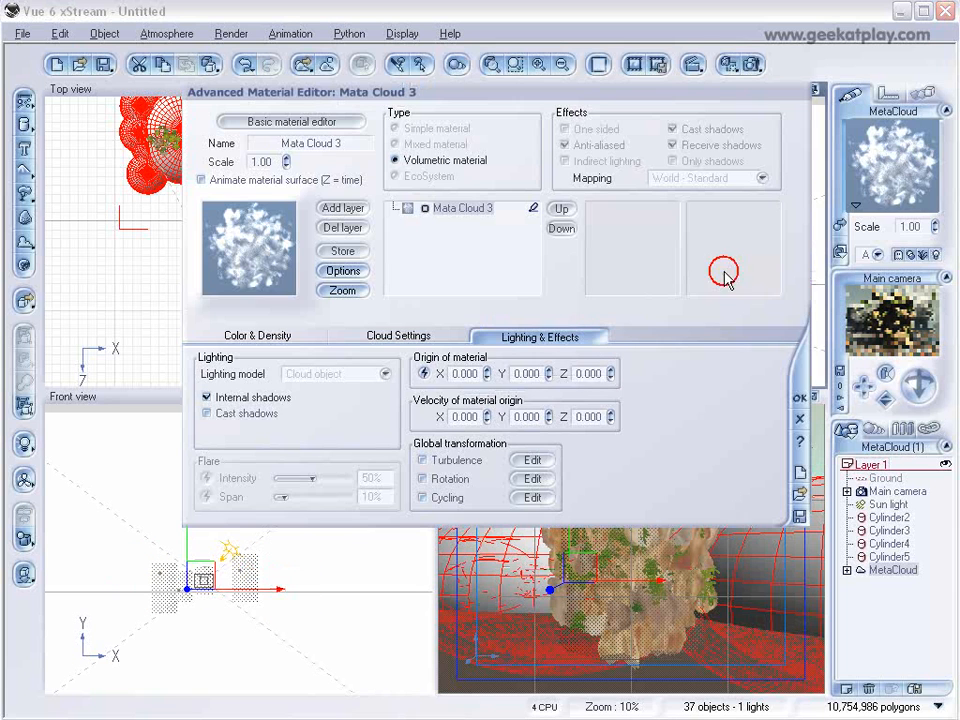
pyautogui.click(308, 338)
pyautogui.click(384, 338)
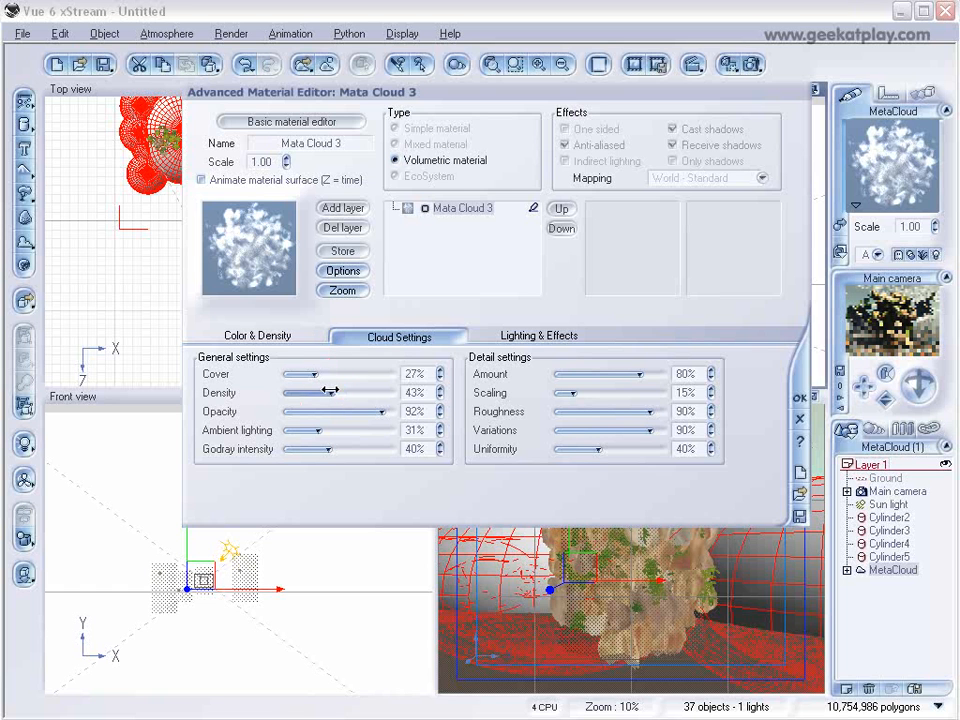
pyautogui.moveTo(345, 392); pyautogui.dragTo(319, 392)
pyautogui.click(383, 412)
pyautogui.moveTo(383, 412); pyautogui.dragTo(355, 412)
pyautogui.click(798, 400)
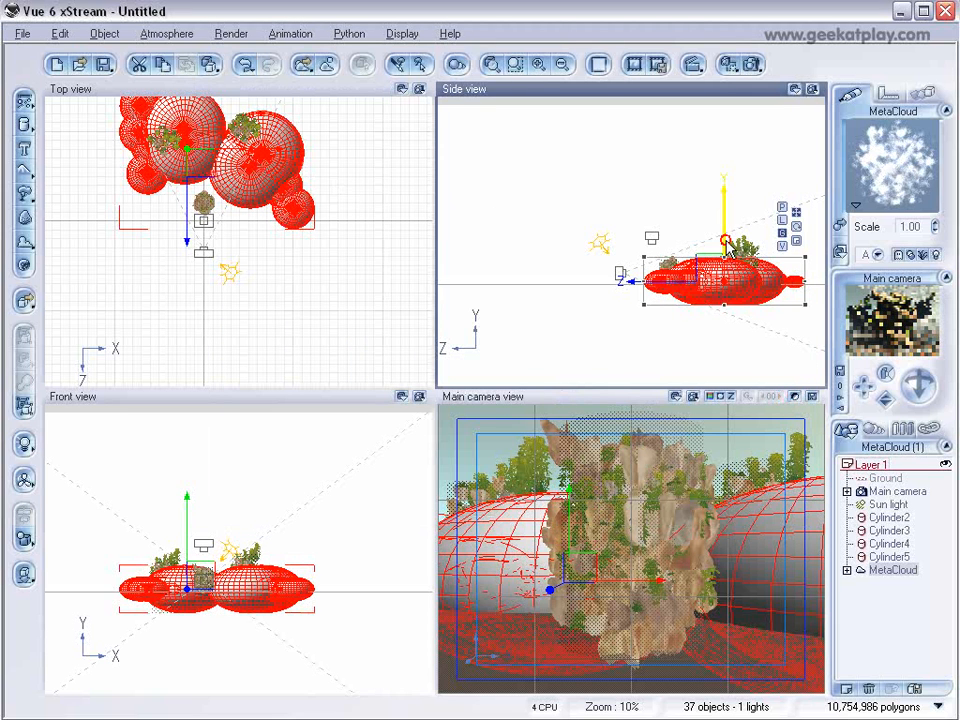
pyautogui.moveTo(699, 262); pyautogui.dragTo(722, 262)
# - Replace the ground plane's material with Rocks and Plants from the Landscapes collection
pyautogui.click(878, 478)
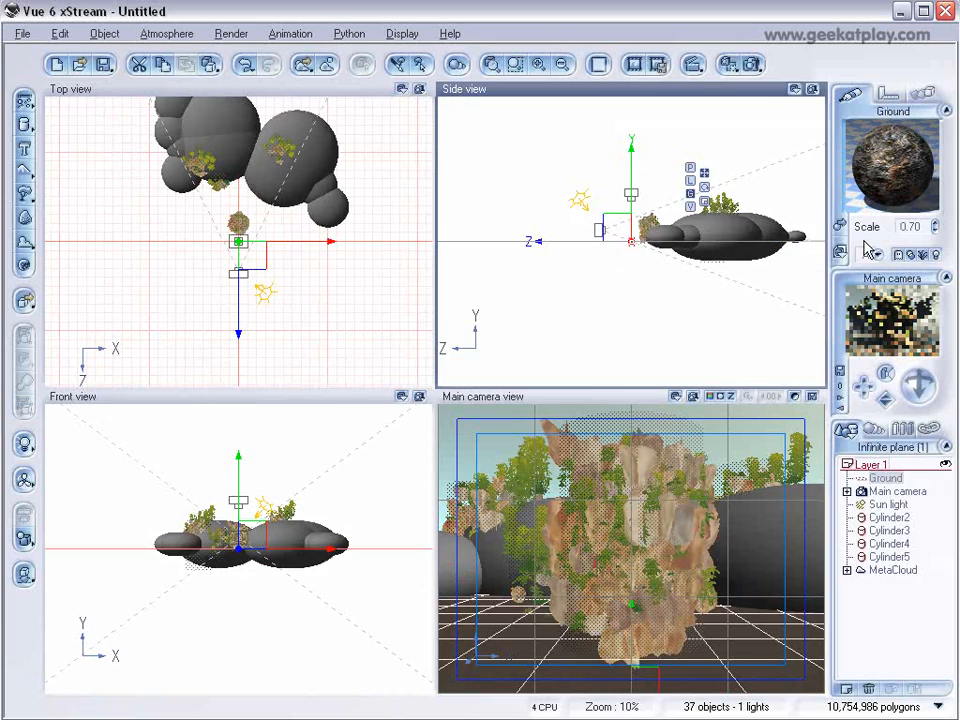
pyautogui.click(839, 223)
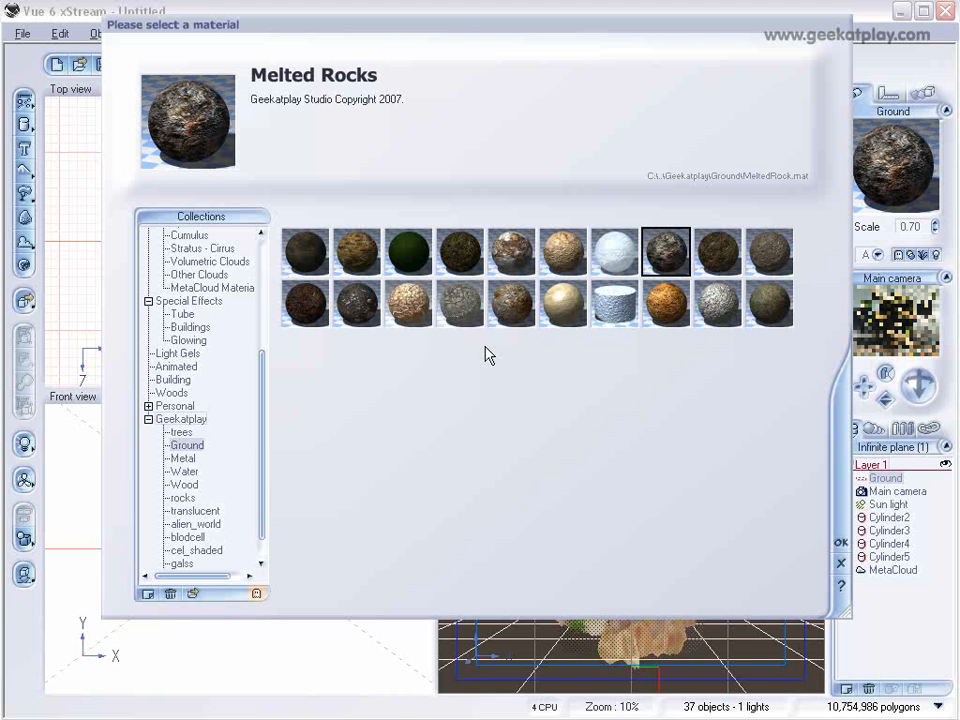
pyautogui.moveTo(264, 388); pyautogui.dragTo(208, 255)
pyautogui.click(166, 261)
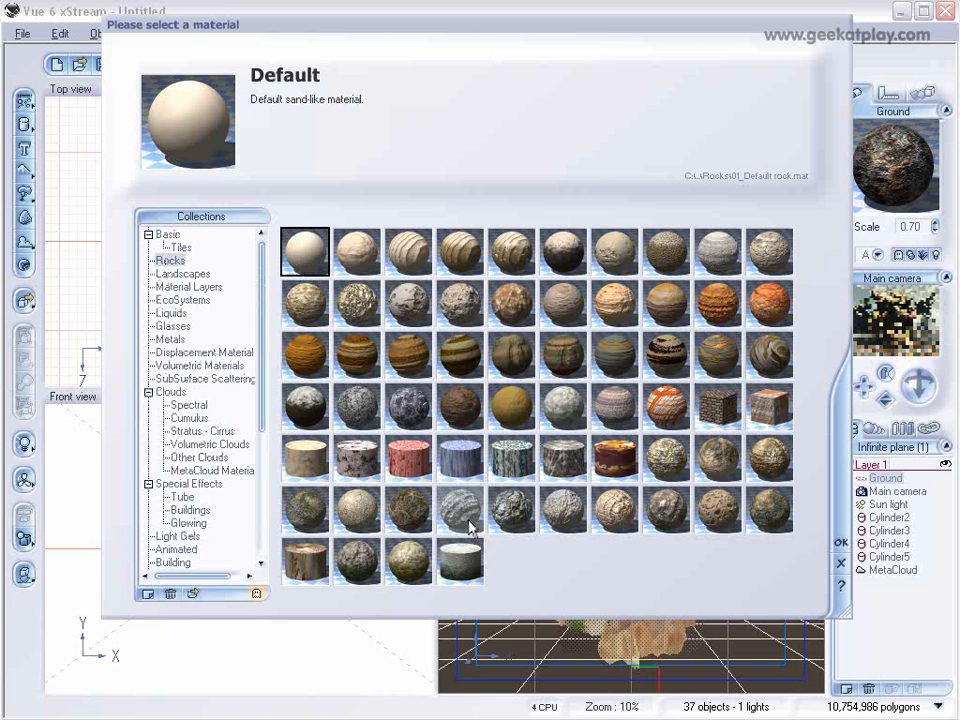
pyautogui.click(184, 274)
pyautogui.click(622, 466)
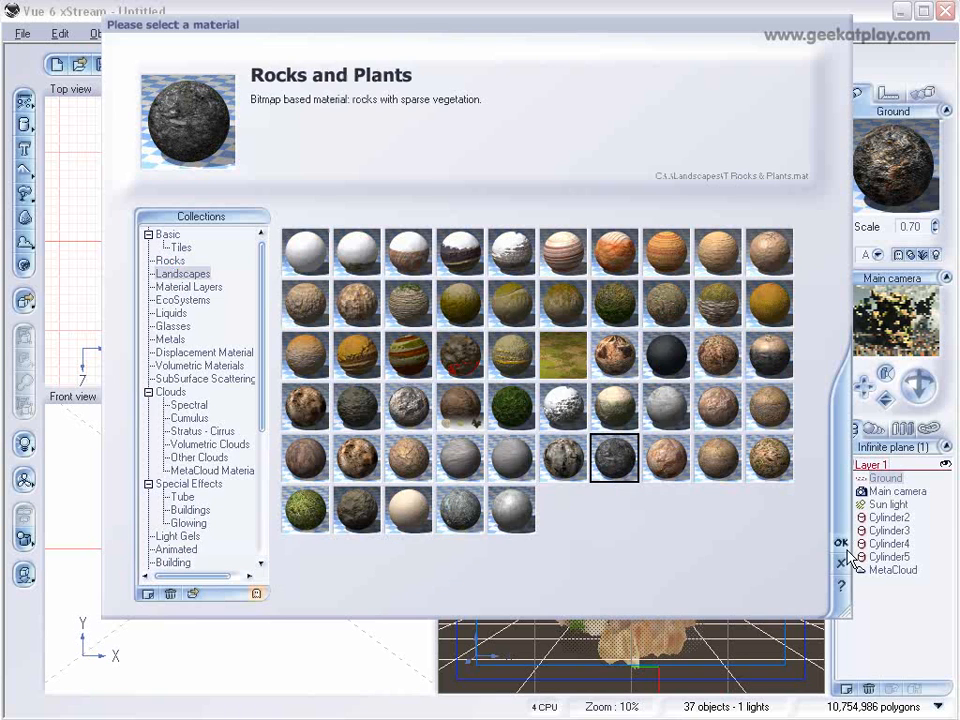
pyautogui.click(841, 541)
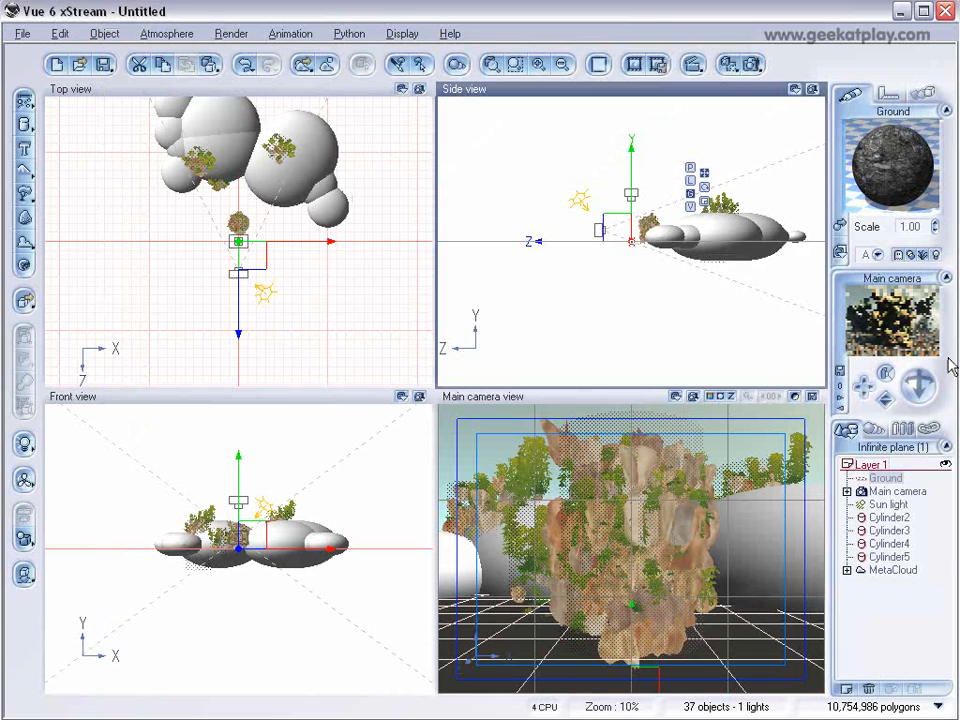
# - Lower the main camera close to the ground and tilt it upward to frame the whole rock formation
pyautogui.click(895, 491)
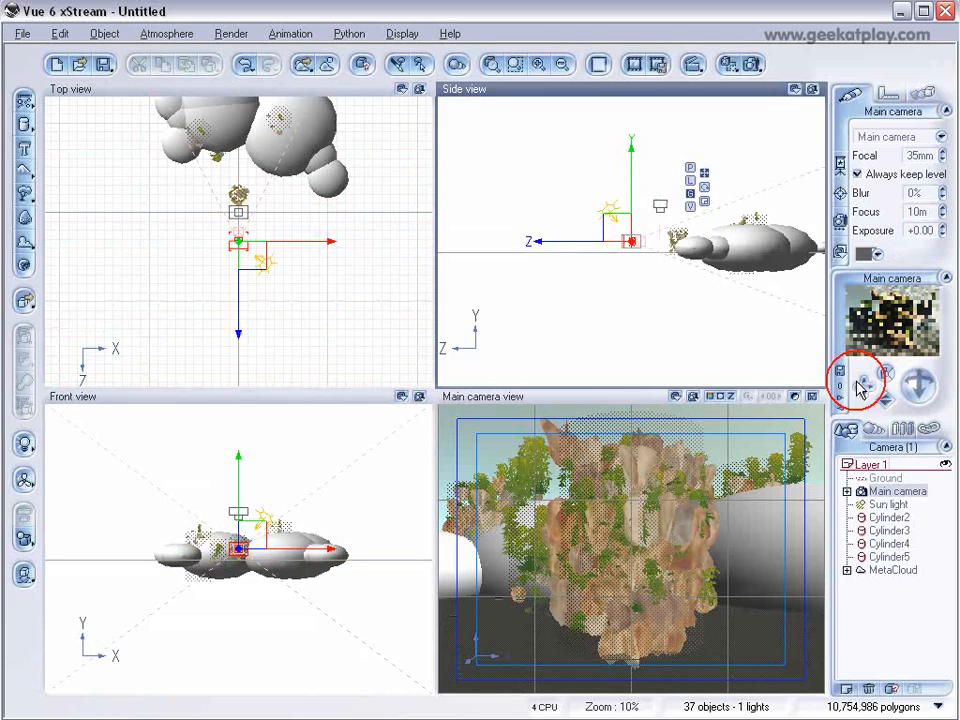
pyautogui.scroll(5, 631, 241)
pyautogui.moveTo(632, 197); pyautogui.dragTo(636, 264)
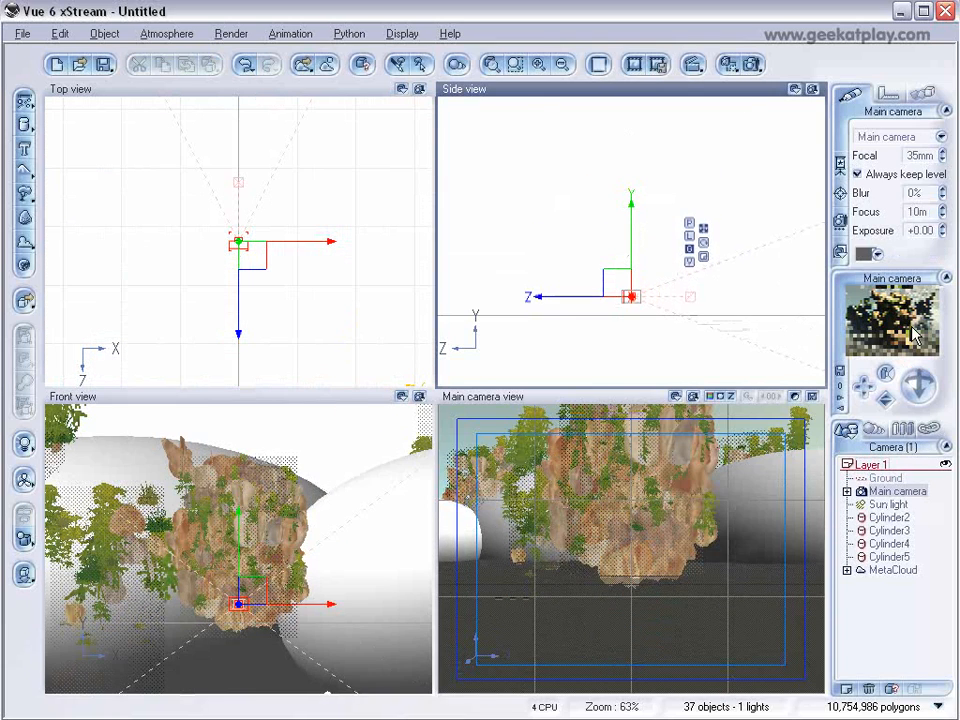
pyautogui.moveTo(912, 378); pyautogui.dragTo(920, 389)
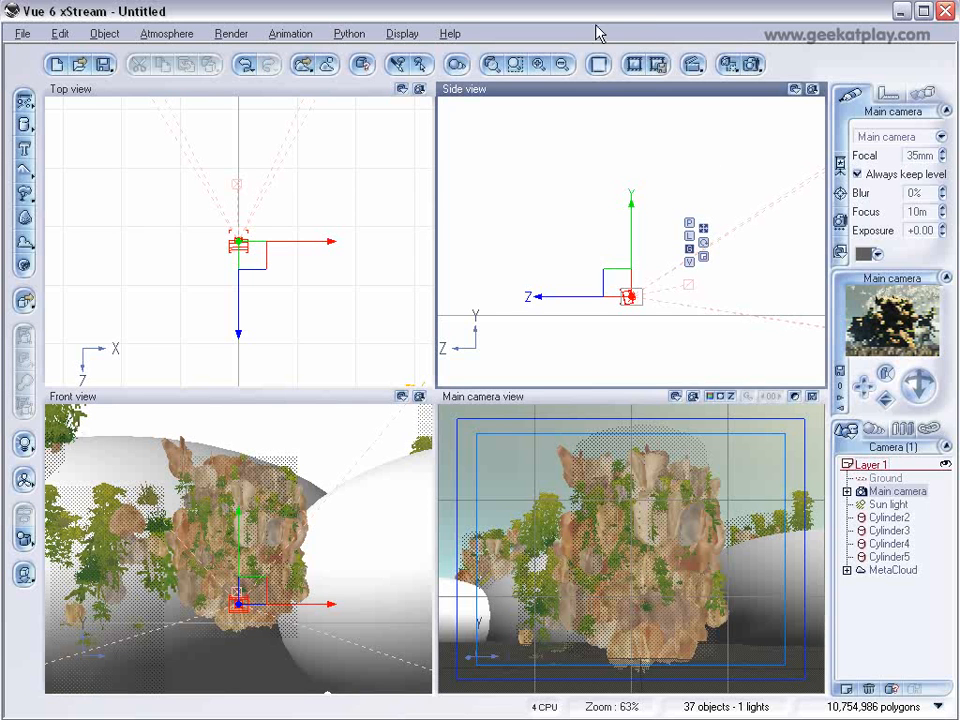
# - Set the render quality preset to Final and start rendering the scene to screen at 640x480
pyautogui.click(752, 66)
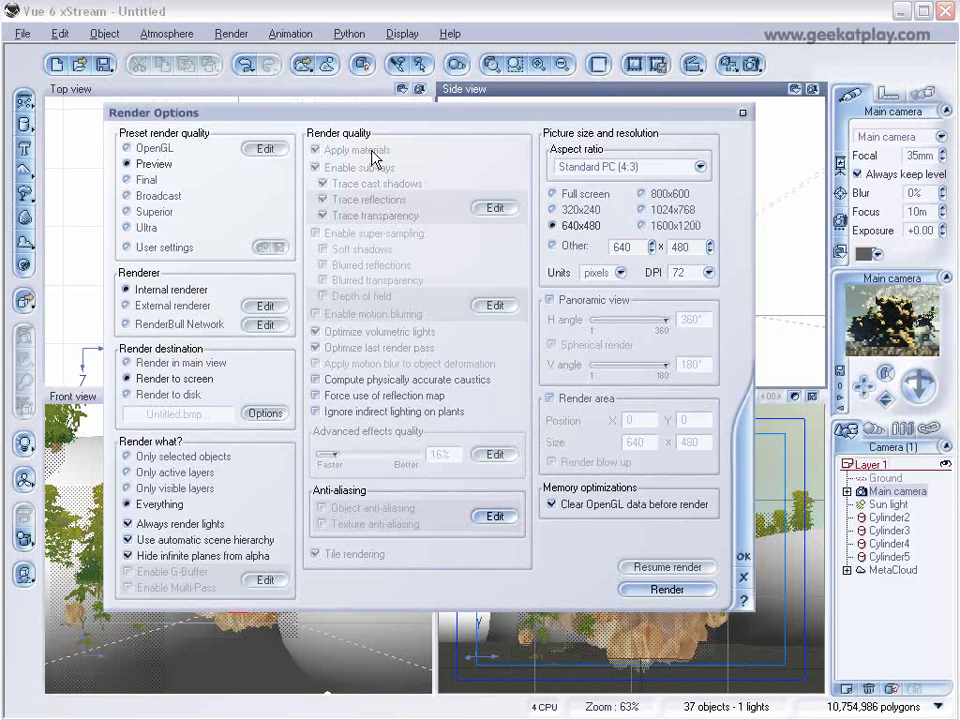
pyautogui.click(143, 180)
pyautogui.click(668, 590)
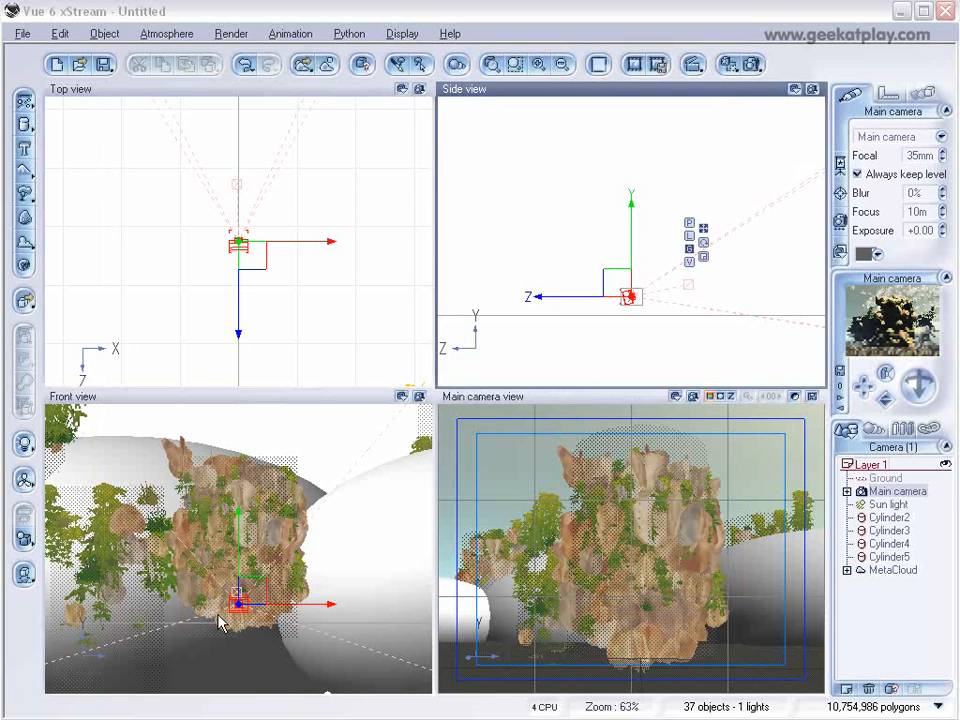